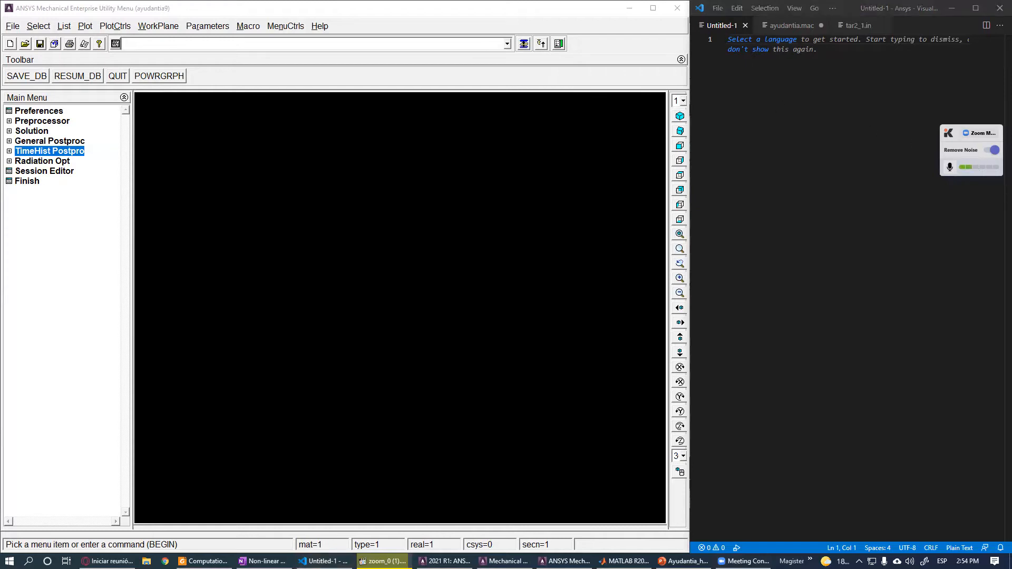
# - Paste the /CLEAR and FINISH commands into the empty editor file
pyautogui.click(762, 57)
pyautogui.write('/CLEAR FINISH')
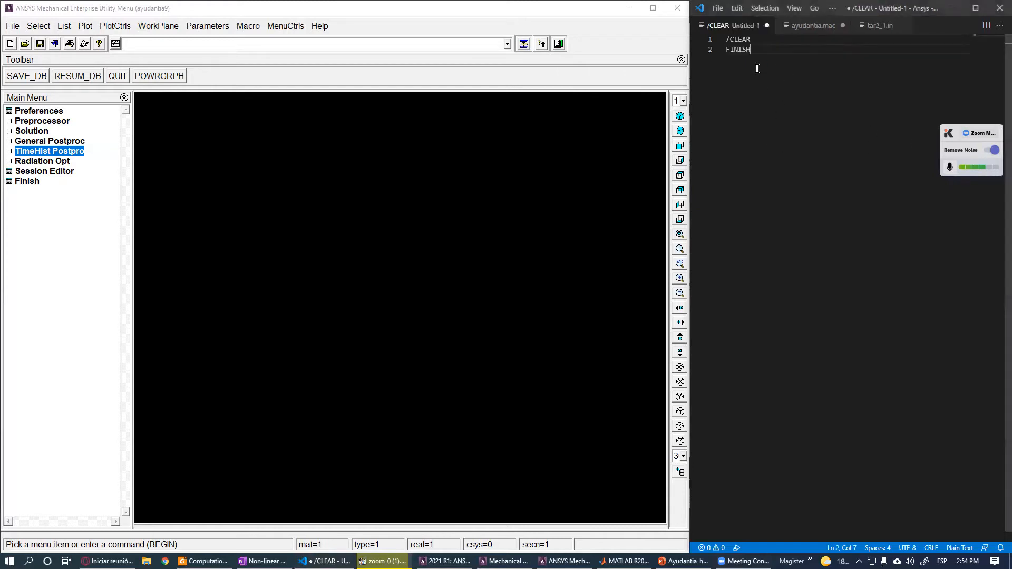
pyautogui.moveTo(751, 49); pyautogui.dragTo(704, 39)
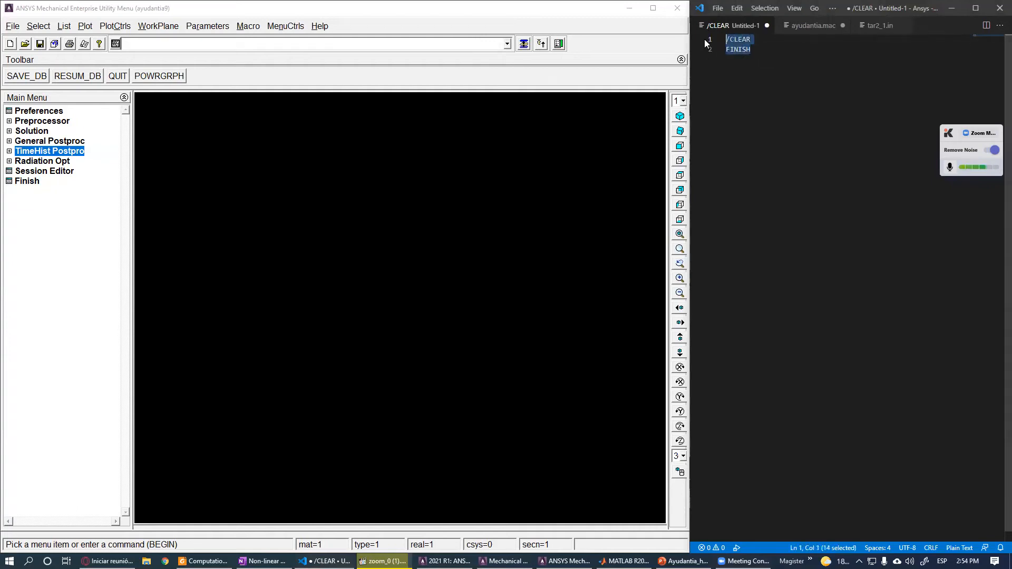
pyautogui.click(256, 46)
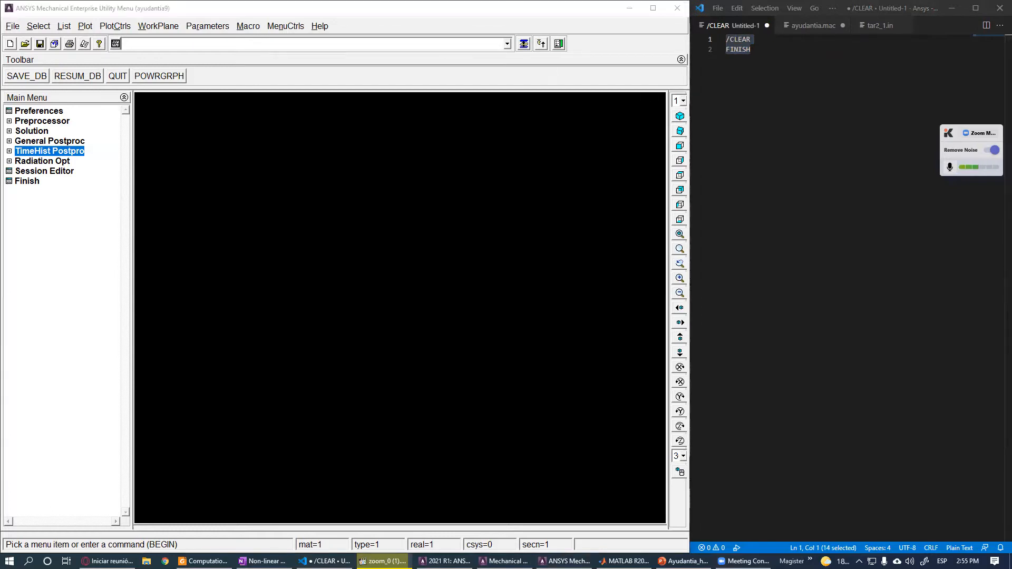
pyautogui.click(789, 100)
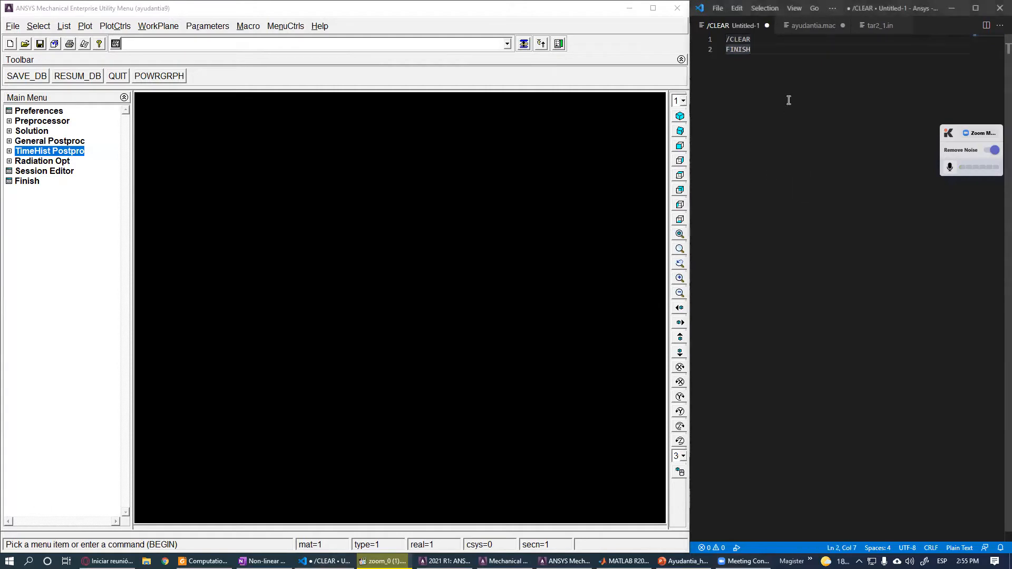
# - Add a blank line and the comment !PREPROCESSOR MENU below FINISH
pyautogui.press('Return')
pyautogui.press('Return')
pyautogui.write('!PREPROCESSOR MENU')
pyautogui.press('Return')
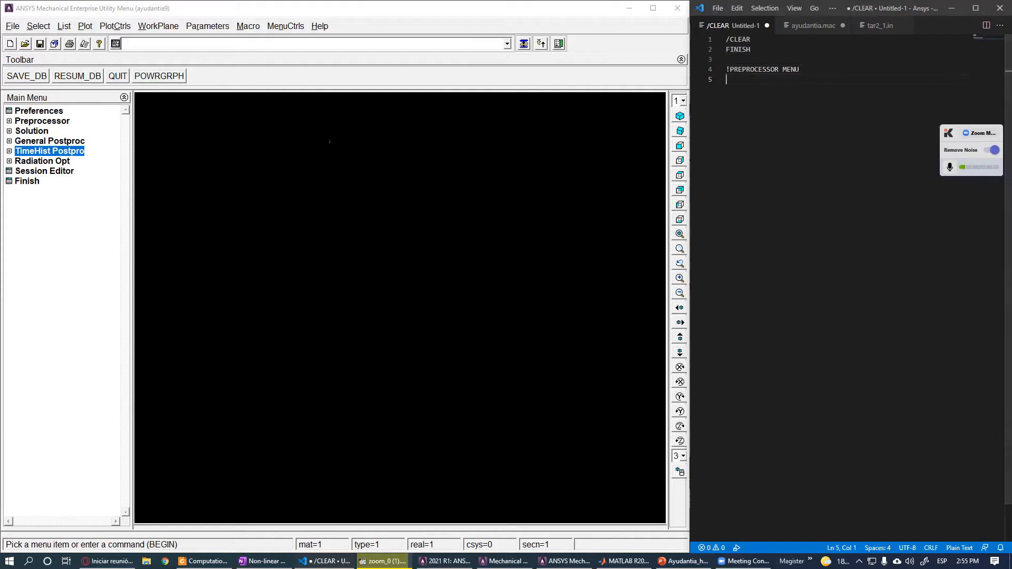
pyautogui.click(47, 123)
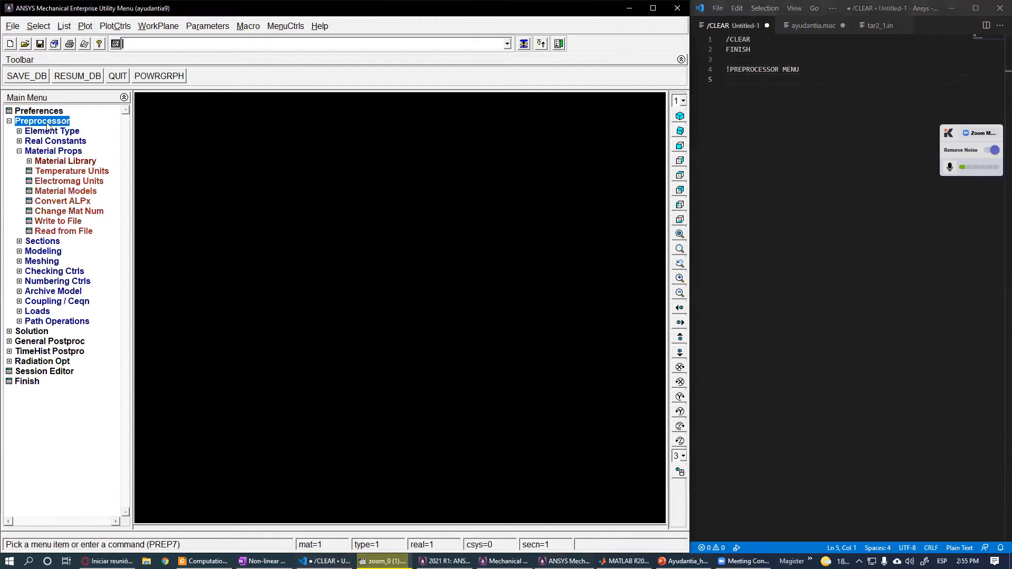
pyautogui.click(26, 153)
pyautogui.click(796, 66)
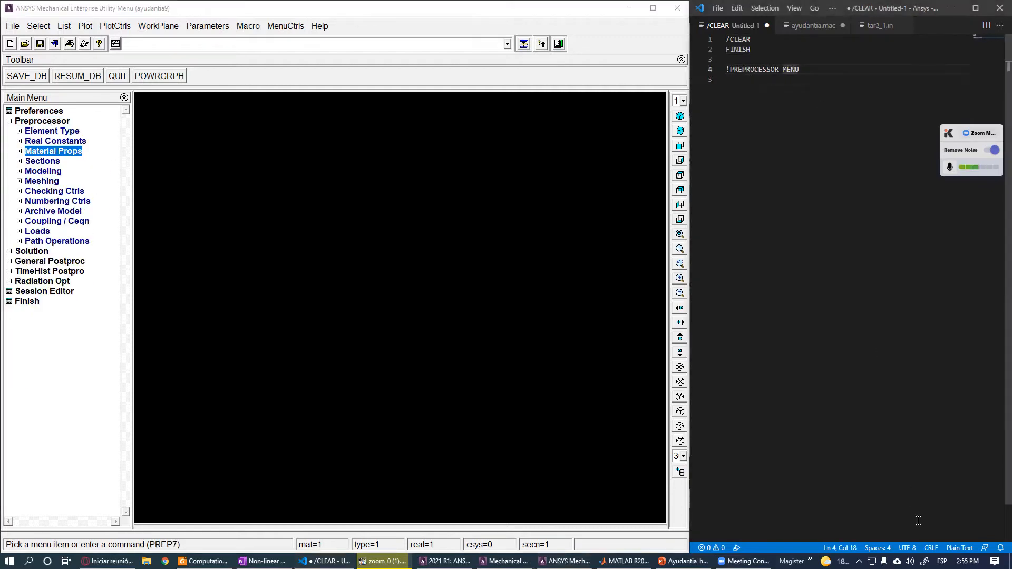
# - Set the editor file's language mode to apdl
pyautogui.click(957, 549)
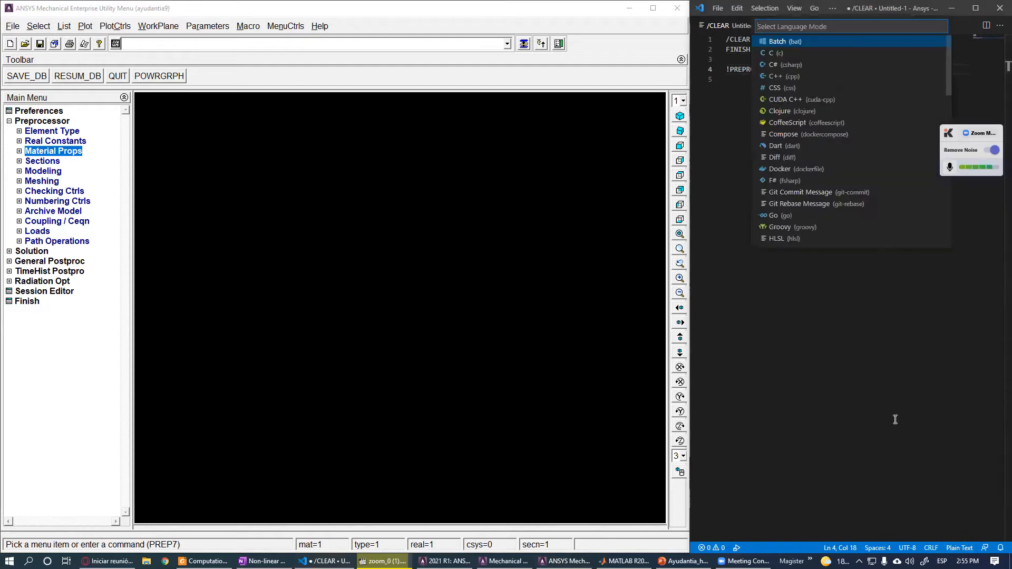
pyautogui.write('apdl')
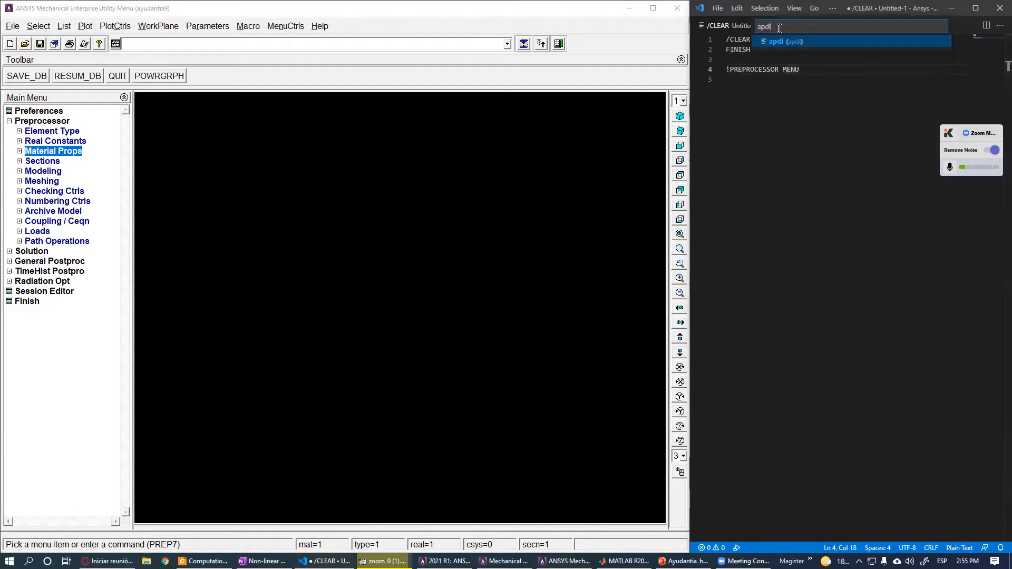
pyautogui.click(784, 43)
pyautogui.click(778, 78)
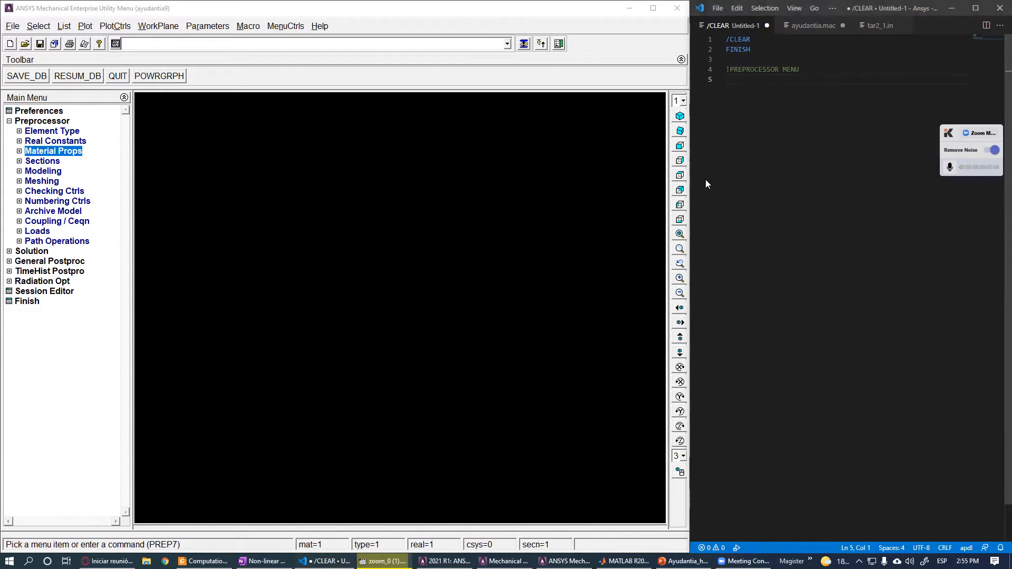
# - Add the /PREP7 command on line 5 and leave blank lines after it
pyautogui.write('/PREP7')
pyautogui.press('Return')
pyautogui.click(759, 79)
pyautogui.hotkey('shift', 'Home')
pyautogui.click(766, 79)
pyautogui.press('Return')
pyautogui.press('Return')
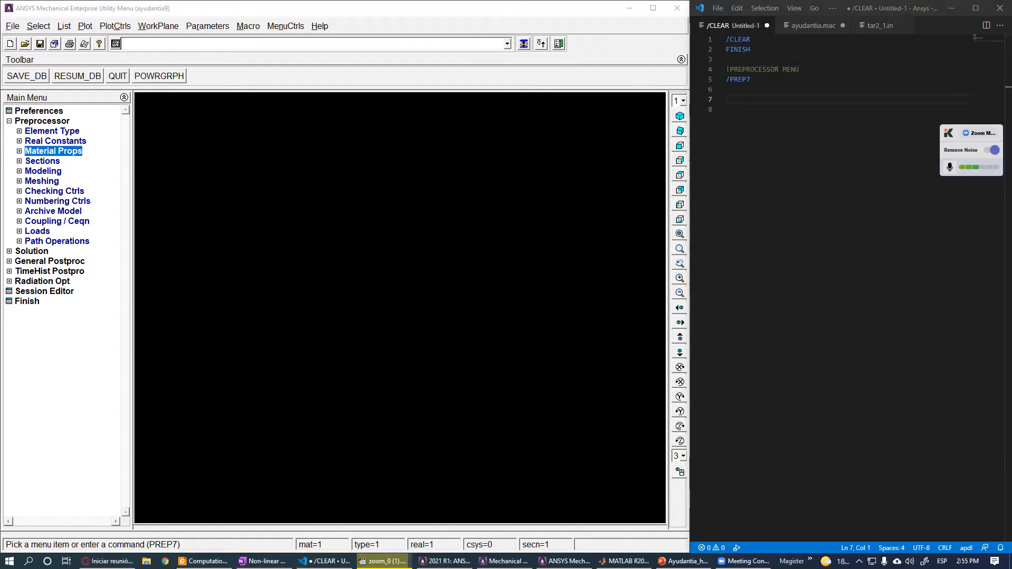
# - Add a !GEOMETRY comment and the command BLOCK,0,1,0,1,0,1 !BRICK beneath it
pyautogui.write('!GEOMETRY')
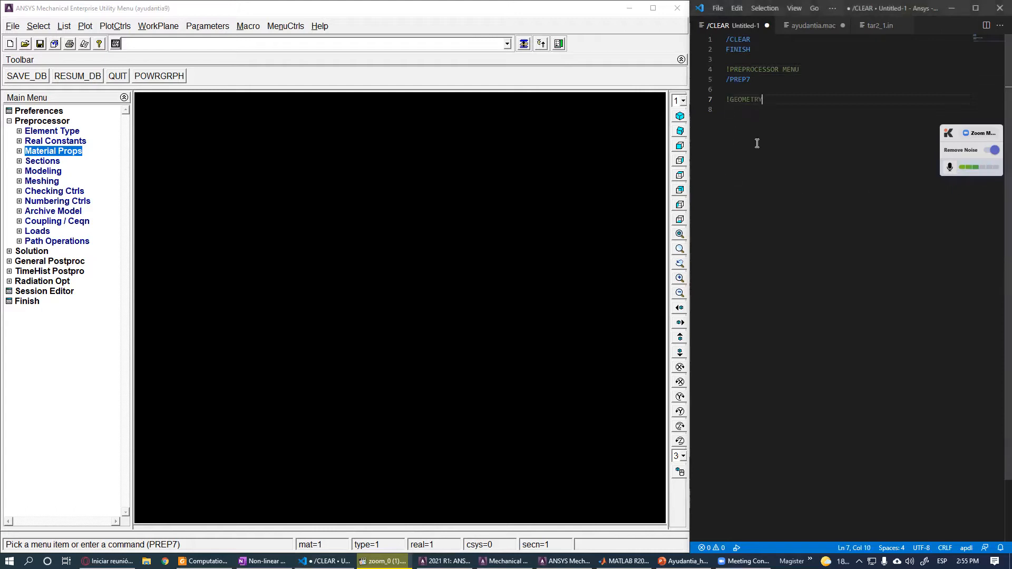
pyautogui.press('Return')
pyautogui.write('BLOCK')
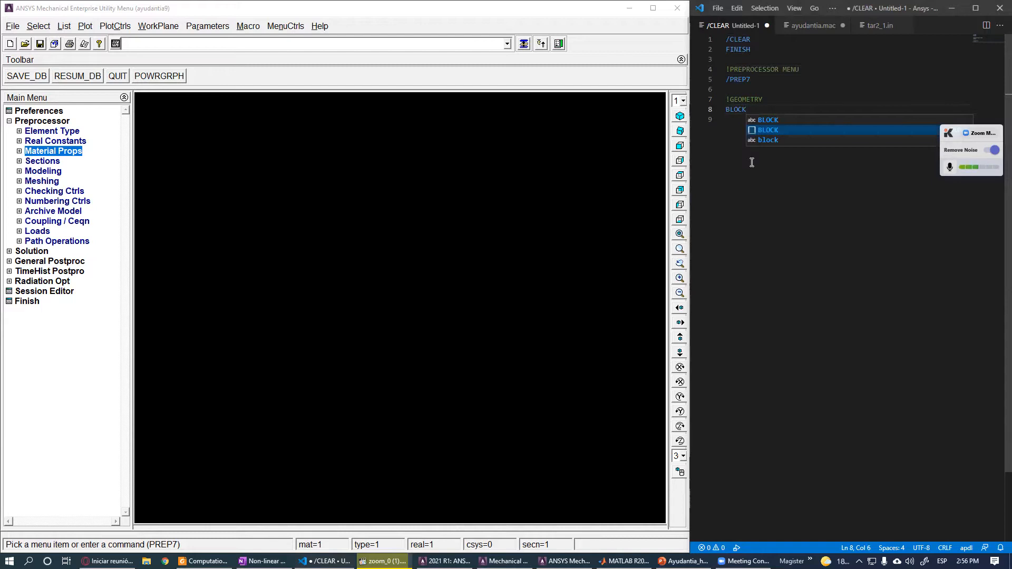
pyautogui.write(',')
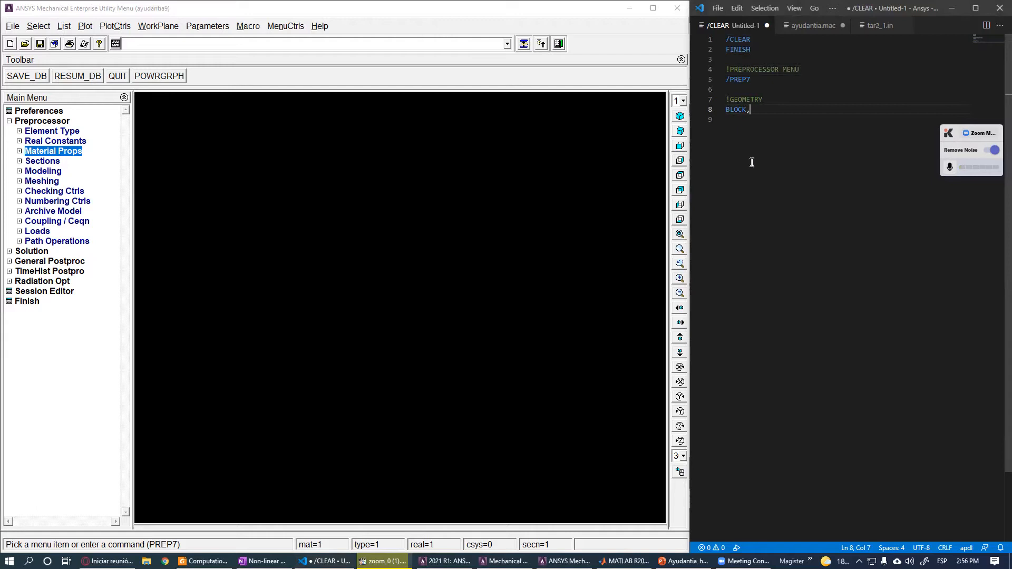
pyautogui.write('0,1,0,1,0,1')
pyautogui.write('  BRICK')
pyautogui.press('Return')
pyautogui.press('Return')
# - Copy the whole script into the ANSYS command prompt, run it, and confirm the /CLEAR request
pyautogui.moveTo(836, 109); pyautogui.dragTo(727, 40)
pyautogui.hotkey('ctrl', 'c')
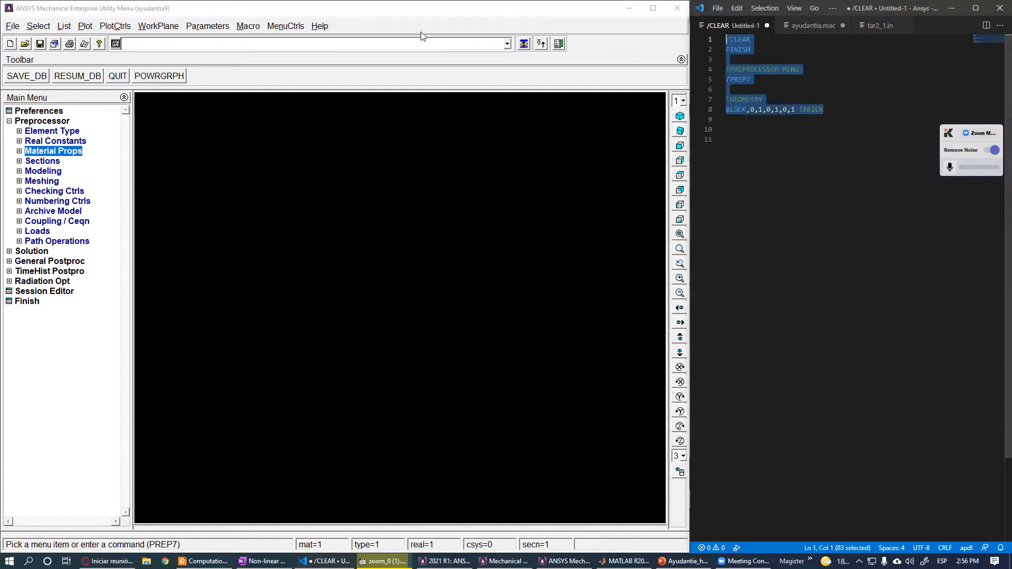
pyautogui.click(422, 45)
pyautogui.hotkey('ctrl', 'v')
pyautogui.press('Return')
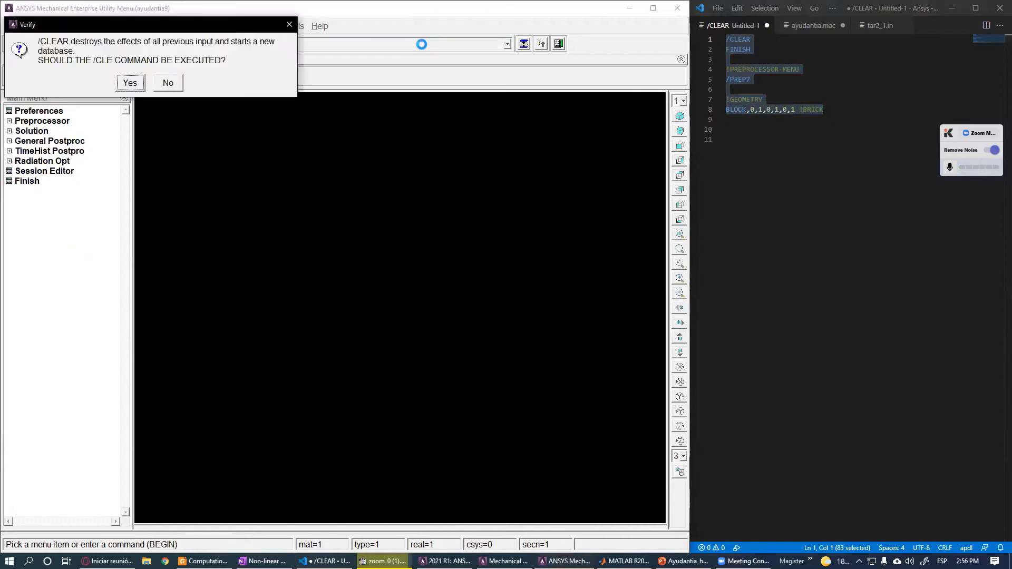
pyautogui.press('Return')
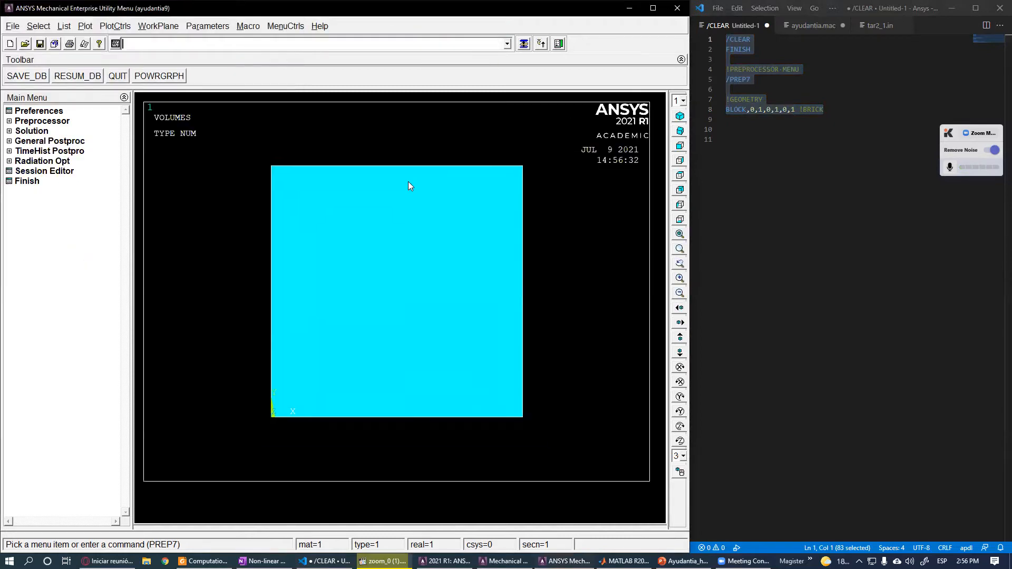
# - Add an !ELEMENT TYPE comment and start an ET command on the next line
pyautogui.moveTo(365, 287)
pyautogui.keyDown('ctrl'); pyautogui.mouseDown(button='right')
pyautogui.moveTo(406, 305)
pyautogui.moveTo(352, 393)
pyautogui.moveTo(438, 353)
pyautogui.moveTo(460, 315)
pyautogui.mouseUp(button='right'); pyautogui.keyUp('ctrl')
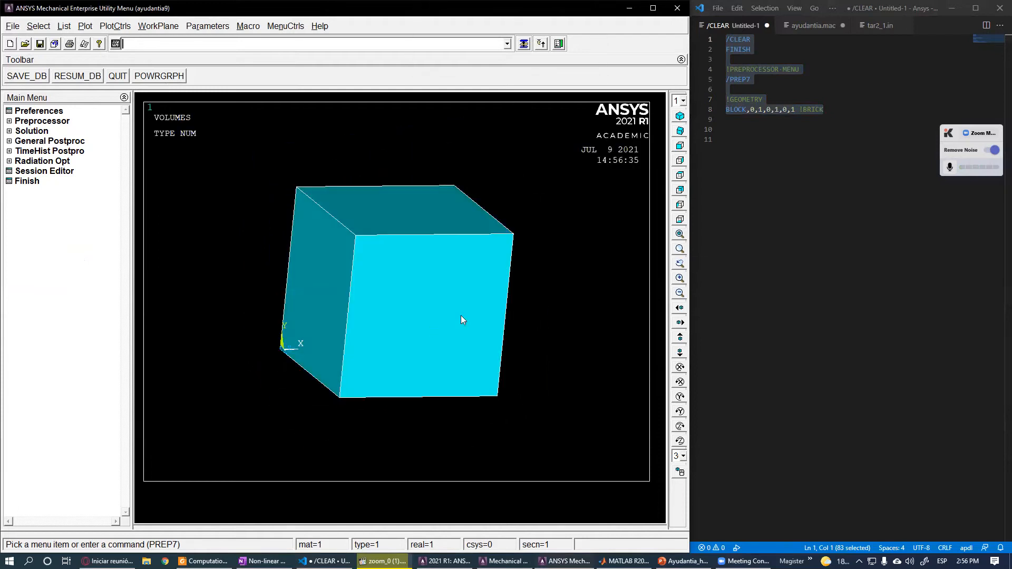
pyautogui.click(840, 187)
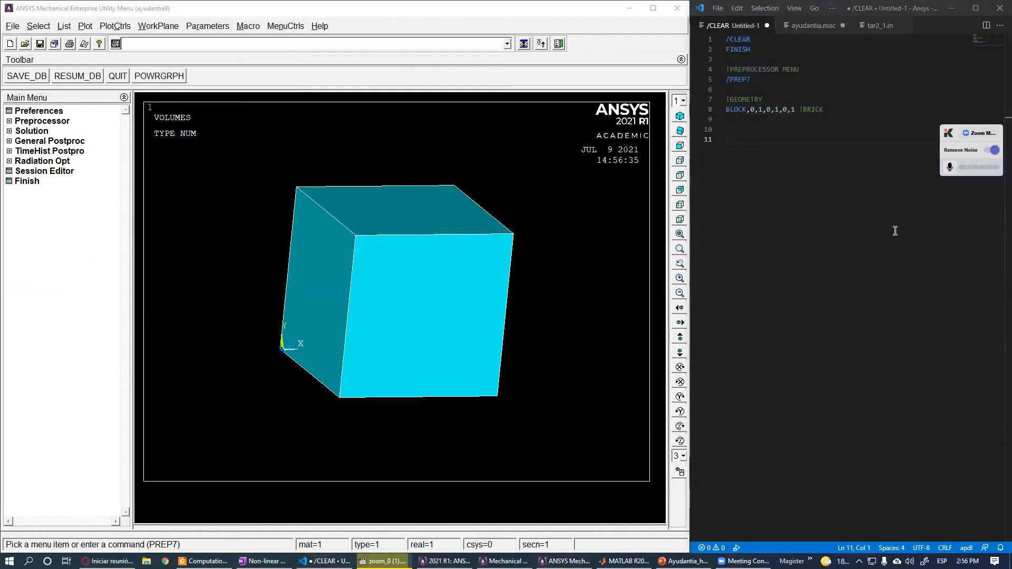
pyautogui.click(760, 129)
pyautogui.write('!ELEMENT TYPE')
pyautogui.press('Return')
pyautogui.write('ET,1')
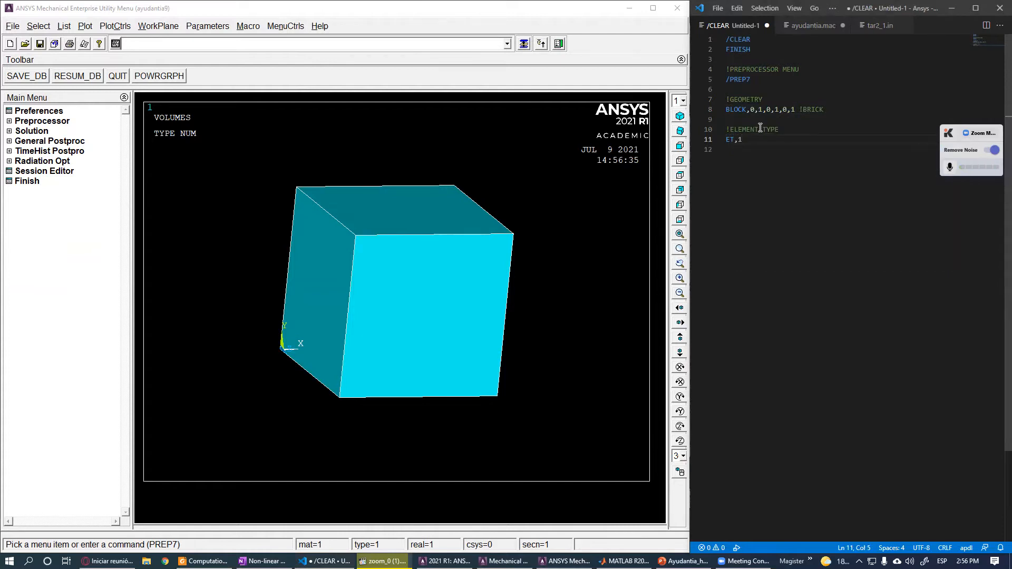
# - Edit the element type lines down to a single line reading ET,1,
pyautogui.press('Return')
pyautogui.write('ET,2')
pyautogui.press('Return')
pyautogui.write('ET,3')
pyautogui.hotkey('shift', 'Up')
pyautogui.hotkey('shift', 'Up')
pyautogui.hotkey('shift', 'Left')
pyautogui.hotkey('shift', 'Down')
pyautogui.hotkey('shift', 'Left')
pyautogui.hotkey('shift', 'Left')
pyautogui.hotkey('shift', 'Left')
pyautogui.press('BackSpace')
pyautogui.press('Up')
pyautogui.press('Right')
pyautogui.write(',')
# - Browse the element type library for the Solid Brick 8 node 185 element, then cancel and close the dialogs
pyautogui.click(53, 121)
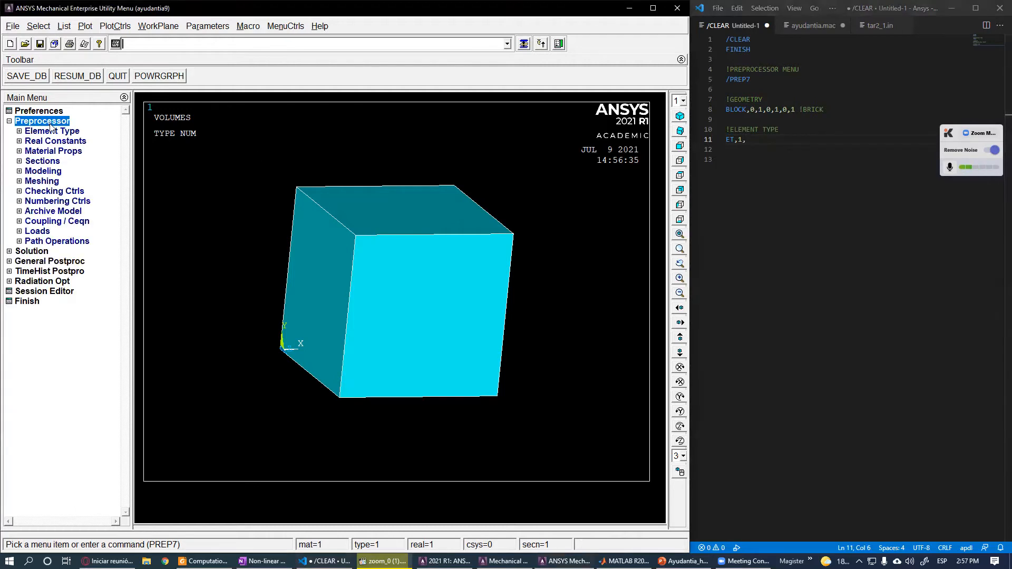
pyautogui.click(62, 133)
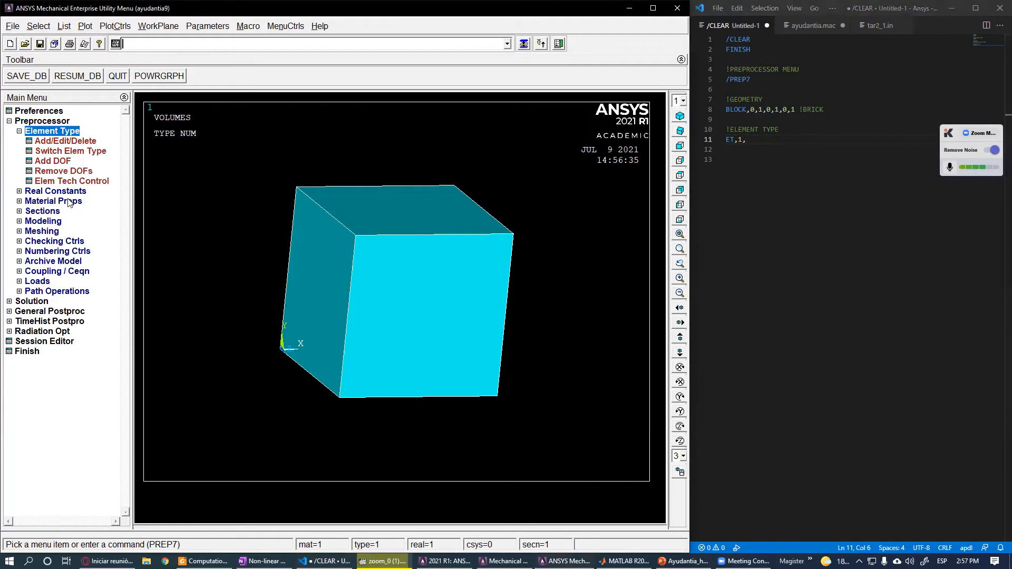
pyautogui.click(65, 141)
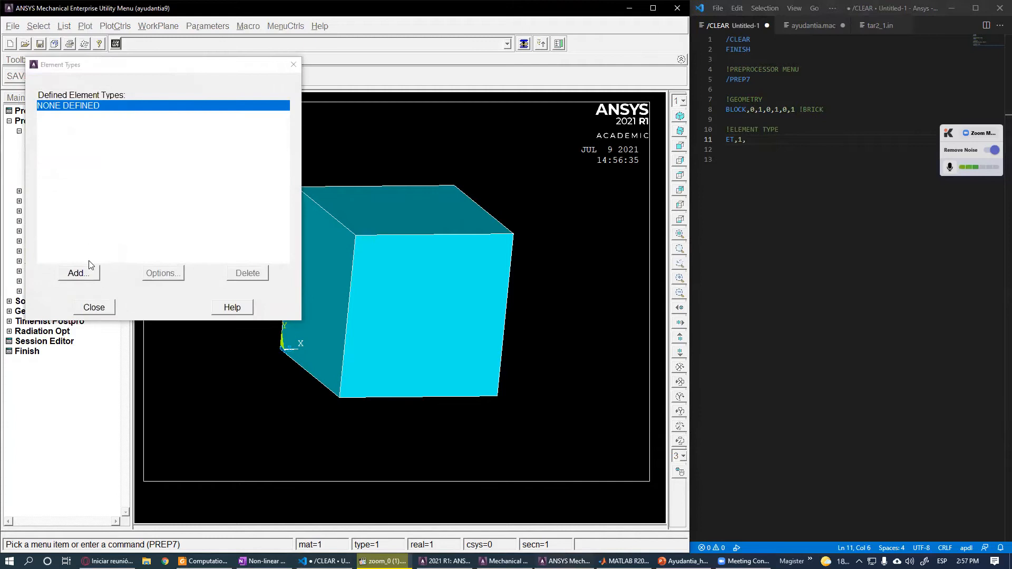
pyautogui.click(79, 273)
pyautogui.click(531, 270)
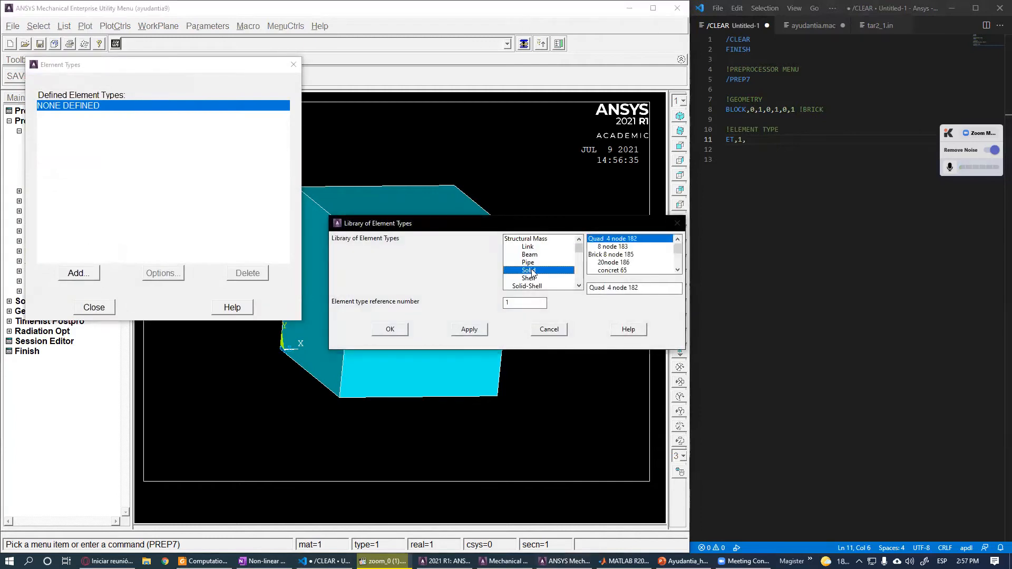
pyautogui.click(637, 256)
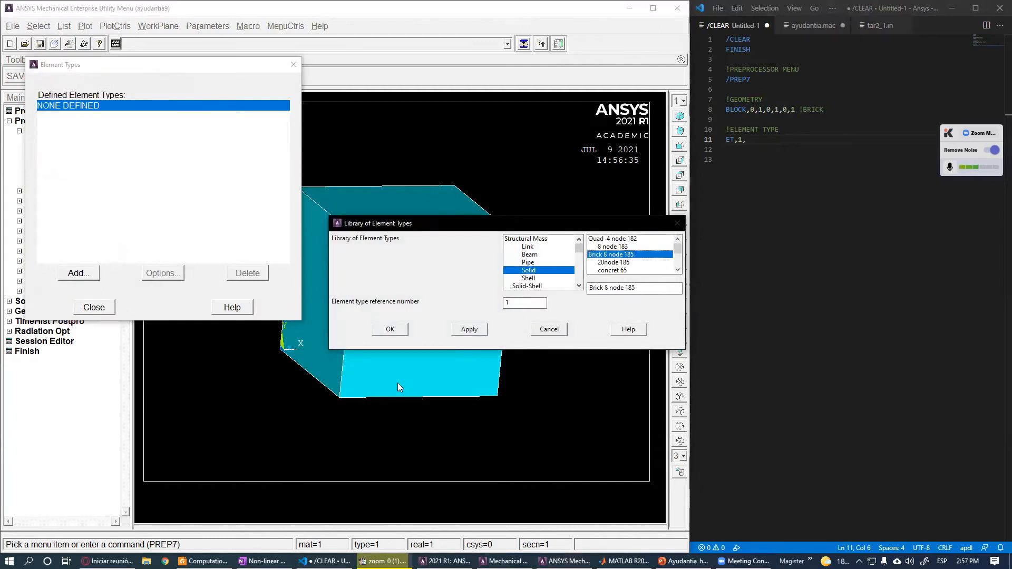
pyautogui.moveTo(605, 288); pyautogui.dragTo(624, 289)
pyautogui.click(623, 263)
pyautogui.click(624, 256)
pyautogui.click(553, 331)
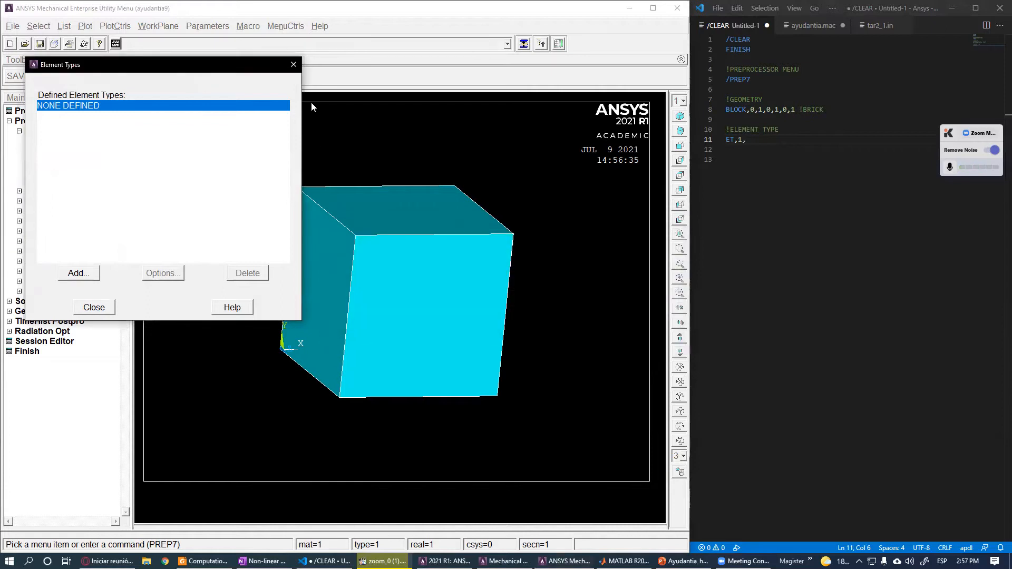
pyautogui.moveTo(112, 66); pyautogui.dragTo(155, 145)
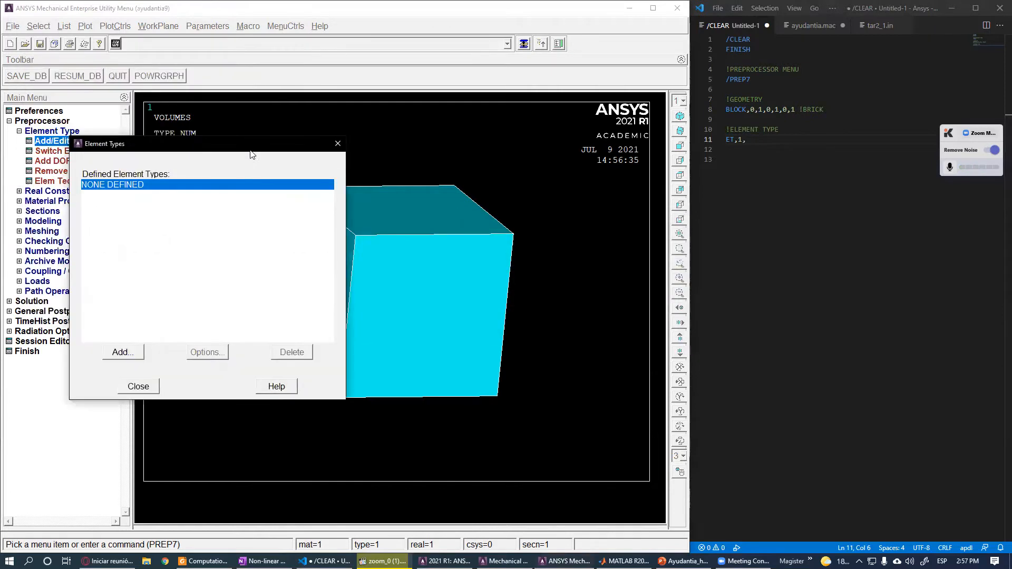
pyautogui.click(340, 145)
# - Complete the element type command as ET,1,185
pyautogui.click(763, 142)
pyautogui.write('185')
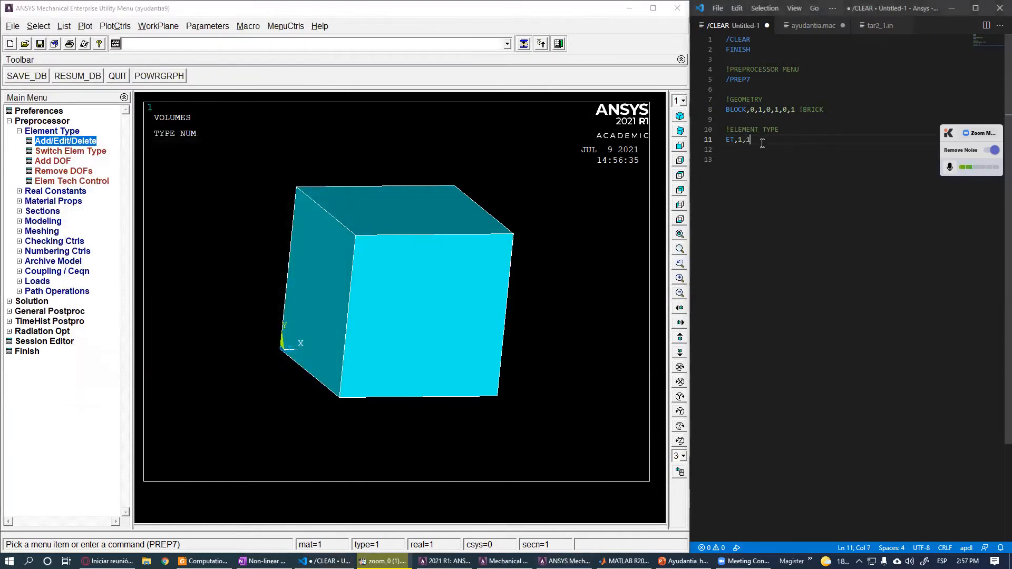
pyautogui.press('Left')
pyautogui.press('Left')
pyautogui.write('SO')
pyautogui.press('BackSpace')
pyautogui.press('BackSpace')
pyautogui.press('End')
pyautogui.press('Return')
# - Copy the ET,1,185 line and run it in the ANSYS command prompt
pyautogui.press('Return')
pyautogui.moveTo(758, 142); pyautogui.dragTo(719, 138)
pyautogui.hotkey('ctrl', 'c')
pyautogui.click(422, 43)
pyautogui.hotkey('ctrl', 'v')
pyautogui.press('Return')
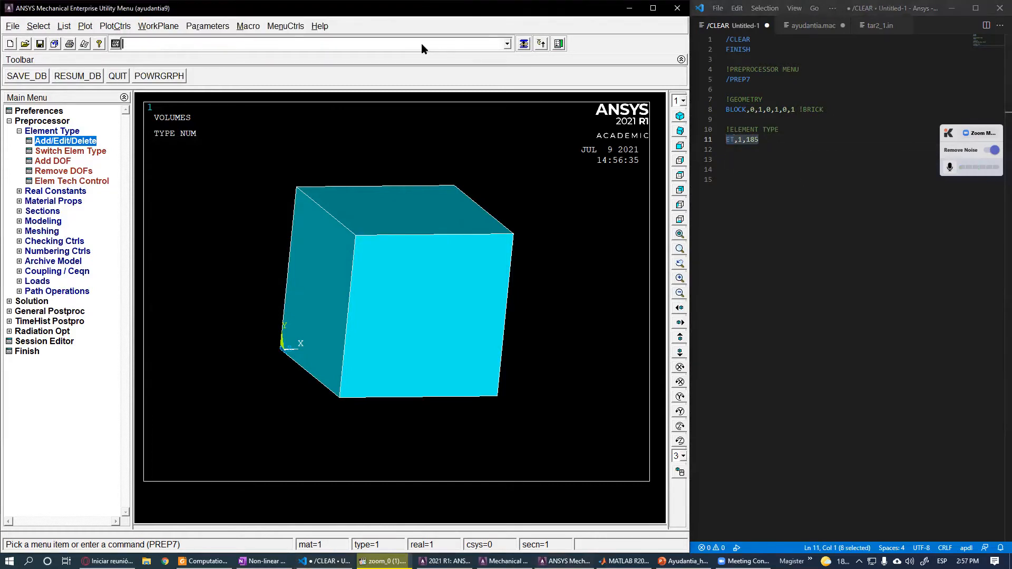
# - Add a !MECHANICAL PROPERTIES comment and define Ex = 200 !GPa below it
pyautogui.click(738, 159)
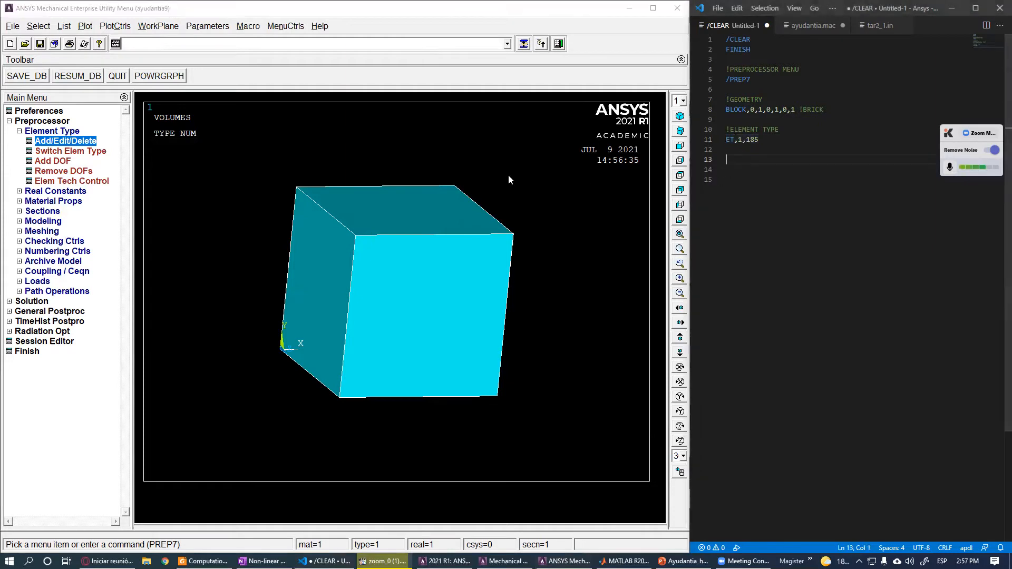
pyautogui.moveTo(760, 140); pyautogui.dragTo(746, 140)
pyautogui.click(739, 159)
pyautogui.write('!MECHANI')
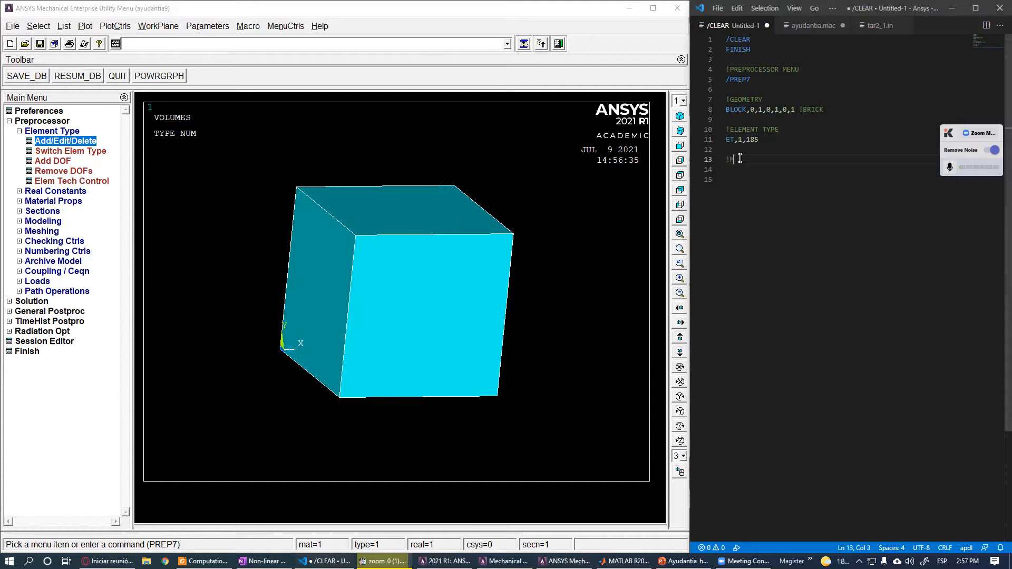
pyautogui.write('CAL PROPERTIES')
pyautogui.press('Return')
pyautogui.write('Ex')
pyautogui.write('= 200 !')
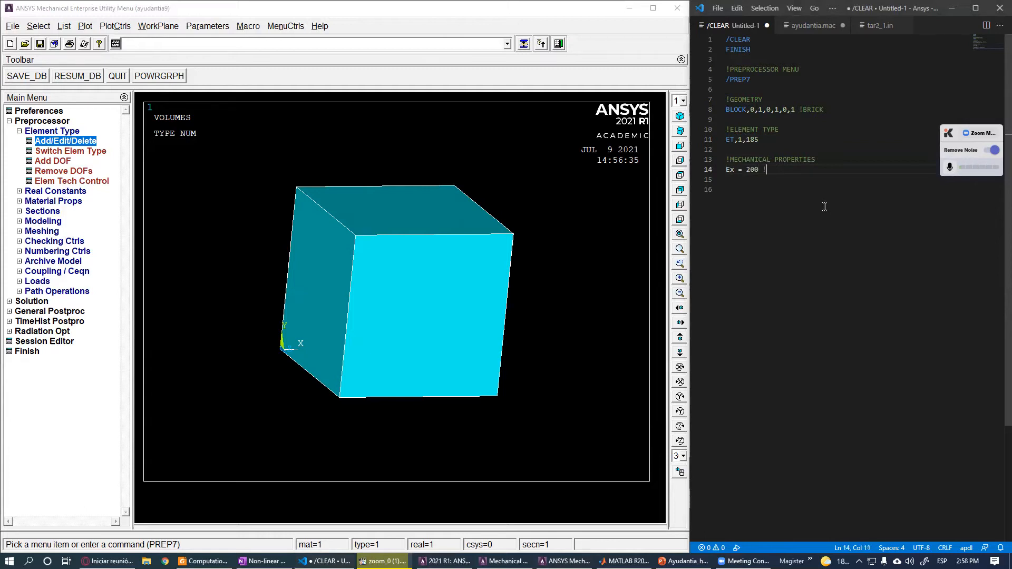
pyautogui.write('GPa')
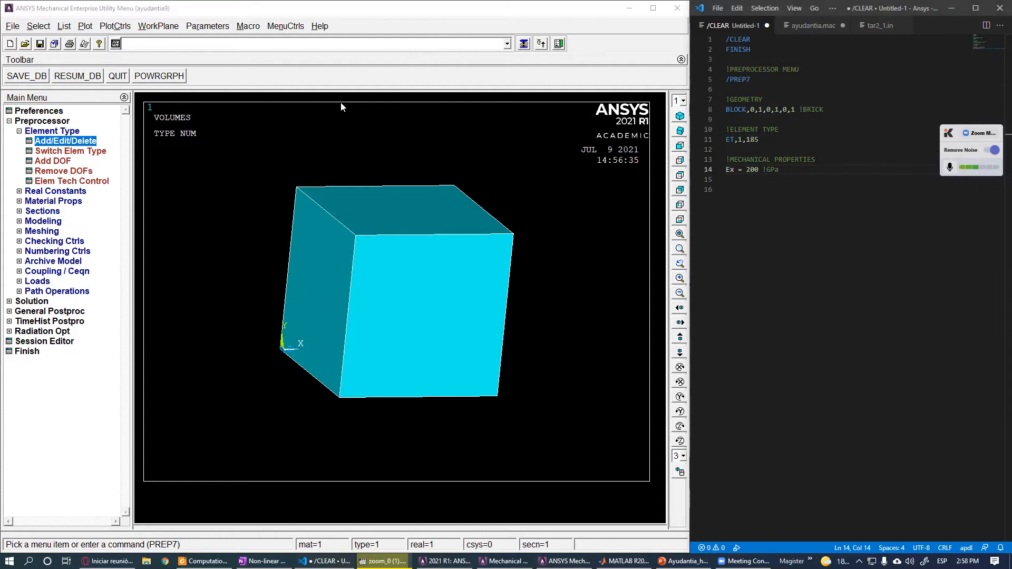
# - Define poisson = 0.3 on the line after Ex
pyautogui.doubleClick(752, 170)
pyautogui.click(744, 180)
pyautogui.write('pois')
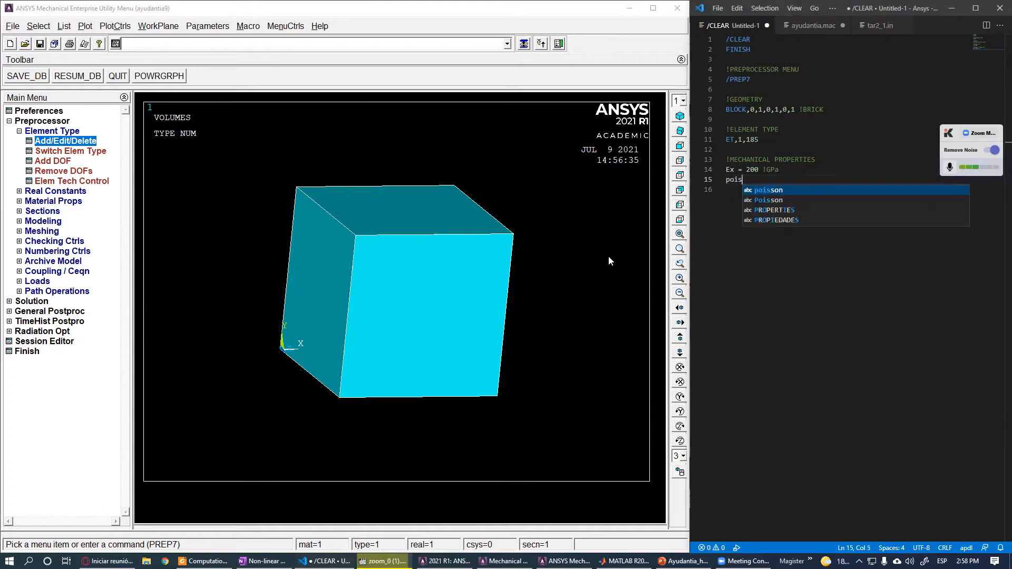
pyautogui.write('son =')
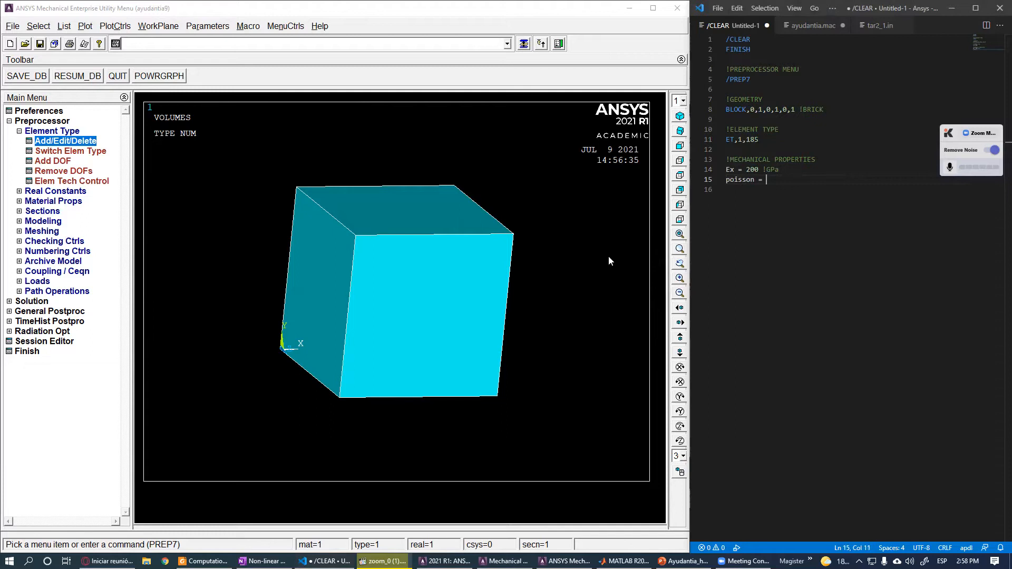
pyautogui.write(' 0.3 !')
pyautogui.press('BackSpace')
pyautogui.press('BackSpace')
pyautogui.press('Return')
# - Switch to the hyperelasticity presentation and go back to the previous slide
pyautogui.click(683, 561)
pyautogui.press('pageup')
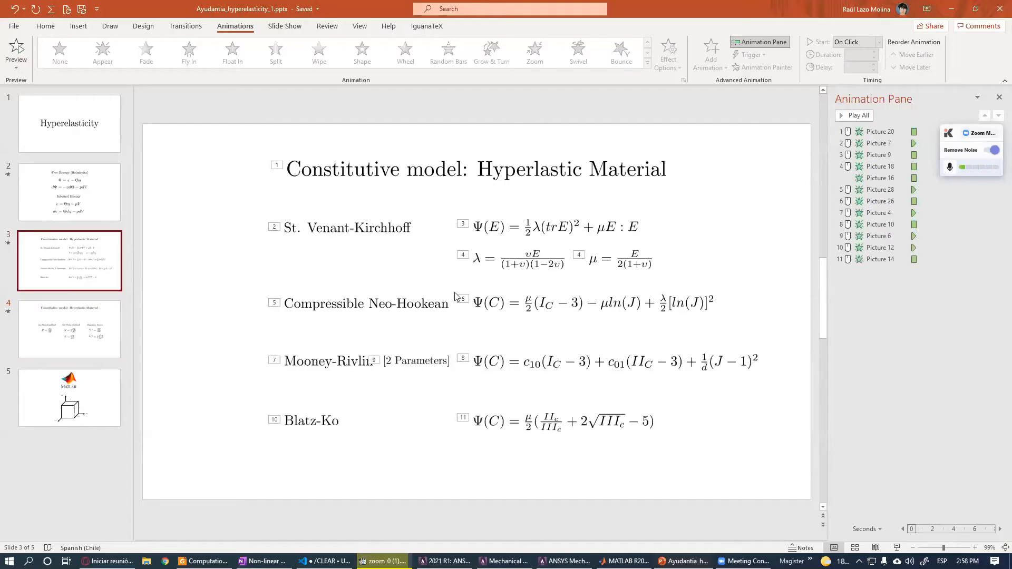
pyautogui.moveTo(709, 381); pyautogui.dragTo(699, 363)
pyautogui.click(704, 365)
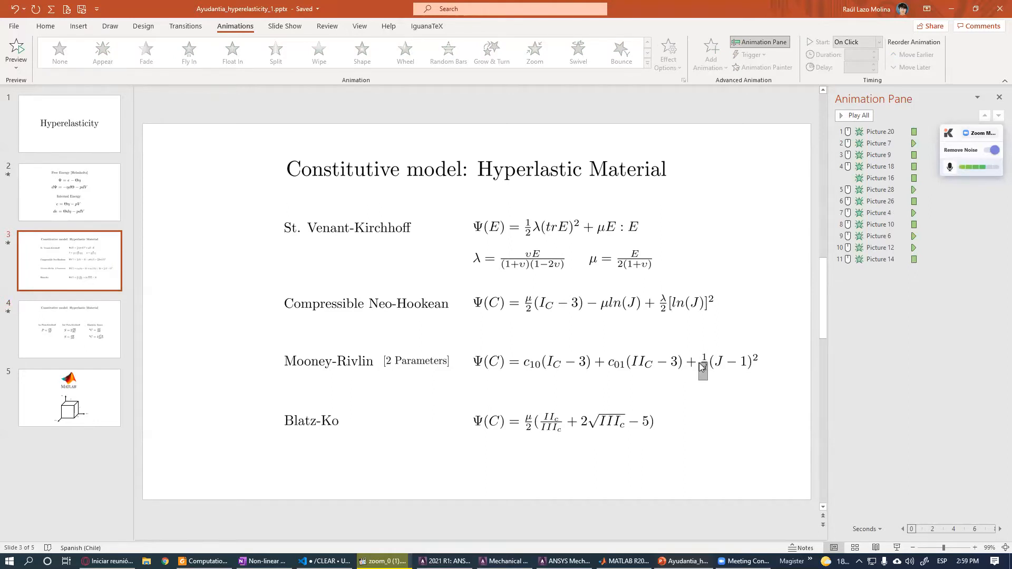
pyautogui.moveTo(703, 367)
pyautogui.mouseDown()
pyautogui.moveTo(696, 363)
pyautogui.moveTo(701, 382)
pyautogui.mouseUp()
pyautogui.moveTo(776, 386); pyautogui.dragTo(699, 394)
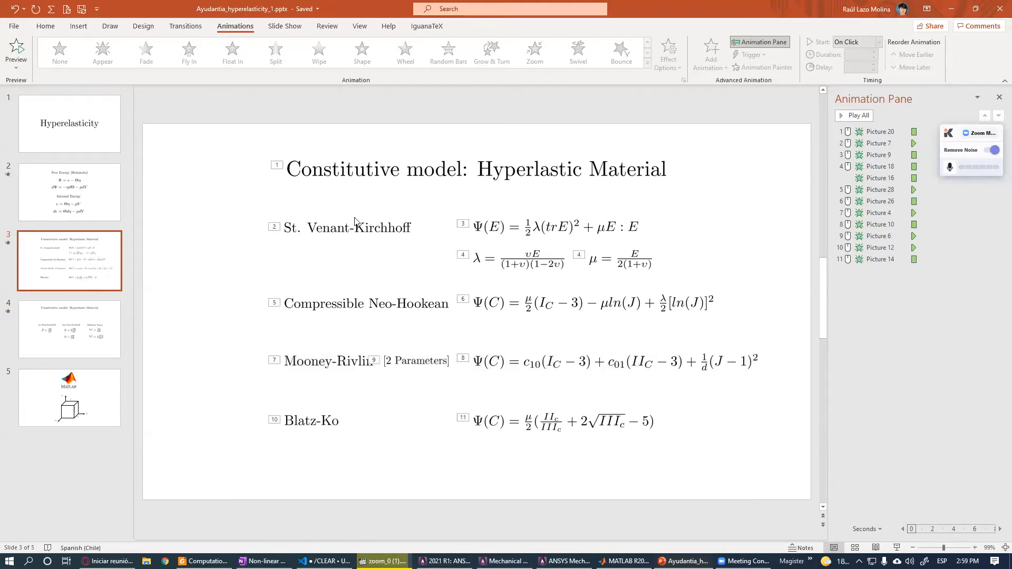
# - Handwrite d = 2/K with arrows labelling I and C next to the constitutive model formulas on the slide
pyautogui.click(110, 26)
pyautogui.moveTo(692, 199)
pyautogui.mouseDown()
pyautogui.moveTo(686, 217)
pyautogui.moveTo(748, 218)
pyautogui.moveTo(736, 244)
pyautogui.moveTo(749, 242)
pyautogui.mouseUp()
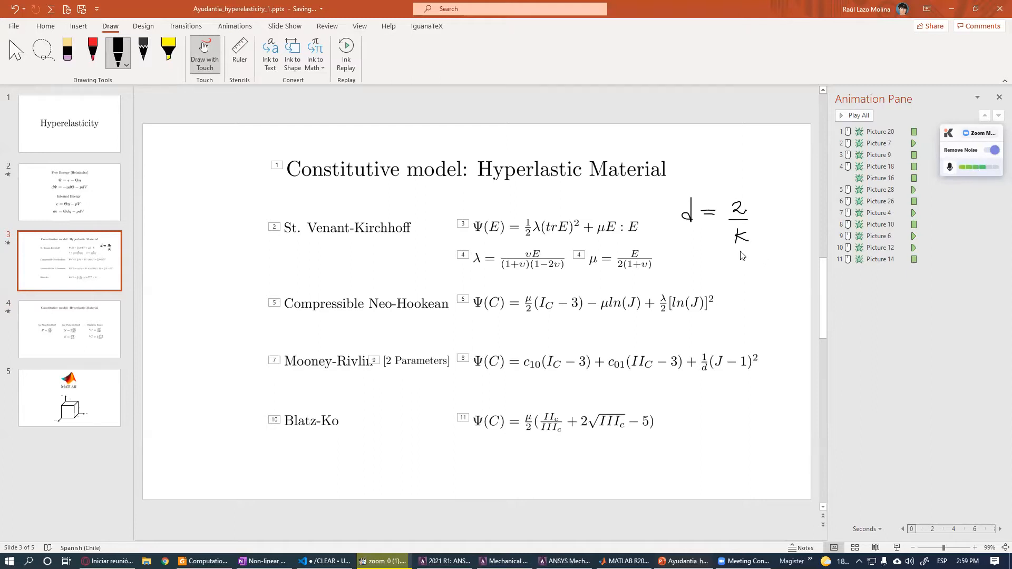
pyautogui.moveTo(706, 165)
pyautogui.mouseDown()
pyautogui.moveTo(697, 178)
pyautogui.moveTo(722, 154)
pyautogui.moveTo(724, 164)
pyautogui.mouseUp()
pyautogui.moveTo(745, 250); pyautogui.dragTo(752, 279)
# - Paste the bulk = Ex/(3*(1-2*poisson)) definition on the line after poisson in the script
pyautogui.click(564, 562)
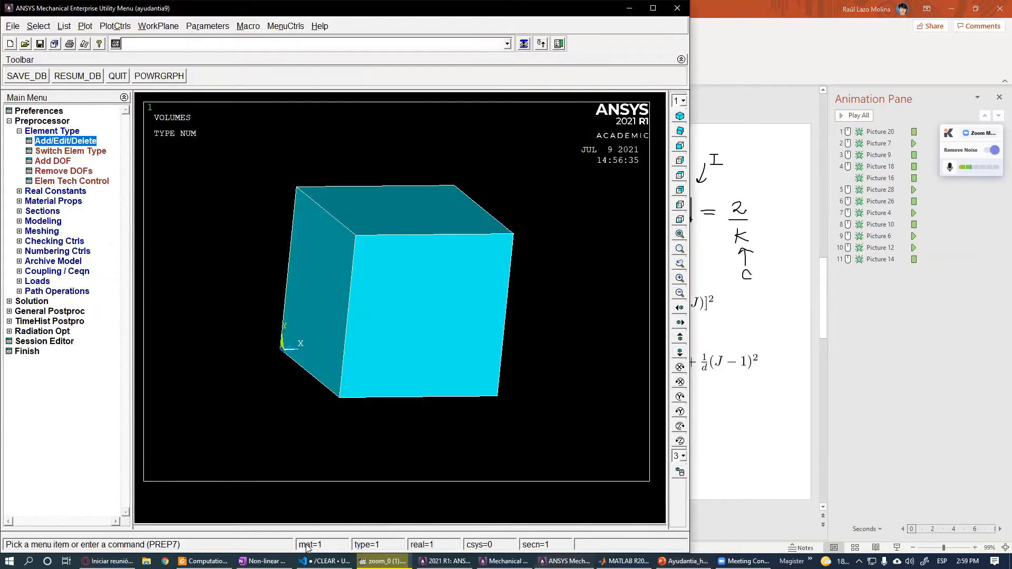
pyautogui.click(324, 561)
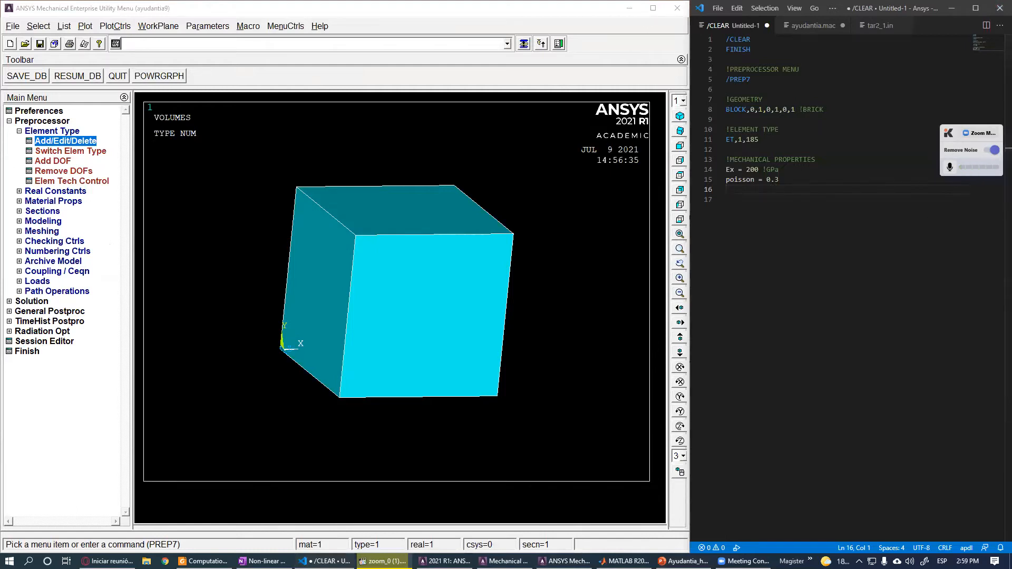
pyautogui.click(762, 193)
pyautogui.hotkey('ctrl', 'v')
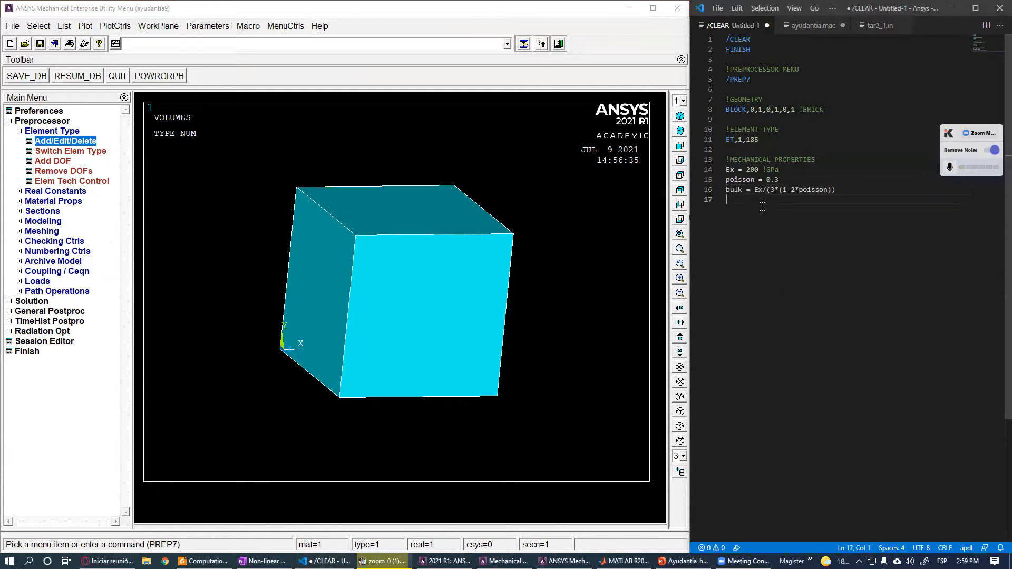
# - Add a !k comment at the end of the bulk modulus line
pyautogui.click(756, 189)
pyautogui.moveTo(757, 190); pyautogui.dragTo(830, 190)
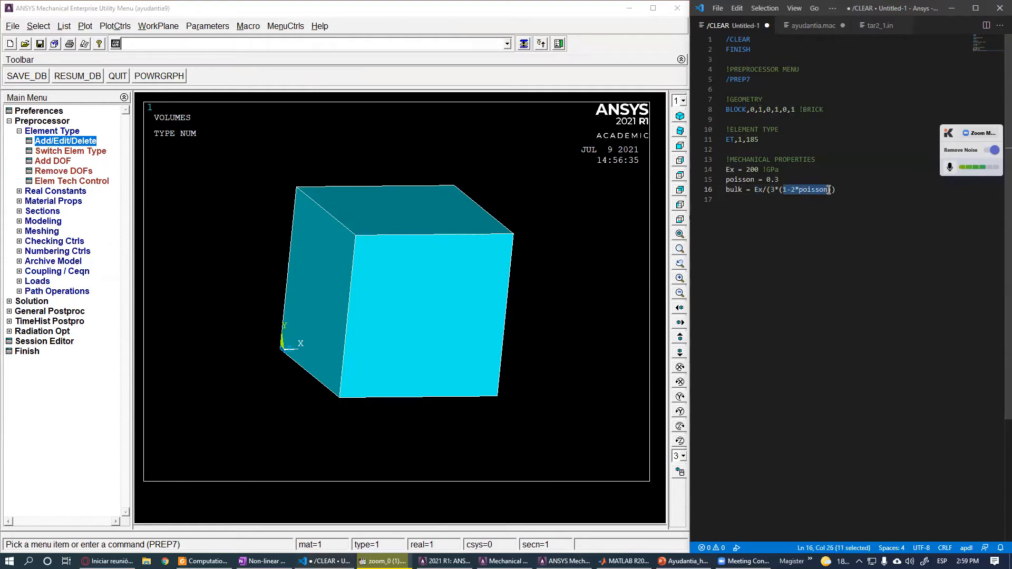
pyautogui.click(863, 191)
pyautogui.write(') !k')
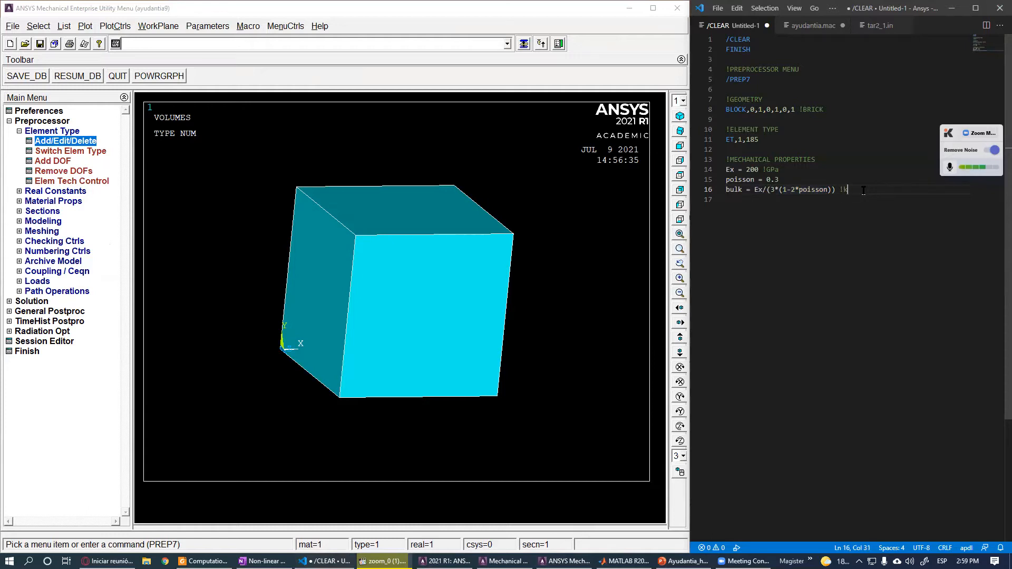
# - Define dd = 2/bulk with a !d comment on the next line of the script
pyautogui.press('Return')
pyautogui.write('dd = 2/buk')
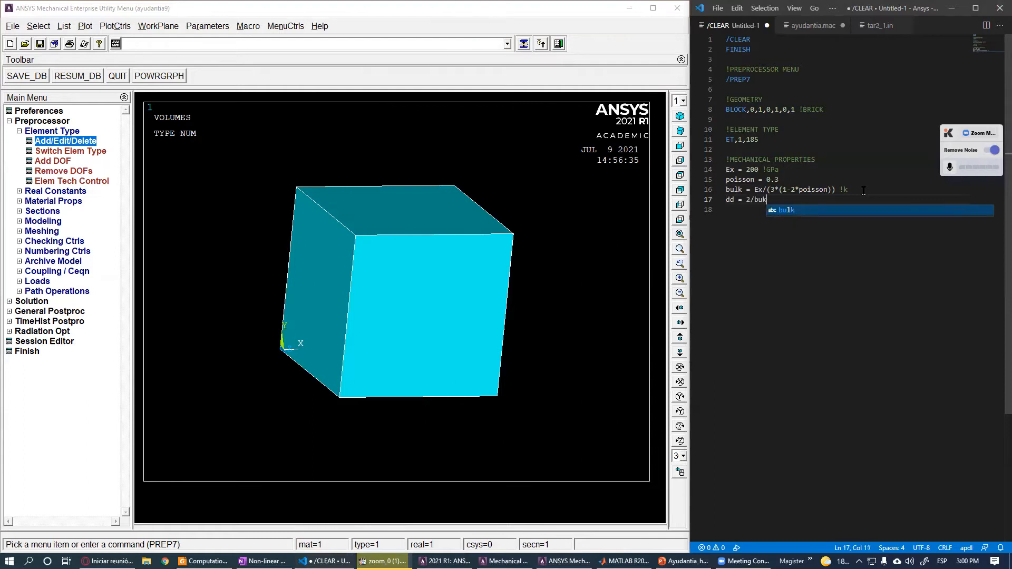
pyautogui.press('BackSpace')
pyautogui.write('lk ')
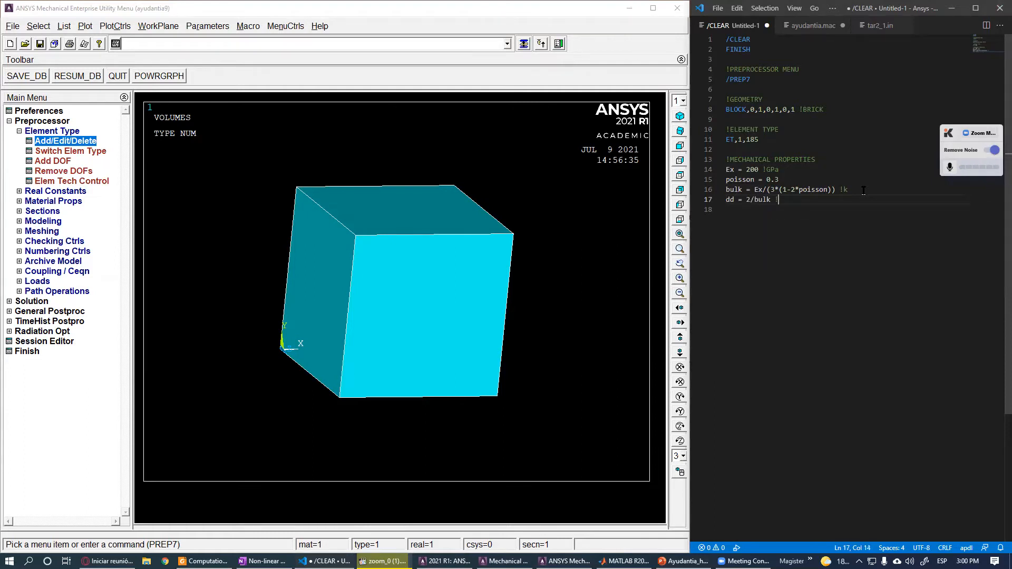
pyautogui.write('!d')
pyautogui.press('Return')
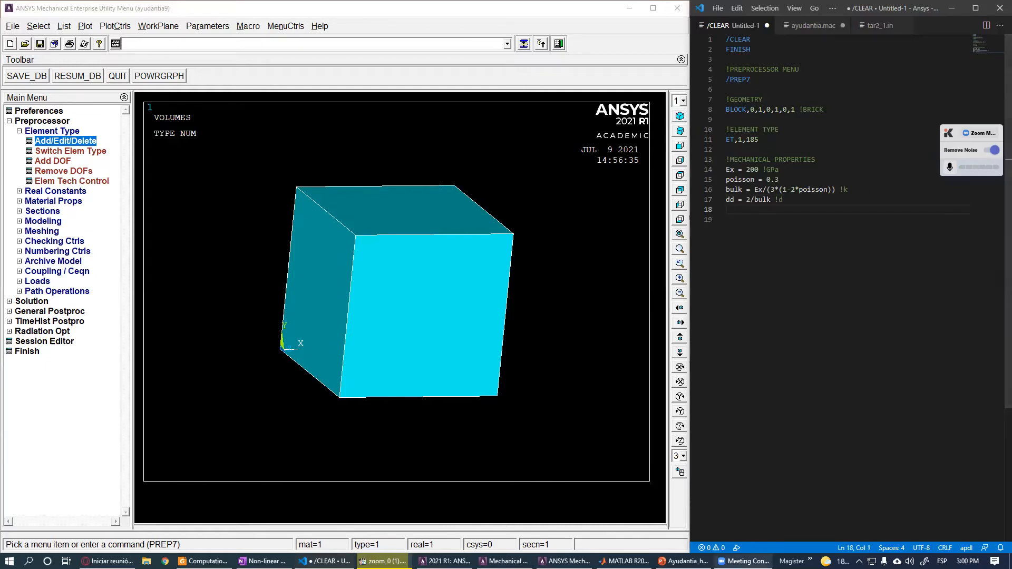
# - Circle the μ term and the μ = E/(2(1+v)) formula on the slide
pyautogui.click(685, 562)
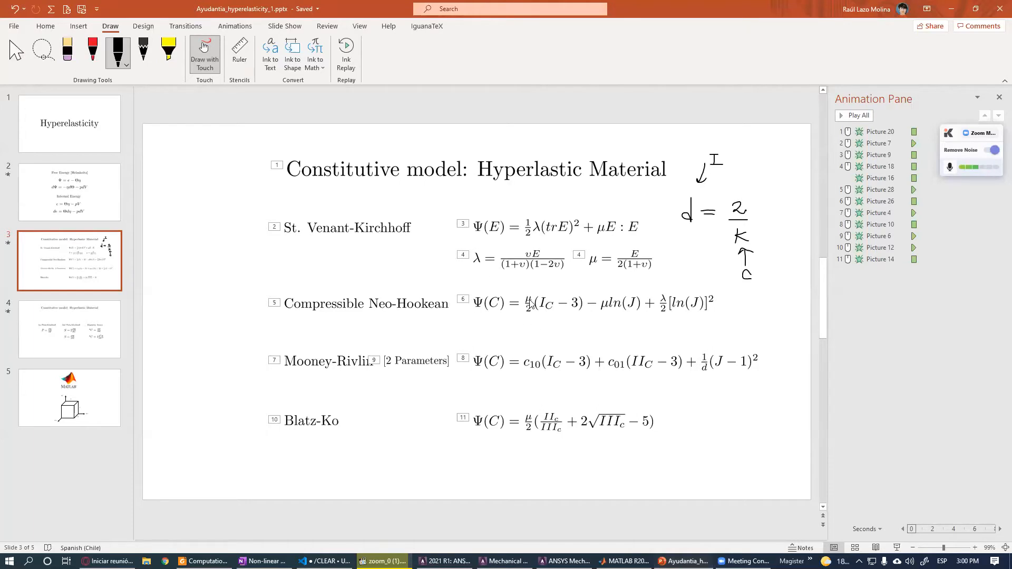
pyautogui.moveTo(602, 217)
pyautogui.mouseDown()
pyautogui.moveTo(596, 240)
pyautogui.moveTo(613, 224)
pyautogui.moveTo(591, 232)
pyautogui.moveTo(658, 260)
pyautogui.moveTo(584, 249)
pyautogui.mouseUp()
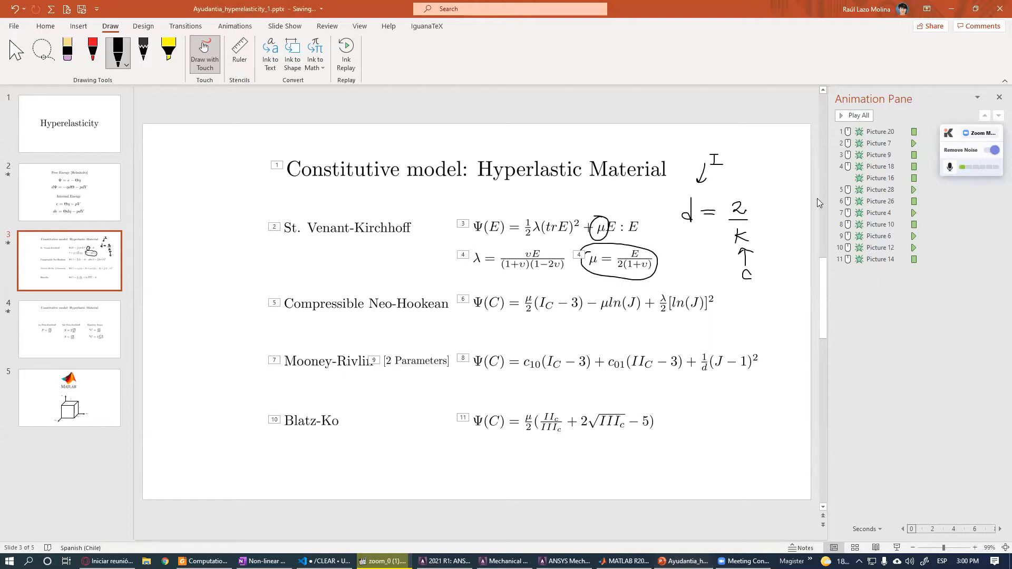
# - Define G = Ex/(1+poisson)/2 on the line after dd in the script
pyautogui.click(324, 561)
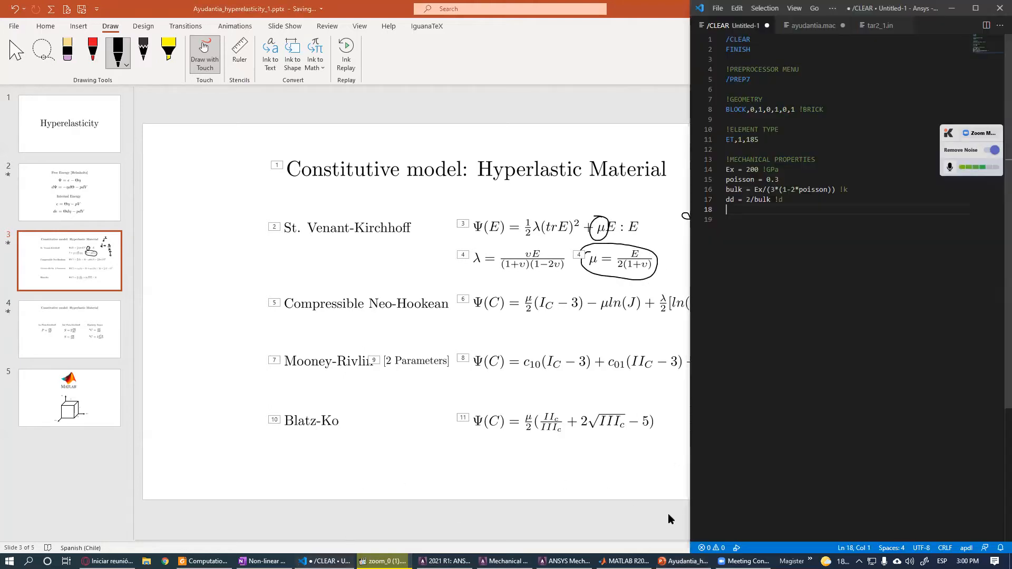
pyautogui.click(565, 561)
pyautogui.click(759, 213)
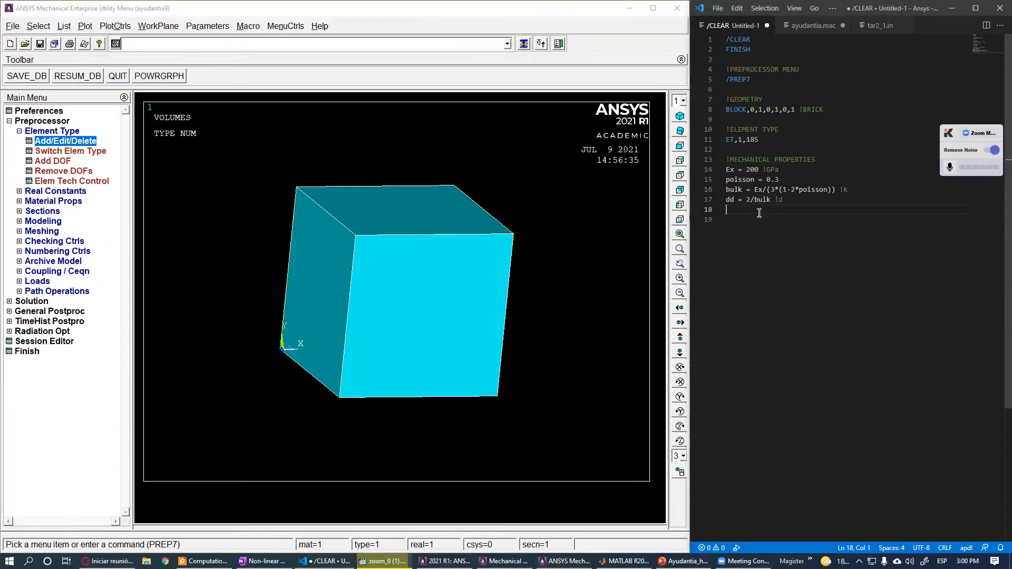
pyautogui.write('G = Ex/(1+poisson)/2')
pyautogui.press('Return')
# - Copy the mechanical property lines from Ex to G and run them in the ANSYS command prompt
pyautogui.keyDown('shift'); pyautogui.click(718, 171); pyautogui.keyUp('shift')
pyautogui.hotkey('ctrl', 'c')
pyautogui.click(384, 47)
pyautogui.hotkey('ctrl', 'v')
pyautogui.press('Return')
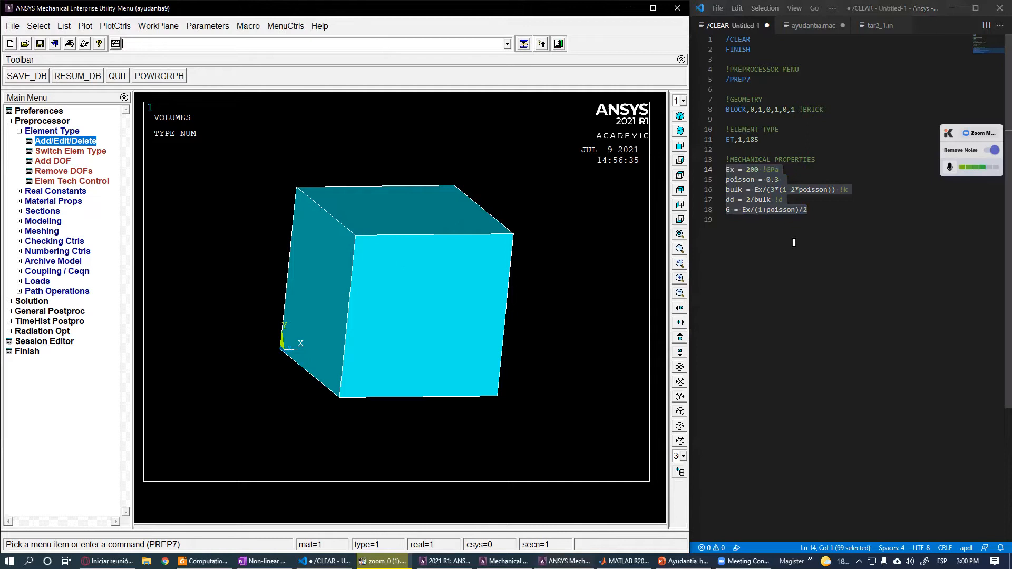
pyautogui.click(775, 232)
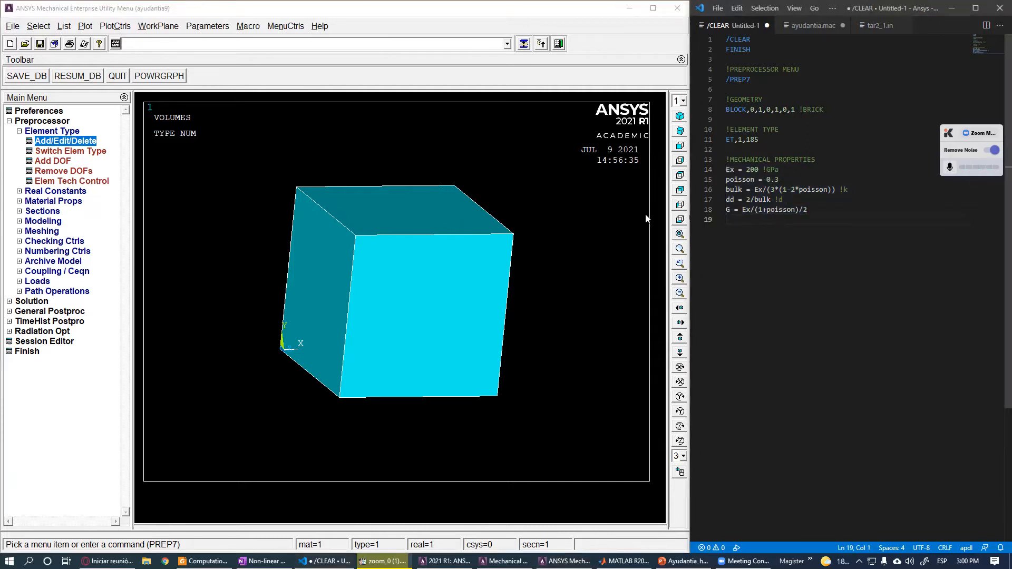
# - Open Material Models and expand Structural, Nonlinear, Elastic, Hyperelastic to browse the hyperelastic material models
pyautogui.click(72, 130)
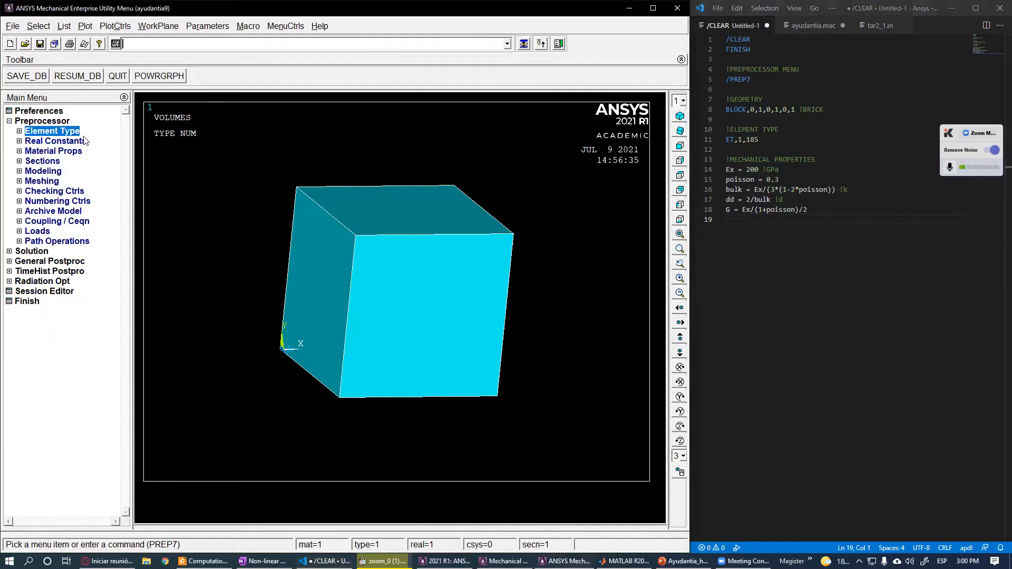
pyautogui.click(72, 153)
pyautogui.click(74, 193)
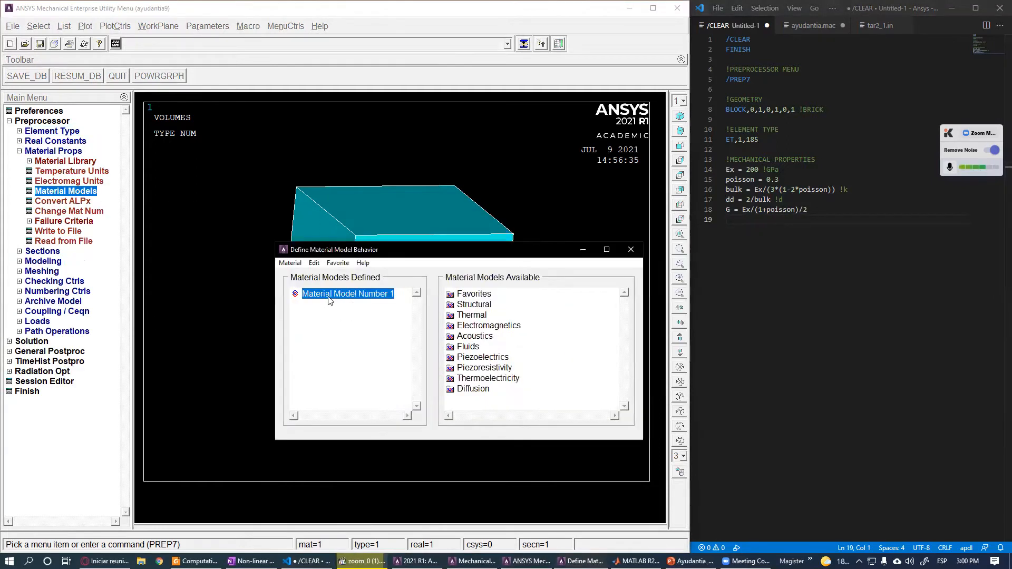
pyautogui.click(485, 309)
pyautogui.doubleClick(485, 305)
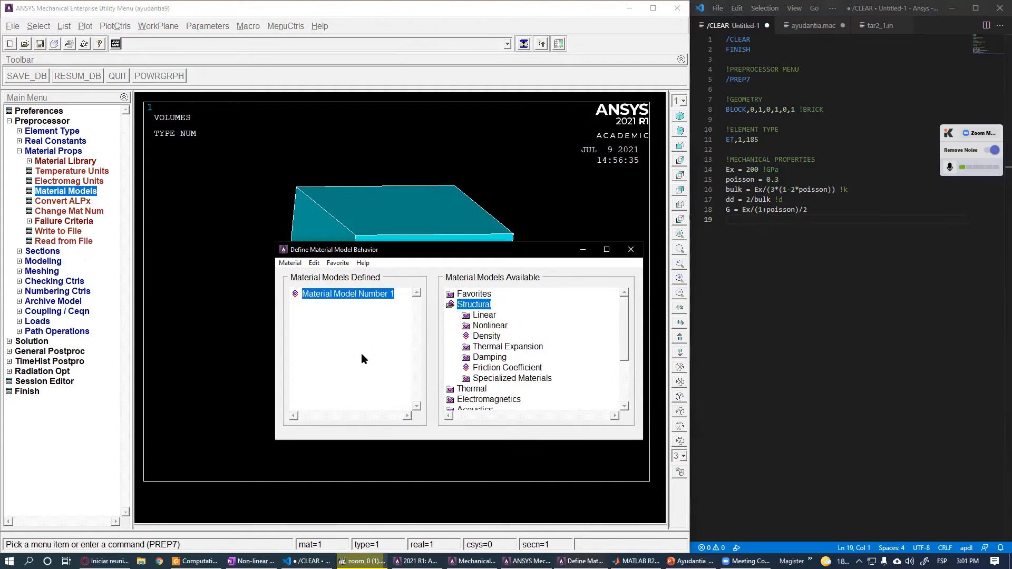
pyautogui.doubleClick(491, 328)
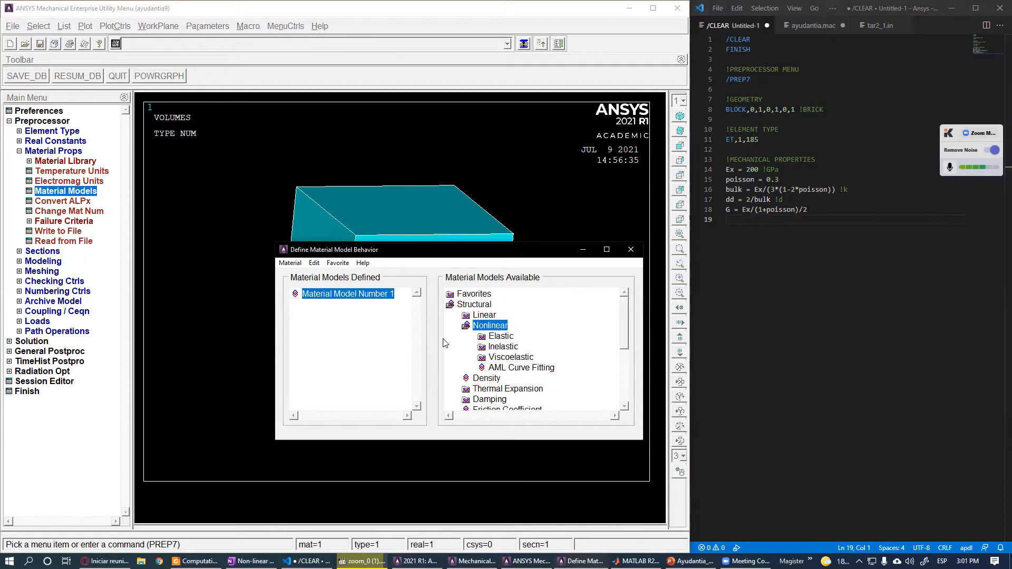
pyautogui.doubleClick(500, 337)
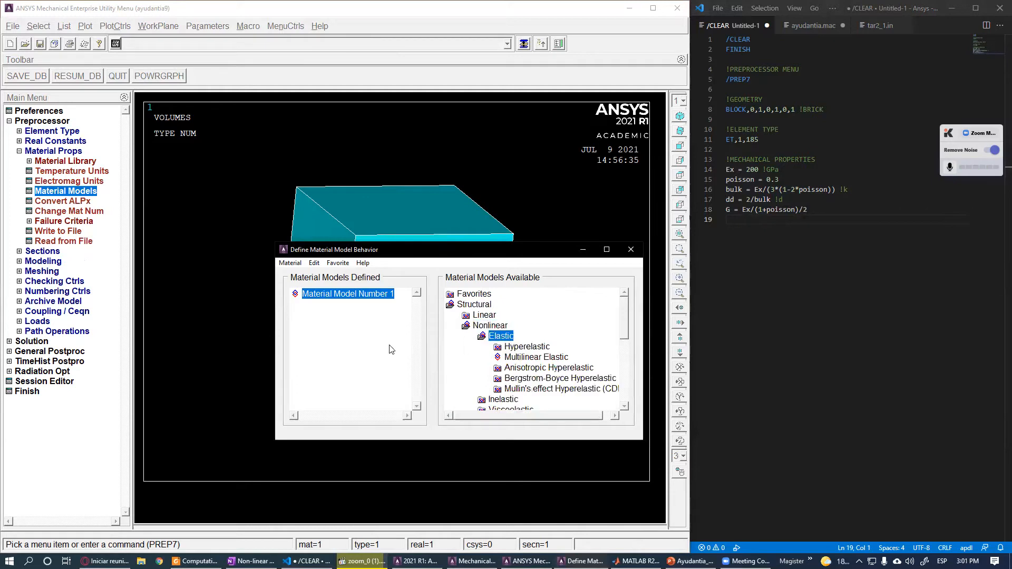
pyautogui.doubleClick(527, 347)
# - Inspect the Mooney-Rivlin 2- and 3-parameter hyperelastic tables without entering any values
pyautogui.moveTo(628, 319); pyautogui.dragTo(626, 335)
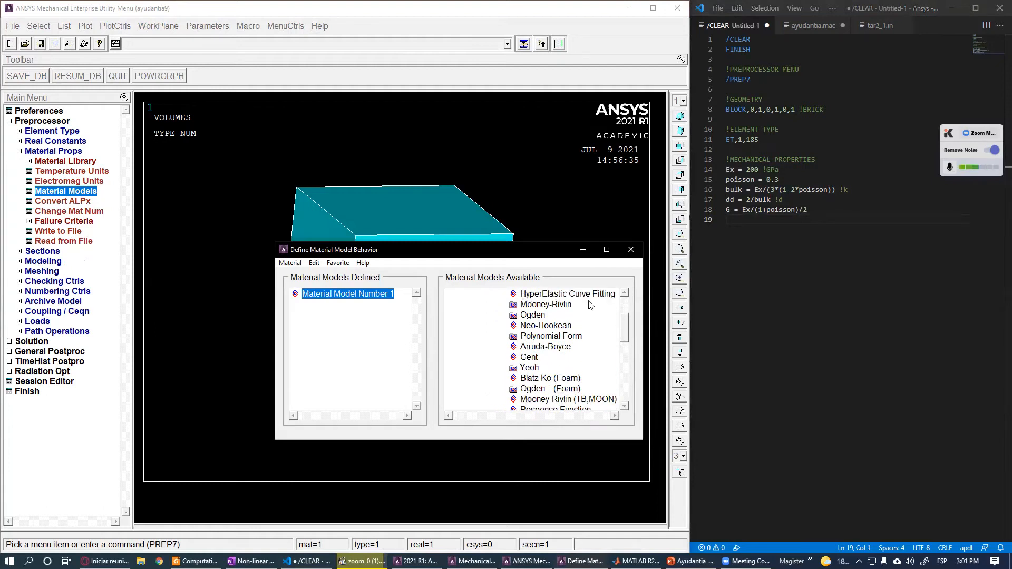
pyautogui.doubleClick(537, 306)
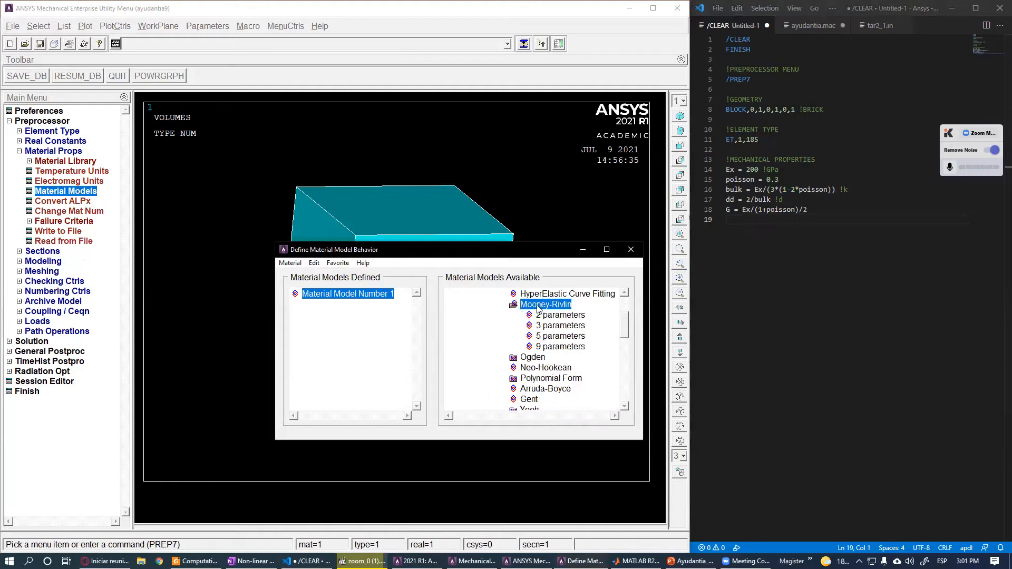
pyautogui.doubleClick(559, 315)
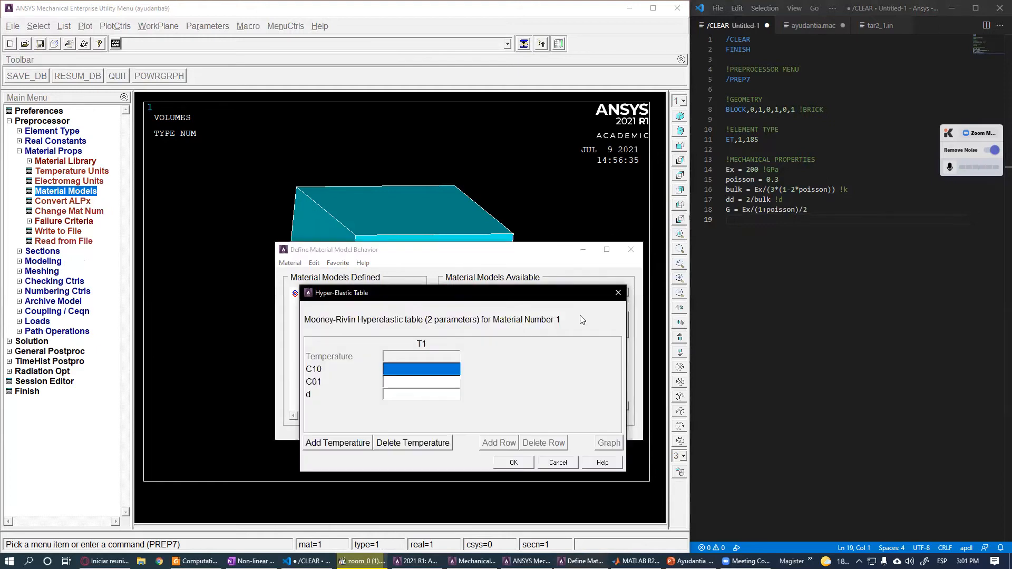
pyautogui.doubleClick(569, 327)
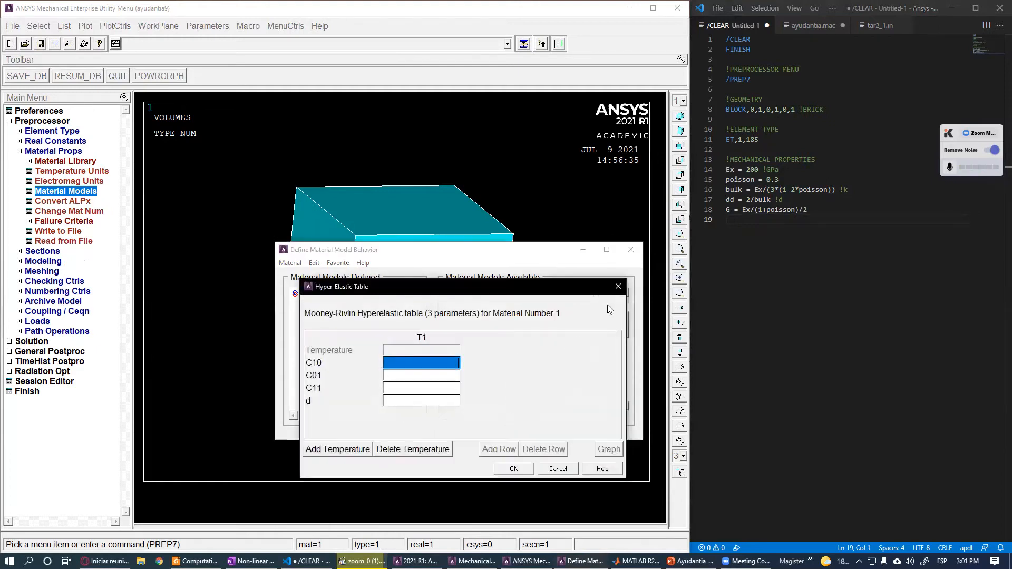
pyautogui.doubleClick(558, 316)
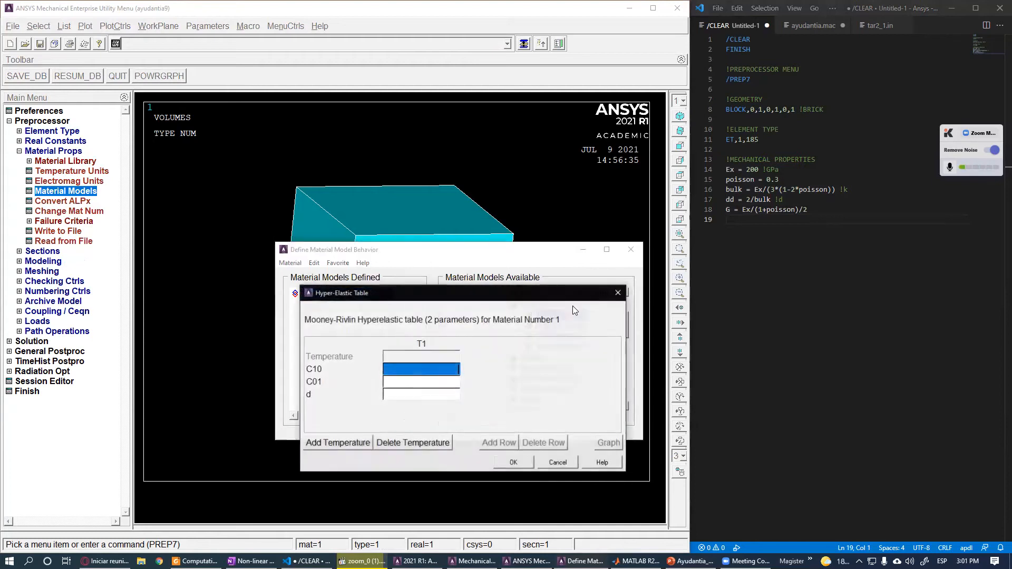
pyautogui.click(617, 294)
pyautogui.scroll(-2, 624, 325)
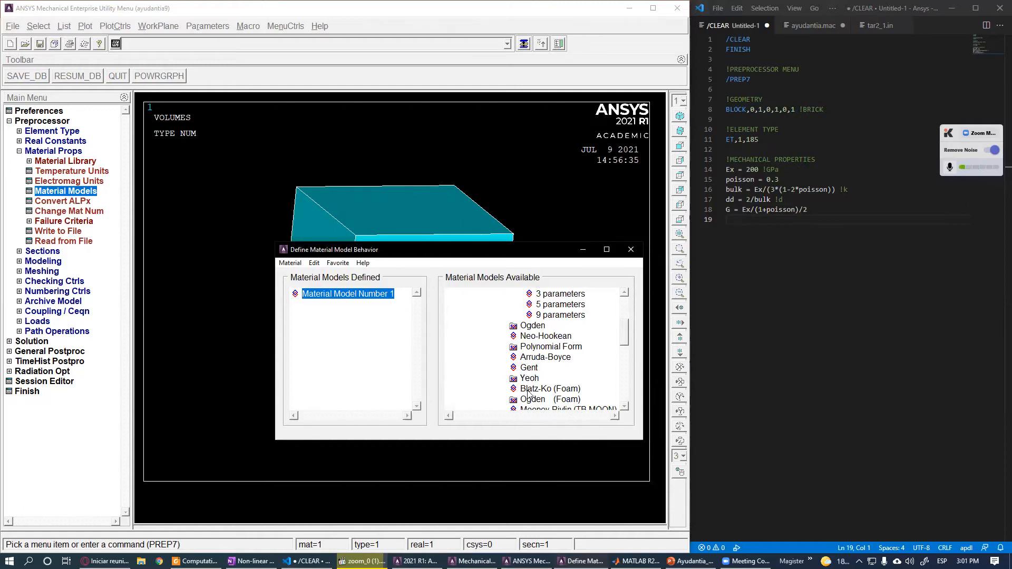
pyautogui.moveTo(625, 331)
pyautogui.mouseDown()
pyautogui.moveTo(624, 343)
pyautogui.moveTo(628, 322)
pyautogui.mouseUp()
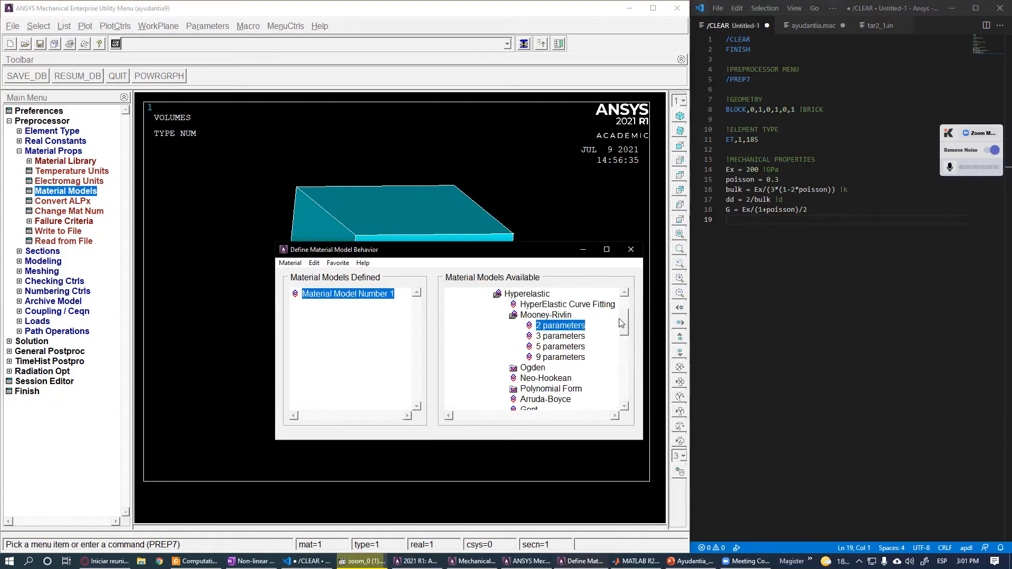
pyautogui.doubleClick(564, 327)
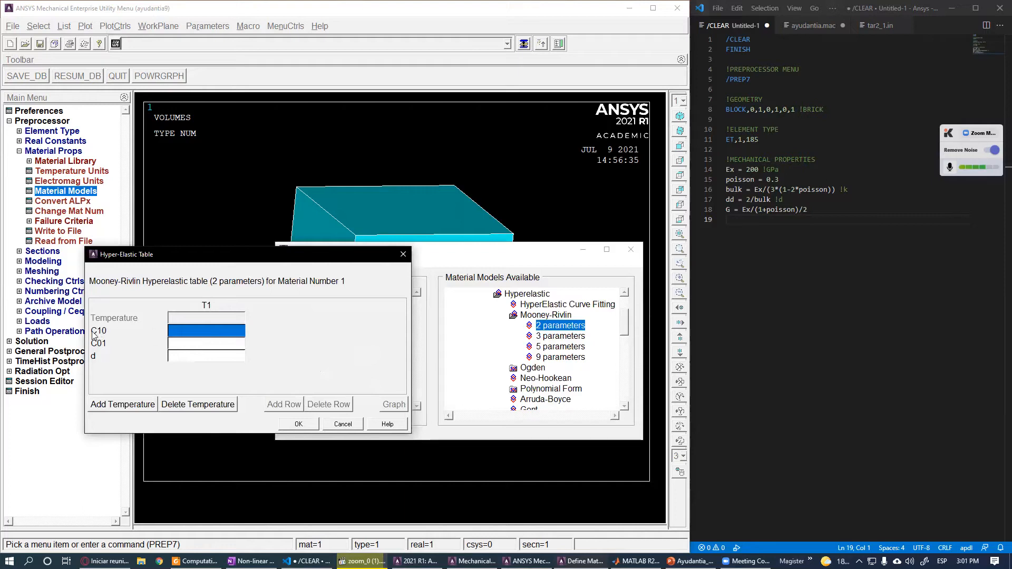
pyautogui.click(208, 350)
pyautogui.click(205, 355)
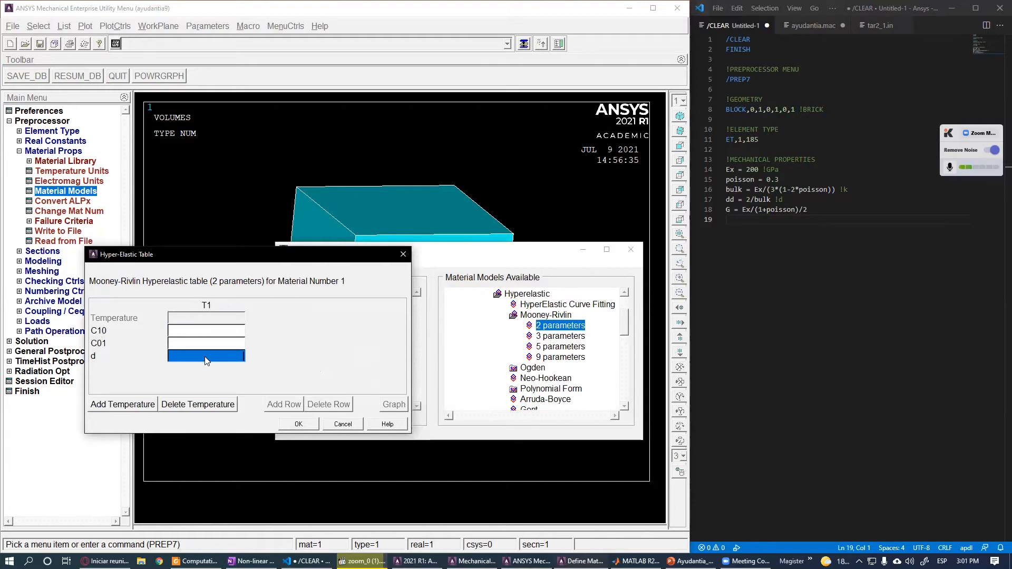
pyautogui.click(342, 424)
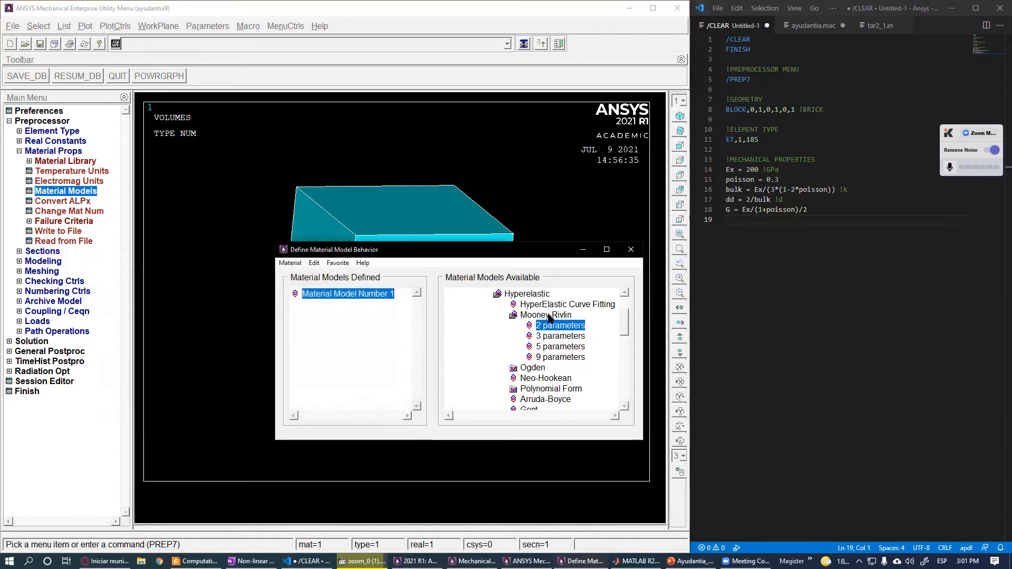
# - Inspect the Neo-Hookean hyperelastic table, cancel it and close the material model dialog
pyautogui.doubleClick(551, 316)
pyautogui.click(554, 337)
pyautogui.doubleClick(554, 337)
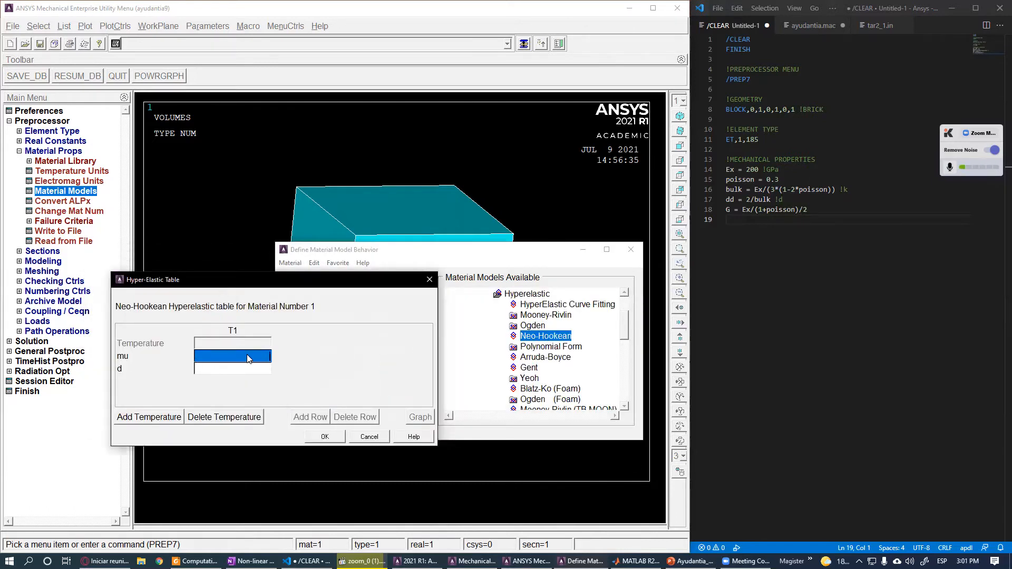
pyautogui.click(234, 371)
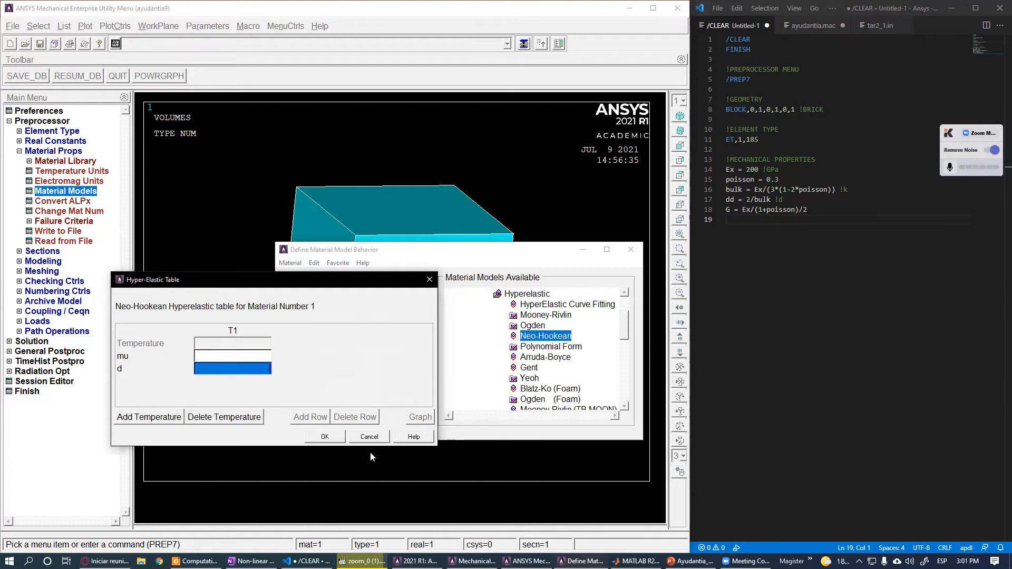
pyautogui.click(369, 437)
pyautogui.click(630, 249)
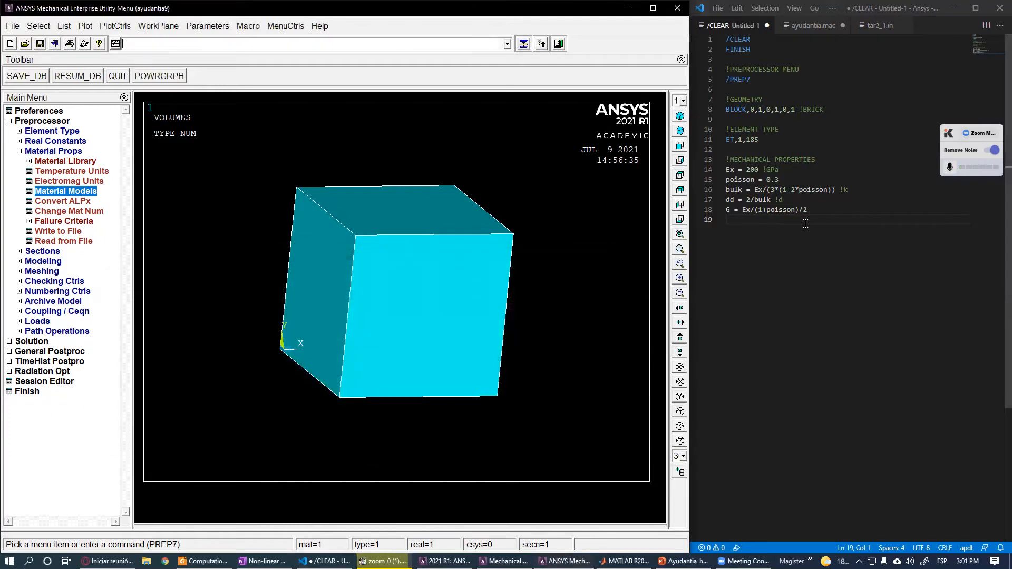
# - Open the Session Editor to review the logged material property commands, then close it
pyautogui.click(806, 224)
pyautogui.press('Return')
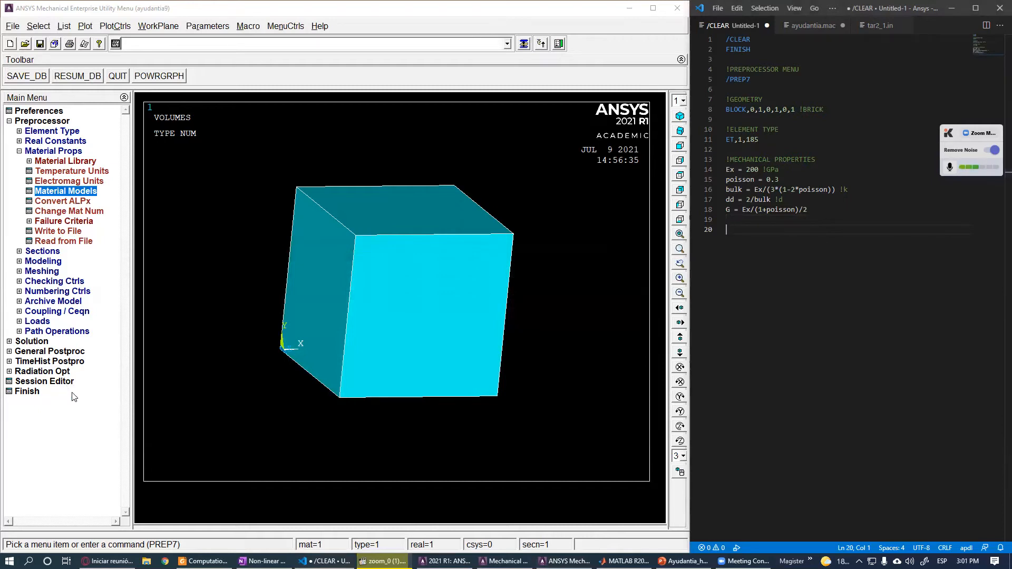
pyautogui.click(43, 381)
pyautogui.moveTo(521, 201); pyautogui.dragTo(520, 289)
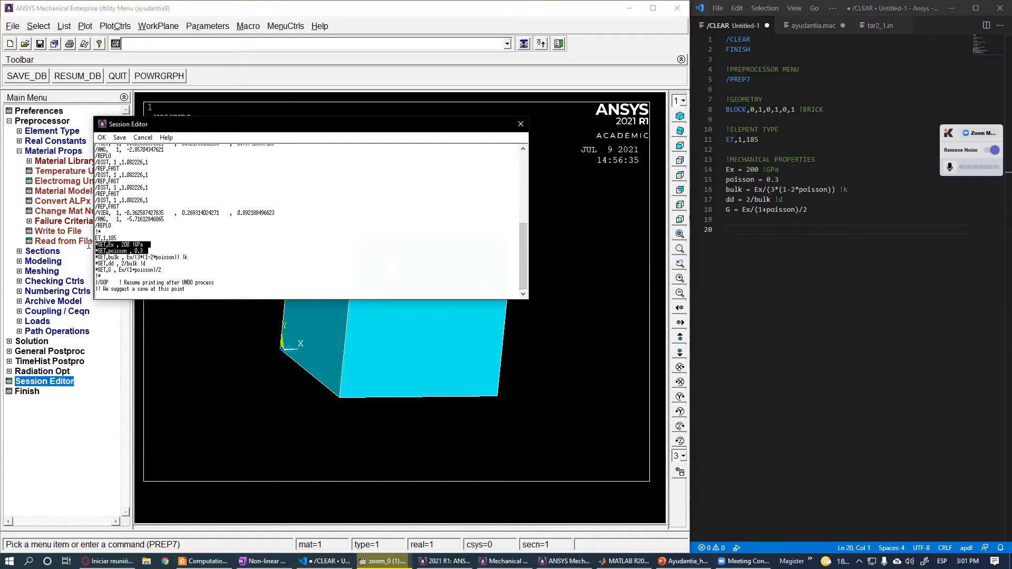
pyautogui.click(521, 124)
# - Add the comment headers !HYPERELASTIC MATERIAL and !MOONEY-RIVLIN 2 PARAMETERS below the mechanical properties
pyautogui.click(758, 220)
pyautogui.click(742, 232)
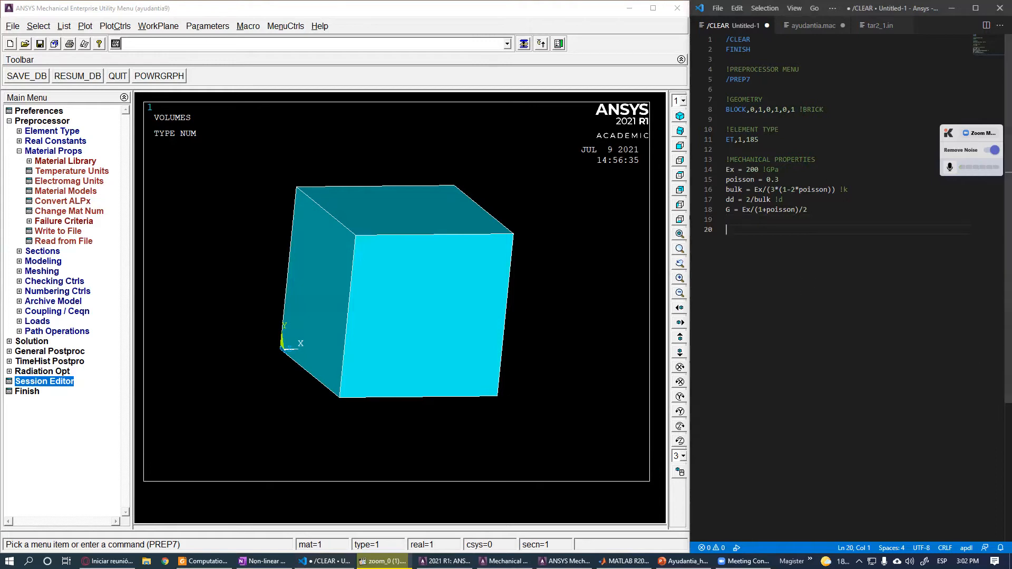
pyautogui.write('!HYPERELASTIC MATERIAL')
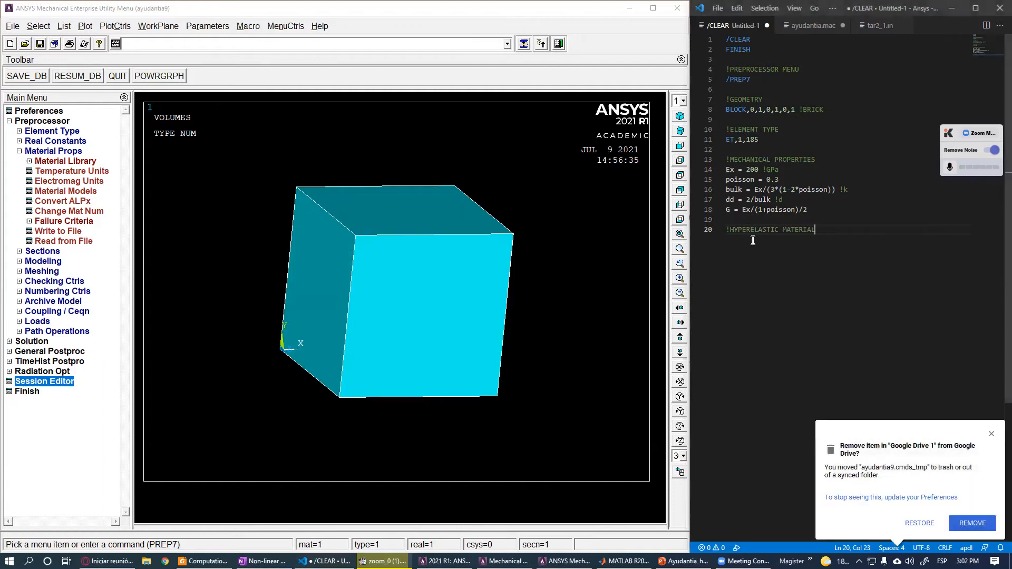
pyautogui.press('Return')
pyautogui.write('!MOONEY-RIVLIN 2 PARAMETERS')
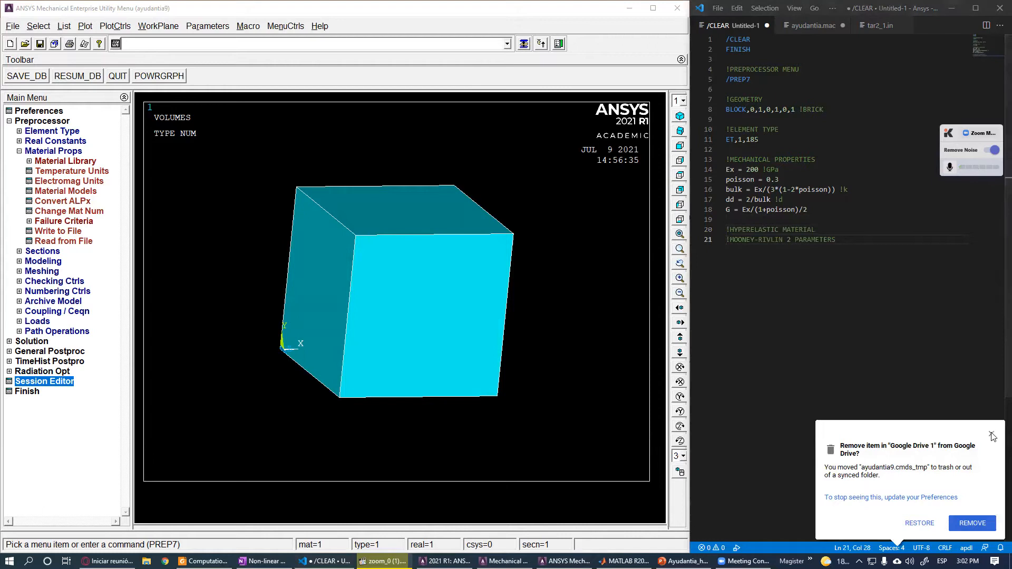
pyautogui.press('Return')
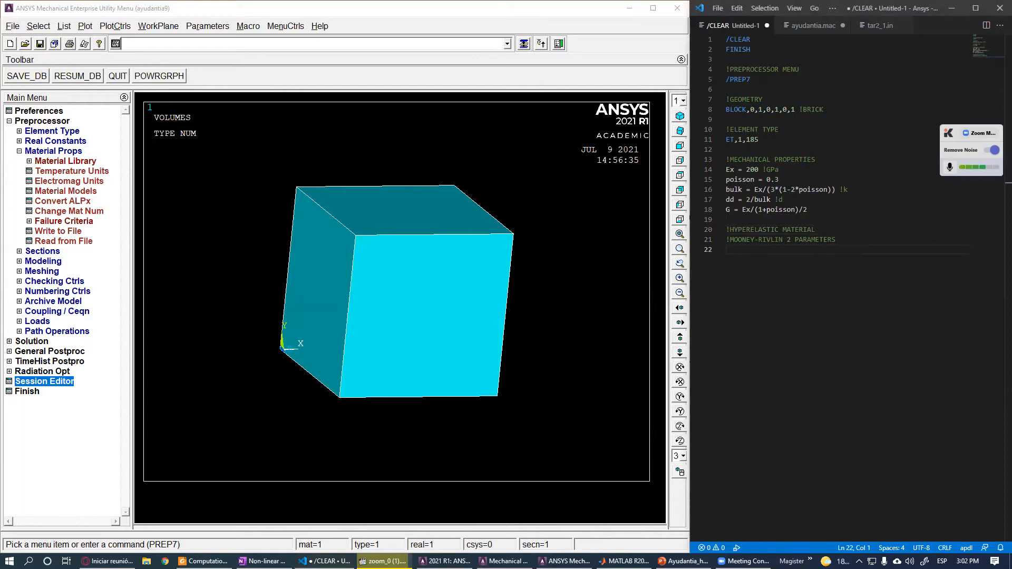
# - Define the Mooney-Rivlin constants c10 = 1.2 and c01 = 1.2 in the script
pyautogui.write('c10 = 1.2')
pyautogui.press('Return')
pyautogui.write('c01 = 1.2')
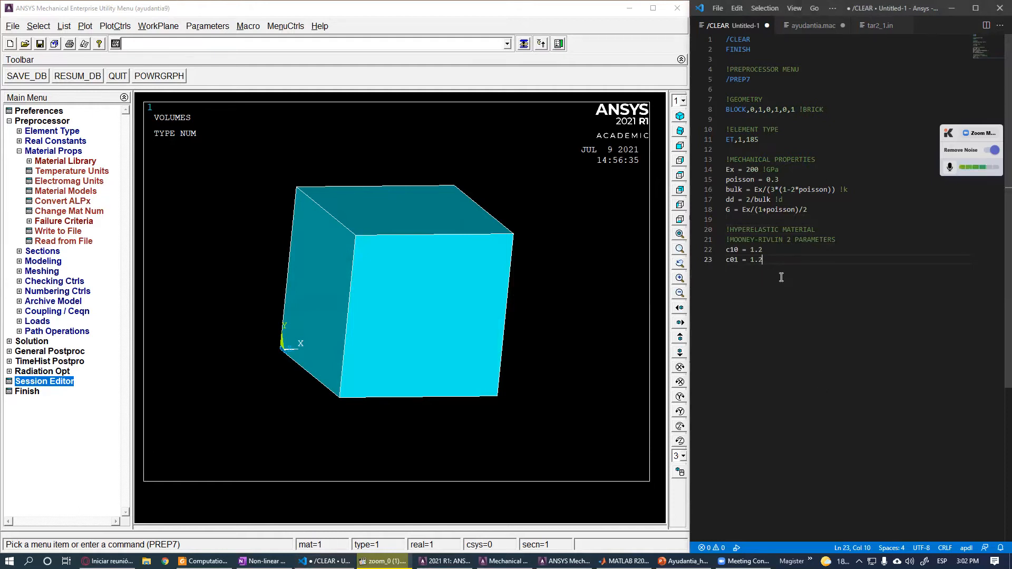
pyautogui.press('Return')
# - Add the command TB,HYPE,1,1,2,MOON to create a 2-parameter Mooney-Rivlin hyperelastic table
pyautogui.write('TB')
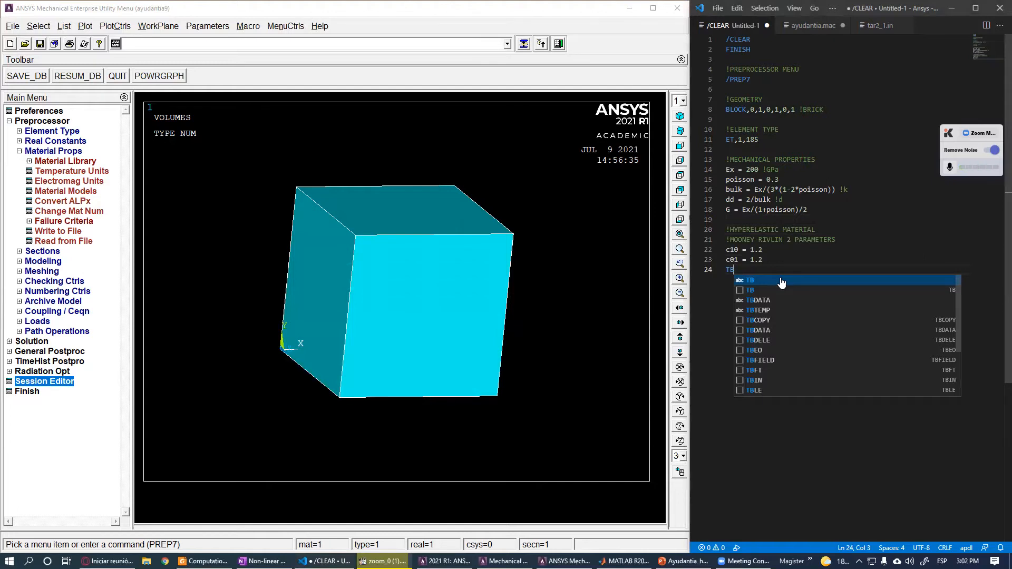
pyautogui.write(',HYPE')
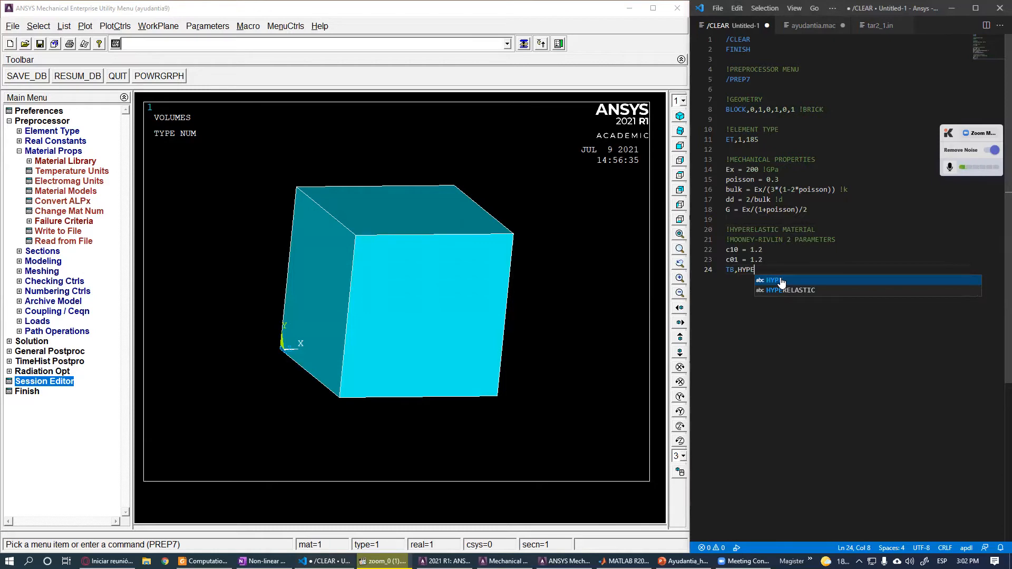
pyautogui.write(',1,1,')
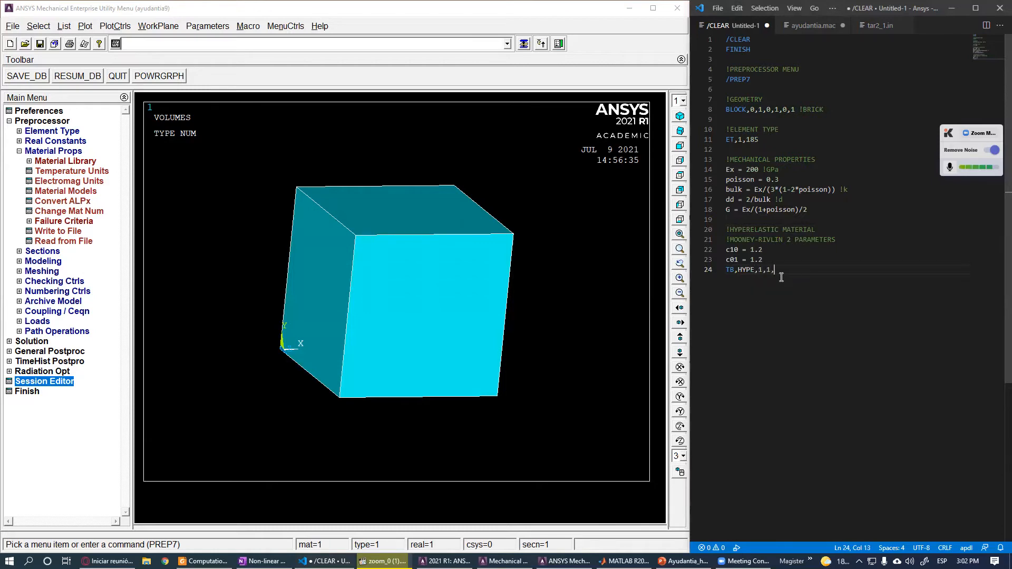
pyautogui.write('2,MOON')
pyautogui.moveTo(801, 269); pyautogui.dragTo(721, 269)
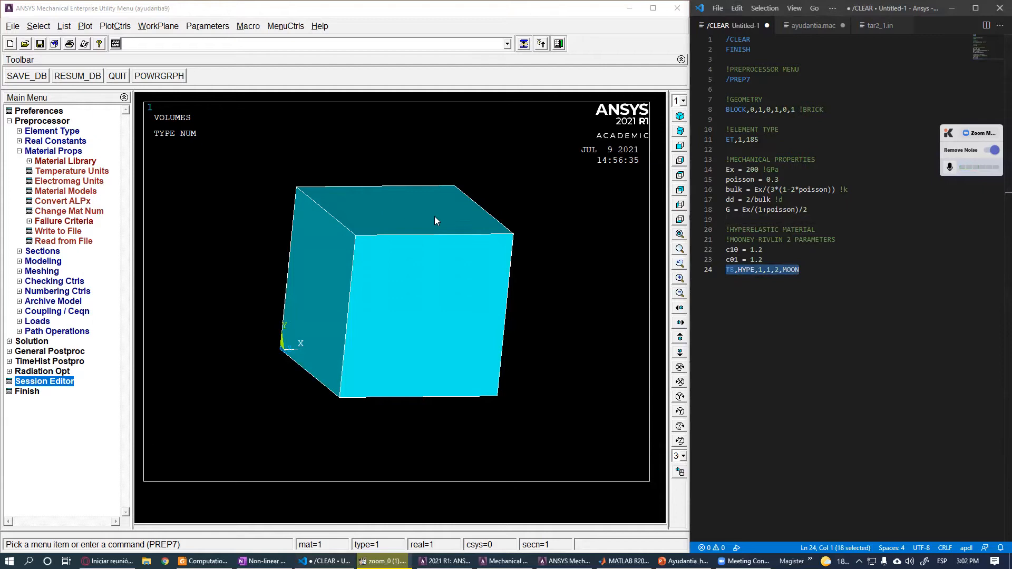
pyautogui.click(768, 284)
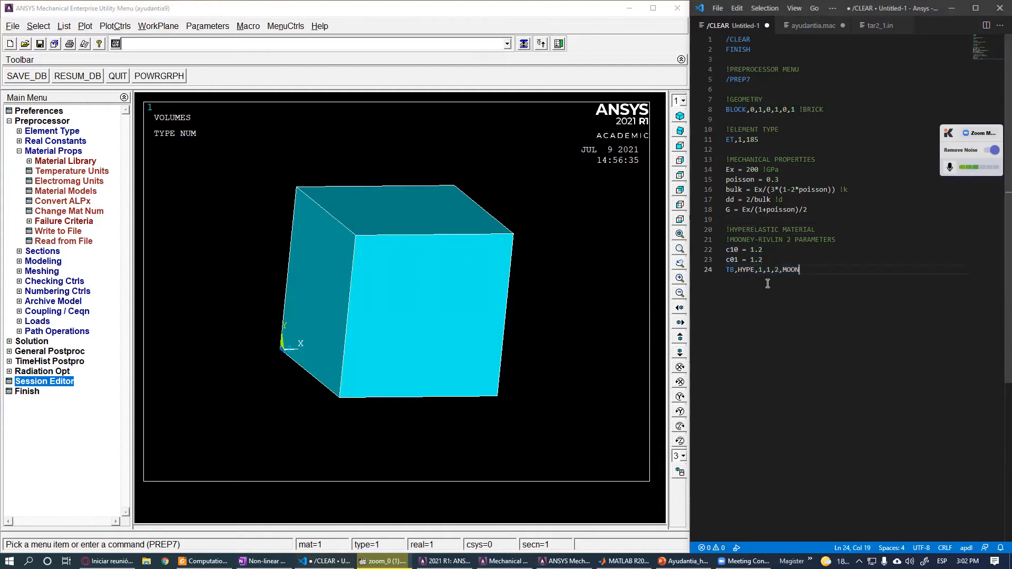
pyautogui.press('Return')
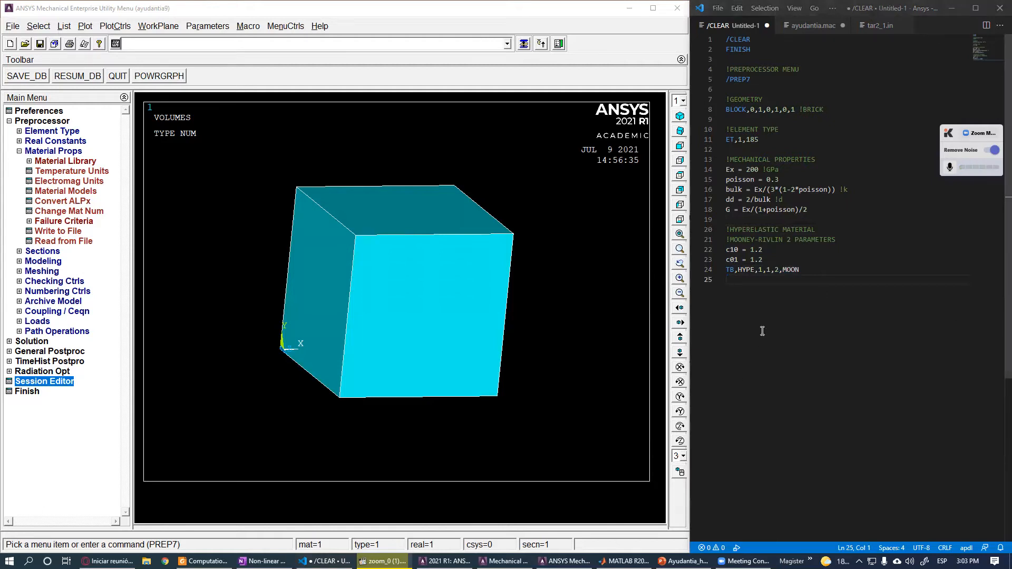
# - Add TBTEMP,0 and TBDATA,,c10,c01,dd,,, to fill the table with the constants and the dd parameter
pyautogui.write('TBTEMP,0')
pyautogui.press('Return')
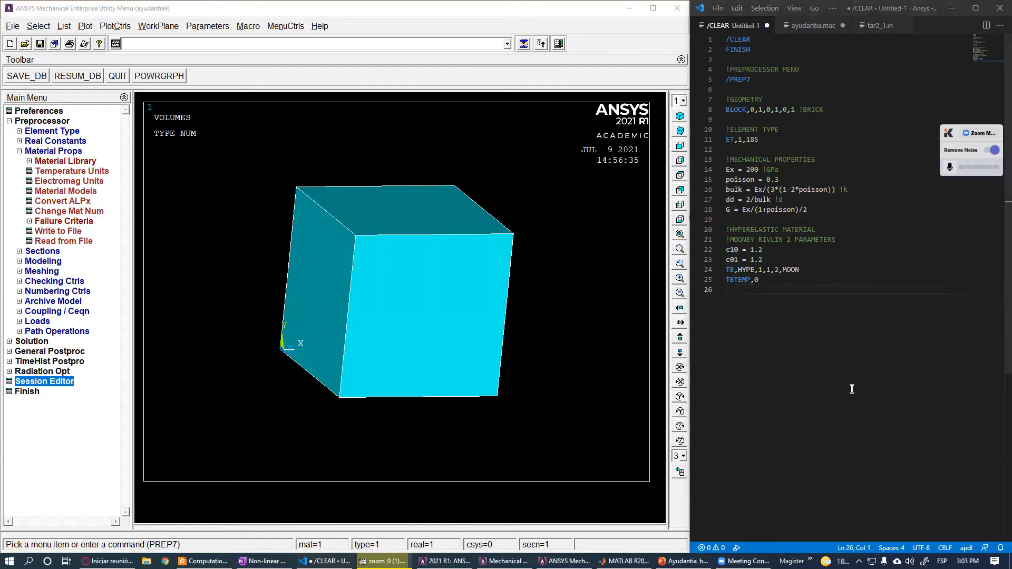
pyautogui.write('TBDATA,,c10,c01,dd,,,')
pyautogui.doubleClick(764, 291)
pyautogui.doubleClick(781, 290)
pyautogui.doubleClick(795, 290)
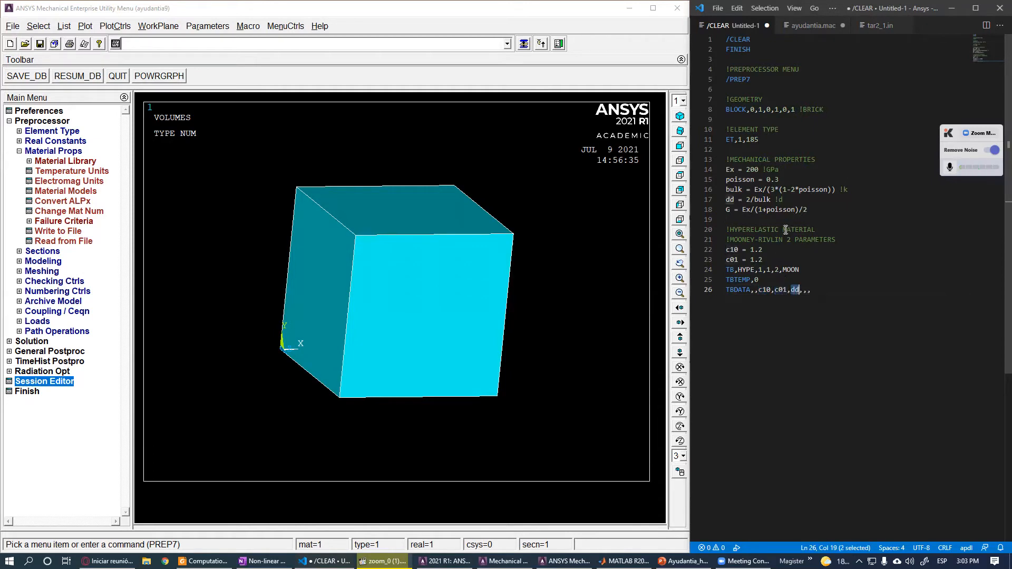
pyautogui.moveTo(784, 201); pyautogui.dragTo(727, 201)
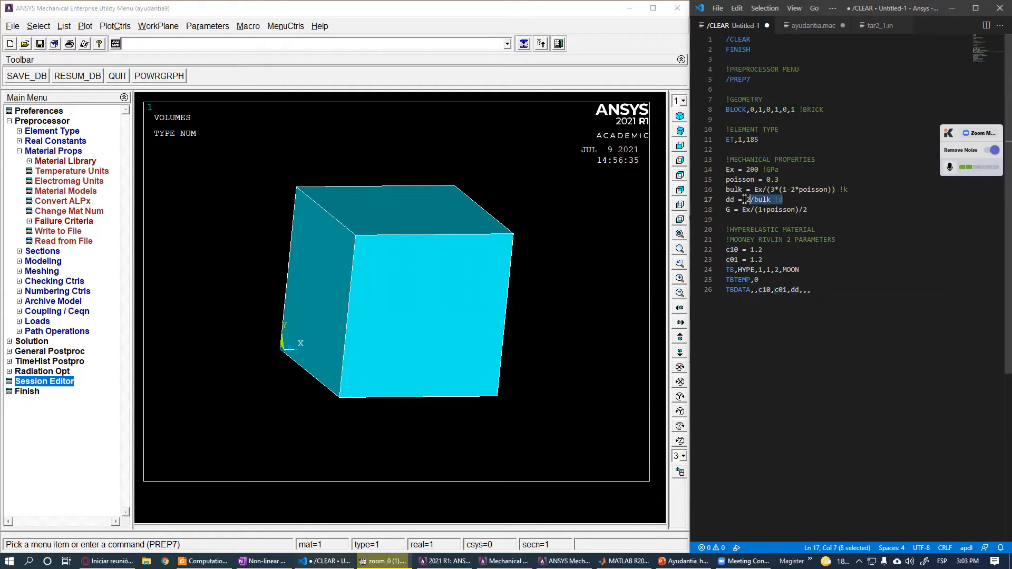
pyautogui.click(741, 307)
pyautogui.press('Return')
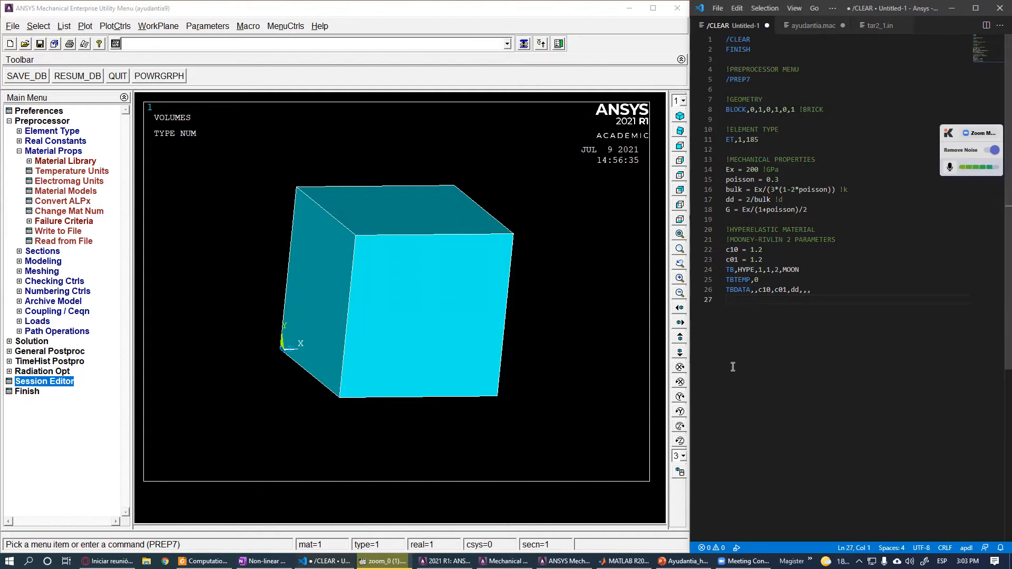
pyautogui.press('Return')
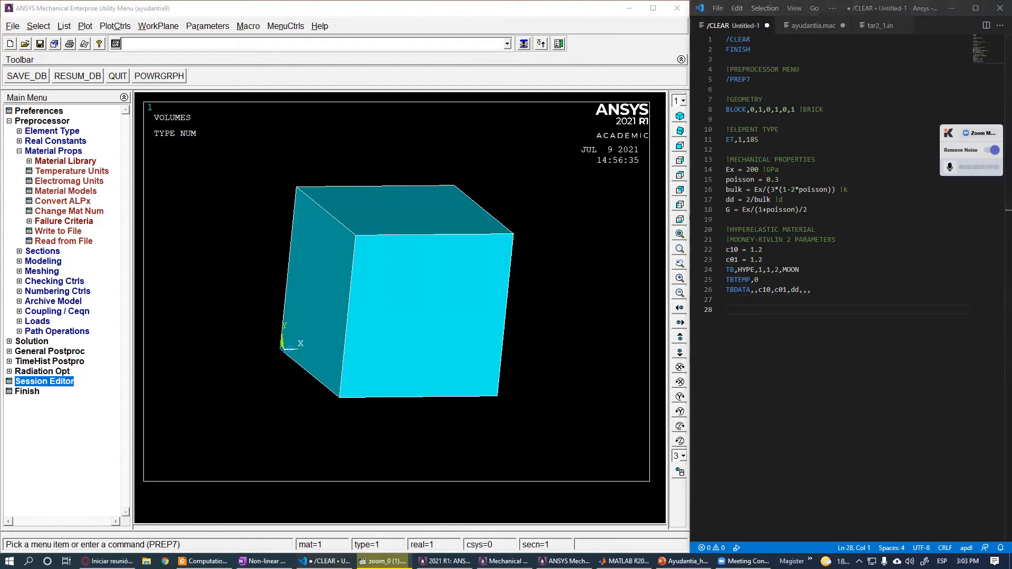
pyautogui.write('MP,EX,1,Ex MP,PRXY,1,poisson')
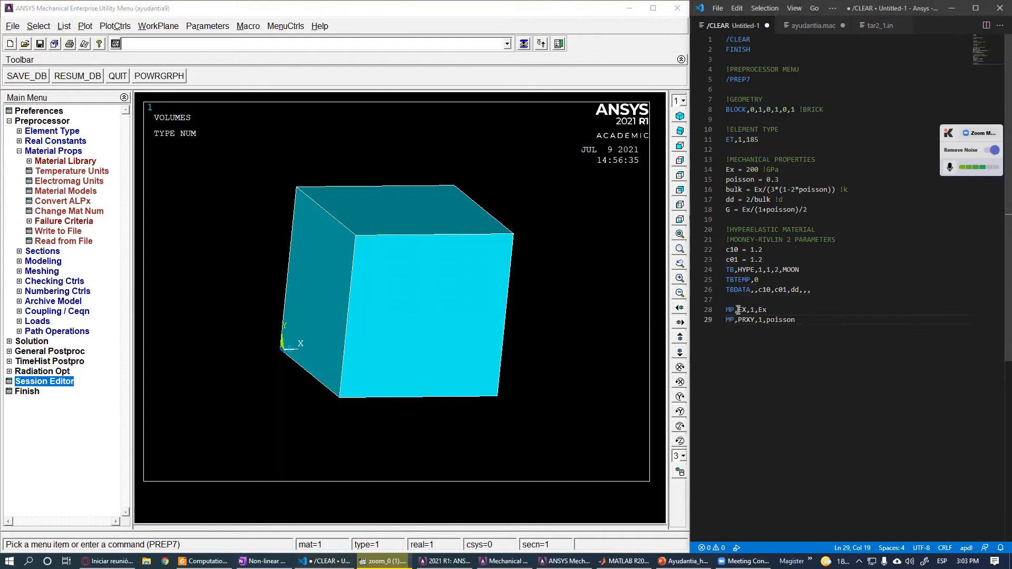
pyautogui.moveTo(800, 320); pyautogui.dragTo(727, 308)
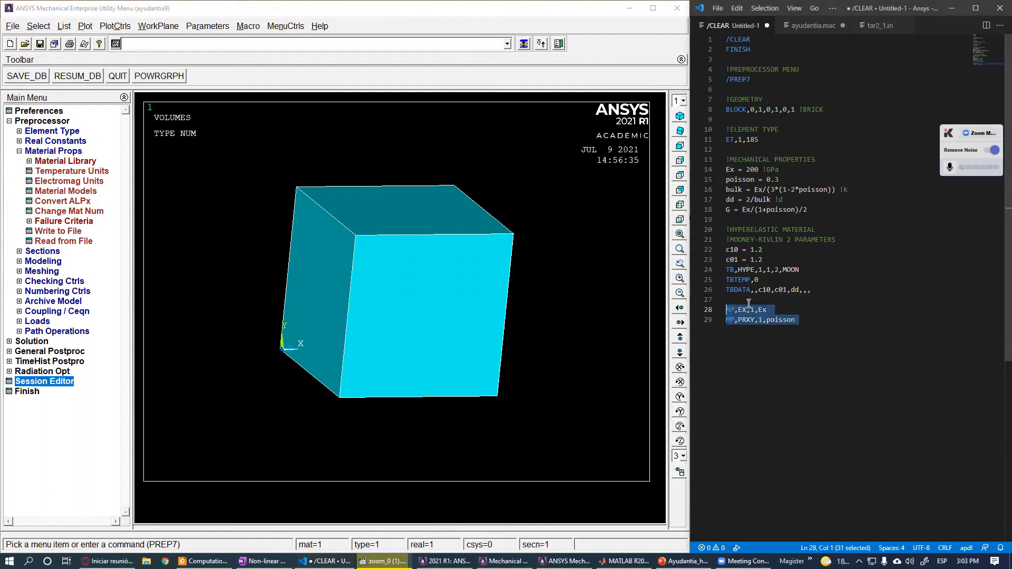
pyautogui.click(751, 300)
pyautogui.press('Return')
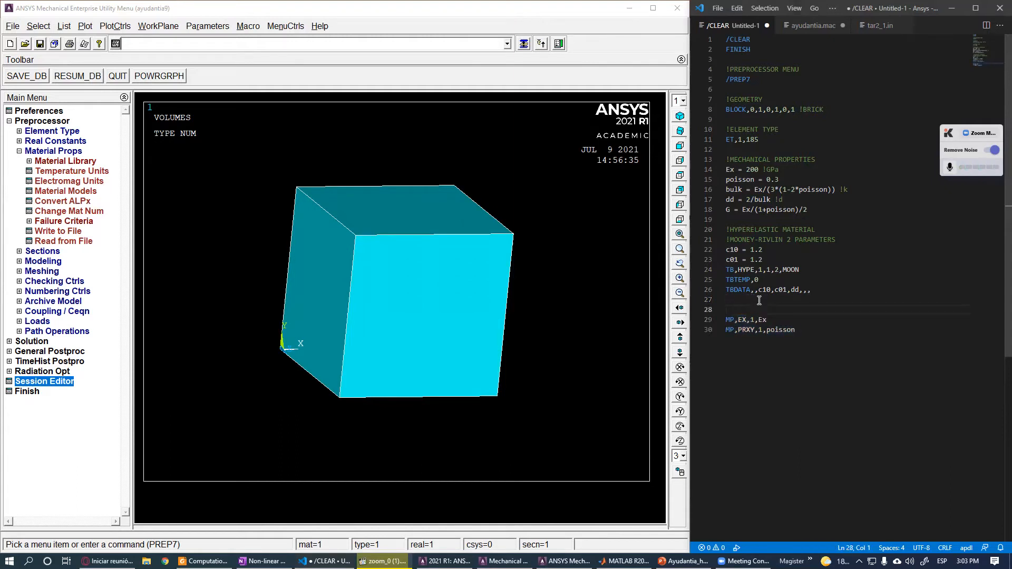
pyautogui.moveTo(803, 331); pyautogui.dragTo(727, 311)
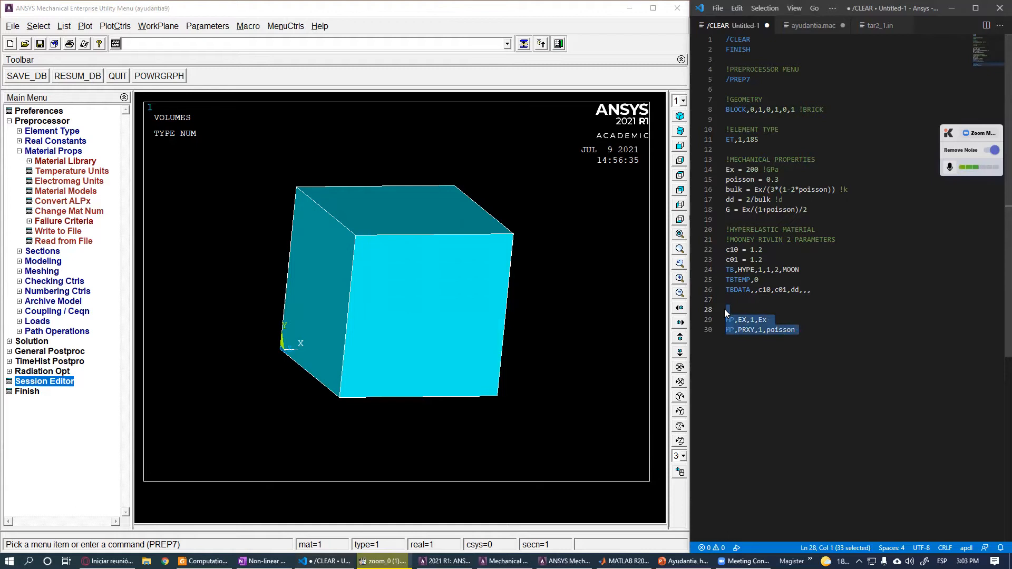
pyautogui.press('BackSpace')
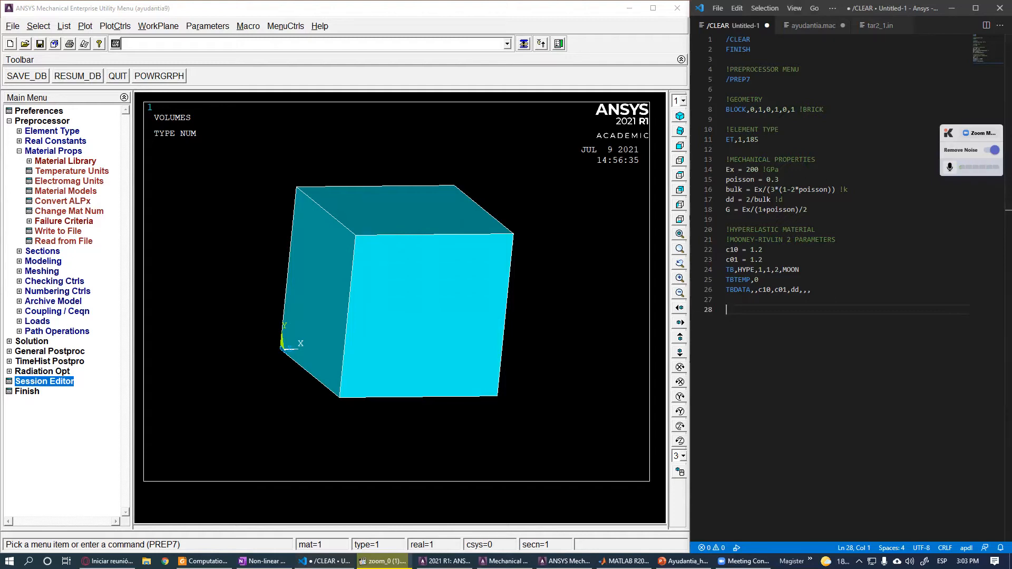
# - Copy the hyperelastic material lines and run them in the ANSYS command prompt
pyautogui.moveTo(838, 291); pyautogui.dragTo(712, 250)
pyautogui.hotkey('ctrl', 'c')
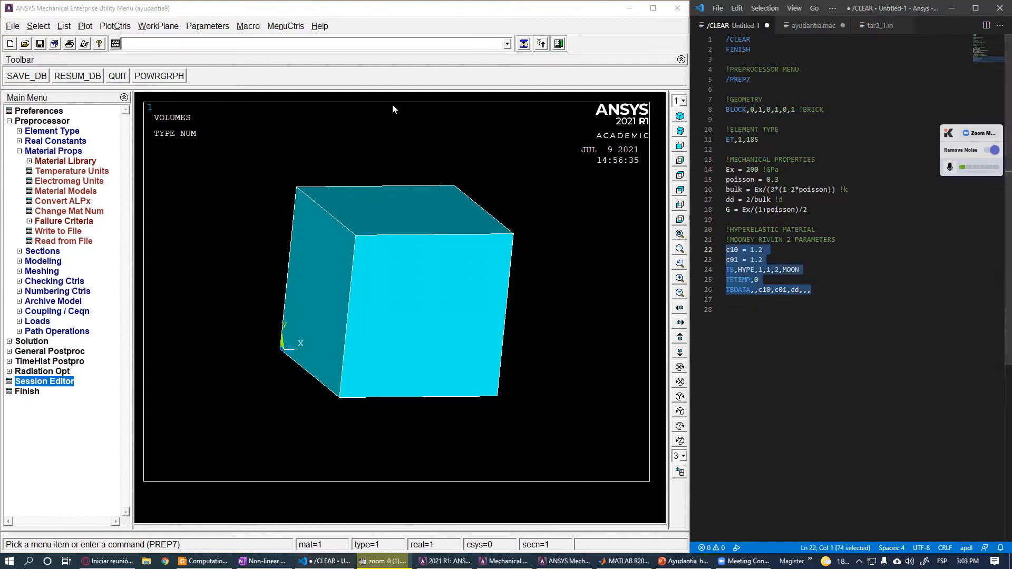
pyautogui.click(328, 43)
pyautogui.hotkey('ctrl', 'v')
pyautogui.press('Return')
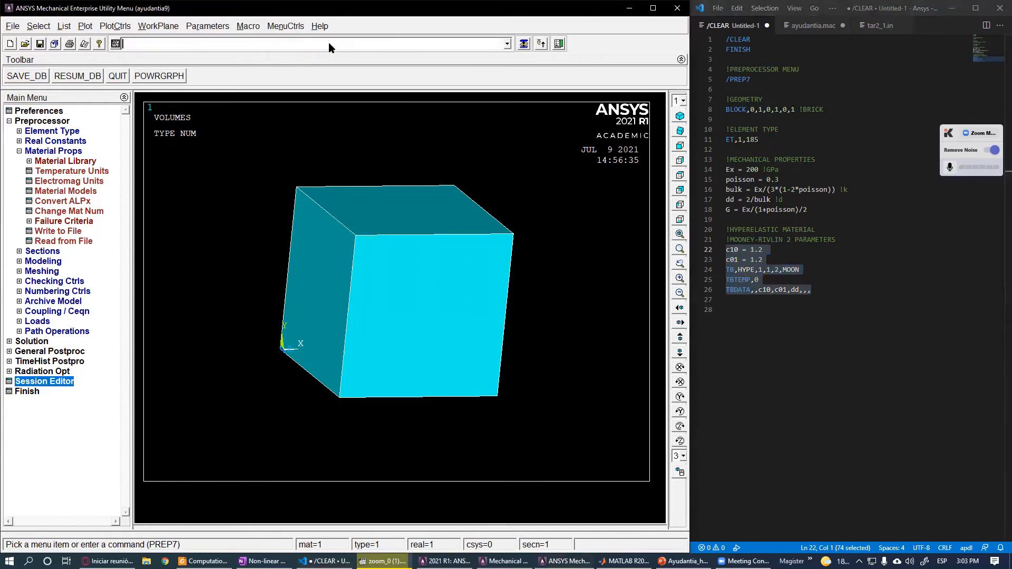
# - Start a meshing section in the script with the comment !MESH
pyautogui.click(777, 311)
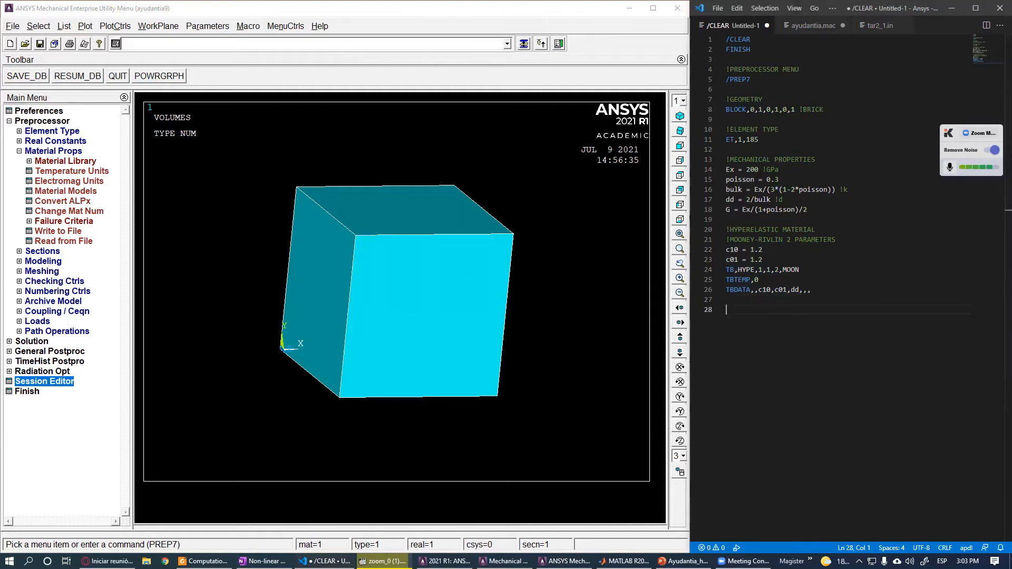
pyautogui.moveTo(830, 293); pyautogui.dragTo(719, 138)
pyautogui.click(765, 313)
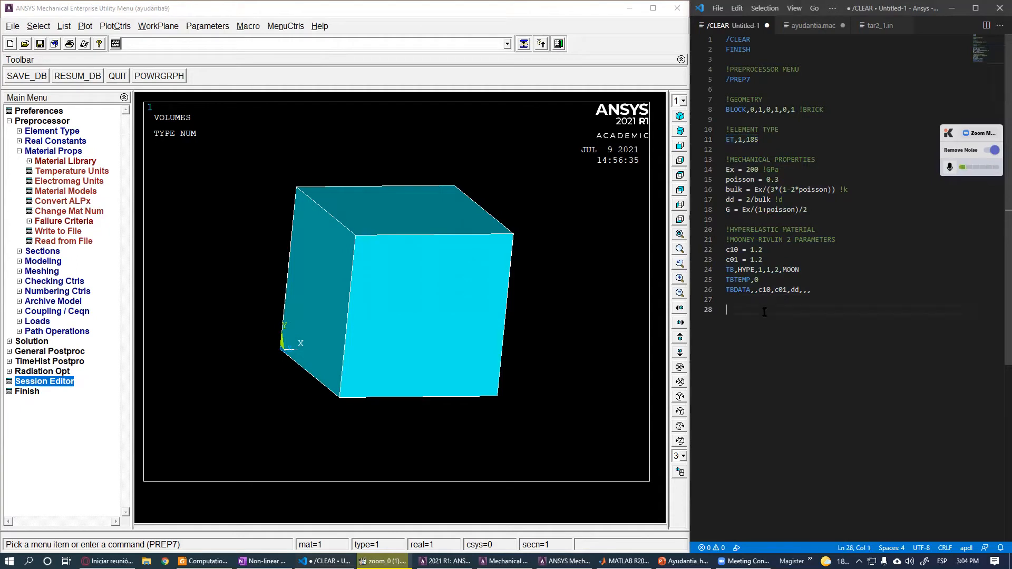
pyautogui.write('!MESH')
pyautogui.press('Return')
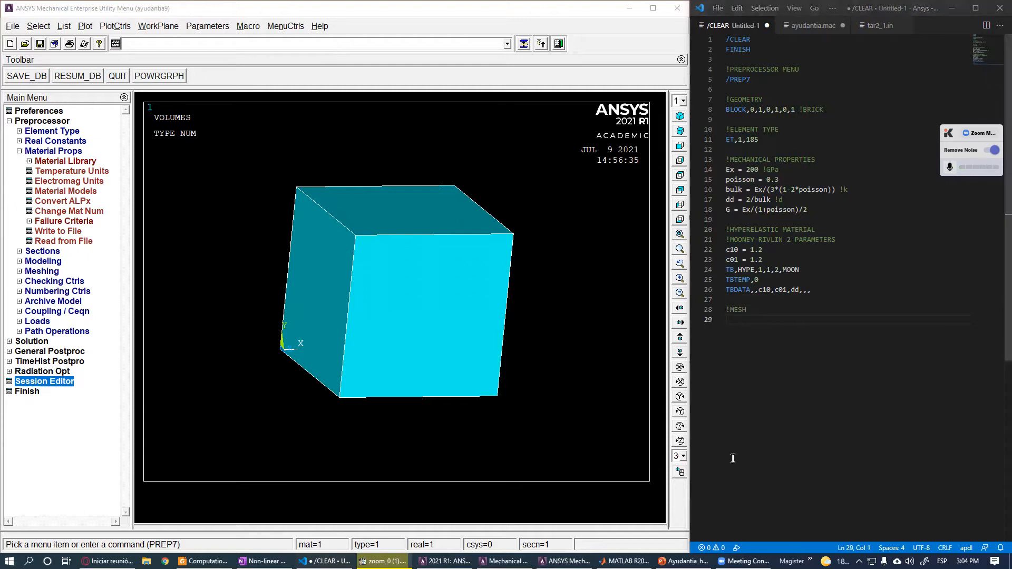
# - Paste the command VATT,1,,1,, to assign material and element type attributes to the volume
pyautogui.write('VATT,1,,1,,')
pyautogui.doubleClick(761, 320)
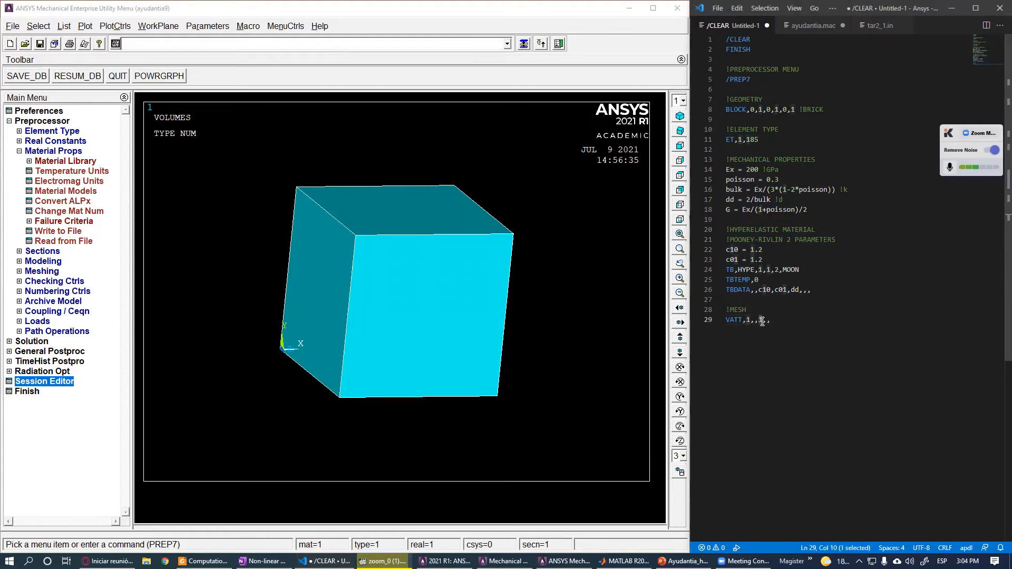
pyautogui.doubleClick(748, 320)
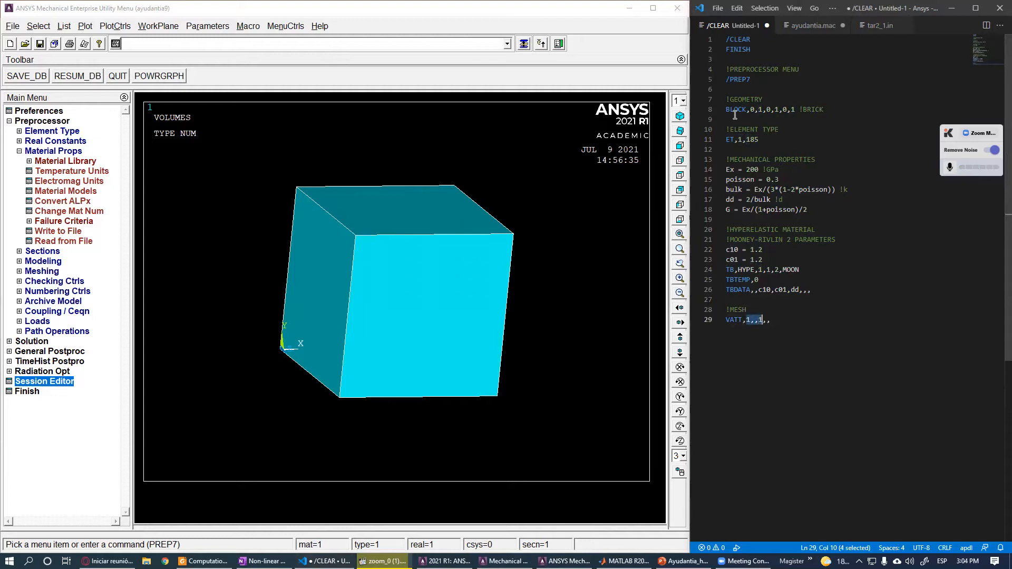
pyautogui.doubleClick(741, 139)
pyautogui.click(737, 149)
pyautogui.write('ET,2')
pyautogui.doubleClick(748, 320)
pyautogui.write('2')
pyautogui.doubleClick(762, 320)
pyautogui.hotkey('ctrl', 'z')
pyautogui.hotkey('ctrl', 'z')
pyautogui.hotkey('ctrl', 'z')
pyautogui.click(778, 376)
# - Add the command MSHKEY,1 below the VATT line to request mapped meshing
pyautogui.moveTo(779, 320); pyautogui.dragTo(714, 324)
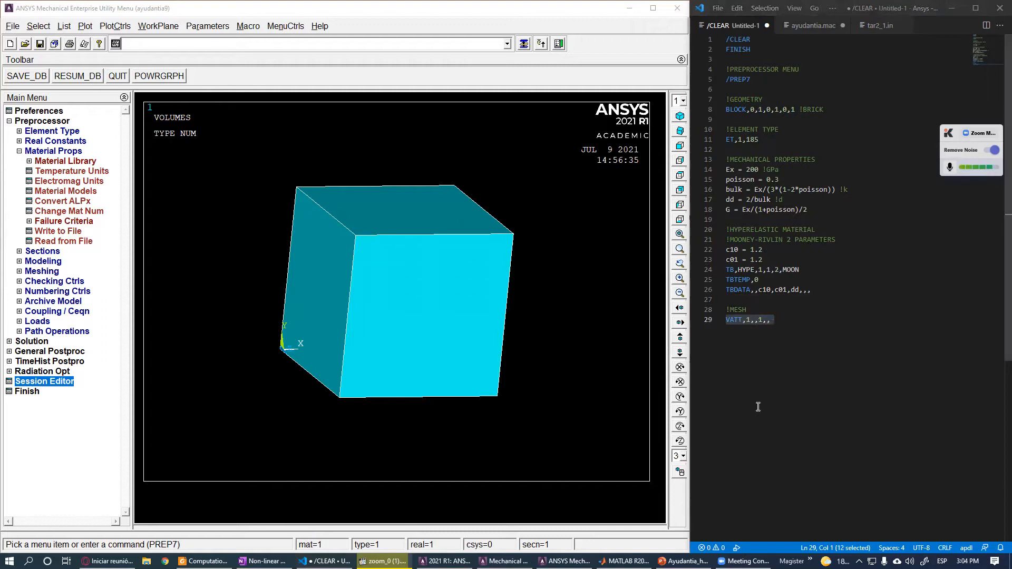
pyautogui.click(745, 333)
pyautogui.press('Return')
pyautogui.write('MSHKEY,1')
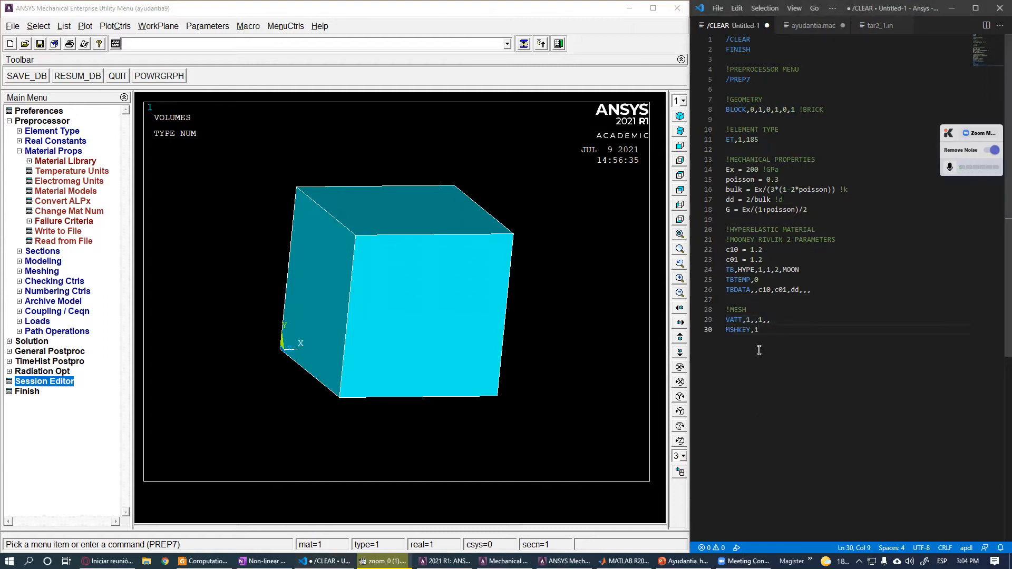
pyautogui.click(755, 330)
pyautogui.click(758, 330)
pyautogui.press('BackSpace')
pyautogui.hotkey('ctrl', 'z')
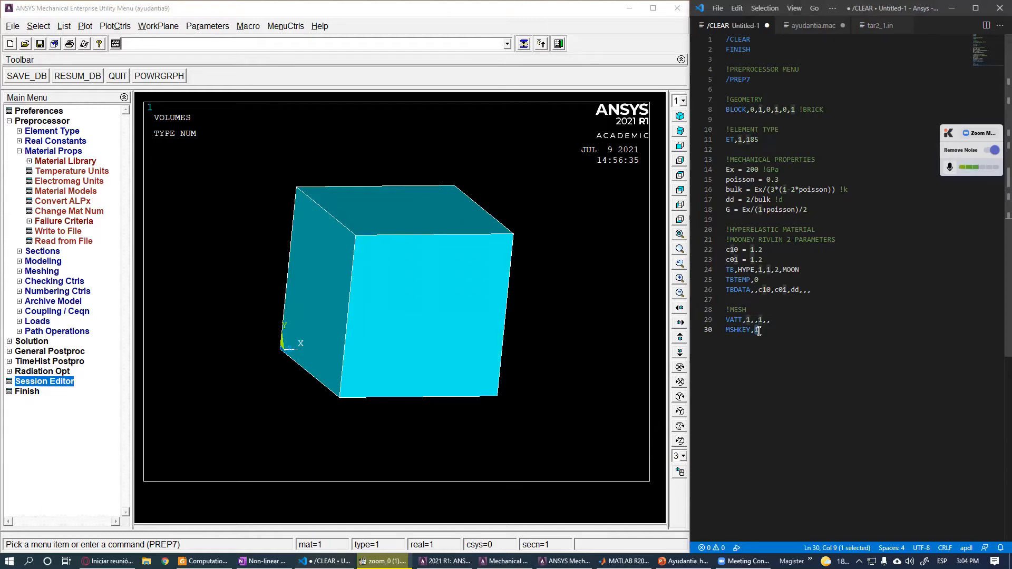
pyautogui.click(760, 330)
pyautogui.moveTo(762, 332); pyautogui.dragTo(754, 333)
# - Open the MeshTool from the Meshing menu and move it beside the model
pyautogui.click(59, 153)
pyautogui.click(42, 180)
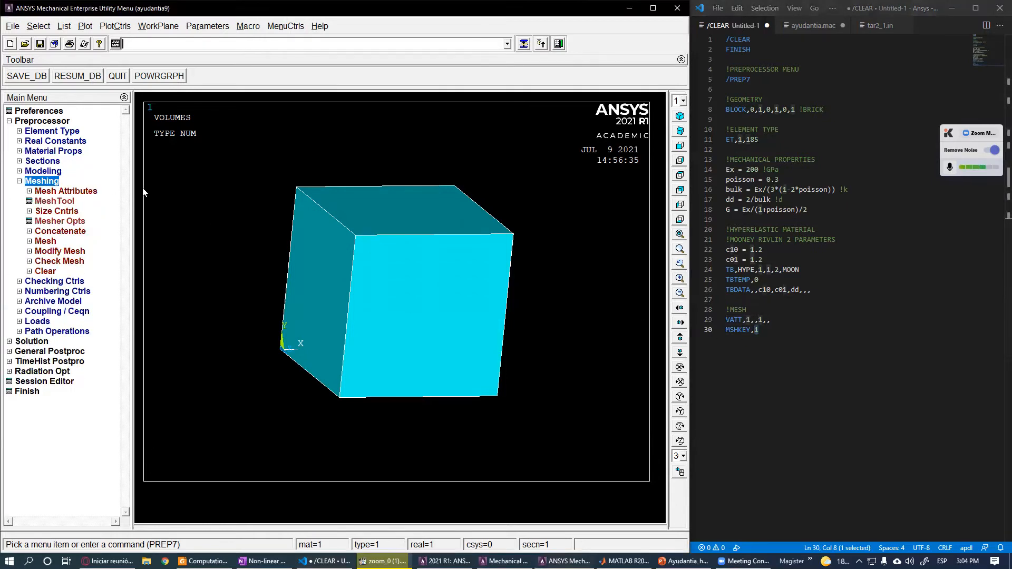
pyautogui.click(55, 201)
pyautogui.moveTo(925, 39); pyautogui.dragTo(619, 62)
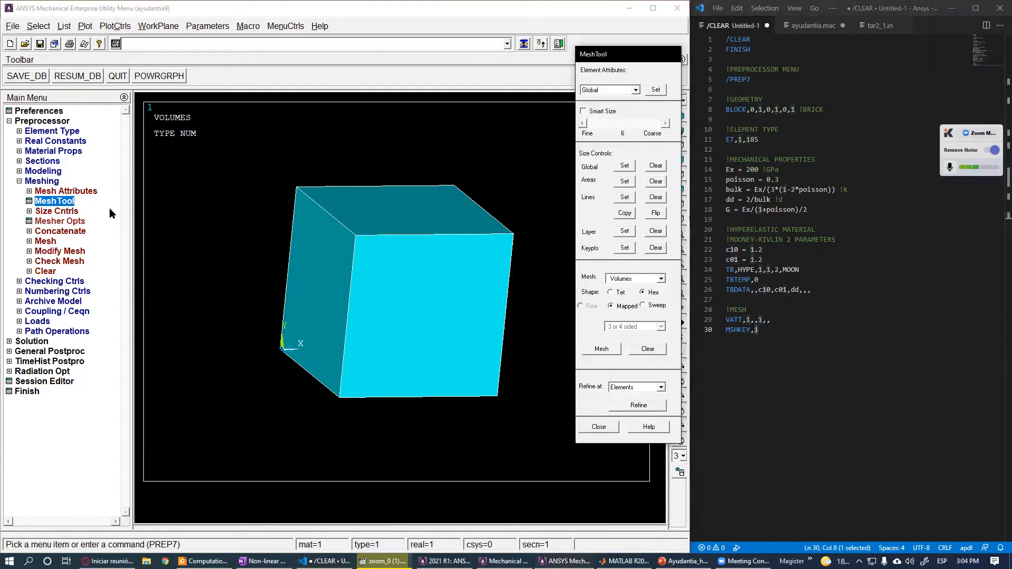
# - Examine the MeshTool's mesh shape options for volumes (Tet, Hex, Free, Mapped), then close the MeshTool
pyautogui.click(635, 278)
pyautogui.click(634, 278)
pyautogui.click(640, 280)
pyautogui.click(644, 281)
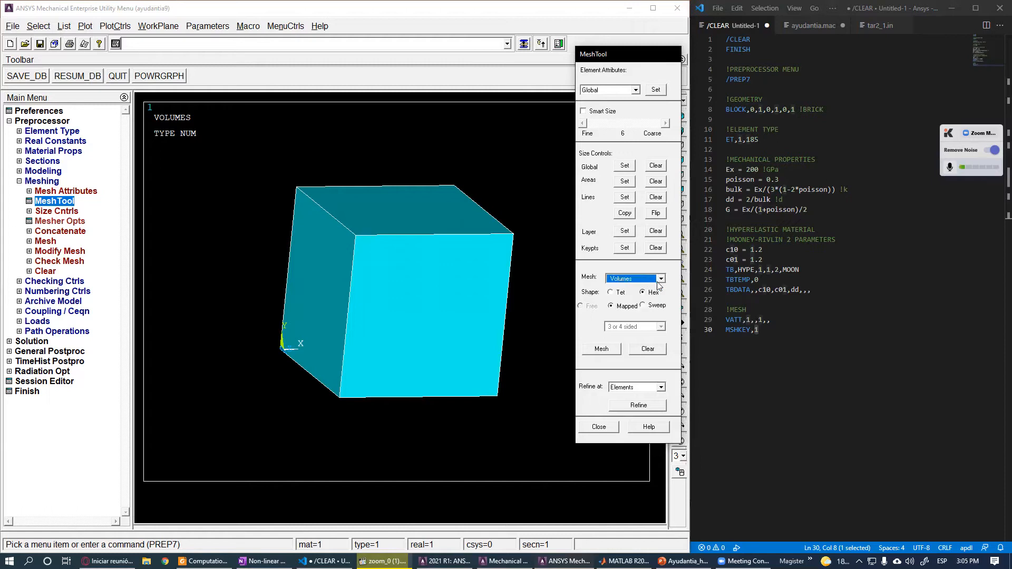
pyautogui.click(620, 294)
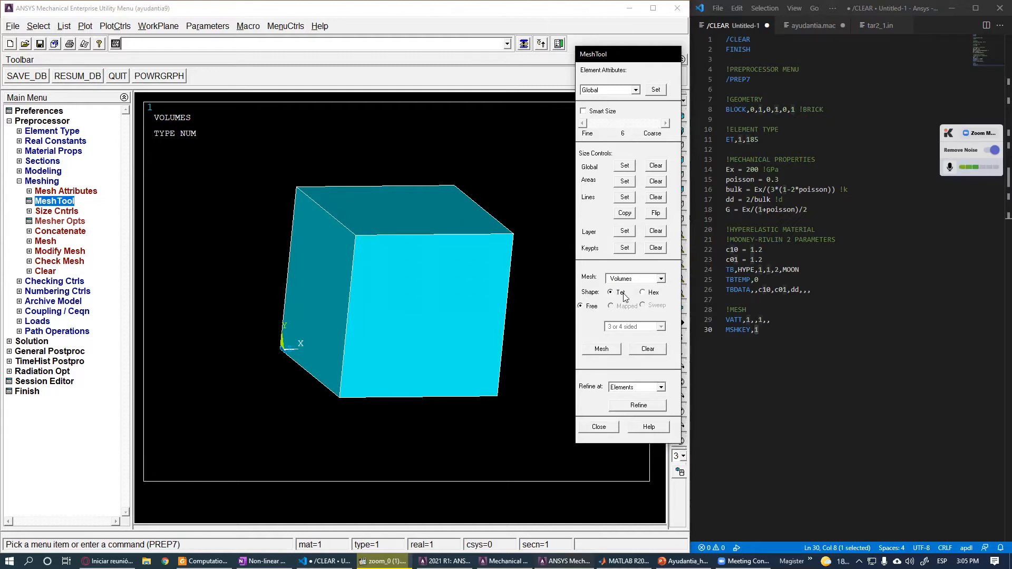
pyautogui.click(643, 292)
pyautogui.click(641, 307)
pyautogui.click(657, 327)
pyautogui.click(654, 327)
pyautogui.click(618, 308)
pyautogui.click(600, 427)
# - Add MSHAPE,0,3D with the comment !0:cuadrilateros 1:Triangulso. and ESIZE,1/4 below the MSHKEY line
pyautogui.click(844, 332)
pyautogui.press('Return')
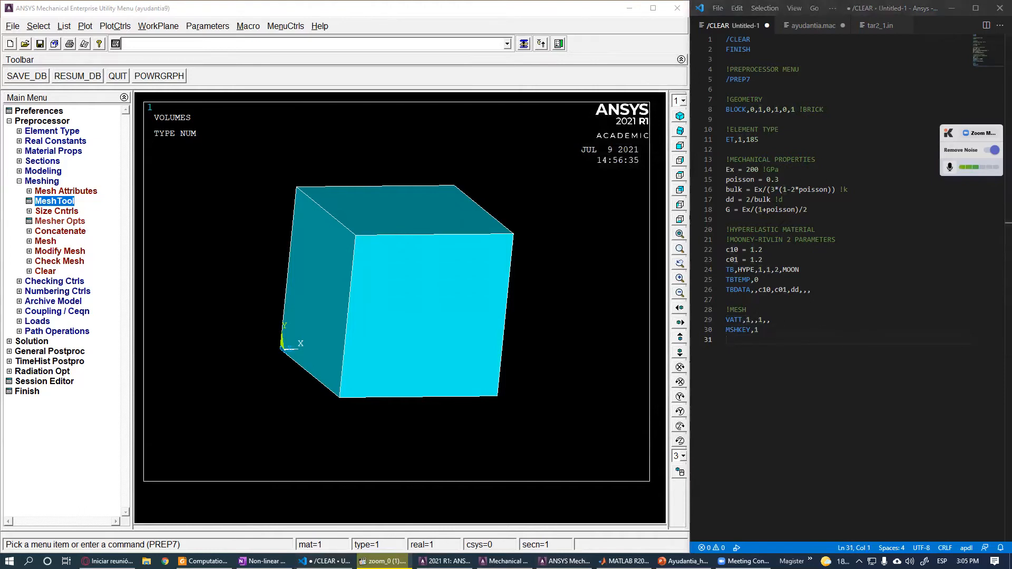
pyautogui.write('MSHAPE,0,3D')
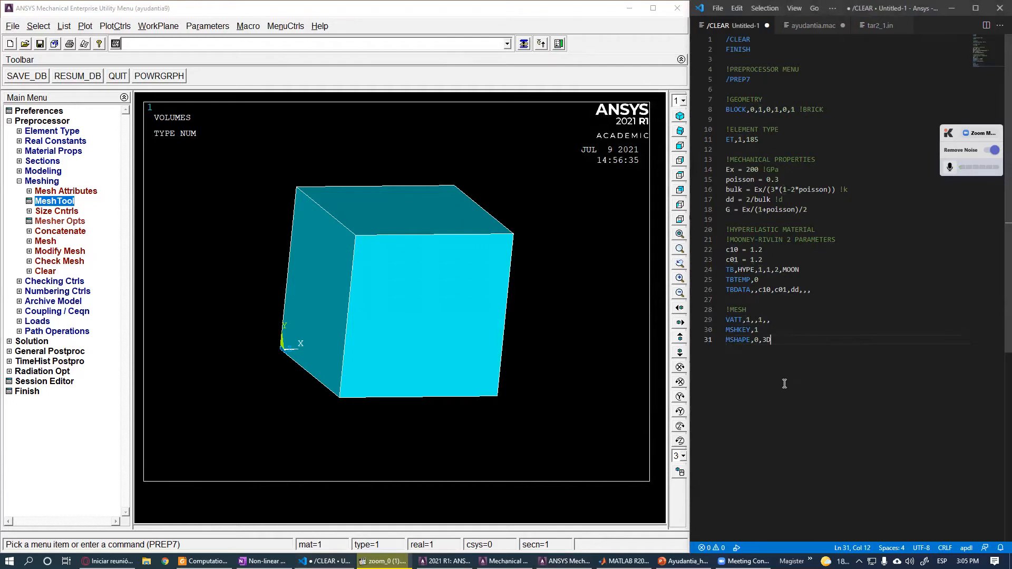
pyautogui.write(' !0:cuadrilateros 1:Triangulso.')
pyautogui.press('Return')
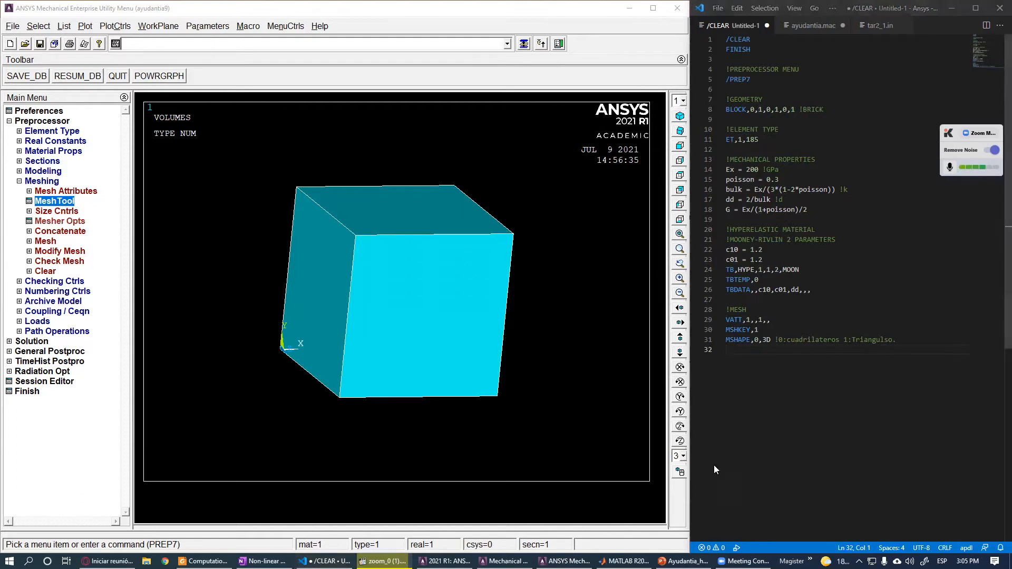
pyautogui.write('ESIZE,1/4')
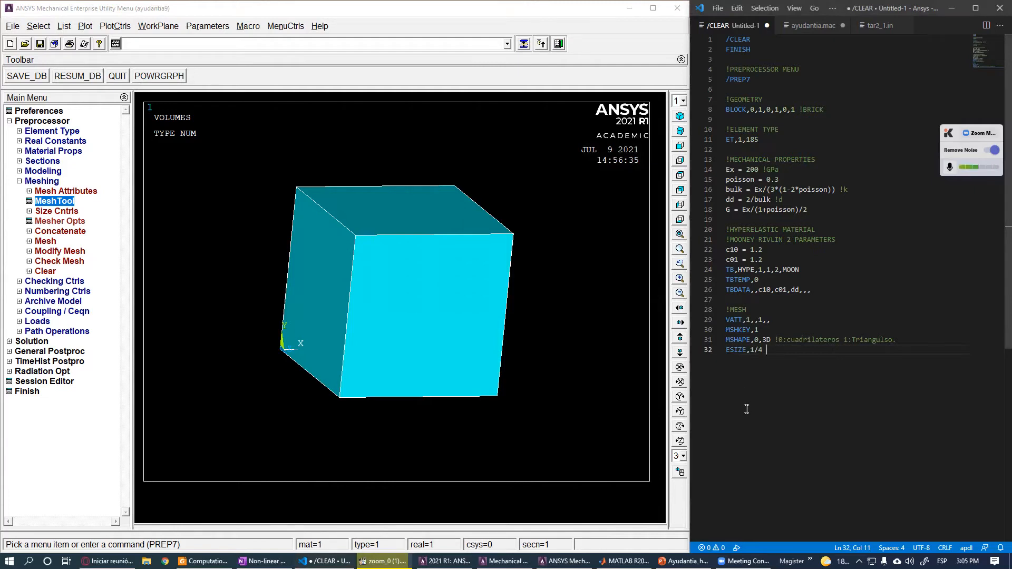
pyautogui.press('Return')
# - Copy the VATT through ESIZE lines and run them in the ANSYS command line
pyautogui.moveTo(764, 359); pyautogui.dragTo(701, 320)
pyautogui.hotkey('ctrl', 'c')
pyautogui.click(270, 40)
pyautogui.hotkey('ctrl', 'v')
pyautogui.press('Return')
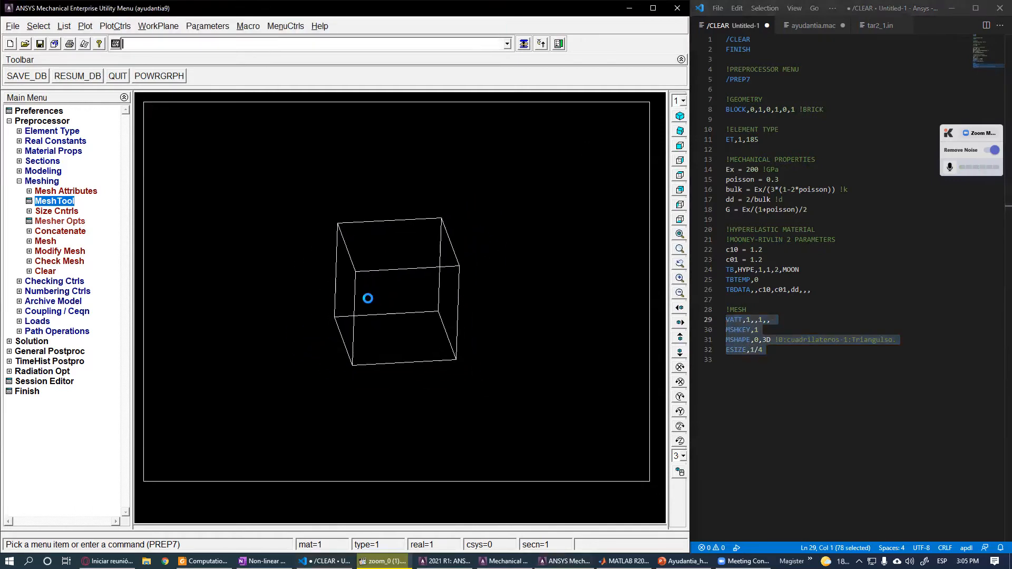
# - Select the whole script and run it in the ANSYS command line
pyautogui.moveTo(799, 359); pyautogui.dragTo(720, 39)
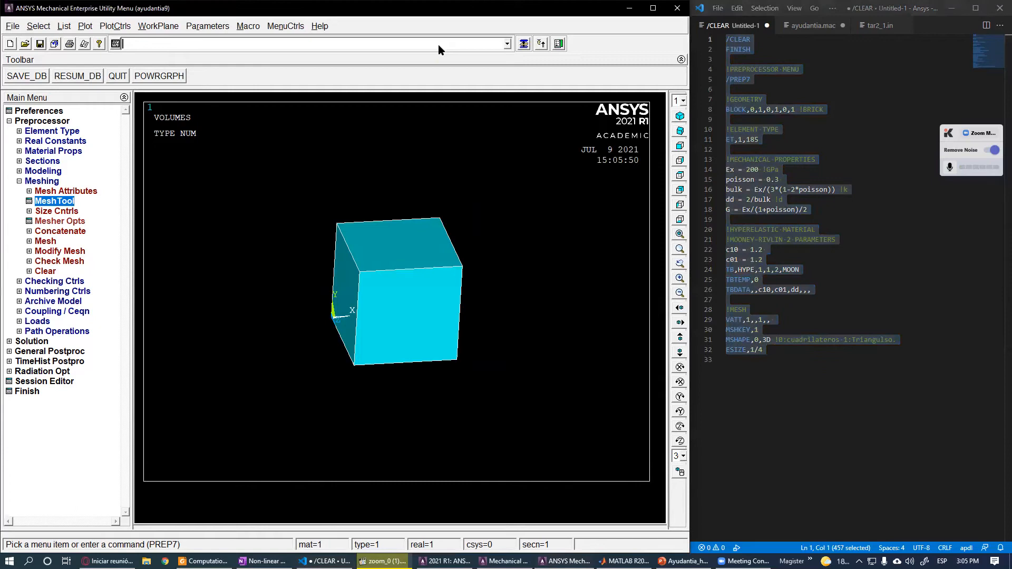
pyautogui.hotkey('ctrl', 'v')
pyautogui.press('Return')
pyautogui.press('Return')
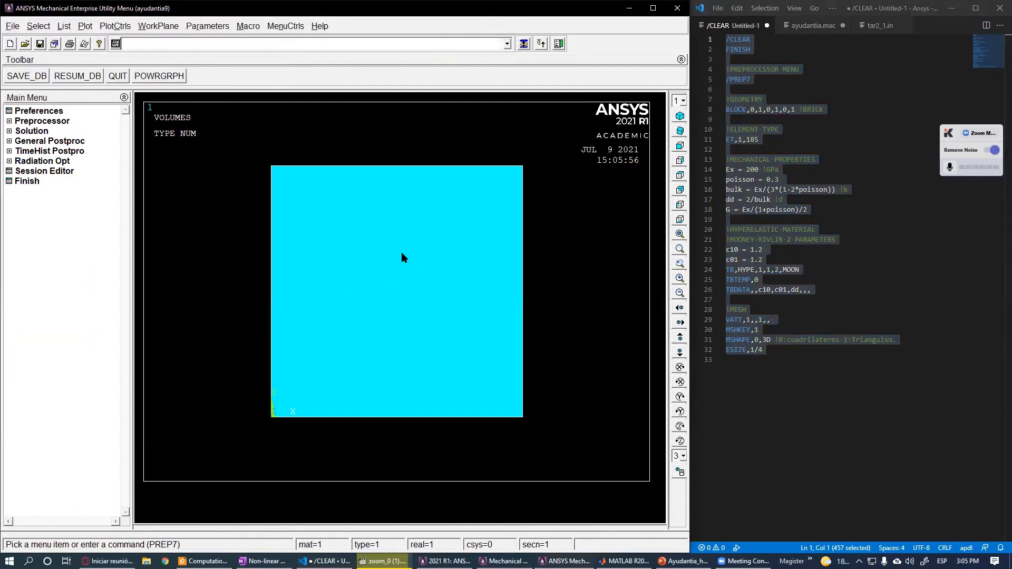
# - Add allsel,all and VMESH,all lines after a blank line at the end of the mesh section
pyautogui.click(764, 373)
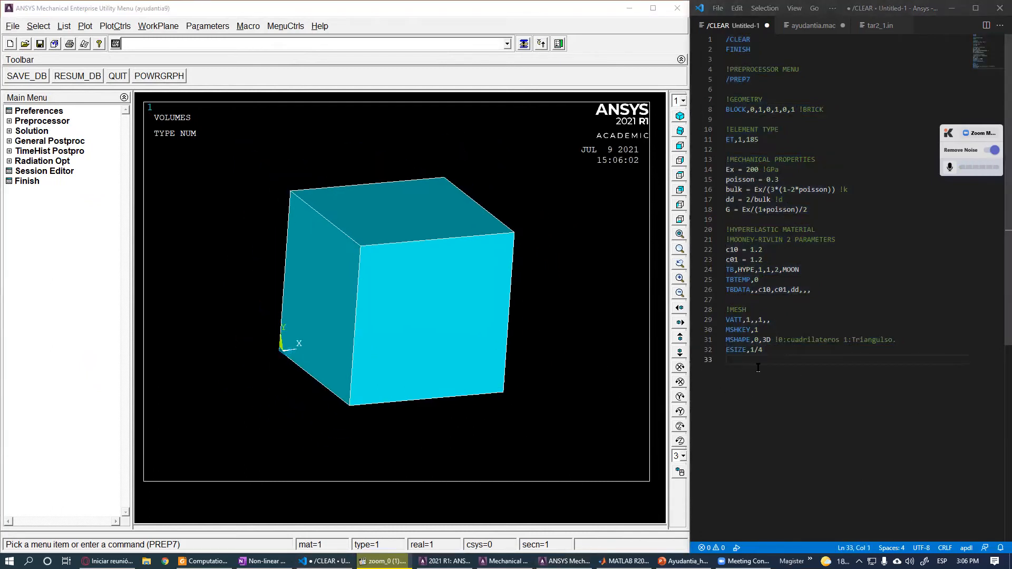
pyautogui.press('Return')
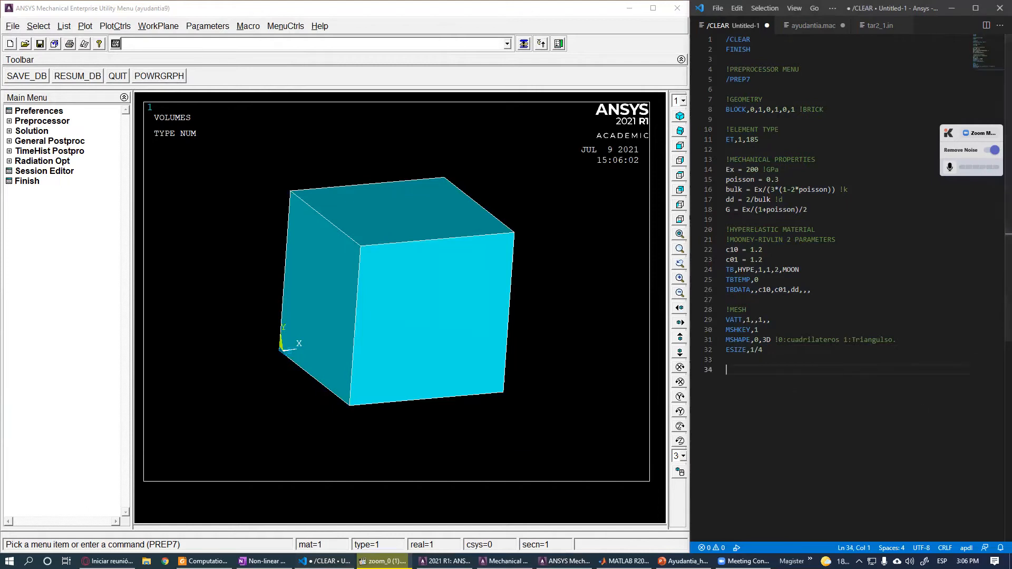
pyautogui.write('VMESH,all')
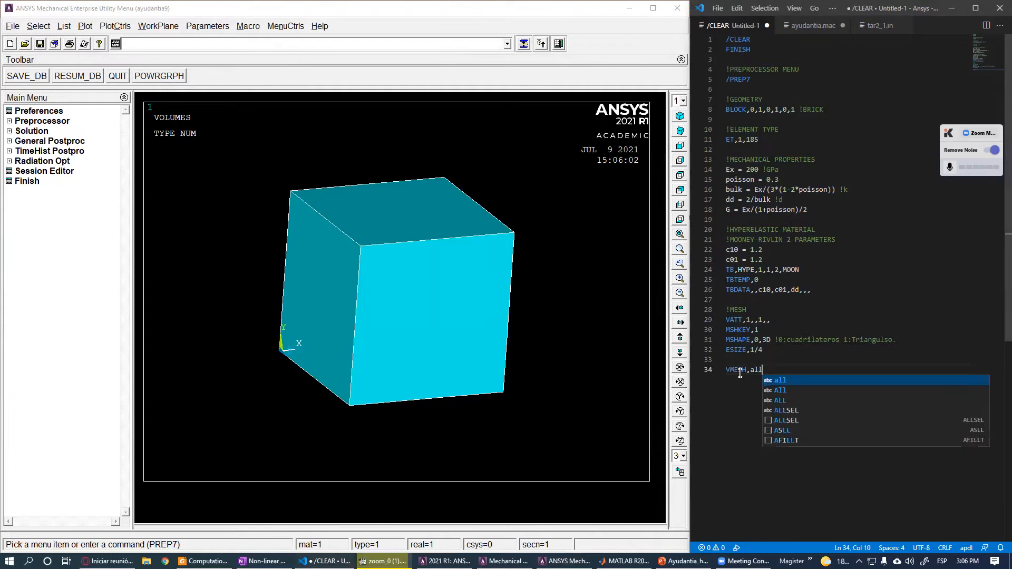
pyautogui.click(741, 370)
pyautogui.doubleClick(740, 369)
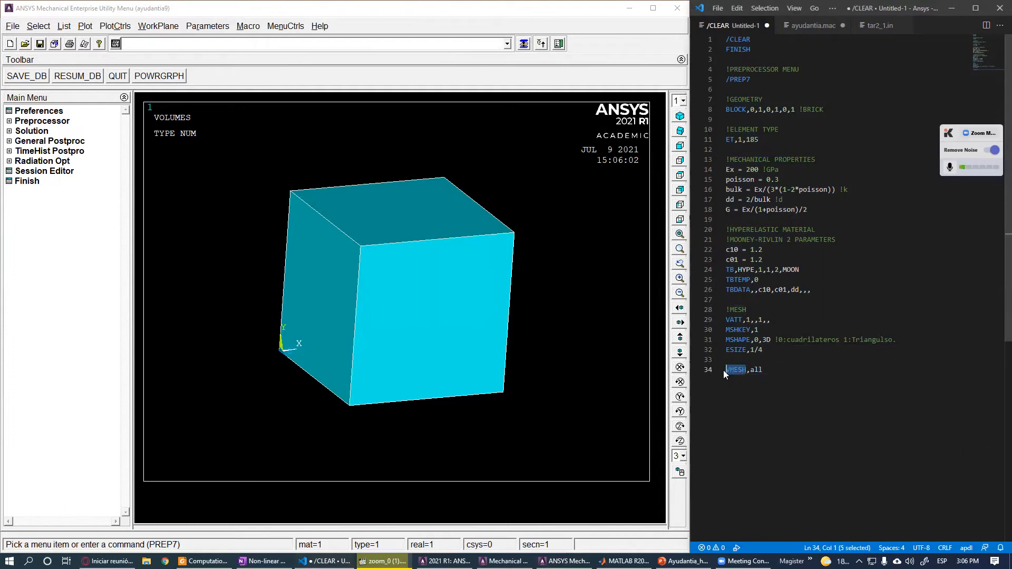
pyautogui.click(739, 359)
pyautogui.write('allsel,all')
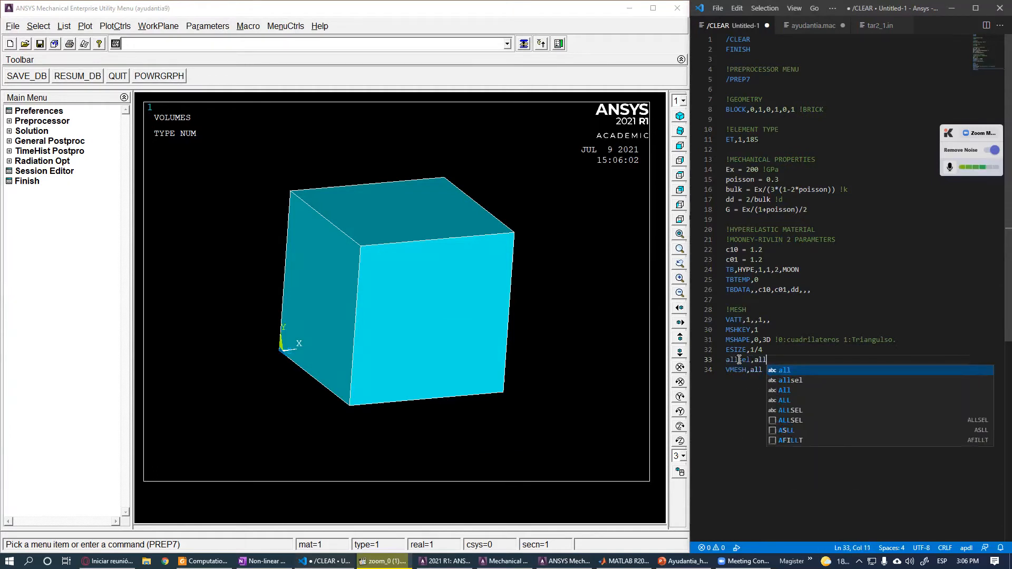
pyautogui.press('Up')
pyautogui.click(772, 351)
pyautogui.press('Return')
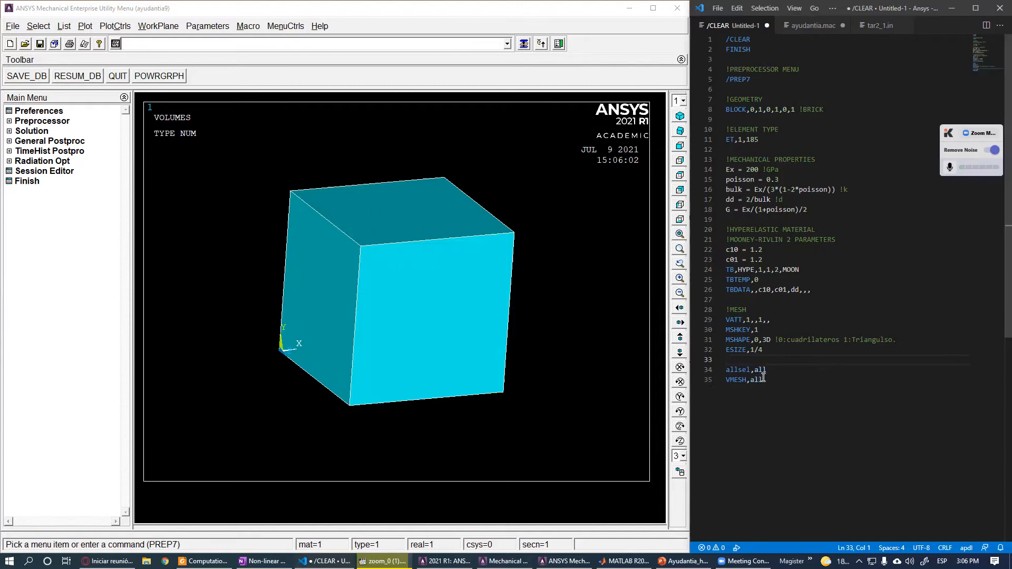
# - Select the whole script and run it in the ANSYS command line to mesh the cube
pyautogui.moveTo(771, 370); pyautogui.dragTo(708, 368)
pyautogui.moveTo(770, 370); pyautogui.dragTo(711, 369)
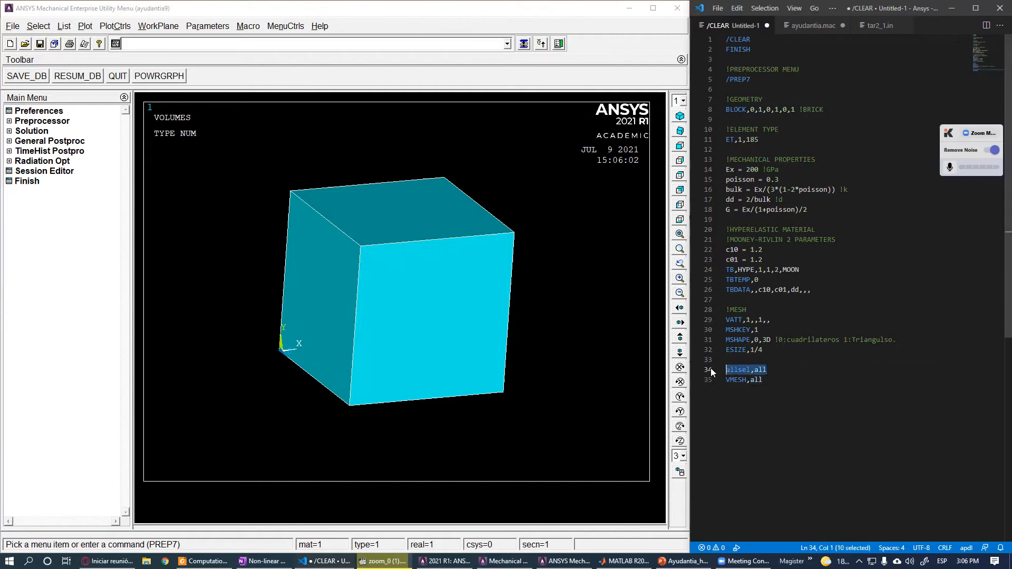
pyautogui.click(765, 385)
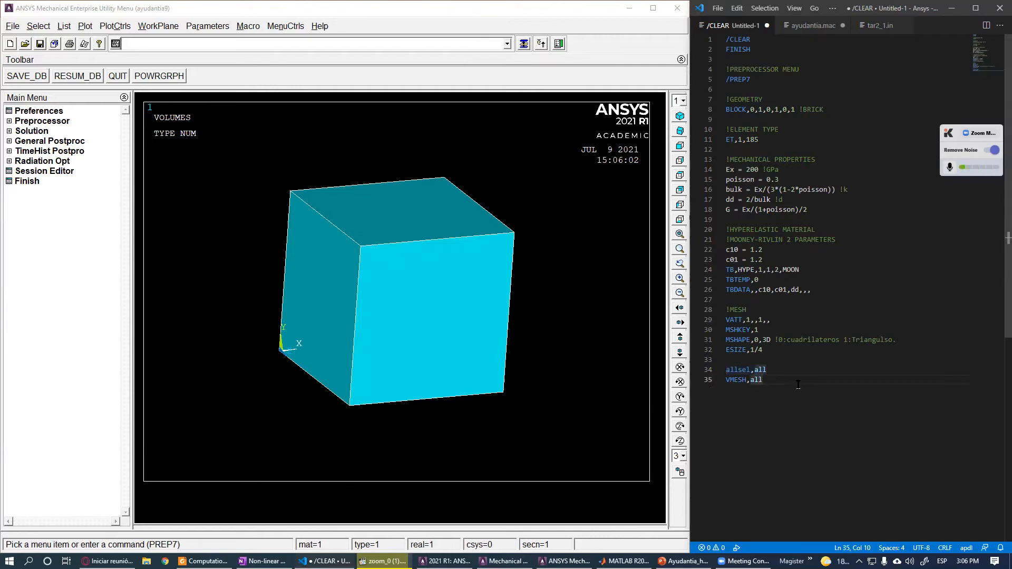
pyautogui.hotkey('ctrl', 'a')
pyautogui.click(362, 46)
pyautogui.hotkey('ctrl', 'v')
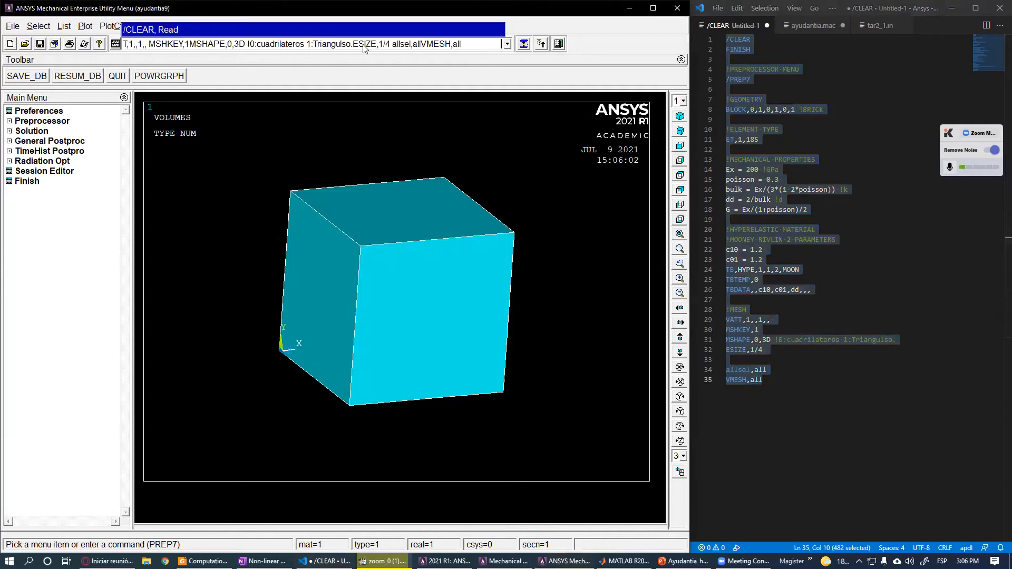
pyautogui.press('Return')
pyautogui.press('Return')
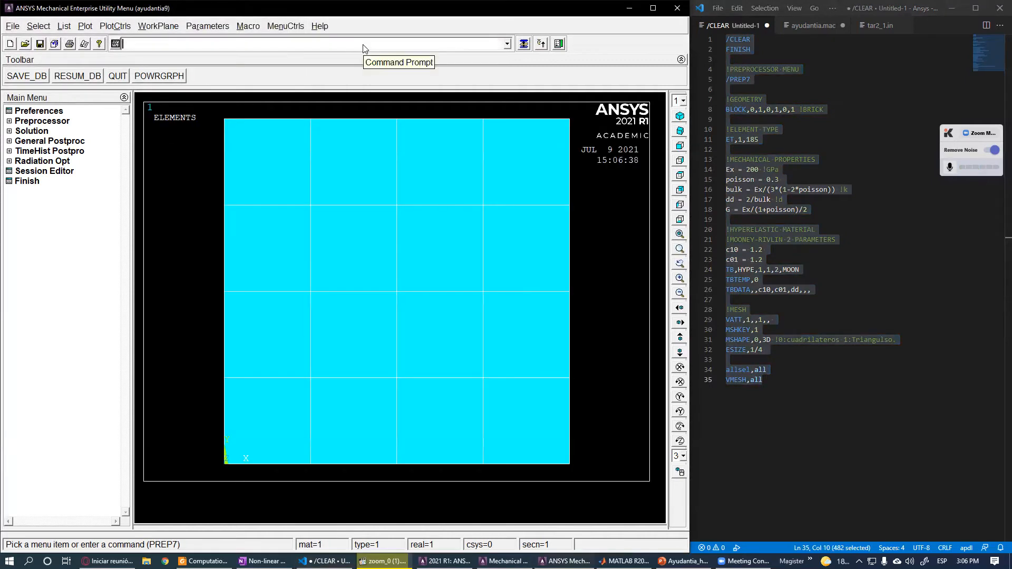
# - Rotate the view to inspect the meshed cube
pyautogui.keyDown('ctrl'); pyautogui.moveTo(298, 383); pyautogui.dragTo(368, 413, button='right'); pyautogui.keyUp('ctrl')
pyautogui.keyDown('ctrl'); pyautogui.moveTo(390, 249); pyautogui.dragTo(356, 269, button='right'); pyautogui.keyUp('ctrl')
pyautogui.keyDown('ctrl'); pyautogui.moveTo(424, 291); pyautogui.dragTo(428, 289, button='right'); pyautogui.keyUp('ctrl')
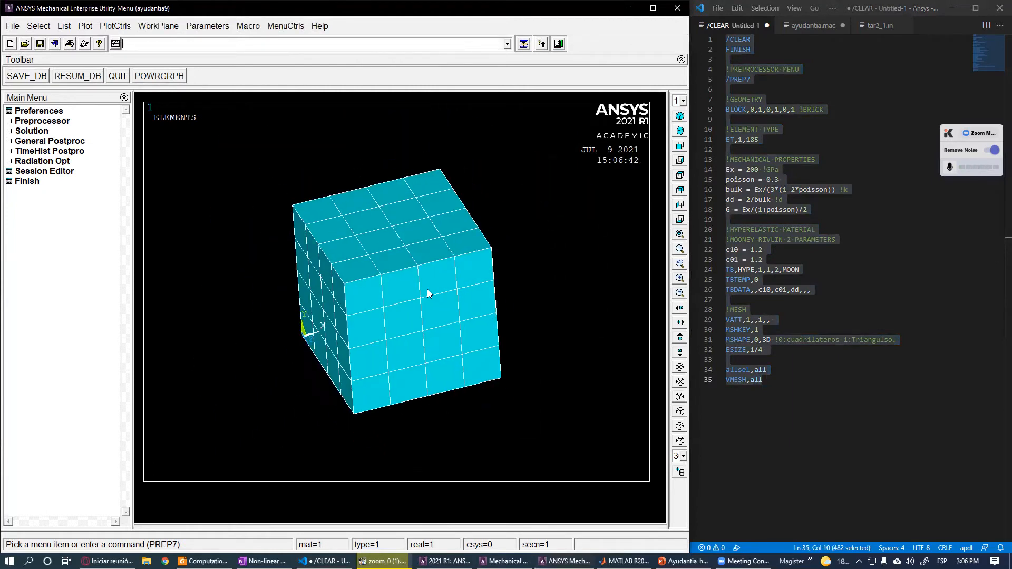
# - Start a solution section in the script with the comment !SOLUTION MENU
pyautogui.click(833, 389)
pyautogui.press('Return')
pyautogui.press('Return')
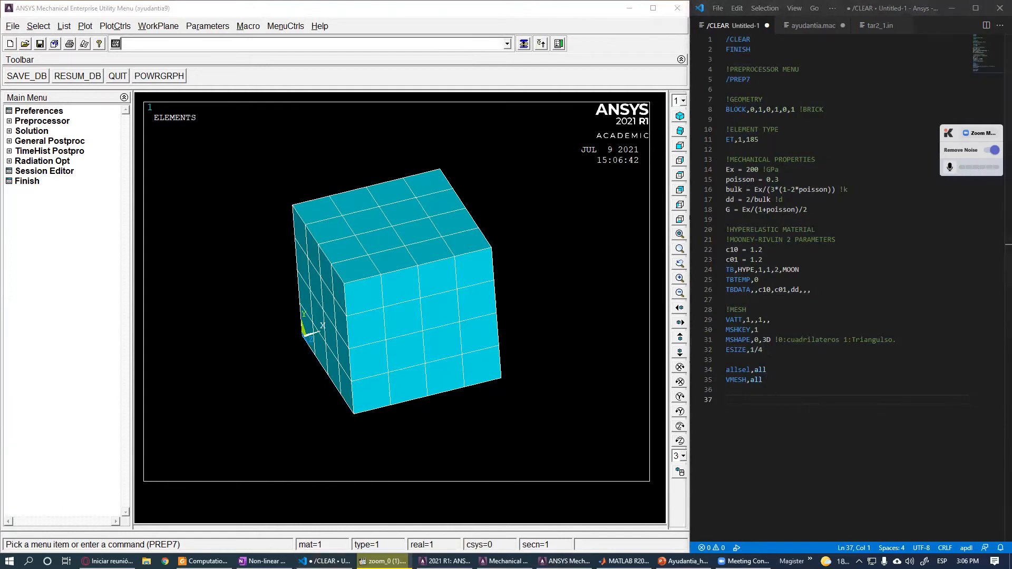
pyautogui.click(21, 131)
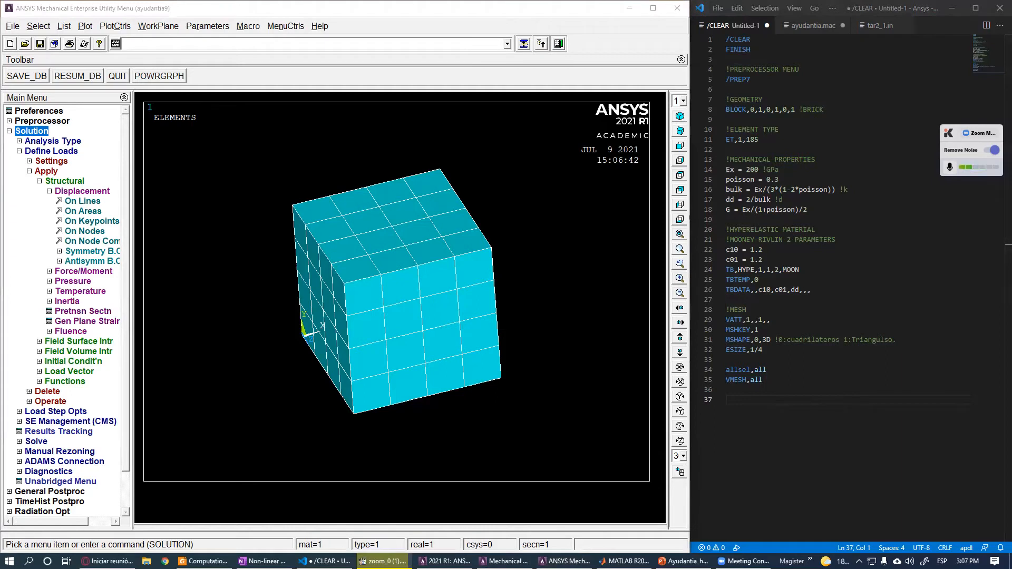
pyautogui.write('!SOLUTION MENU')
pyautogui.press('Return')
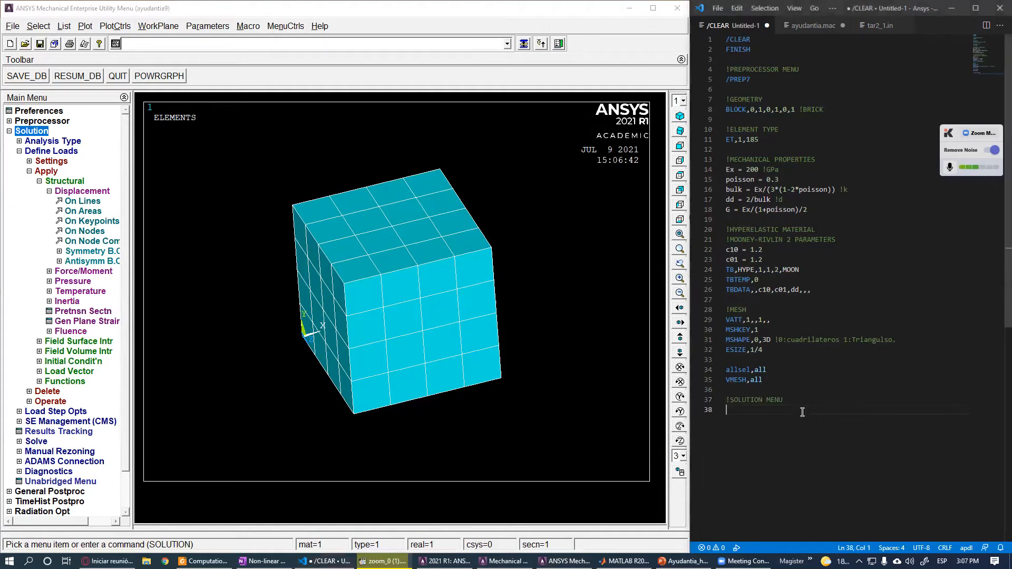
# - Add the /SOLU command below the solution comment
pyautogui.write('/SOLU')
pyautogui.press('BackSpace')
pyautogui.write('U')
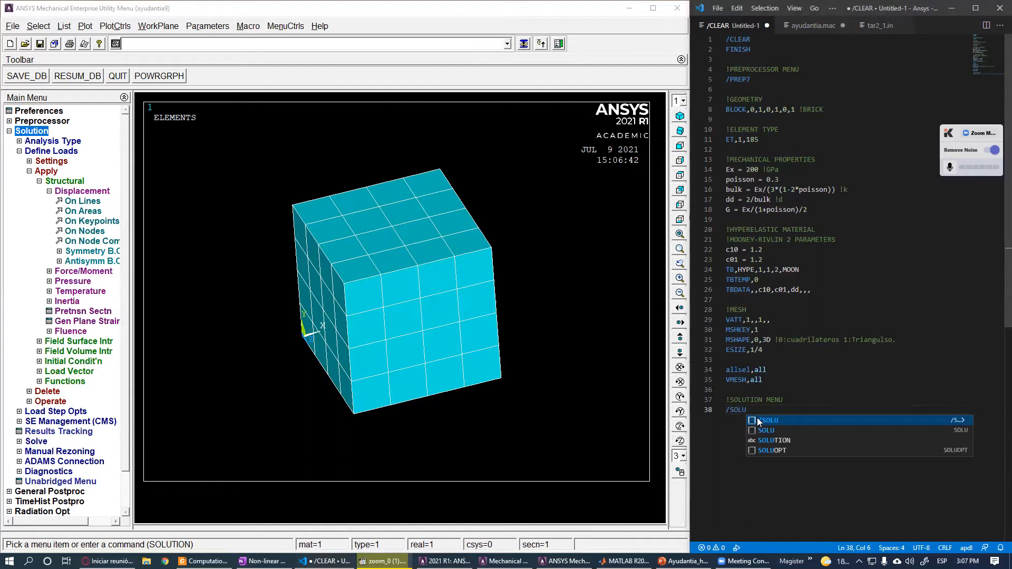
pyautogui.press('Escape')
pyautogui.press('Return')
pyautogui.press('Return')
# - Add an !ANALYSIS comment and the line ANTYPE,0 !Static for a static analysis
pyautogui.scroll(-1, 824, 398)
pyautogui.scroll(-2, 824, 398)
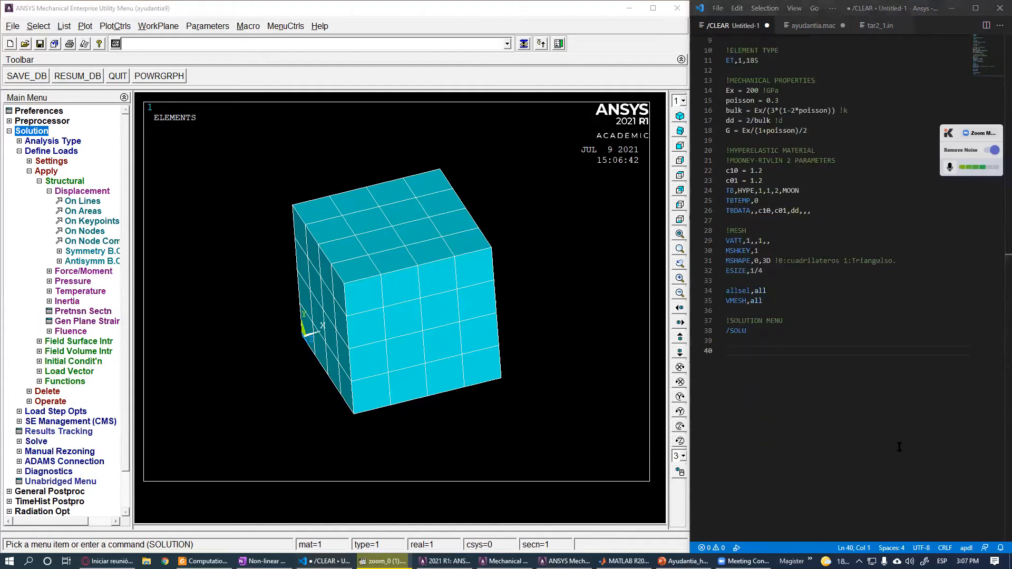
pyautogui.write('!ANALYSIS')
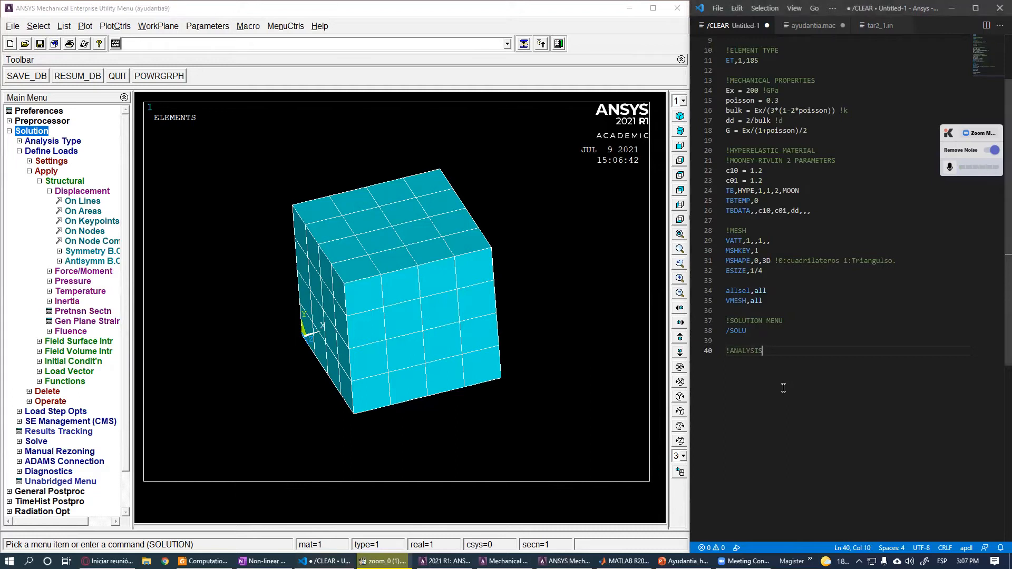
pyautogui.press('Return')
pyautogui.write('ANTYP')
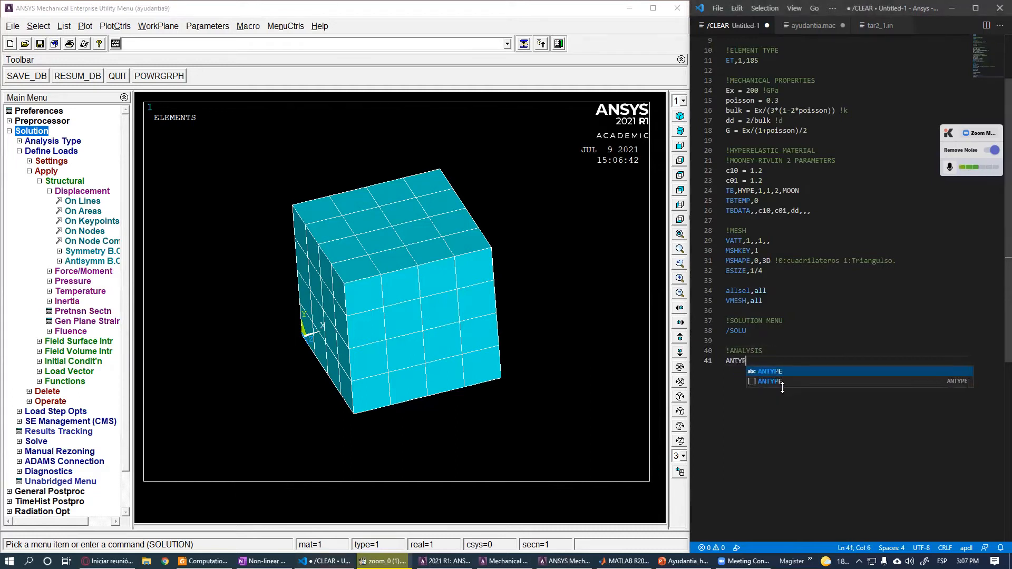
pyautogui.write('E,')
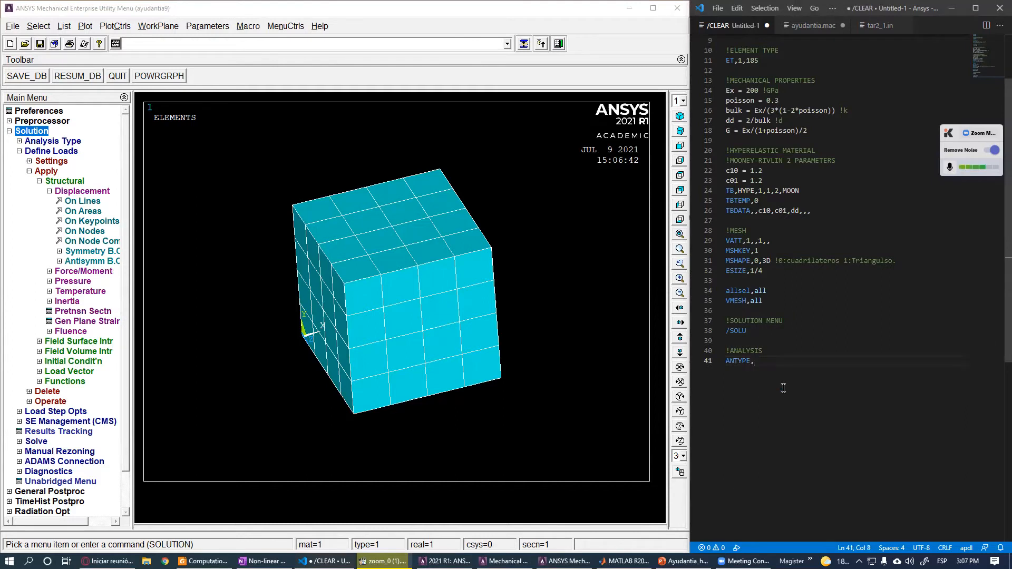
pyautogui.write('0 !Static')
pyautogui.press('Return')
# - Add NLGEOM,ON with the comment !No linealidad Activada. to enable geometric nonlinearity
pyautogui.scroll(2, 754, 430)
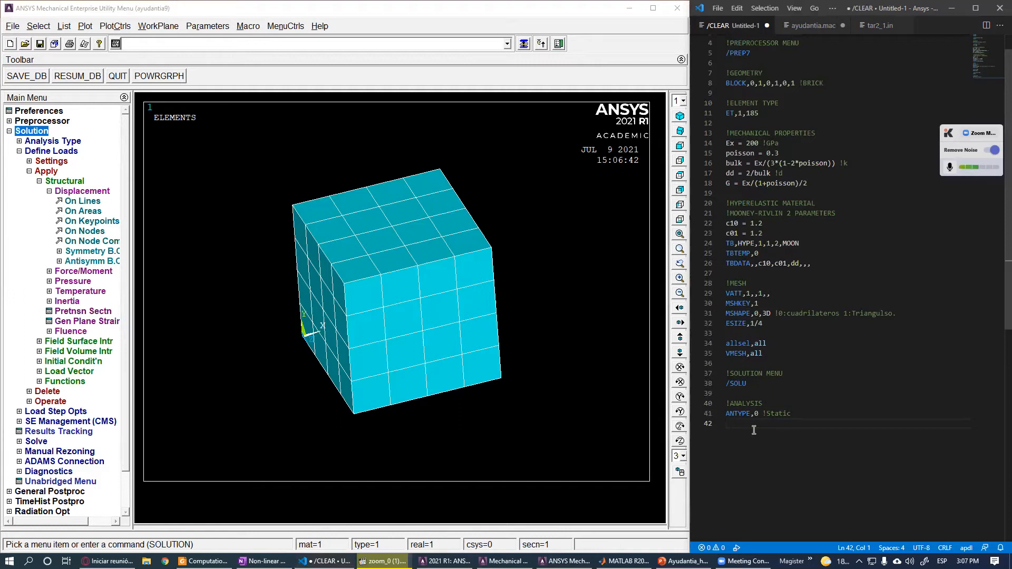
pyautogui.write('NLGEOM,ON')
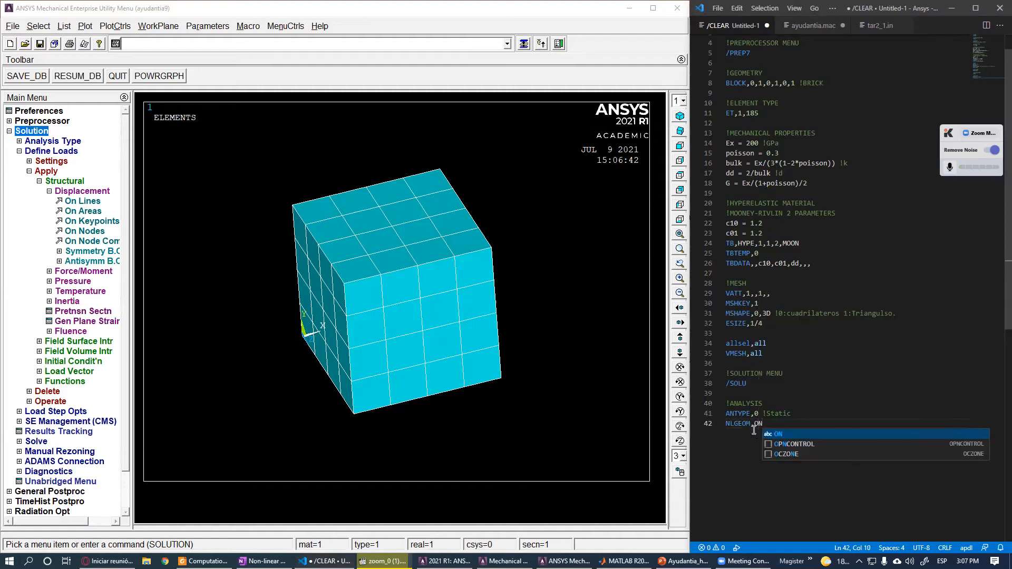
pyautogui.click(767, 415)
pyautogui.click(771, 426)
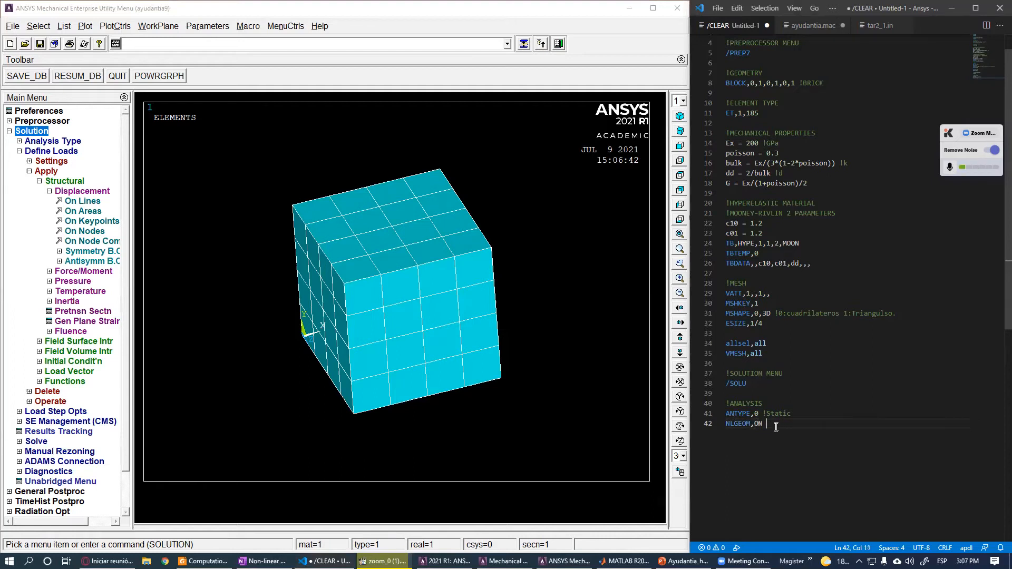
pyautogui.write('!No linealidad.Activa')
pyautogui.press('Return')
pyautogui.press('Return')
pyautogui.scroll(-3, 779, 403)
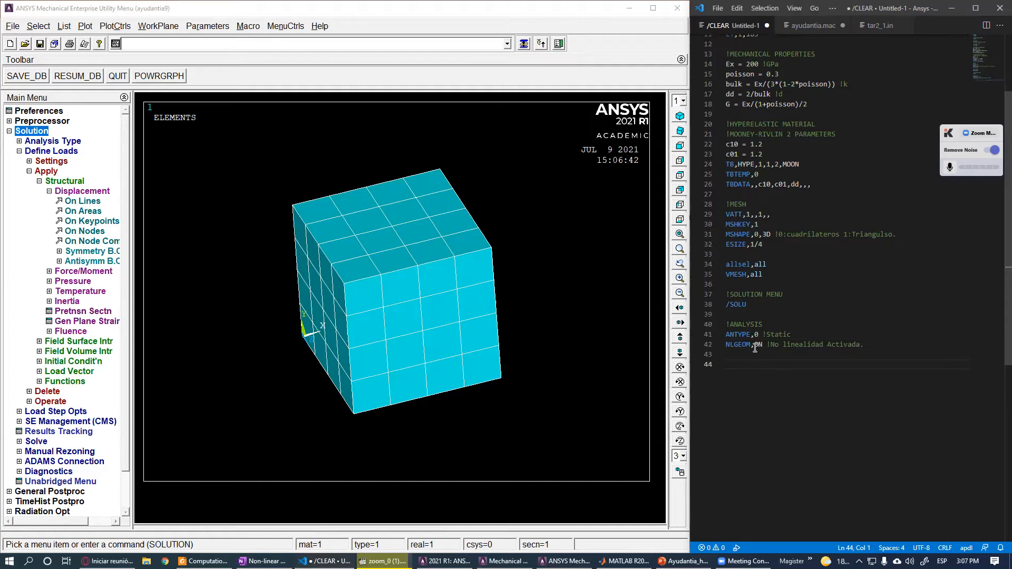
# - Select the solution section lines and run them in the ANSYS command line
pyautogui.moveTo(873, 354); pyautogui.dragTo(708, 288)
pyautogui.hotkey('ctrl', 'c')
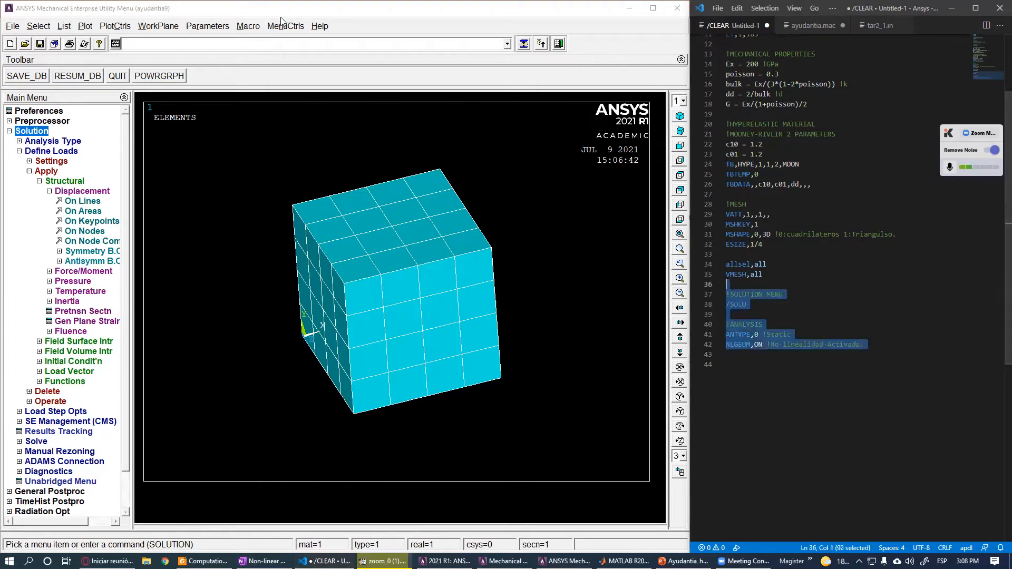
pyautogui.click(290, 44)
pyautogui.hotkey('ctrl', 'v')
pyautogui.press('Return')
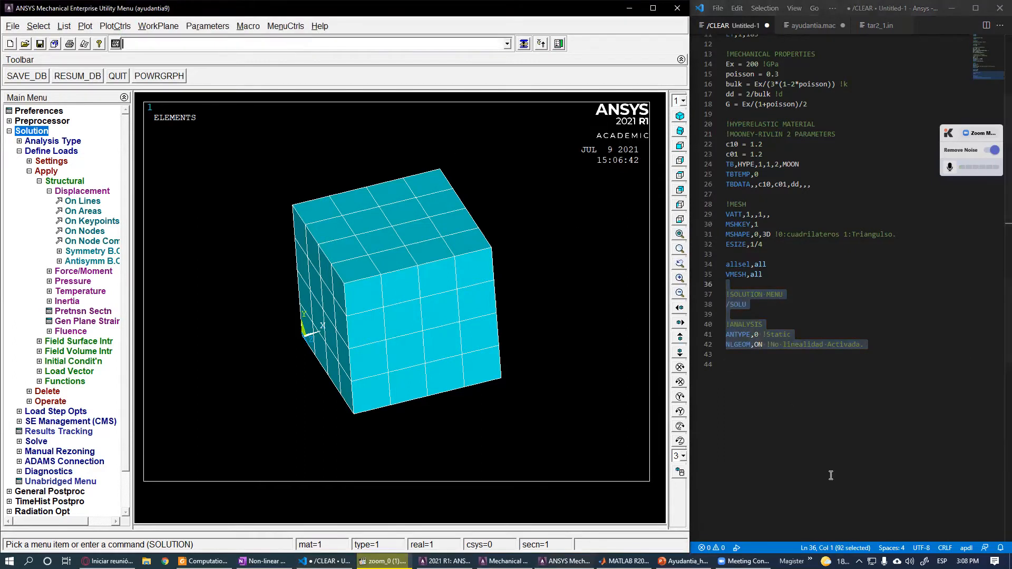
pyautogui.click(783, 376)
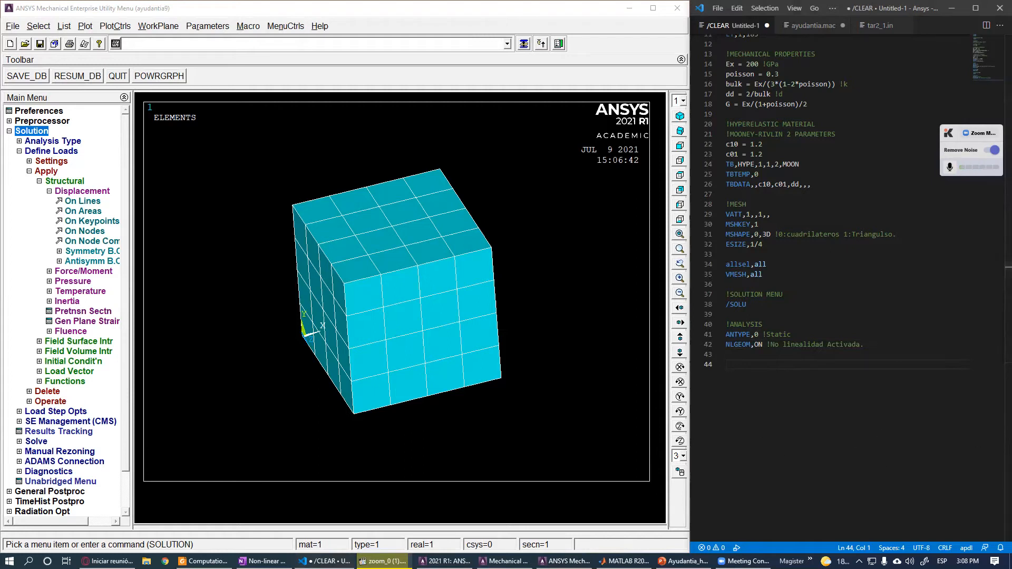
# - Add a !CONSTRAINTS comment line below the analysis settings
pyautogui.write('!coNSTRAINTS')
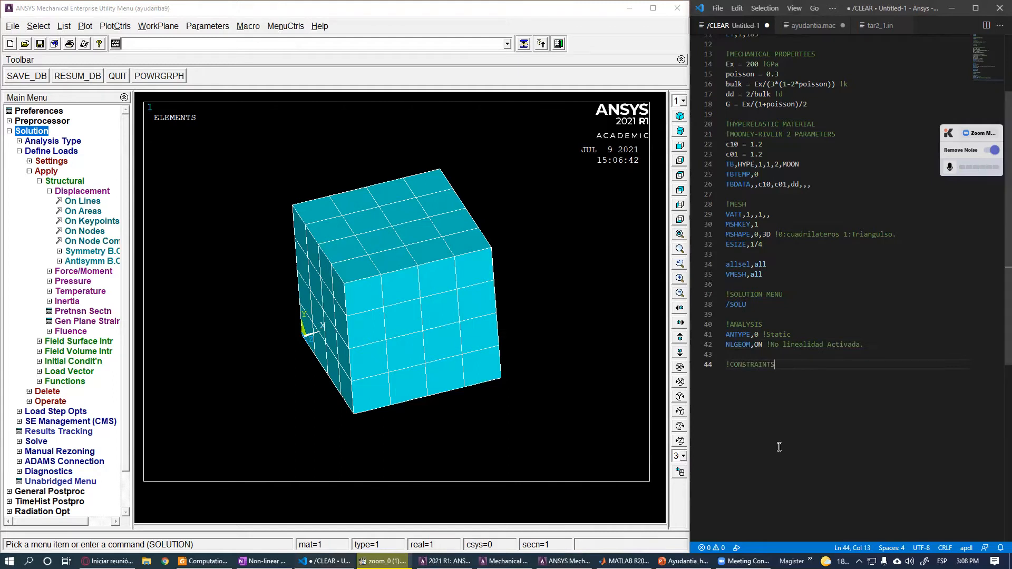
pyautogui.press('Return')
pyautogui.scroll(-1, 518, 264)
pyautogui.scroll(2, 363, 263)
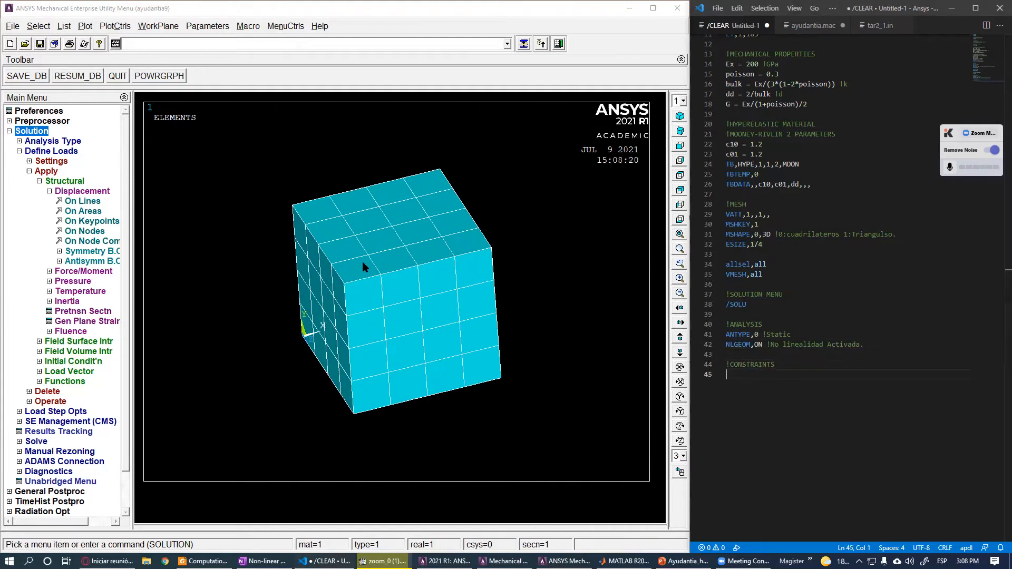
# - Rotate, zoom and reset the ANSYS view to examine the meshed cube from different angles
pyautogui.keyDown('ctrl'); pyautogui.moveTo(417, 293); pyautogui.dragTo(402, 297, button='right'); pyautogui.keyUp('ctrl')
pyautogui.scroll(-2, 474, 293)
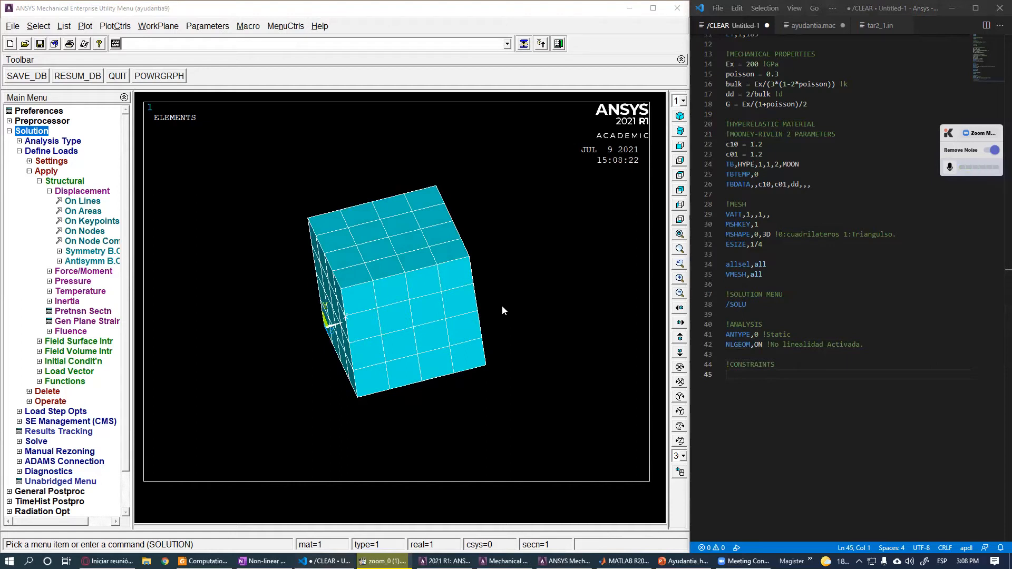
pyautogui.scroll(-1, 502, 306)
pyautogui.keyDown('ctrl'); pyautogui.moveTo(416, 277); pyautogui.dragTo(640, 136, button='right'); pyautogui.keyUp('ctrl')
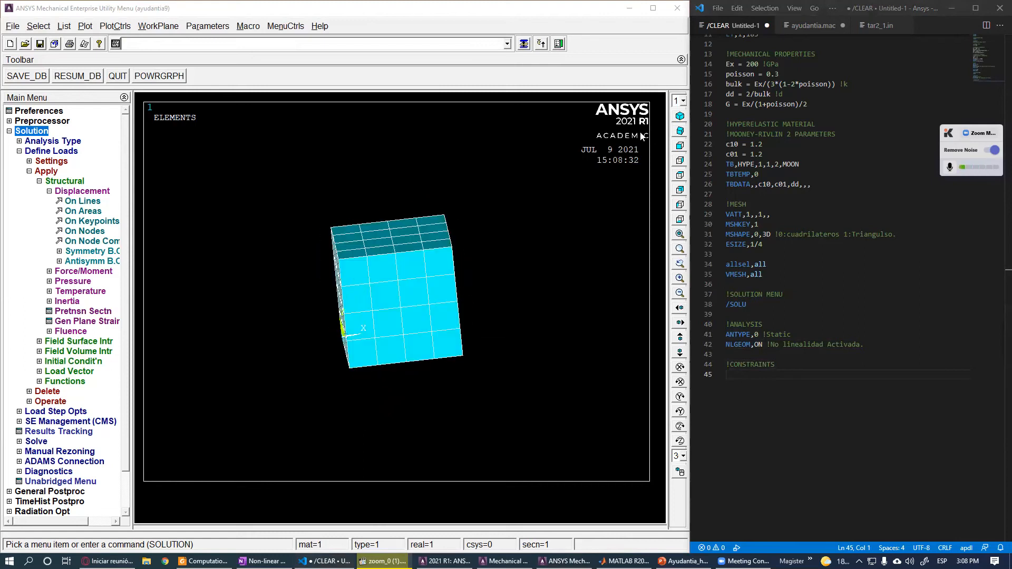
pyautogui.click(680, 116)
pyautogui.click(679, 135)
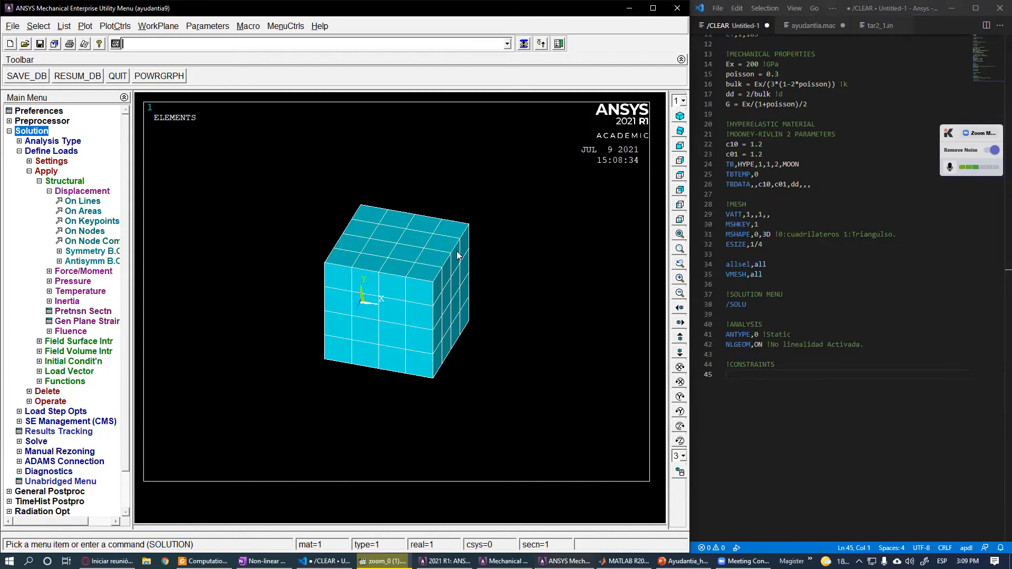
pyautogui.scroll(2, 447, 347)
pyautogui.keyDown('ctrl'); pyautogui.moveTo(441, 359); pyautogui.dragTo(554, 420, button='right'); pyautogui.keyUp('ctrl')
pyautogui.keyDown('ctrl'); pyautogui.moveTo(309, 198); pyautogui.dragTo(391, 317, button='right'); pyautogui.keyUp('ctrl')
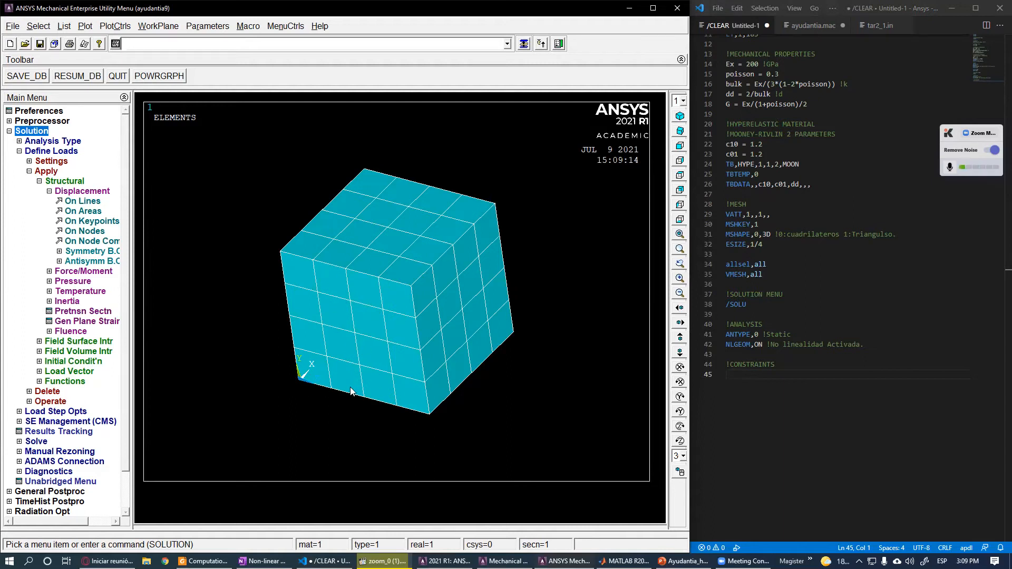
# - Start the area selection command ASEL,S,LOC,X, on the new line
pyautogui.click(787, 372)
pyautogui.write('ASEL,')
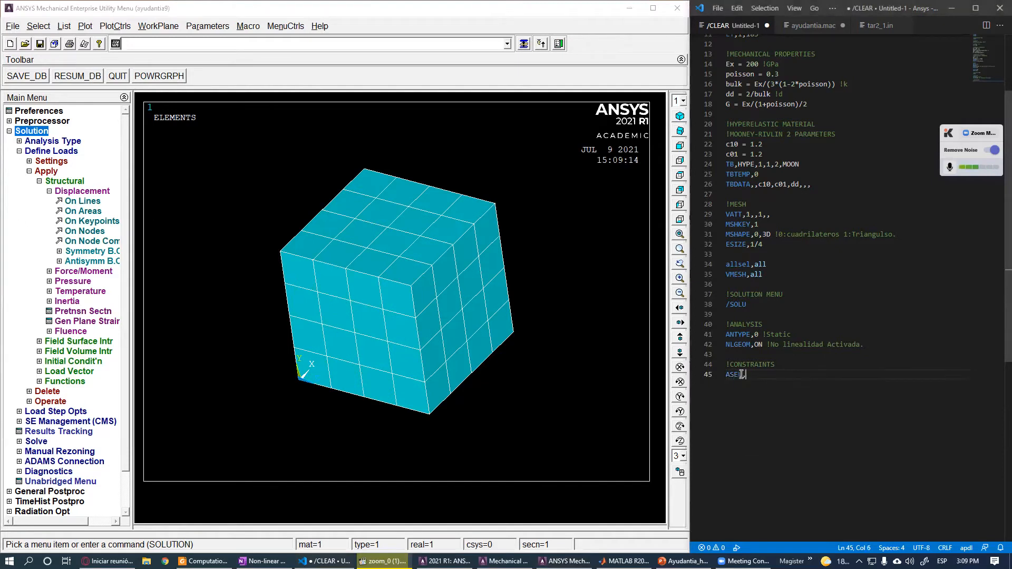
pyautogui.moveTo(744, 374); pyautogui.dragTo(725, 374)
pyautogui.click(747, 406)
pyautogui.write('S')
pyautogui.moveTo(752, 373); pyautogui.dragTo(748, 373)
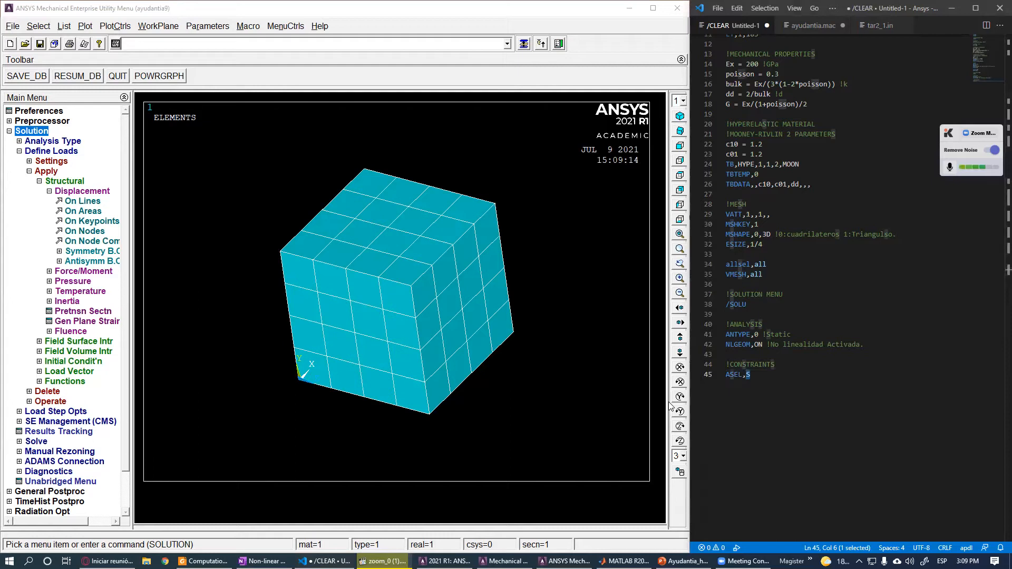
pyautogui.click(771, 376)
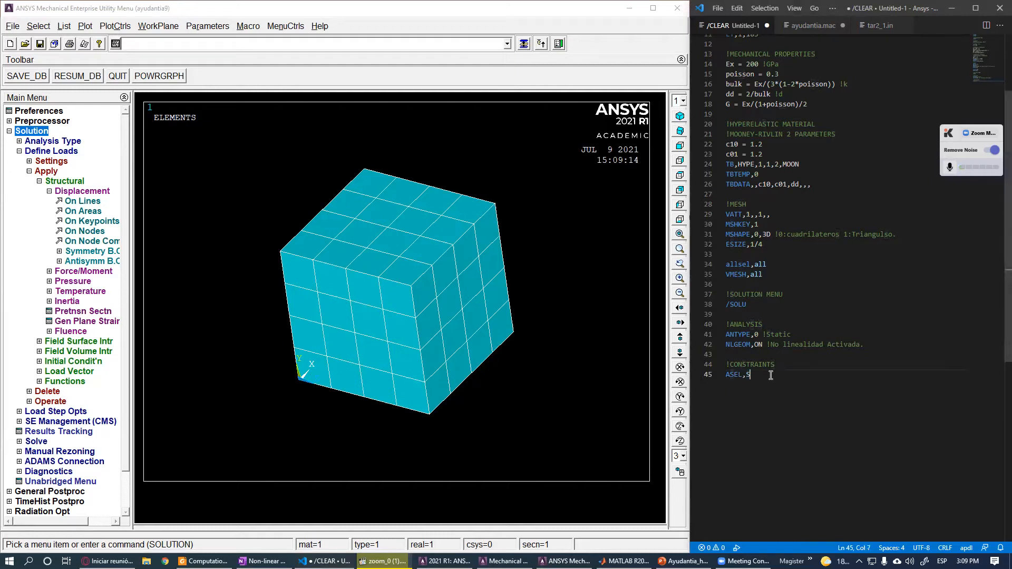
pyautogui.write(';LOC')
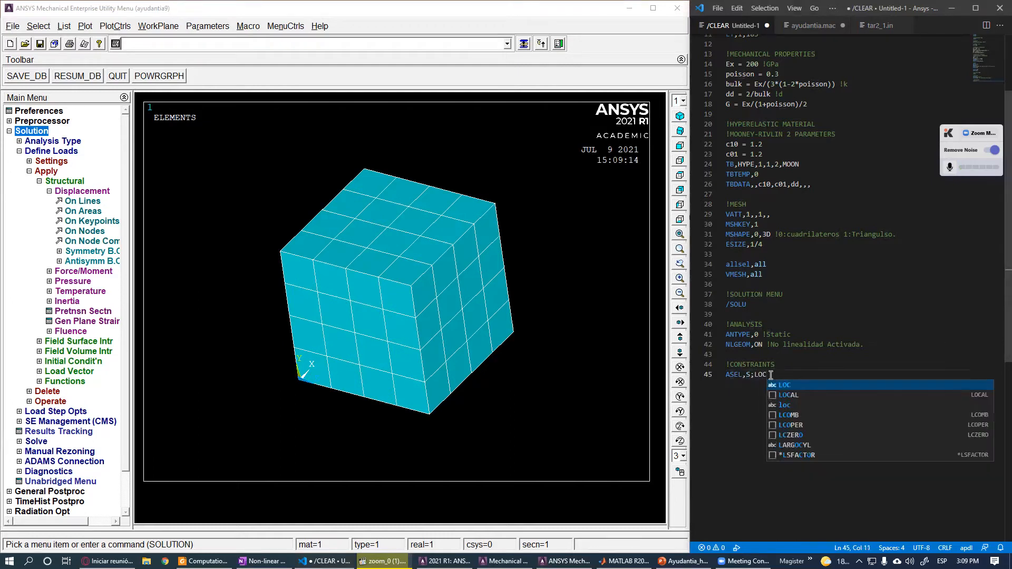
pyautogui.press('BackSpace')
pyautogui.press('BackSpace')
pyautogui.press('BackSpace')
pyautogui.press('BackSpace')
pyautogui.write(',LOC,Z')
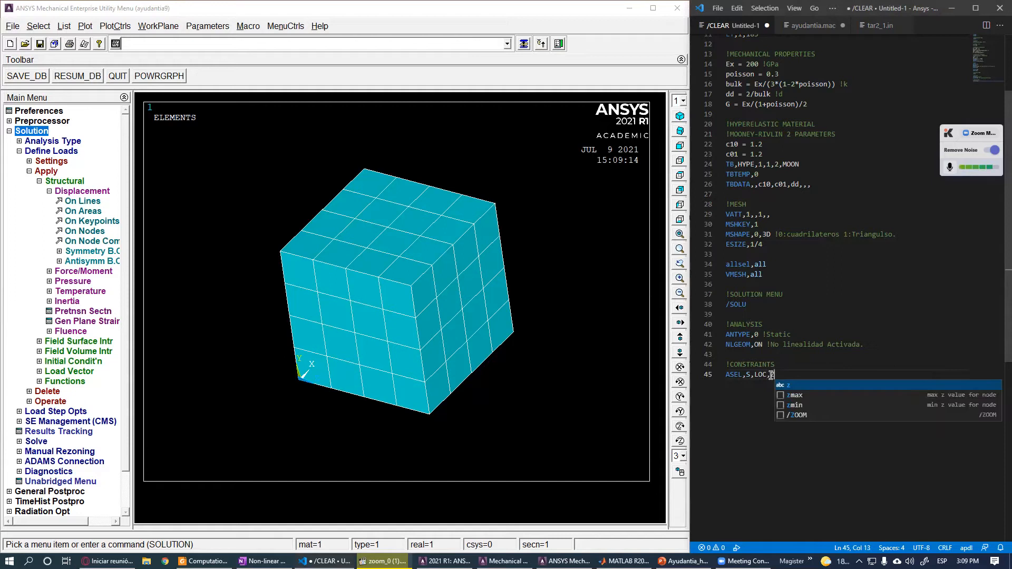
pyautogui.press('BackSpace')
pyautogui.write('X')
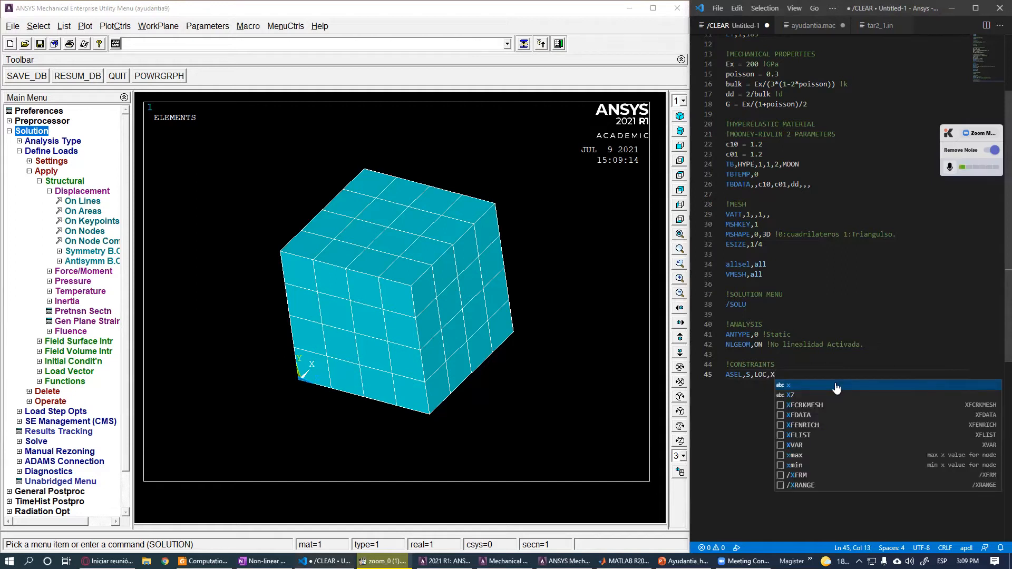
pyautogui.write(',')
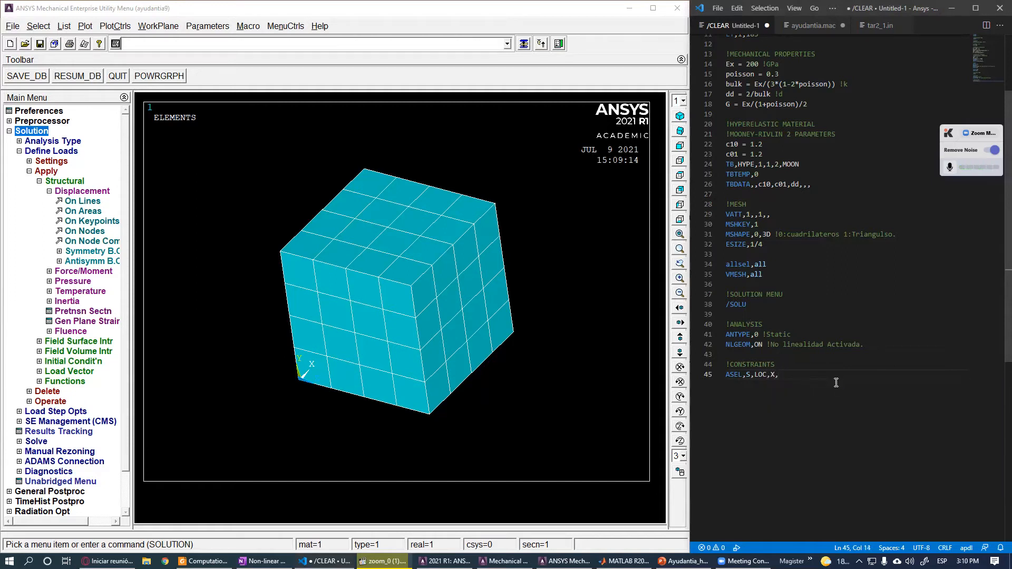
# - Complete the area selection with the X location value 0
pyautogui.doubleClick(773, 375)
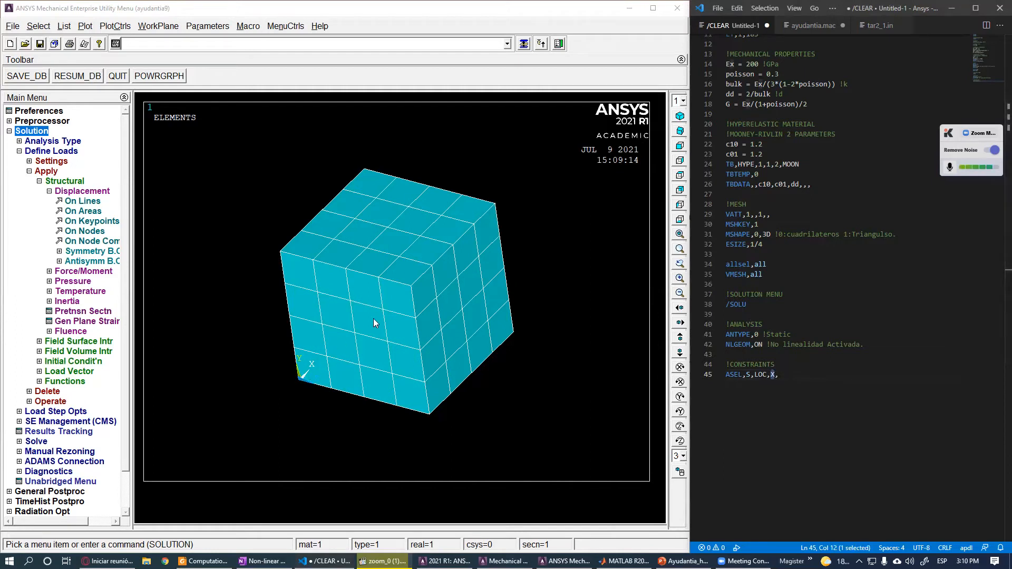
pyautogui.press('End')
pyautogui.scroll(2, 299, 275)
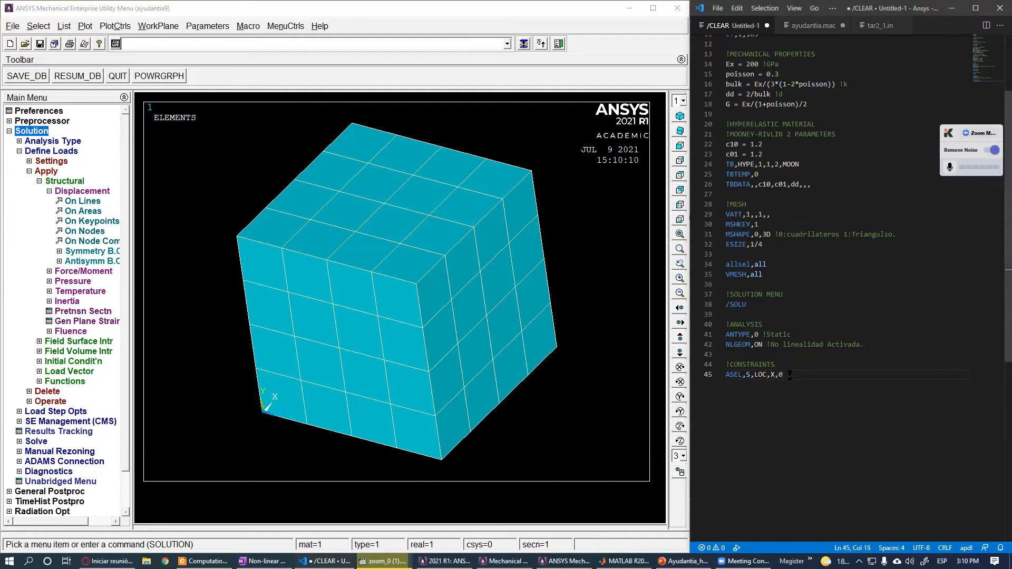
pyautogui.moveTo(783, 374); pyautogui.dragTo(778, 375)
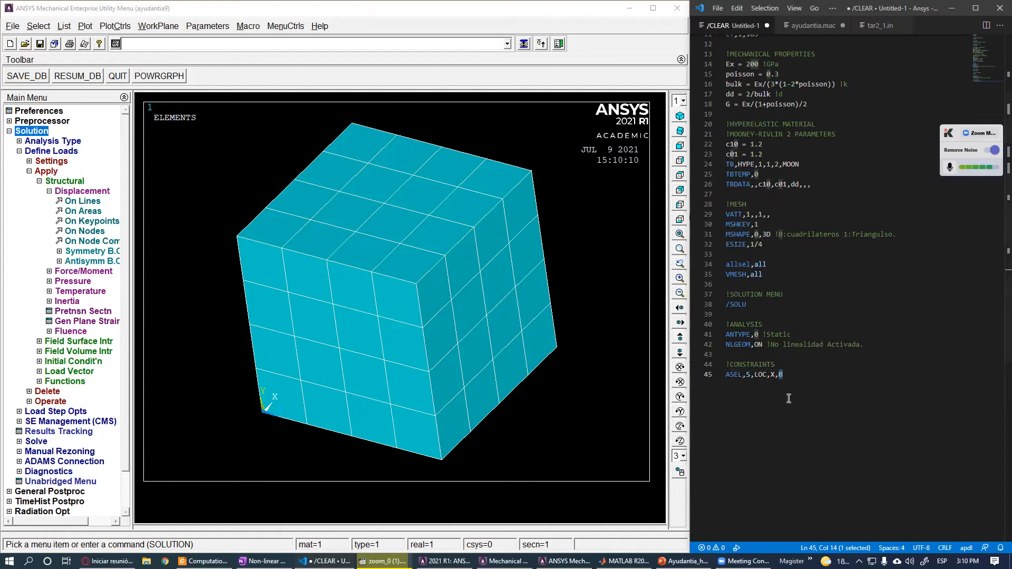
pyautogui.write('1')
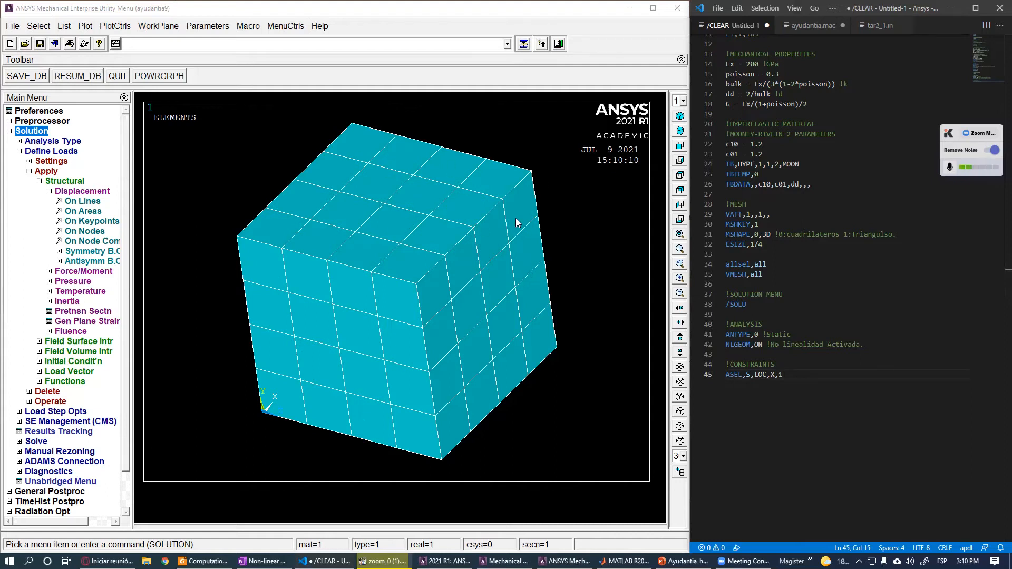
pyautogui.press('BackSpace')
pyautogui.write('0')
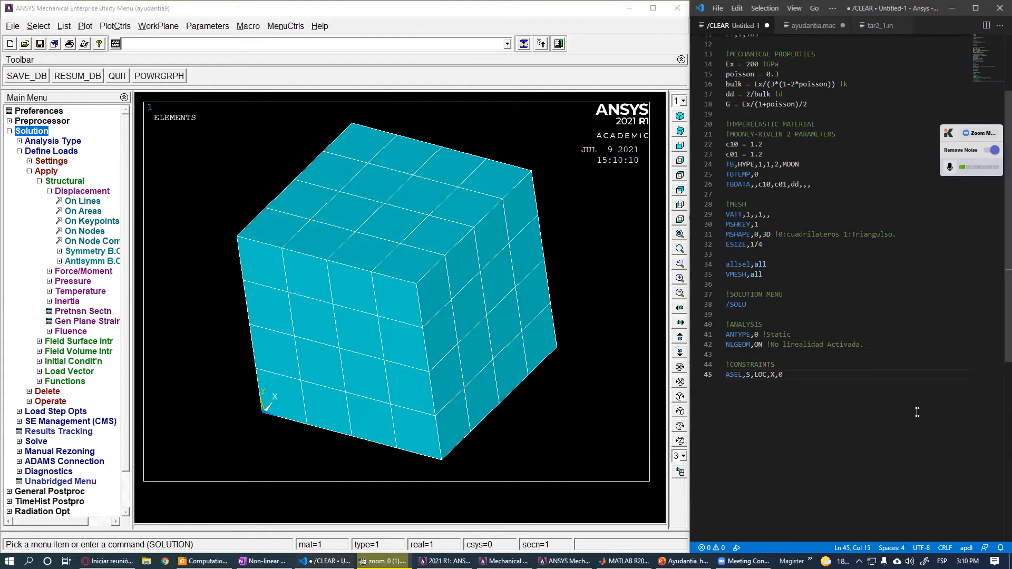
# - Add the line NSLA,S,1 to select the nodes attached to the selected areas
pyautogui.press('Return')
pyautogui.write('N')
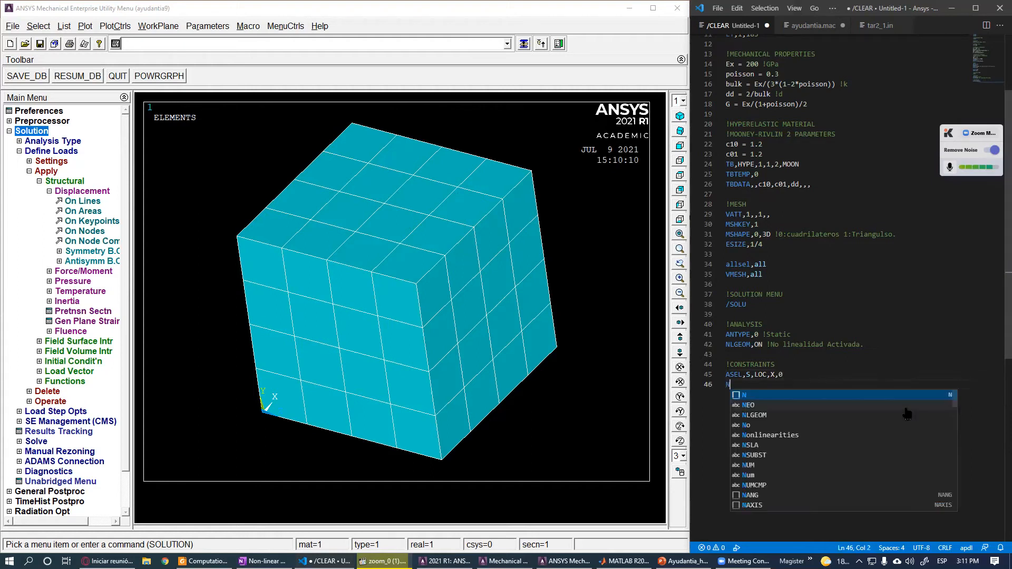
pyautogui.write('SLA,')
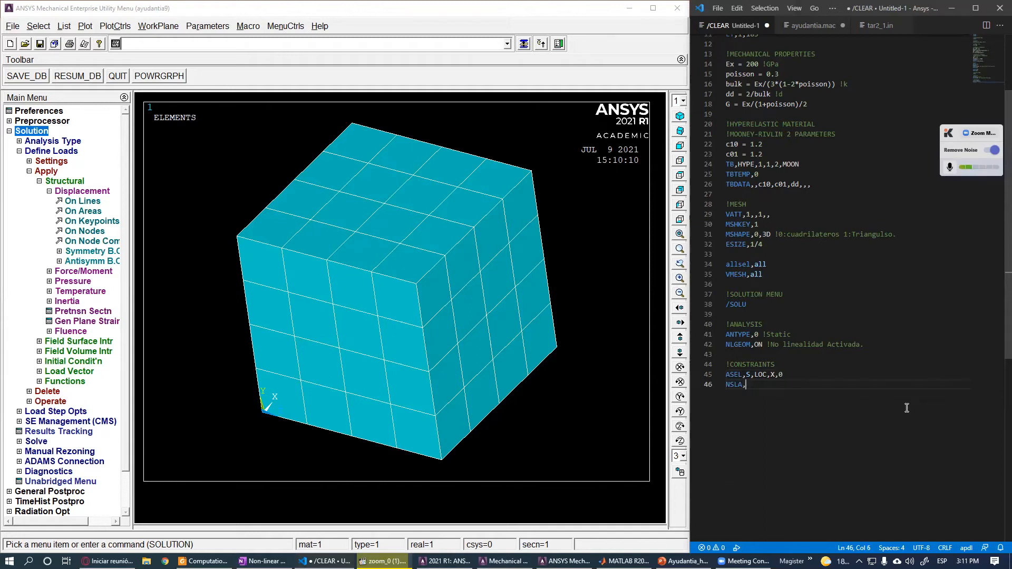
pyautogui.write('S')
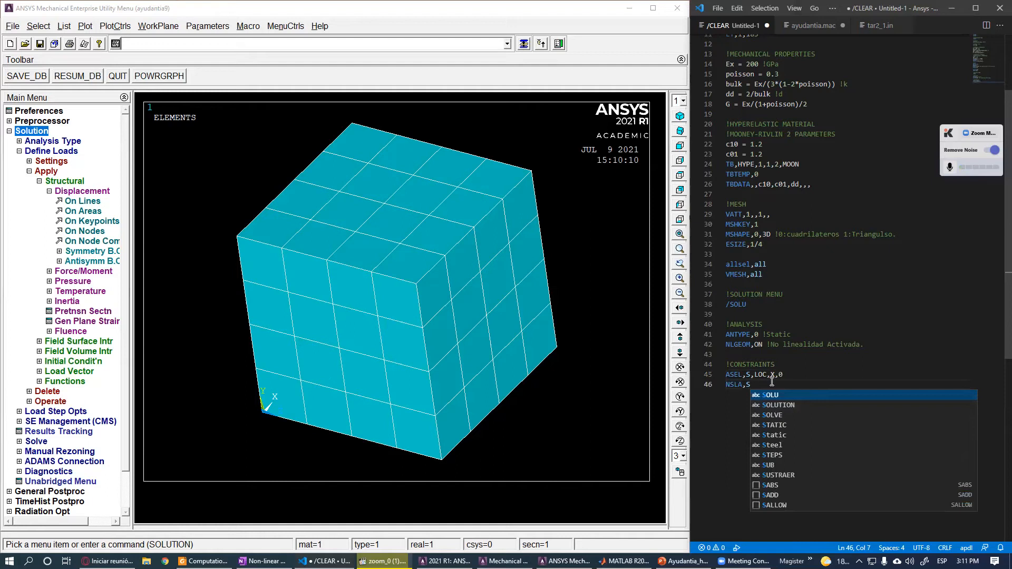
pyautogui.write(',1')
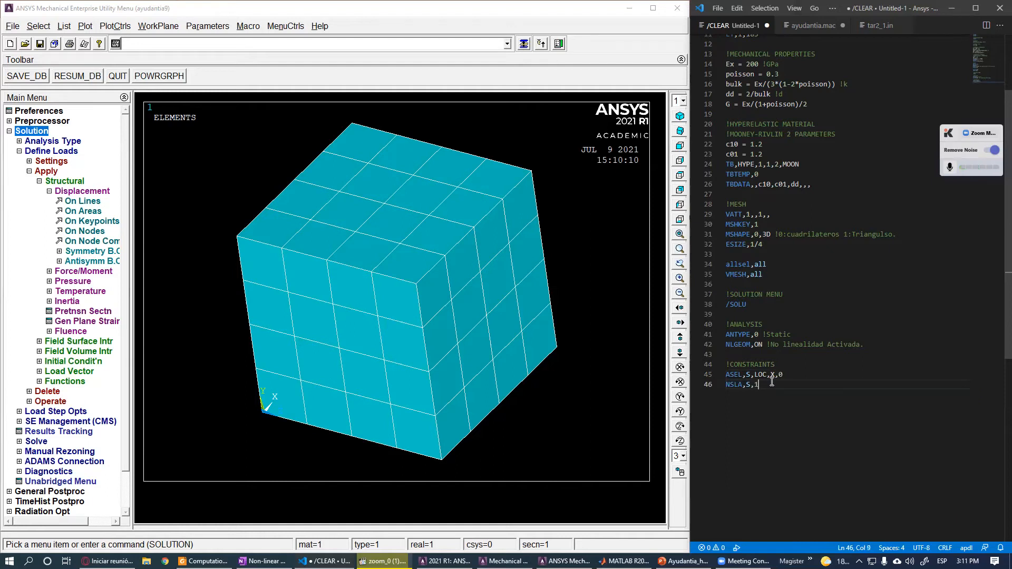
pyautogui.moveTo(763, 385); pyautogui.dragTo(728, 376)
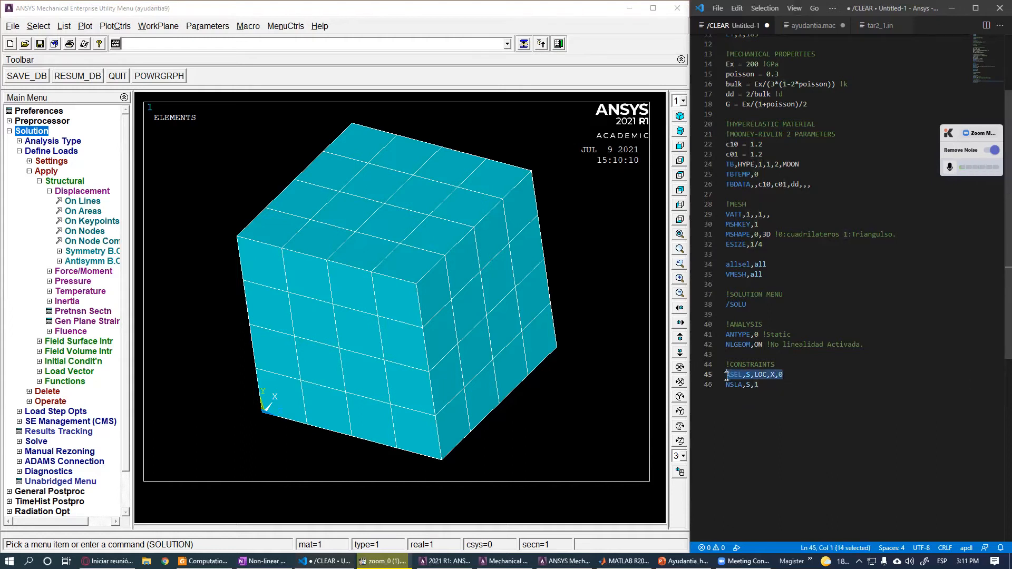
pyautogui.moveTo(785, 377); pyautogui.dragTo(723, 376)
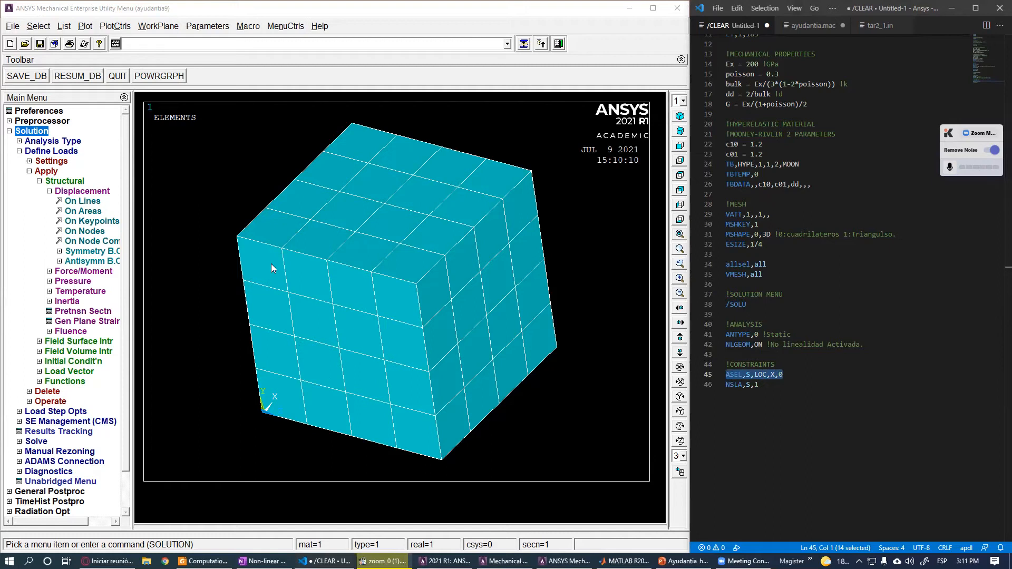
pyautogui.click(839, 402)
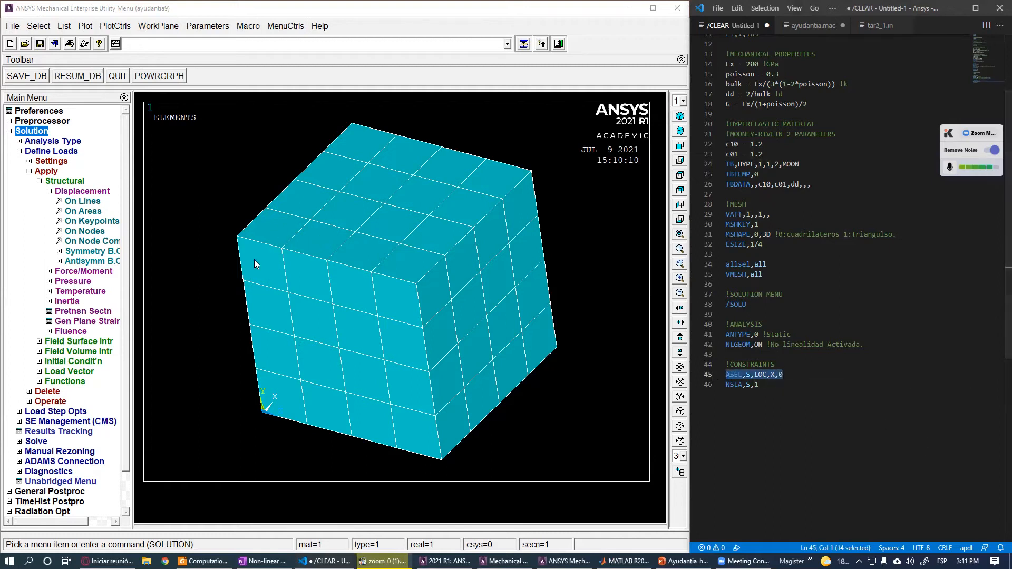
pyautogui.moveTo(759, 384); pyautogui.dragTo(710, 387)
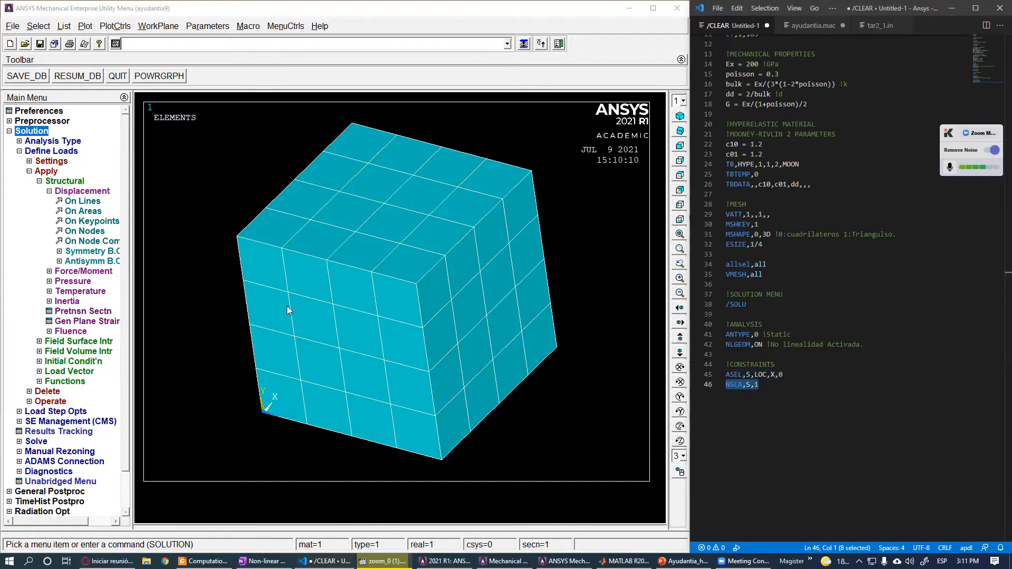
pyautogui.click(781, 404)
pyautogui.press('Return')
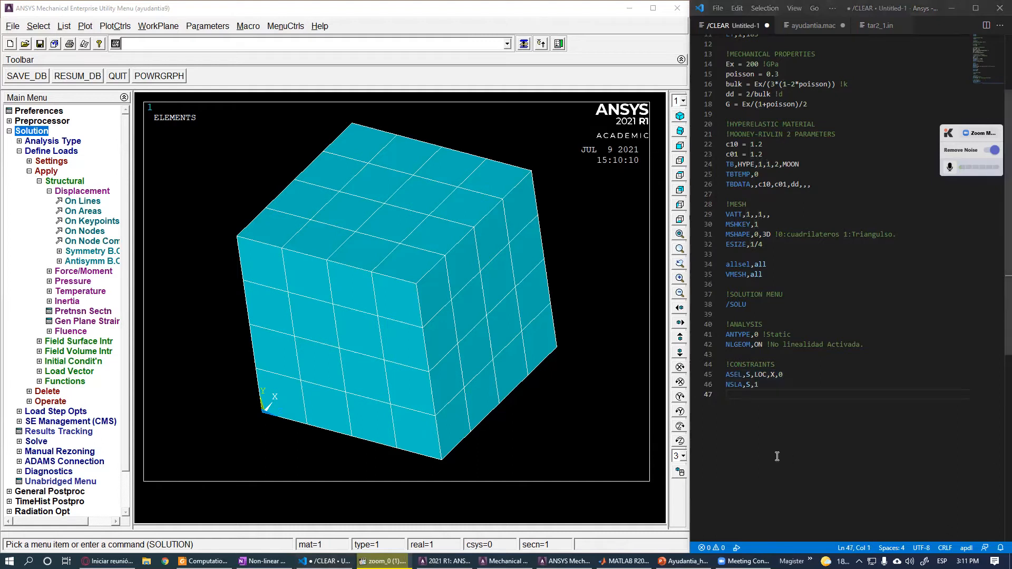
# - Paste the line D,ALL,,0,,,,ALL to fix all degrees of freedom of the selected nodes
pyautogui.write('D,ALL,,0,,,,ALL')
pyautogui.click(729, 394)
pyautogui.doubleClick(729, 395)
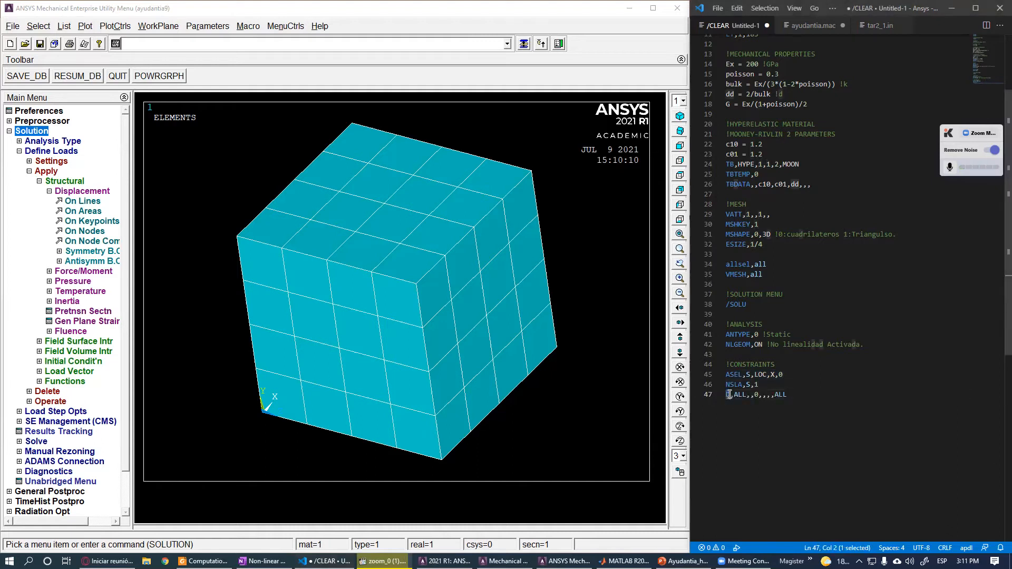
pyautogui.press('End')
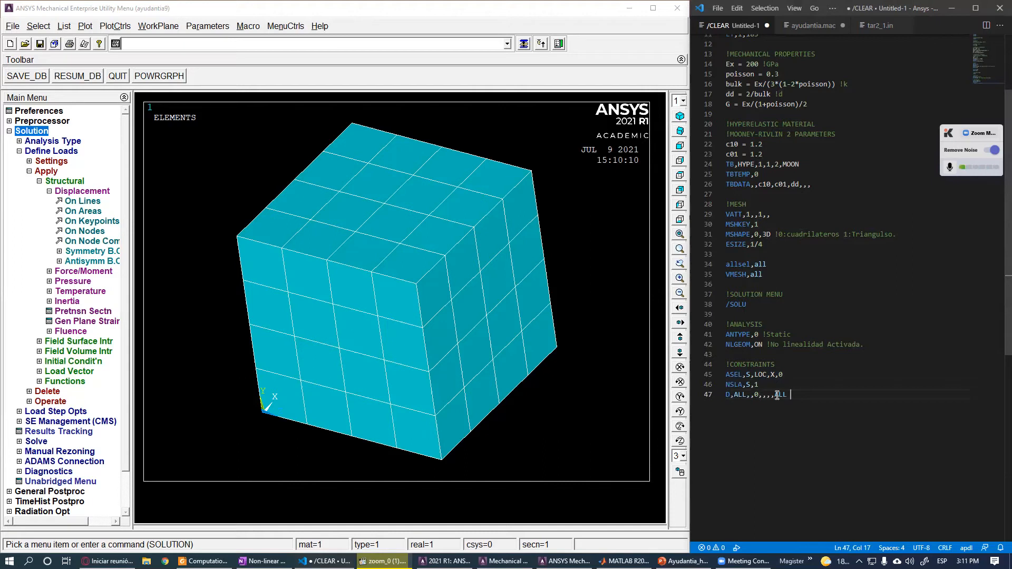
# - Try setting UX and then UY as the constrained degree of freedom in the D command
pyautogui.doubleClick(778, 394)
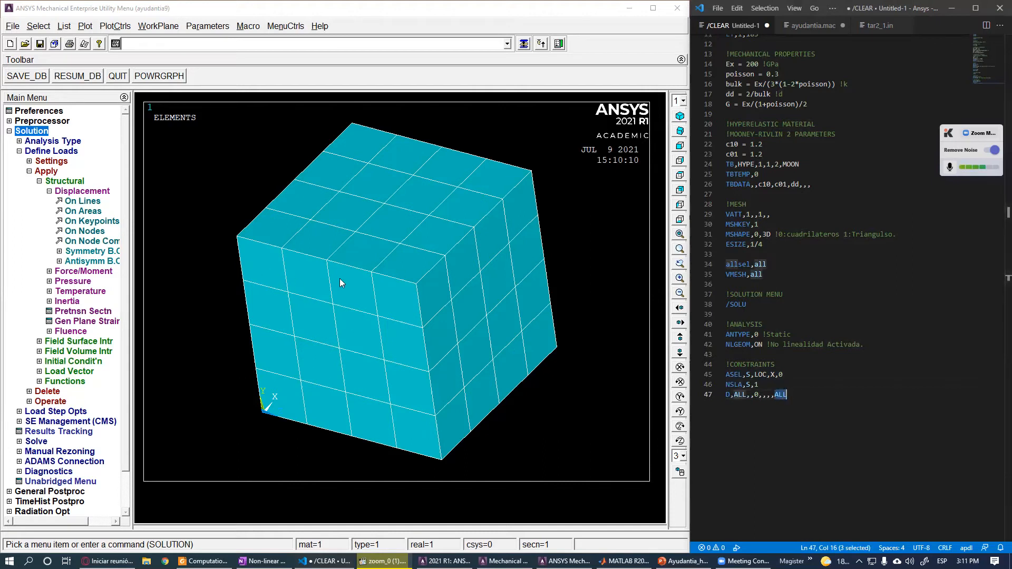
pyautogui.click(758, 404)
pyautogui.click(750, 401)
pyautogui.write('UX')
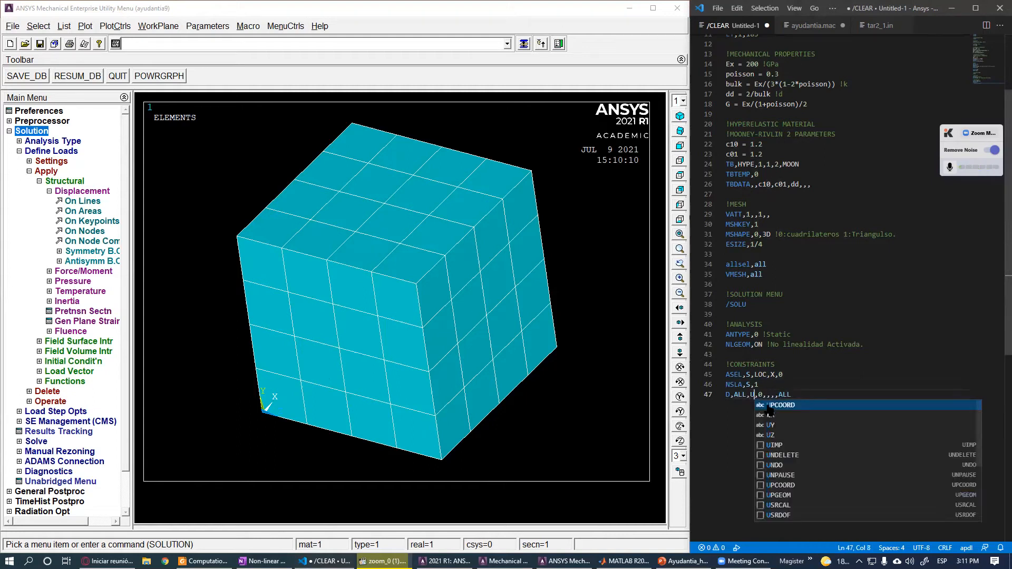
pyautogui.click(753, 395)
pyautogui.moveTo(752, 395); pyautogui.dragTo(758, 396)
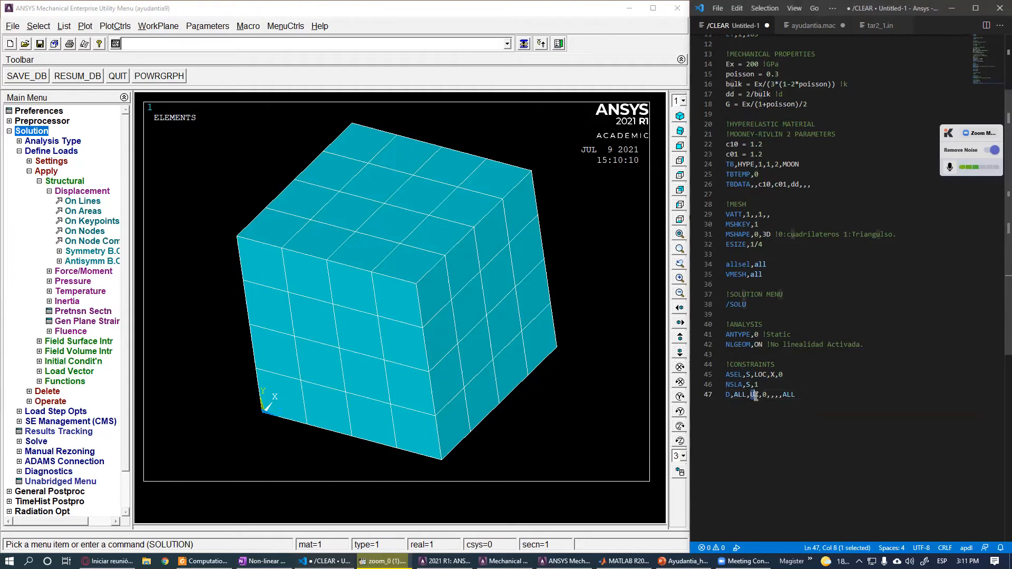
pyautogui.click(783, 395)
pyautogui.click(771, 395)
pyautogui.click(784, 395)
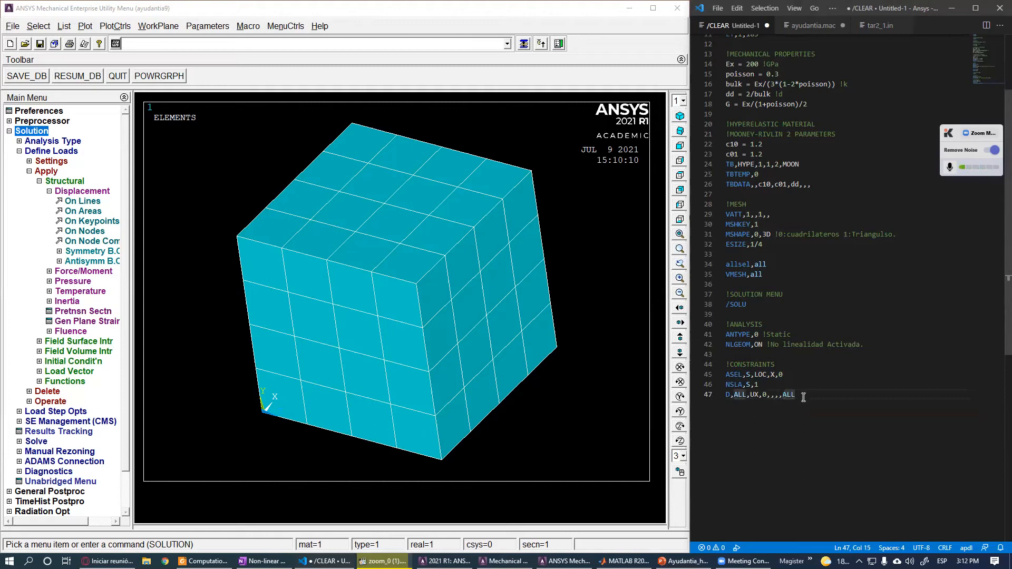
pyautogui.write('UY,')
pyautogui.moveTo(783, 396); pyautogui.dragTo(803, 395)
pyautogui.press('BackSpace')
pyautogui.click(758, 397)
pyautogui.press('BackSpace')
pyautogui.press('BackSpace')
pyautogui.click(786, 382)
pyautogui.click(800, 395)
pyautogui.press('Return')
pyautogui.click(756, 395)
pyautogui.click(733, 409)
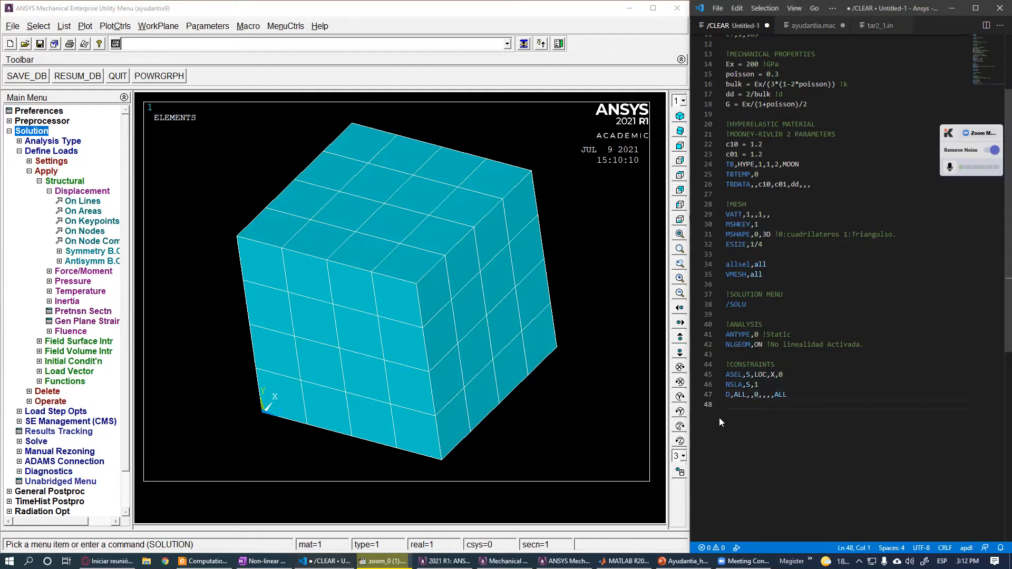
pyautogui.click(757, 394)
pyautogui.click(735, 402)
pyautogui.click(757, 394)
pyautogui.click(745, 404)
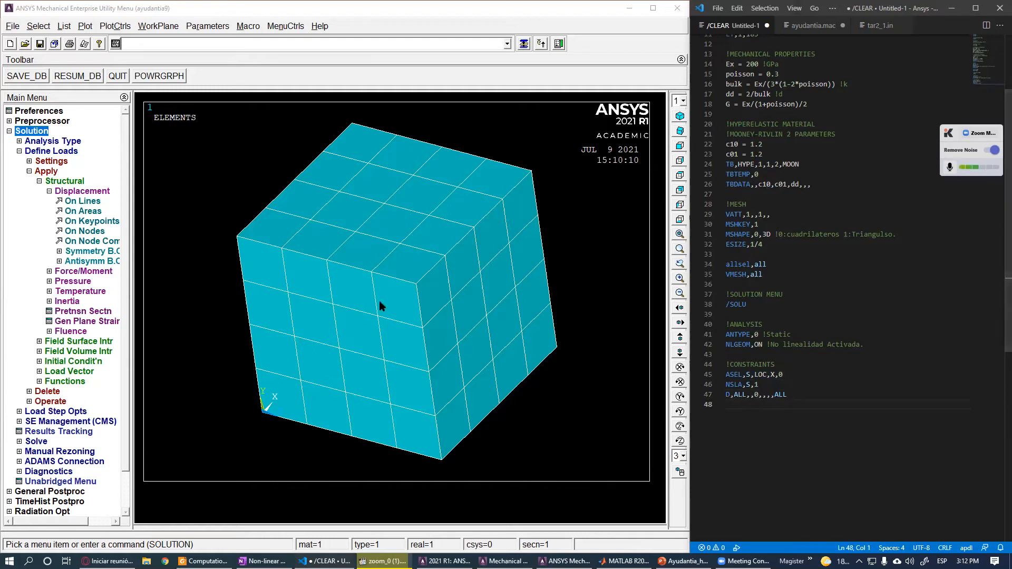
# - Copy the three constraint lines and run them in the ANSYS command line
pyautogui.moveTo(825, 416); pyautogui.dragTo(711, 376)
pyautogui.hotkey('ctrl', 'c')
pyautogui.click(361, 47)
pyautogui.hotkey('ctrl', 'v')
pyautogui.press('Return')
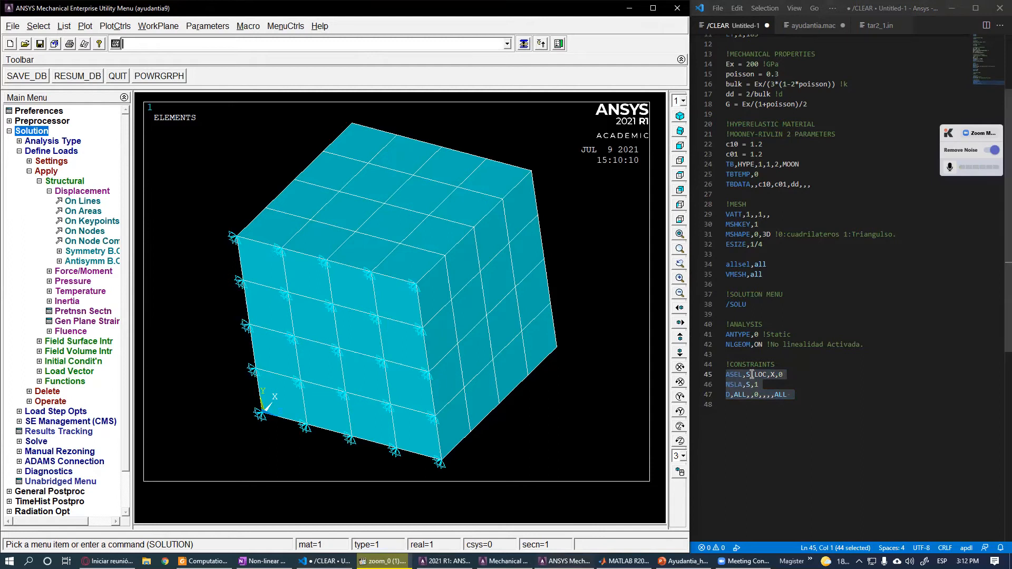
pyautogui.click(790, 416)
pyautogui.press('Return')
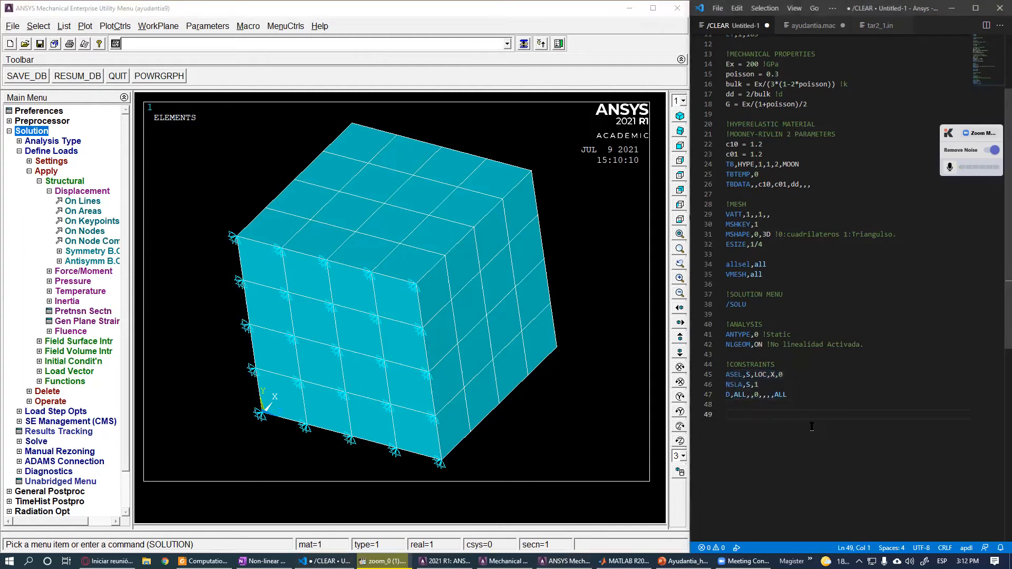
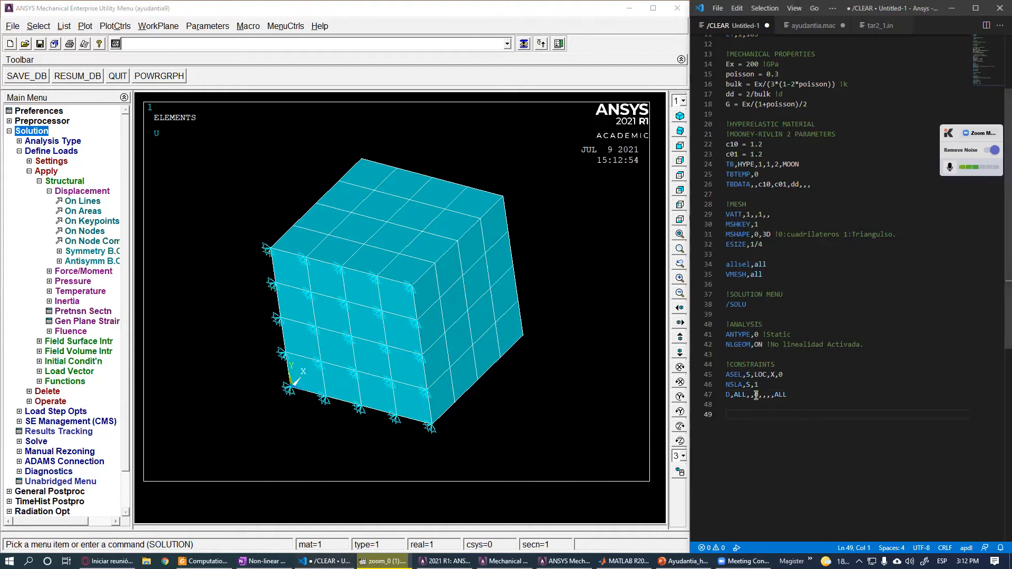
# - Start a new constraint block with the line ASEL,S,LOC,Z,0 to select the areas at Z = 0
pyautogui.moveTo(784, 374); pyautogui.dragTo(726, 375)
pyautogui.click(766, 427)
pyautogui.write('ASEL,S,')
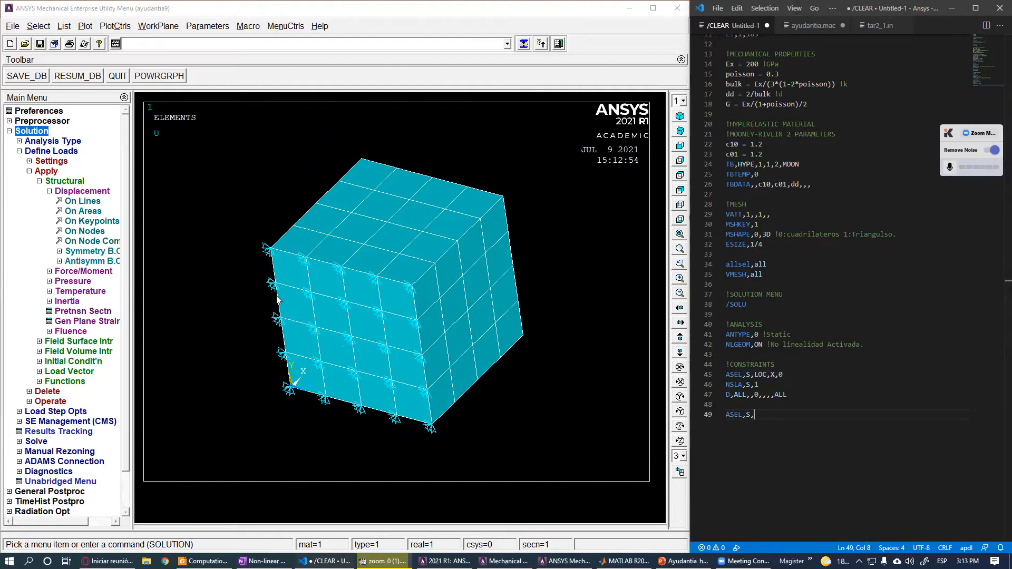
pyautogui.scroll(3, 290, 398)
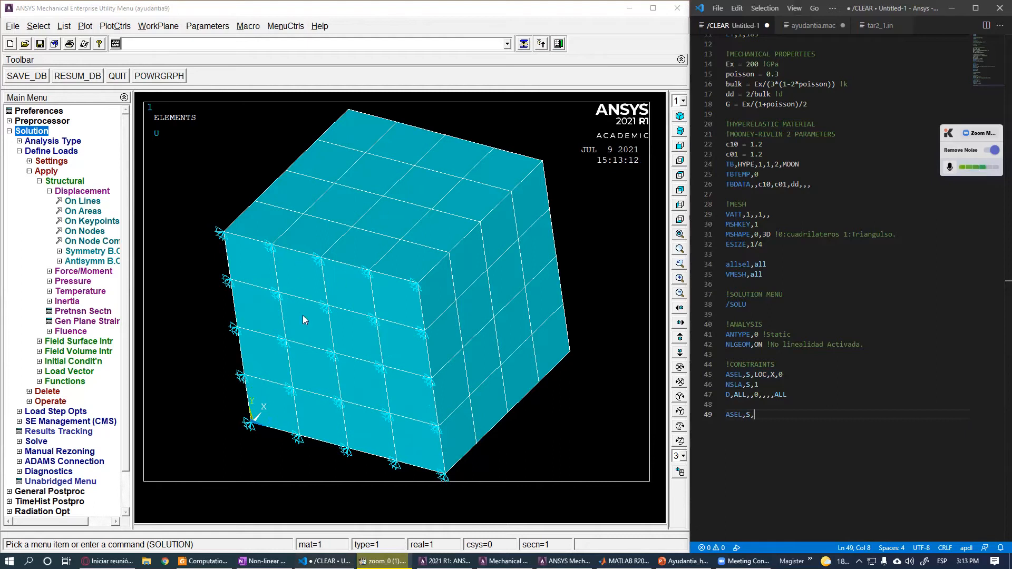
pyautogui.write('LOC')
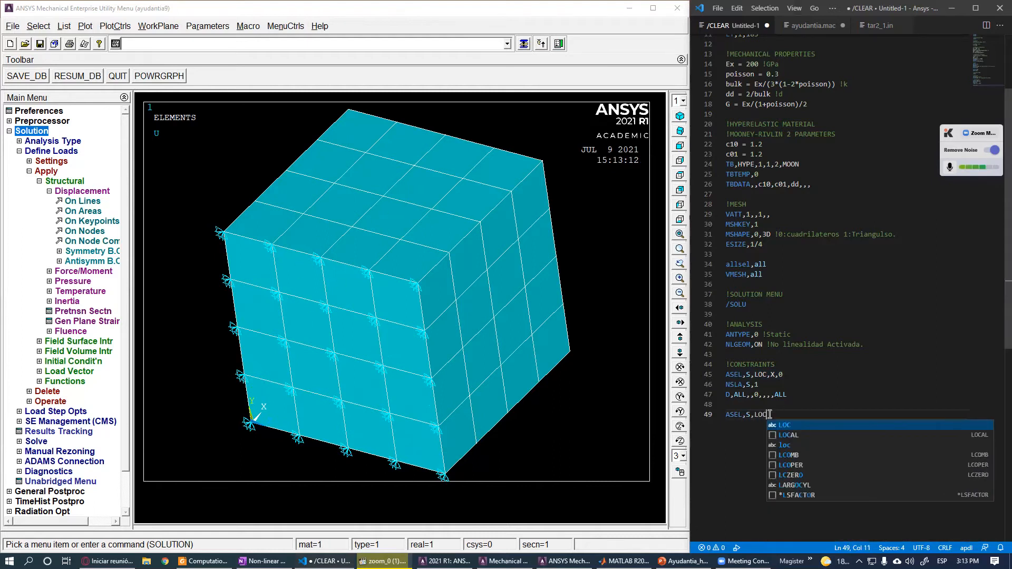
pyautogui.write(',Z,0')
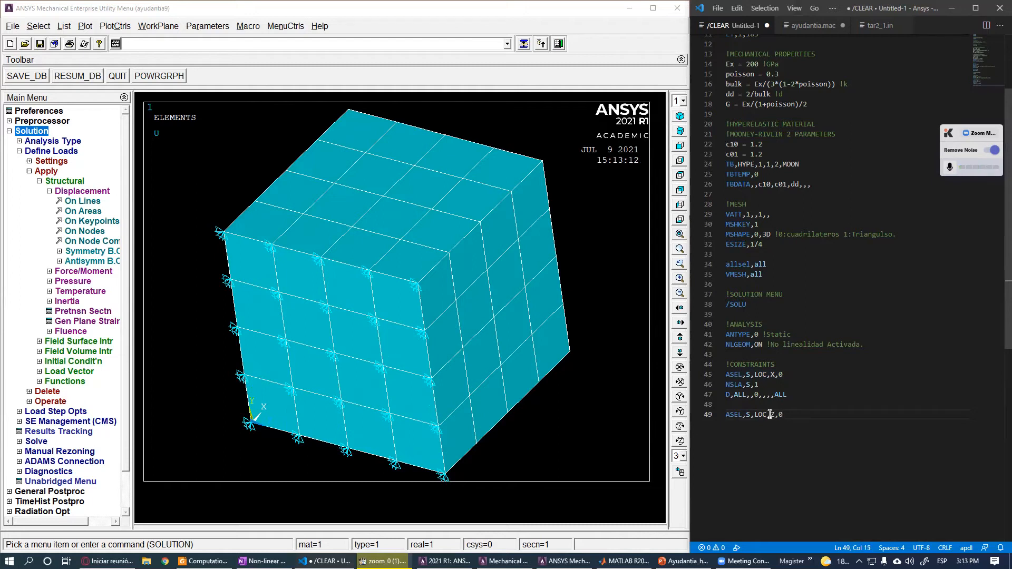
# - Add the line ASEL,A,LOC,Z,1 to add the areas at Z = 1 to the selection
pyautogui.moveTo(801, 405); pyautogui.dragTo(720, 373)
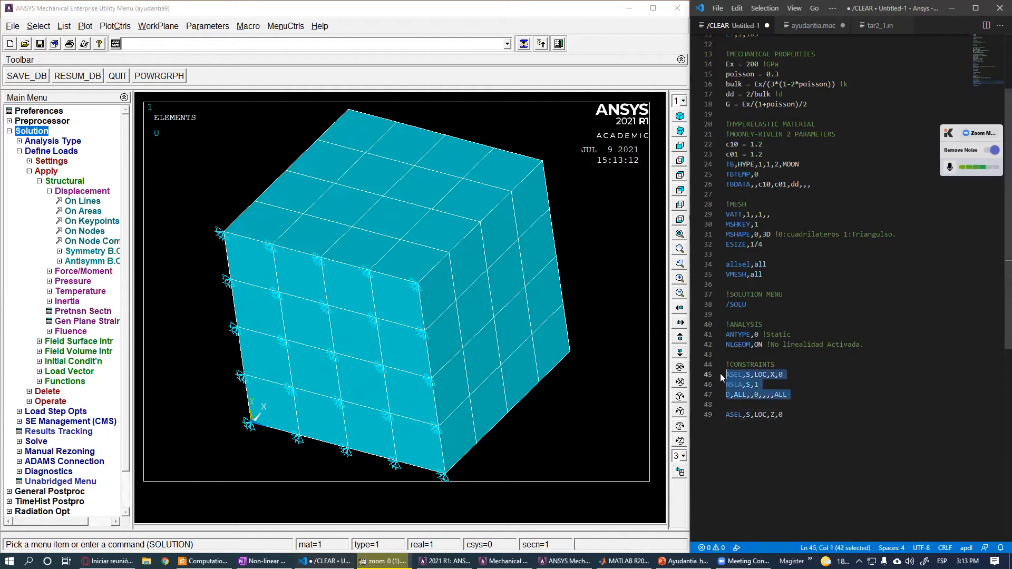
pyautogui.click(789, 424)
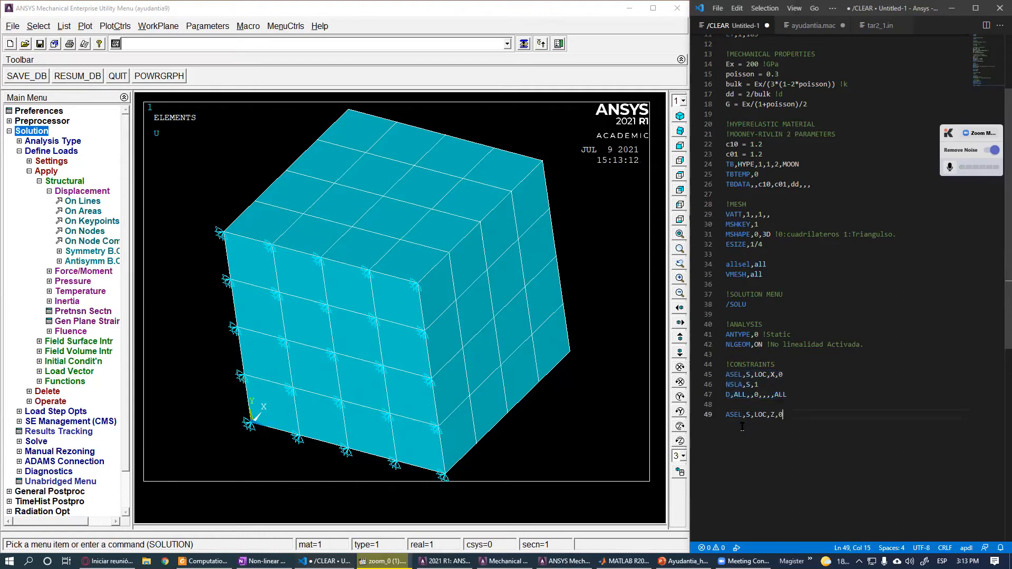
pyautogui.press('Return')
pyautogui.write('ASEL')
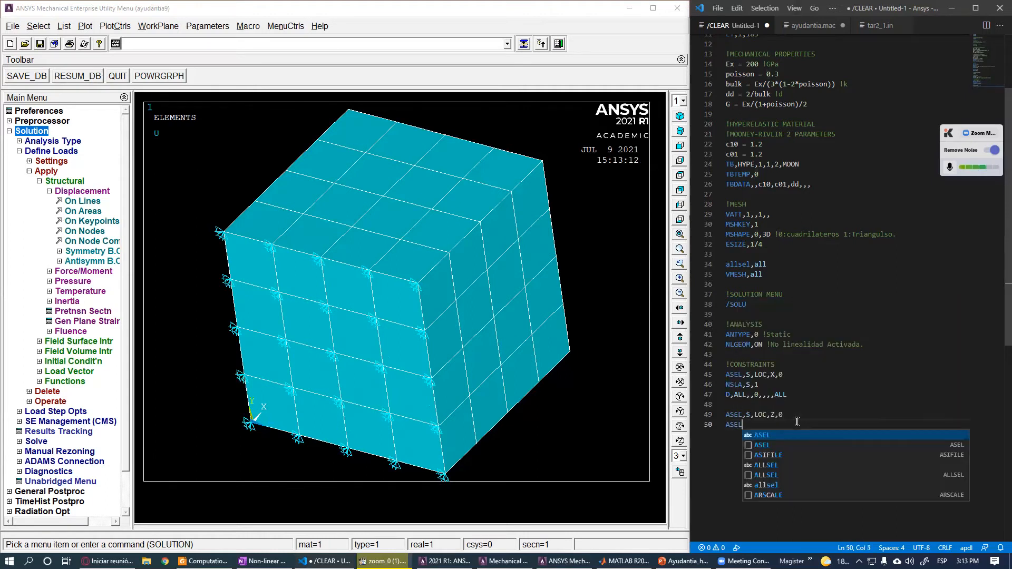
pyautogui.write(',A')
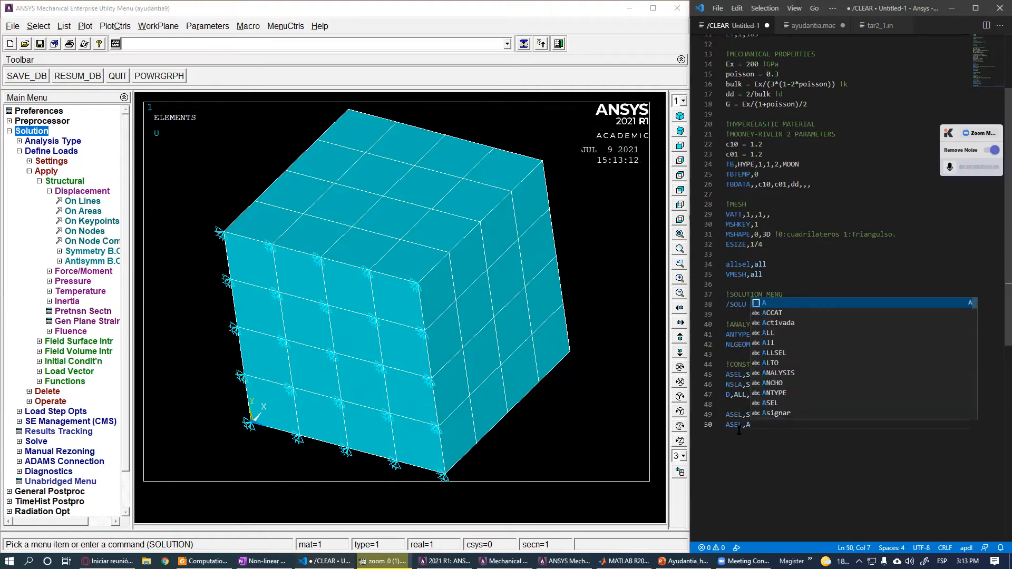
pyautogui.click(742, 426)
pyautogui.moveTo(751, 424); pyautogui.dragTo(748, 425)
pyautogui.click(792, 425)
pyautogui.moveTo(788, 415); pyautogui.dragTo(717, 415)
pyautogui.click(773, 424)
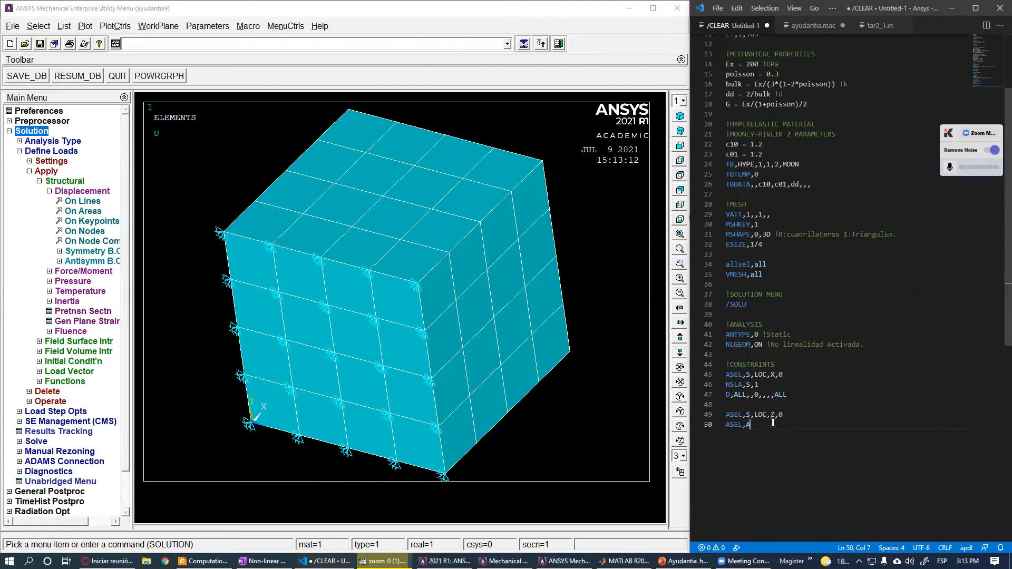
pyautogui.write(',LOC,z,')
pyautogui.click(775, 426)
pyautogui.press('BackSpace')
pyautogui.write('x,')
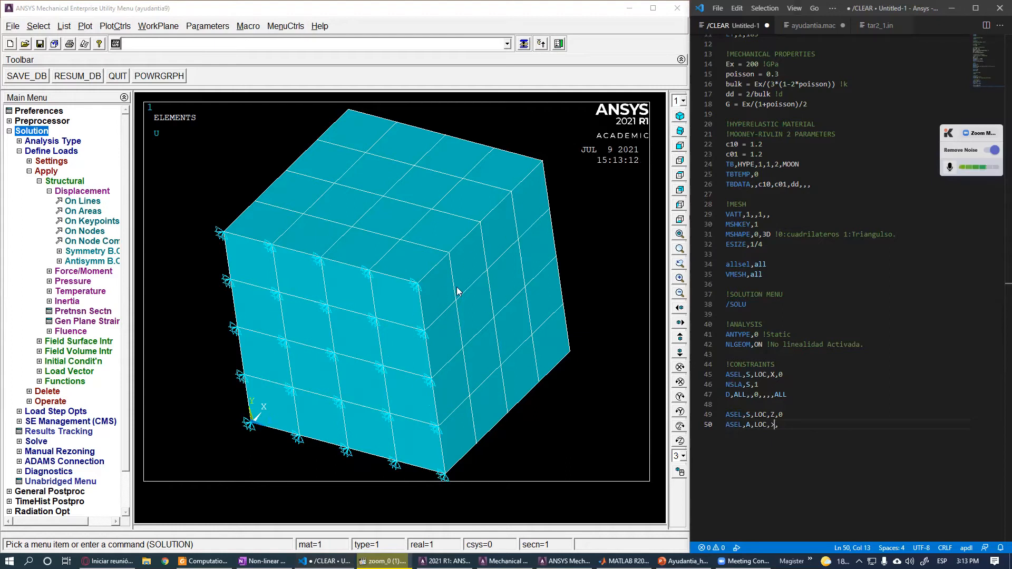
pyautogui.press('BackSpace')
pyautogui.write('Z')
pyautogui.press('Right')
pyautogui.write('1')
# - Add the lines ASEL,A,LOC,Y,0 and ASEL,A,LOC,Y,1 to also select the areas at Y = 0 and Y = 1
pyautogui.press('Return')
pyautogui.write('ASEl,A')
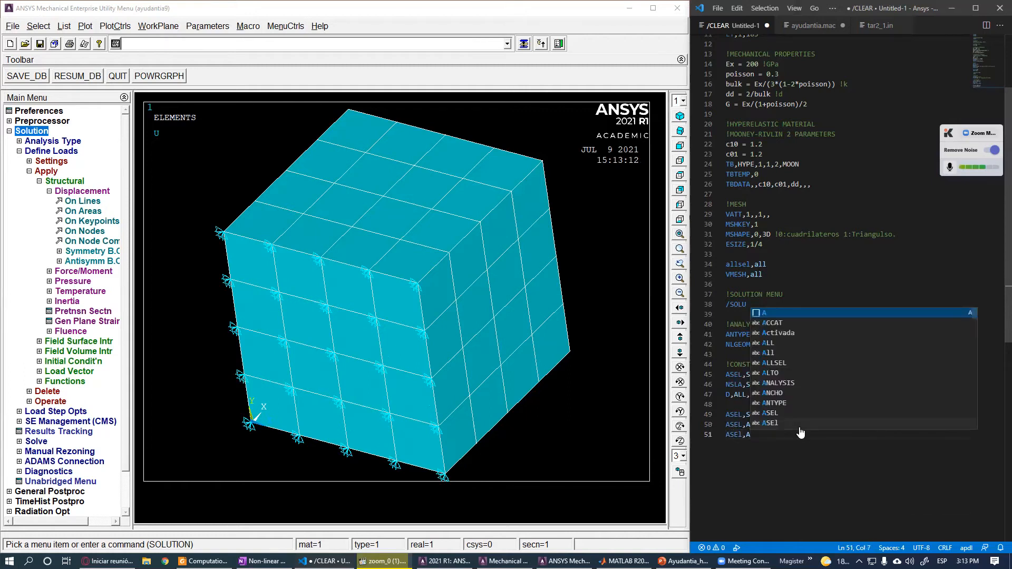
pyautogui.write(',LOC,')
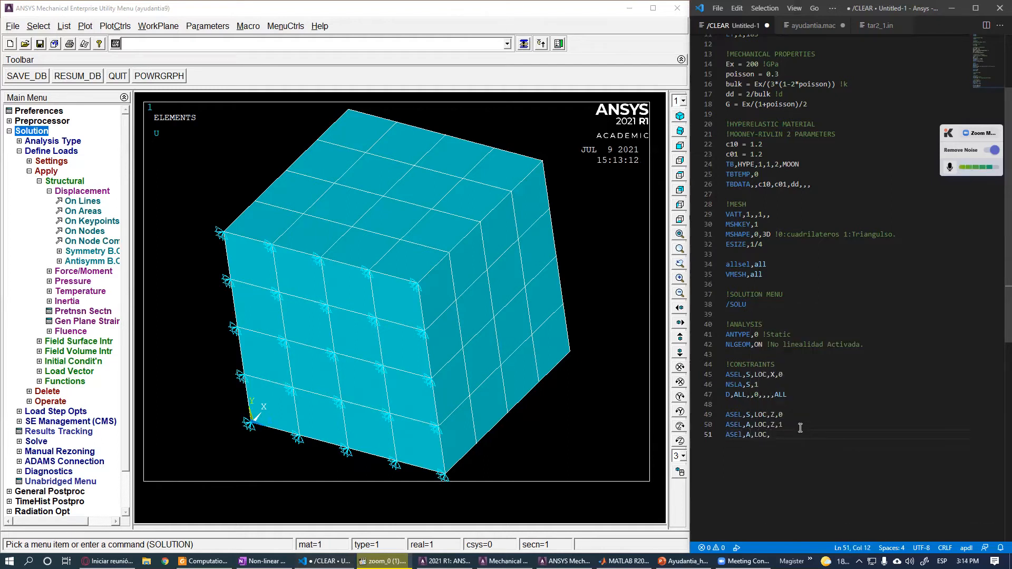
pyautogui.write('Y')
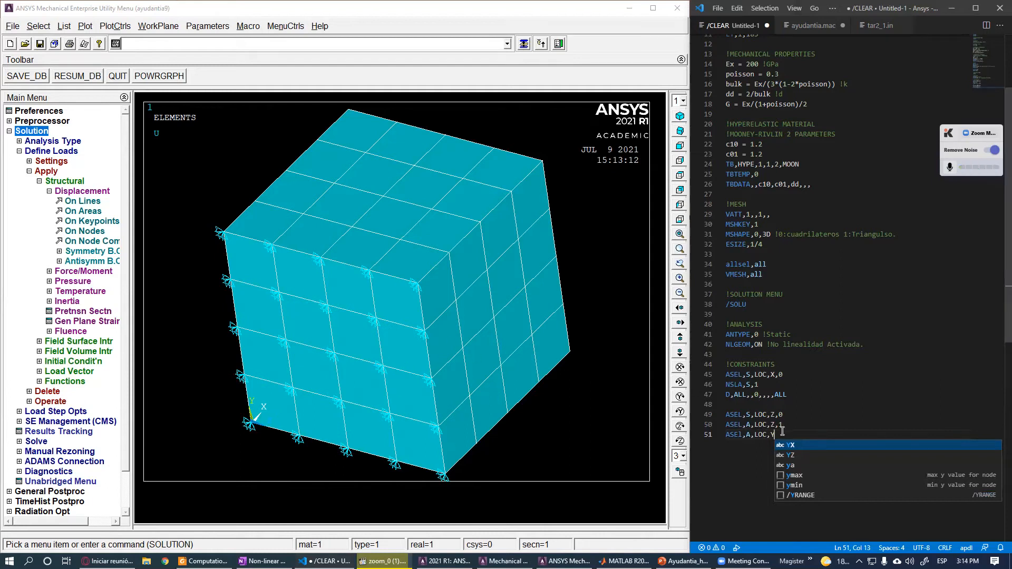
pyautogui.write(',0')
pyautogui.hotkey('ctrl', 'shift', 'Left')
pyautogui.hotkey('ctrl', 'shift', 'Left')
pyautogui.hotkey('ctrl', 'shift', 'Left')
pyautogui.hotkey('ctrl', 'shift', 'Left')
pyautogui.hotkey('ctrl', 'shift', 'Left')
pyautogui.hotkey('ctrl', 'shift', 'Left')
pyautogui.hotkey('ctrl', 'shift', 'Left')
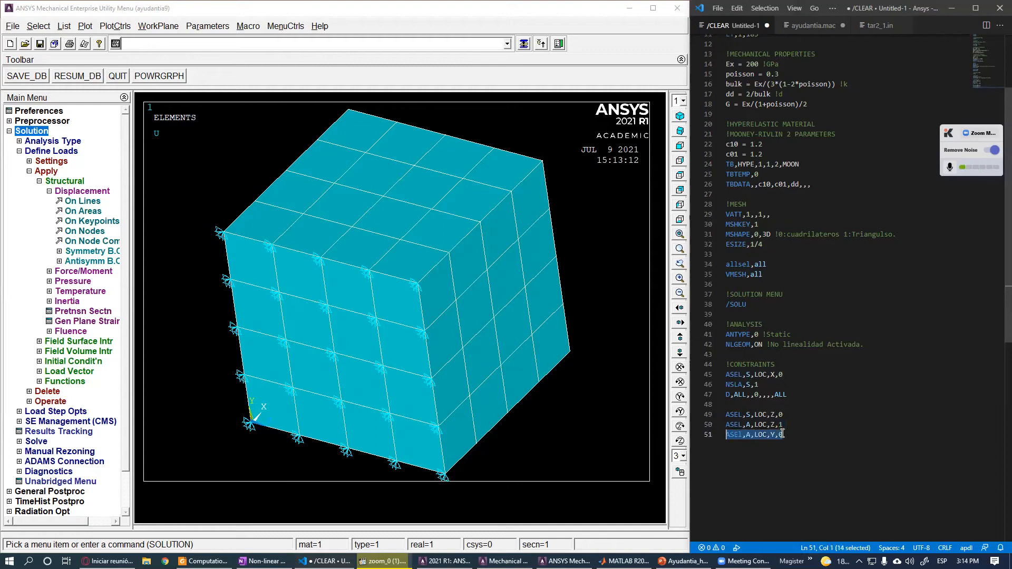
pyautogui.click(783, 433)
pyautogui.hotkey('shift', 'alt', 'Down')
pyautogui.press('BackSpace')
pyautogui.write('1')
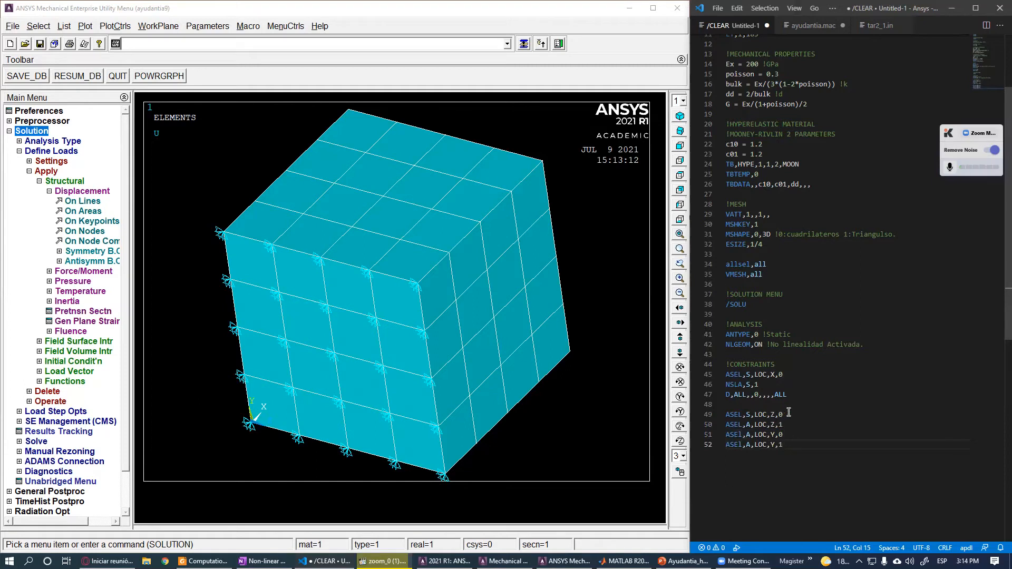
# - Add the line NSLA,S,1 to select the nodes attached to these selected areas
pyautogui.moveTo(786, 415); pyautogui.dragTo(728, 446)
pyautogui.click(786, 425)
pyautogui.click(784, 446)
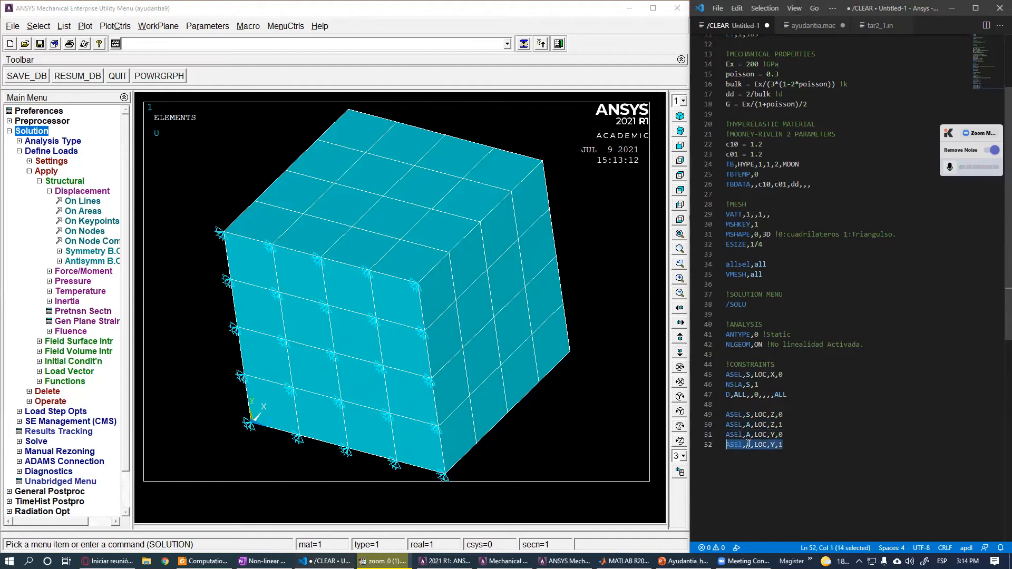
pyautogui.doubleClick(748, 428)
pyautogui.doubleClick(748, 437)
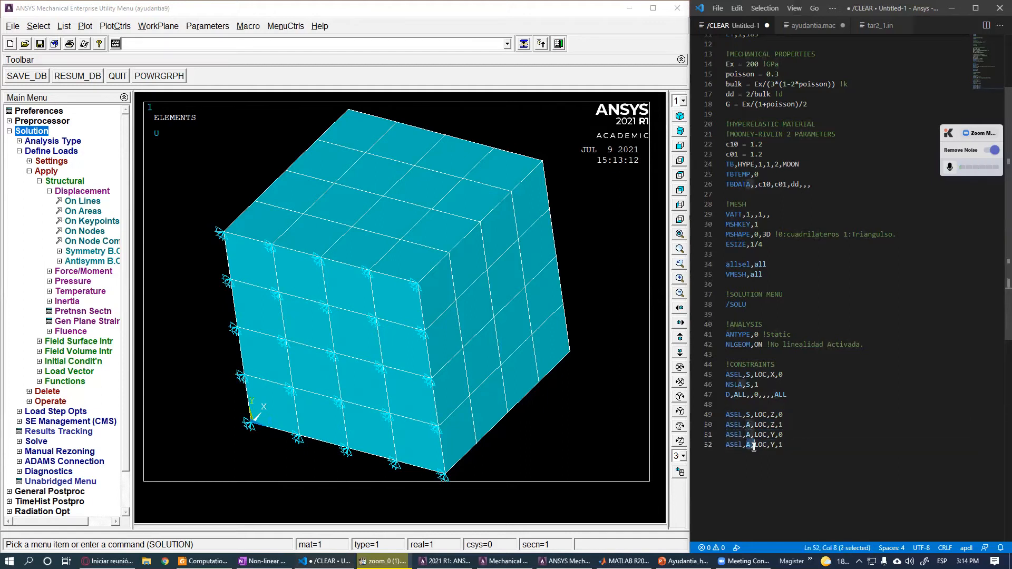
pyautogui.click(815, 453)
pyautogui.press('Return')
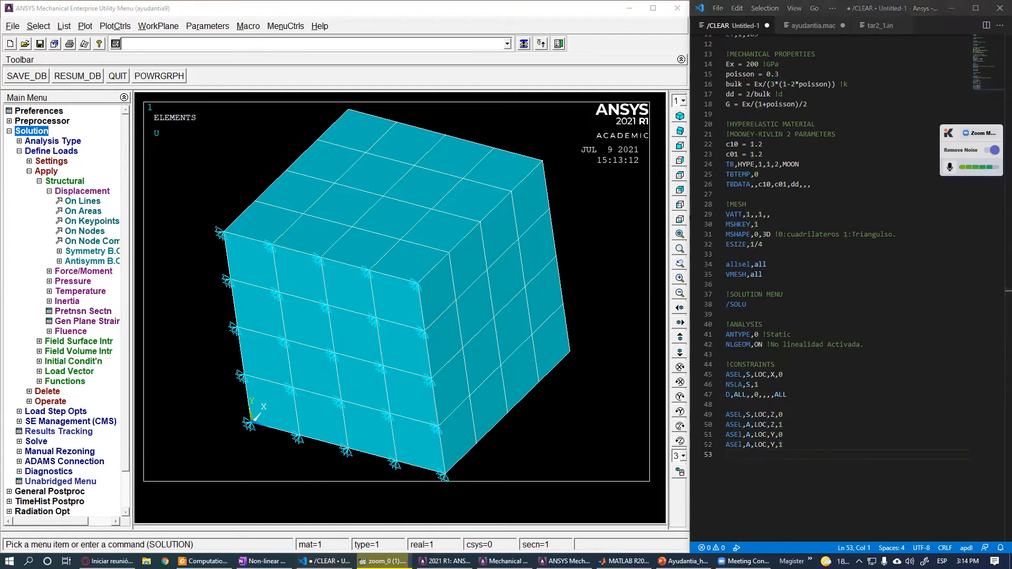
pyautogui.click(830, 472)
pyautogui.write('NSLA,S,1')
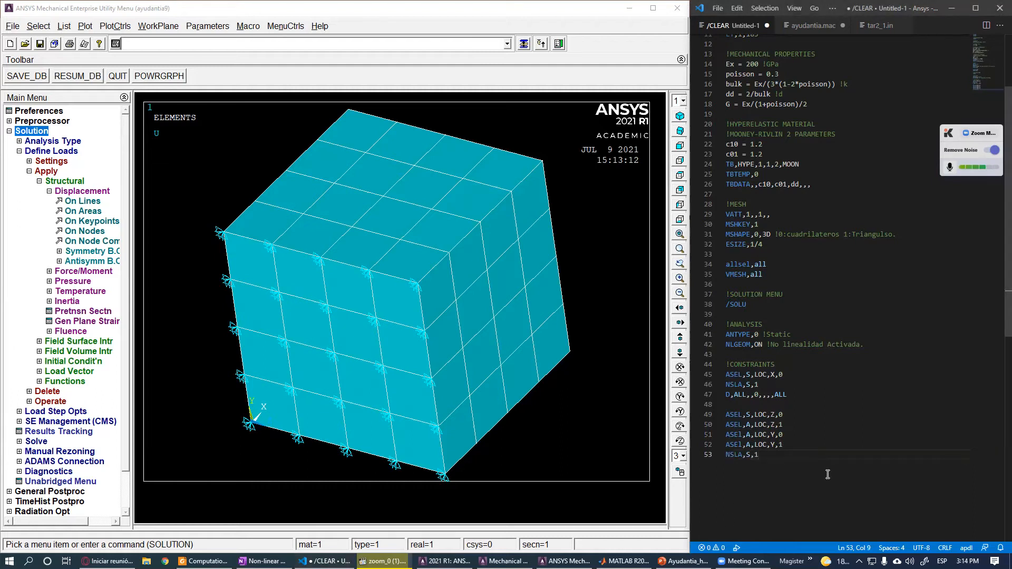
pyautogui.press('Return')
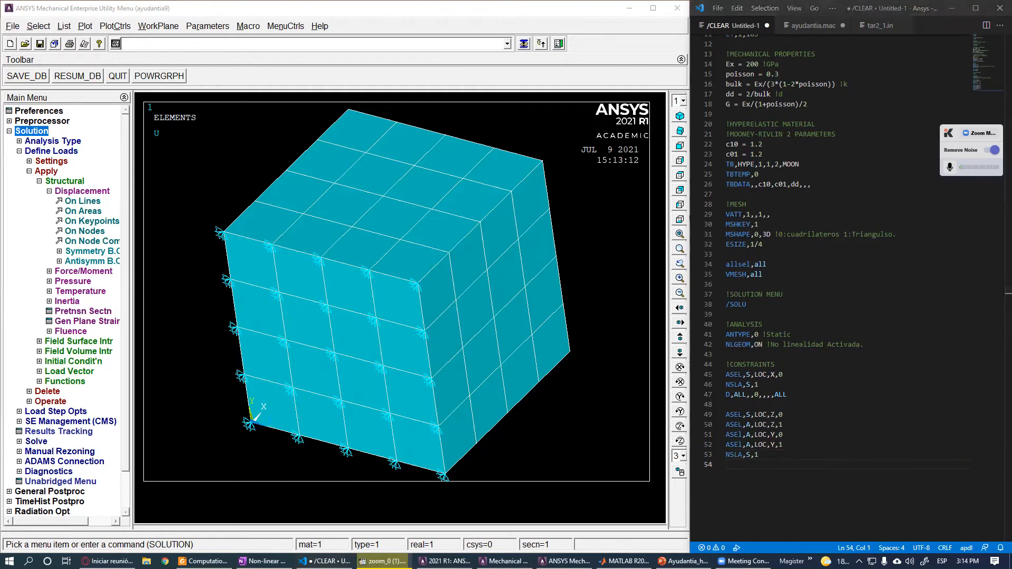
# - Add the line D,ALL,UY,0,,,,UZ to fix UY and UZ of the selected nodes at zero
pyautogui.write('D,ALL,UY,0,,,,UZ')
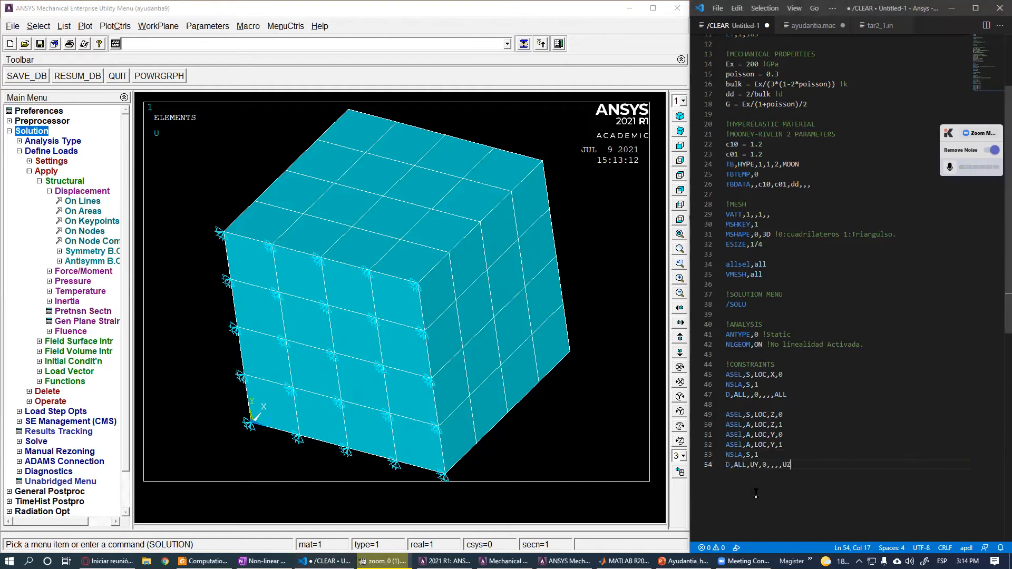
pyautogui.doubleClick(756, 467)
pyautogui.click(785, 464)
pyautogui.doubleClick(785, 464)
# - Copy the six new constraint lines and run them in the ANSYS command line
pyautogui.moveTo(802, 469); pyautogui.dragTo(727, 415)
pyautogui.hotkey('ctrl', 'c')
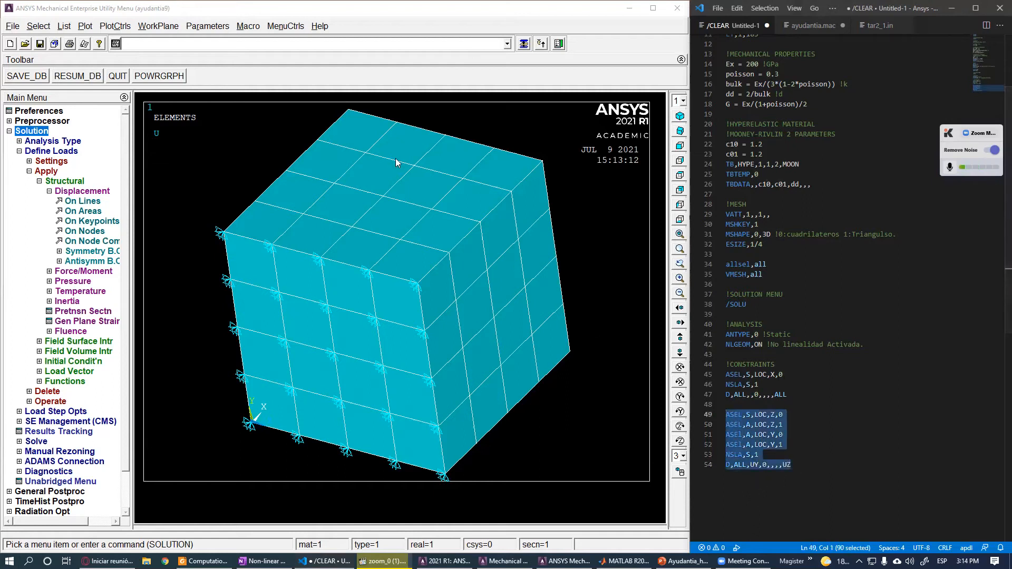
pyautogui.click(285, 44)
pyautogui.hotkey('ctrl', 'v')
pyautogui.press('Return')
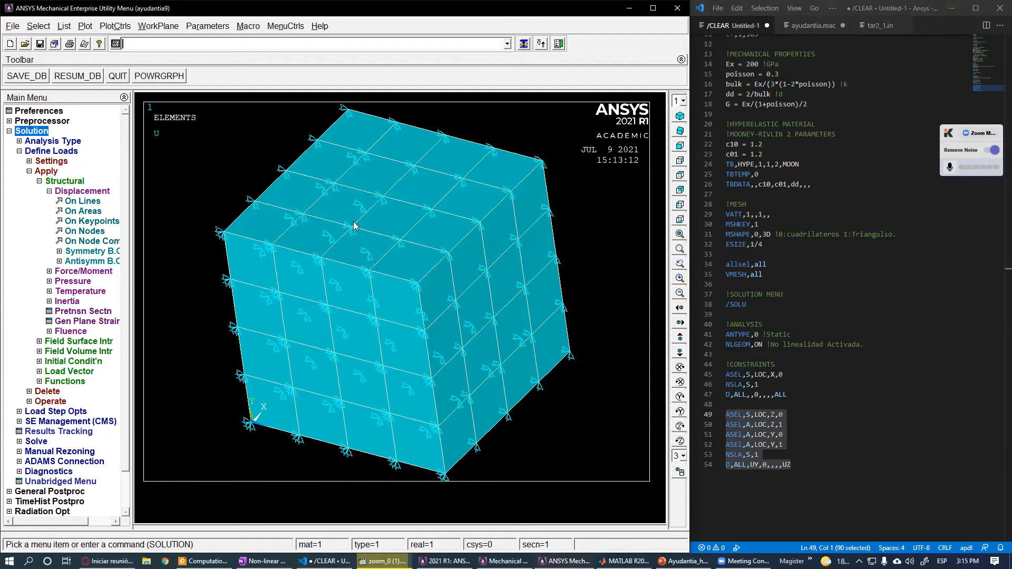
# - Add a !MOTION comment section and define the parameter disp = 1
pyautogui.click(802, 481)
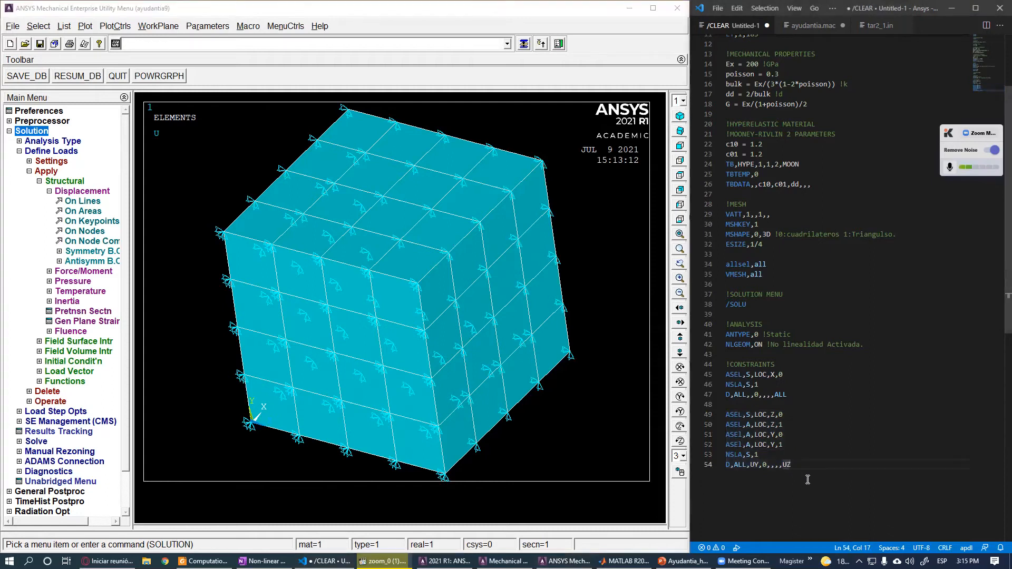
pyautogui.press('Return')
pyautogui.press('Return')
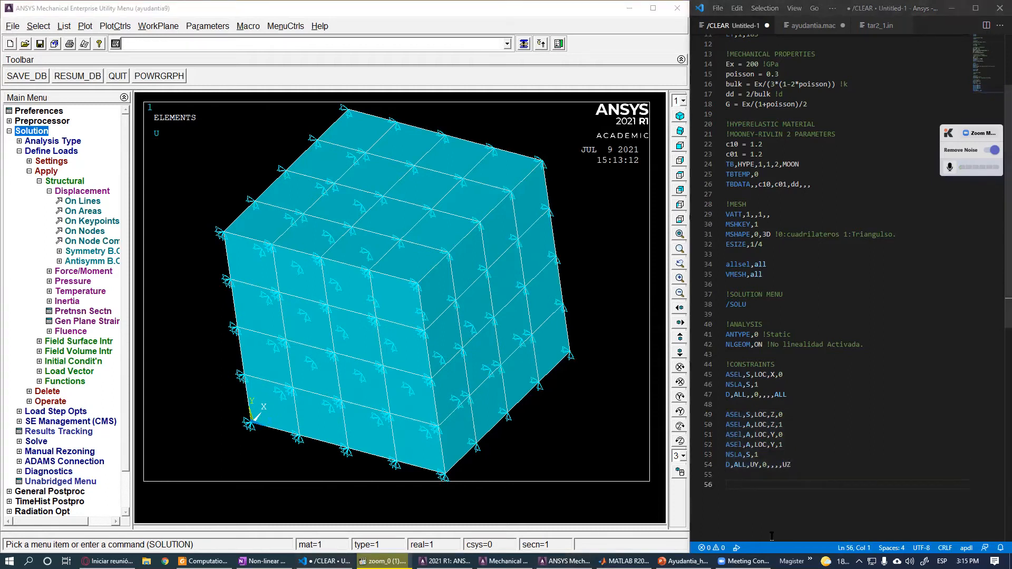
pyautogui.write('!MOTION')
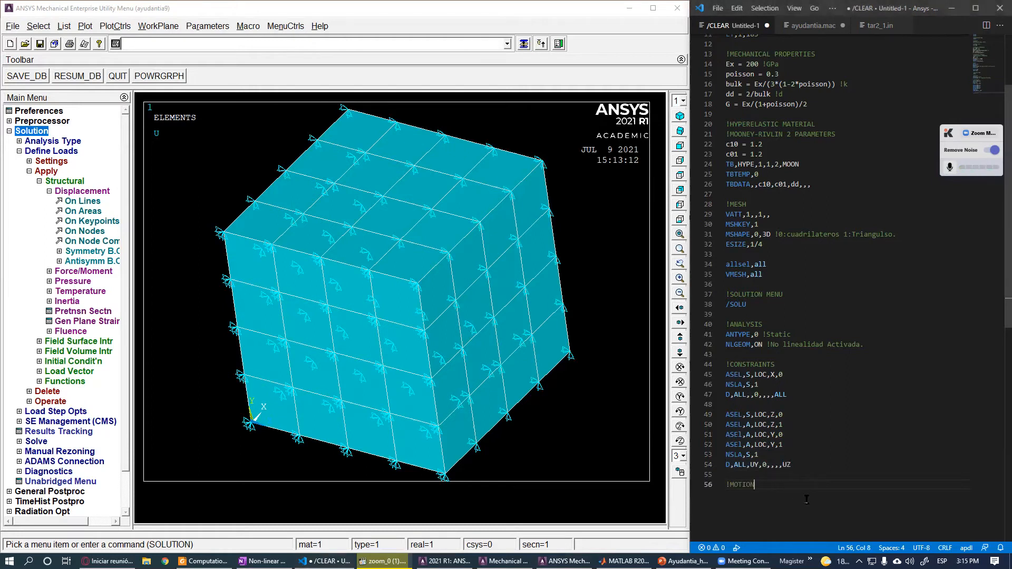
pyautogui.press('Return')
pyautogui.write('disp')
pyautogui.press('Return')
# - Add the line ASEL,S,LOC,X,1 to select the areas at X = 1 under the motion section
pyautogui.click(457, 138)
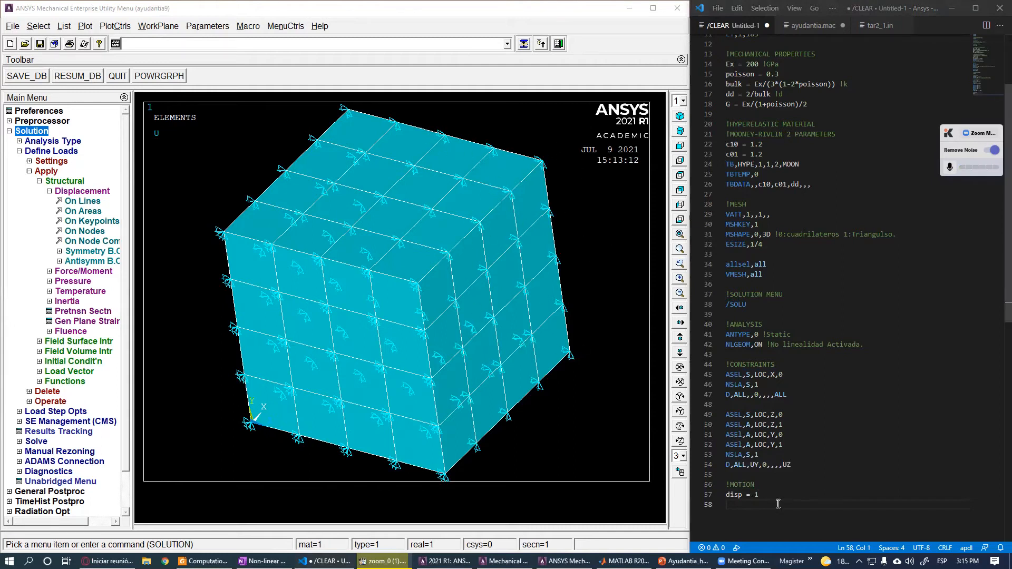
pyautogui.scroll(-2, 768, 503)
pyautogui.click(754, 454)
pyautogui.write('ASE')
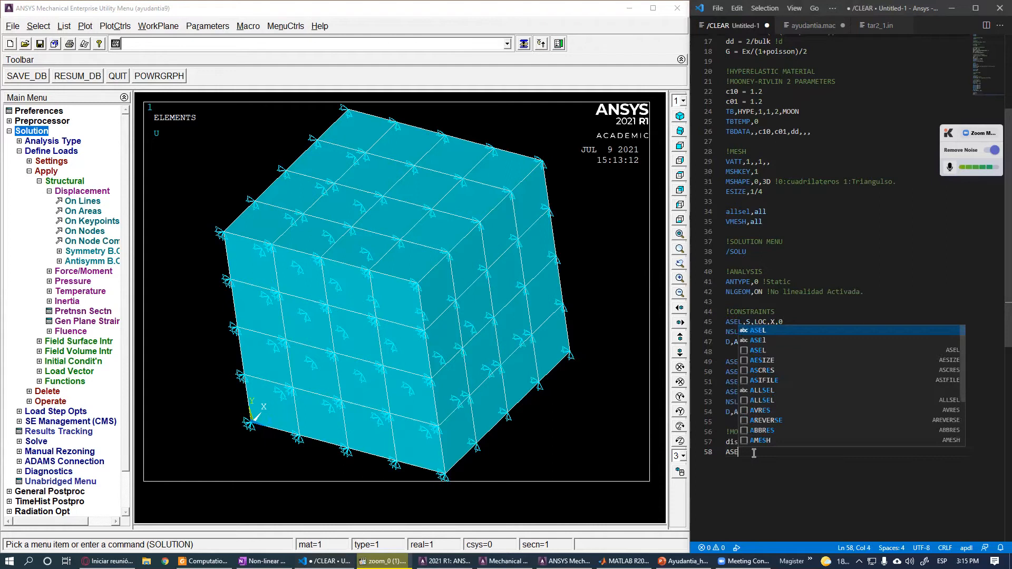
pyautogui.write('L,S')
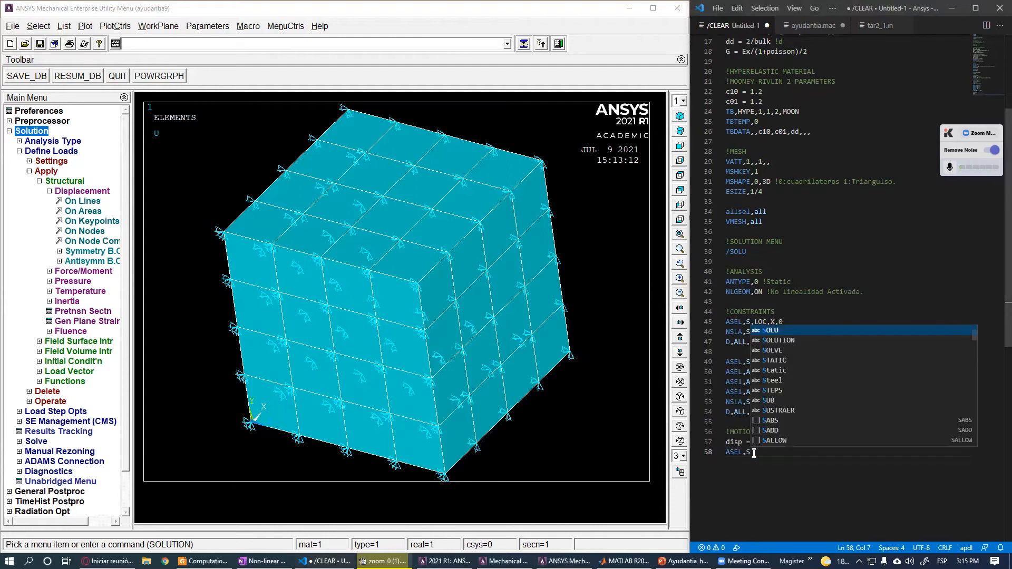
pyautogui.write(',LOC,X,')
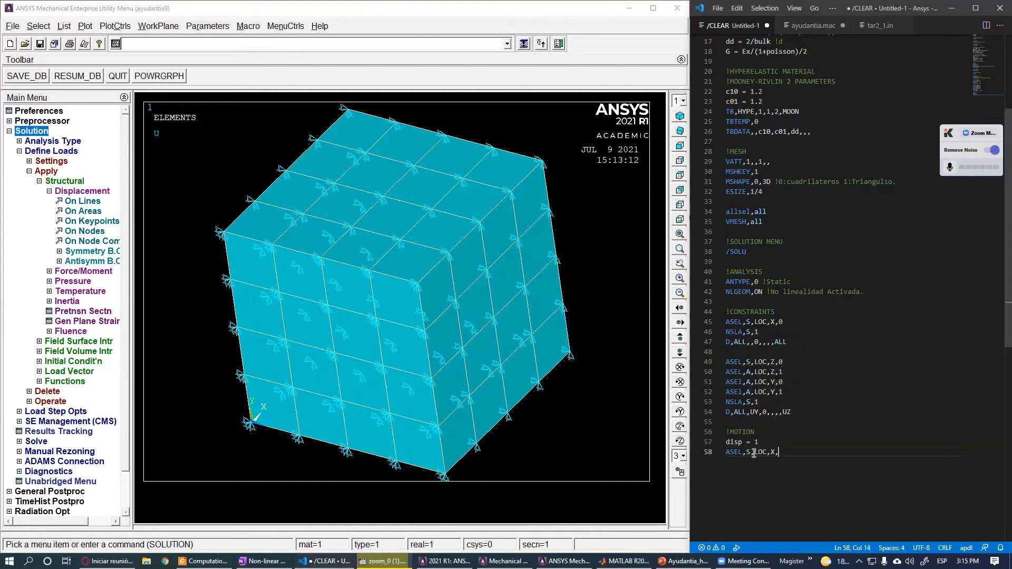
pyautogui.write('1')
# - Add NSLA,S,1 and D,ALL,UX,disp to impose the displacement disp in UX on those nodes
pyautogui.press('Return')
pyautogui.write('NSLA')
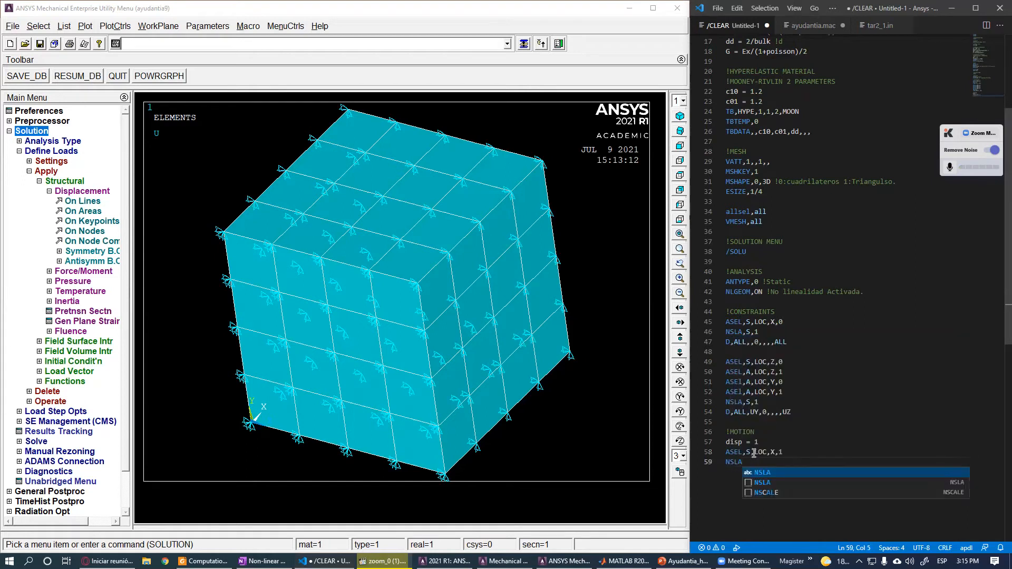
pyautogui.write(',S,1')
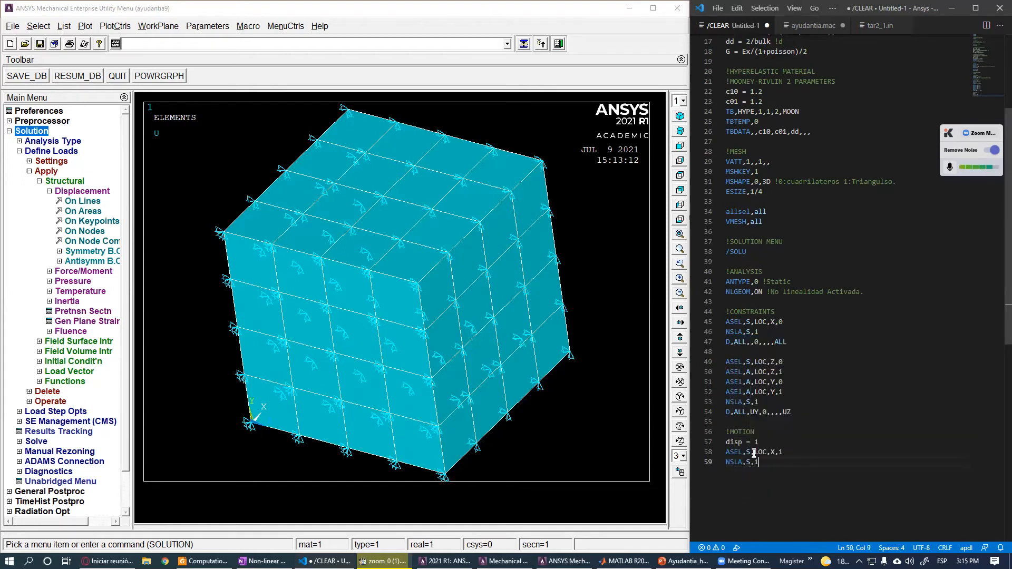
pyautogui.press('Return')
pyautogui.write('D,ALL,uX')
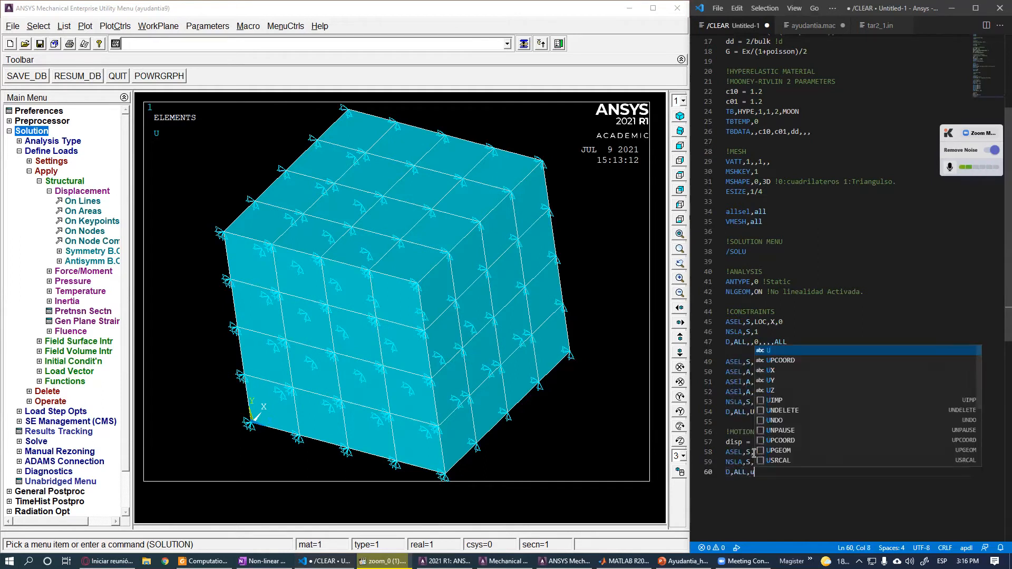
pyautogui.press('BackSpace')
pyautogui.press('BackSpace')
pyautogui.write('UX,')
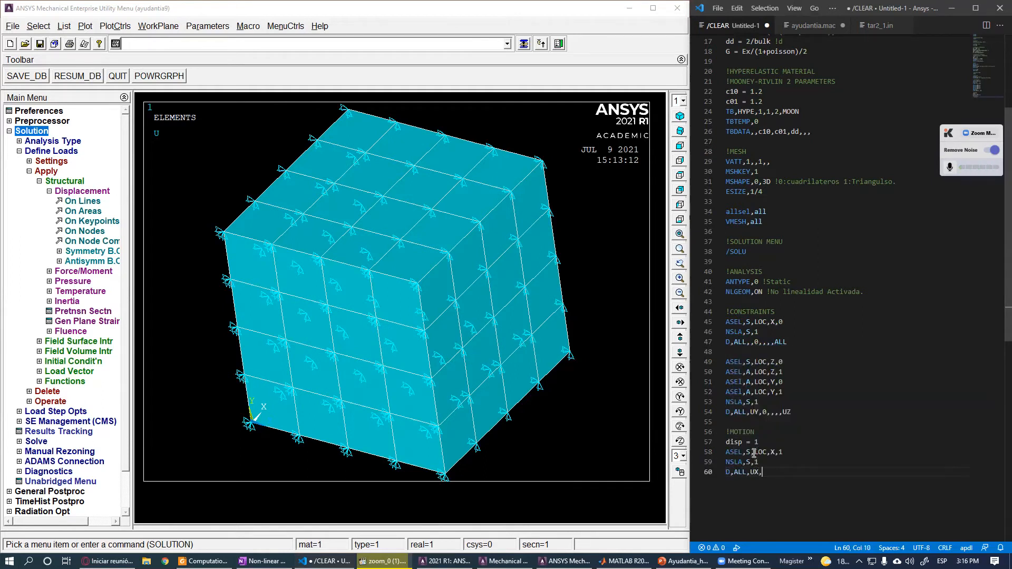
pyautogui.write('disp')
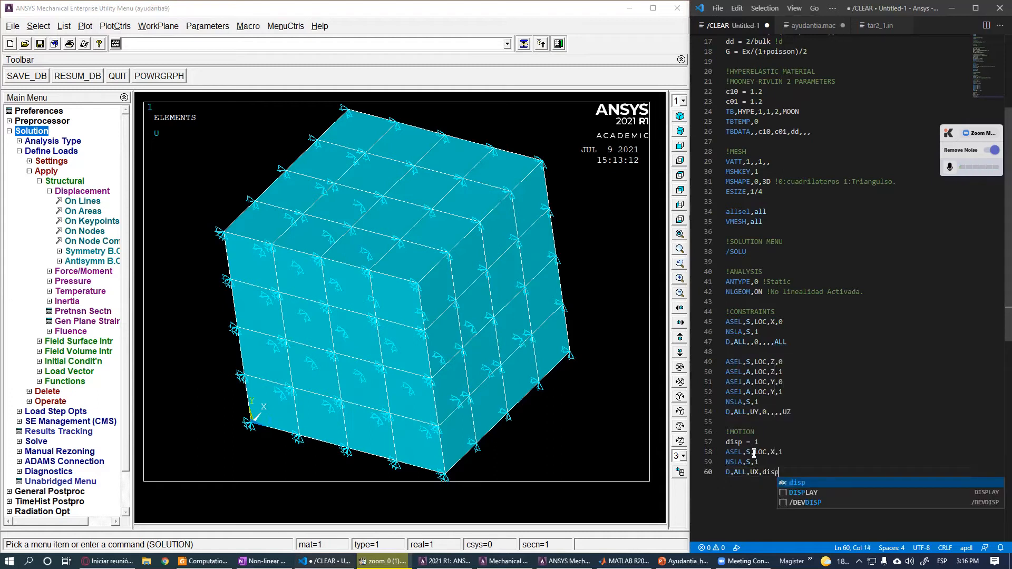
# - Close the motion section and add a !SOLVE comment section below it in the script
pyautogui.click(780, 436)
pyautogui.click(787, 476)
pyautogui.press('Return')
pyautogui.press('Return')
pyautogui.scroll(-1, 794, 470)
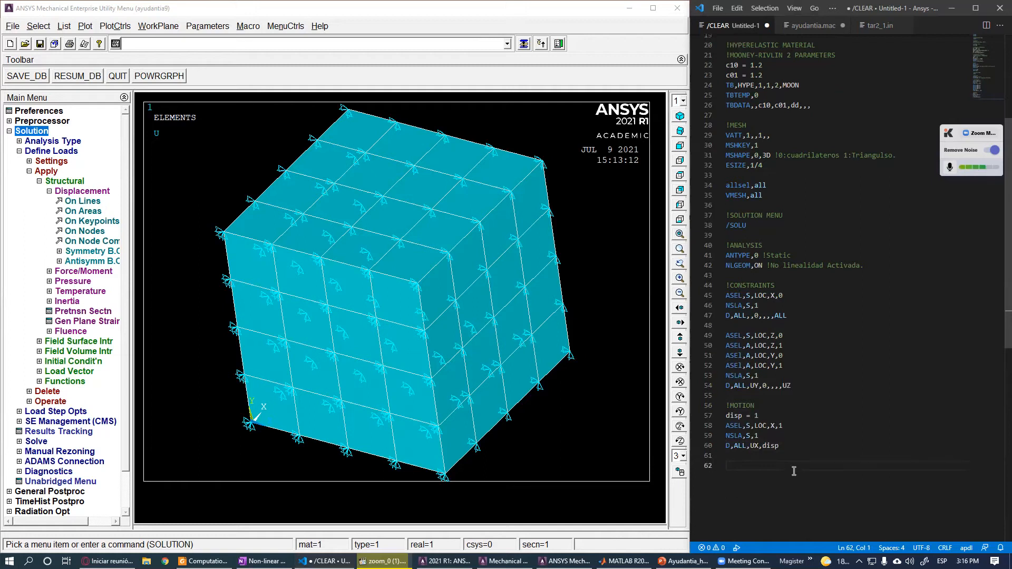
pyautogui.scroll(-1, 790, 477)
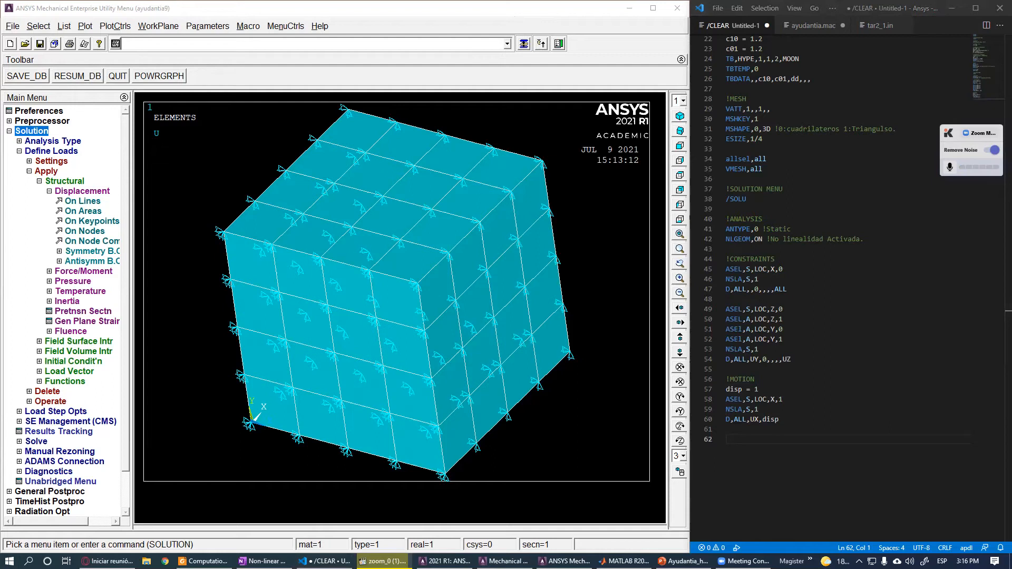
pyautogui.write('!SOLVE')
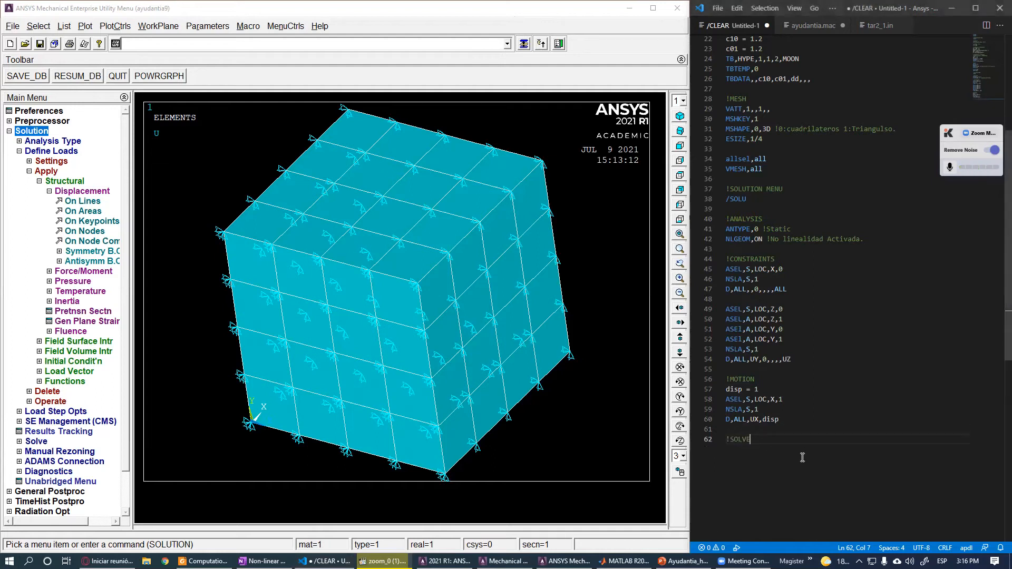
pyautogui.press('Return')
pyautogui.moveTo(781, 420); pyautogui.dragTo(727, 239)
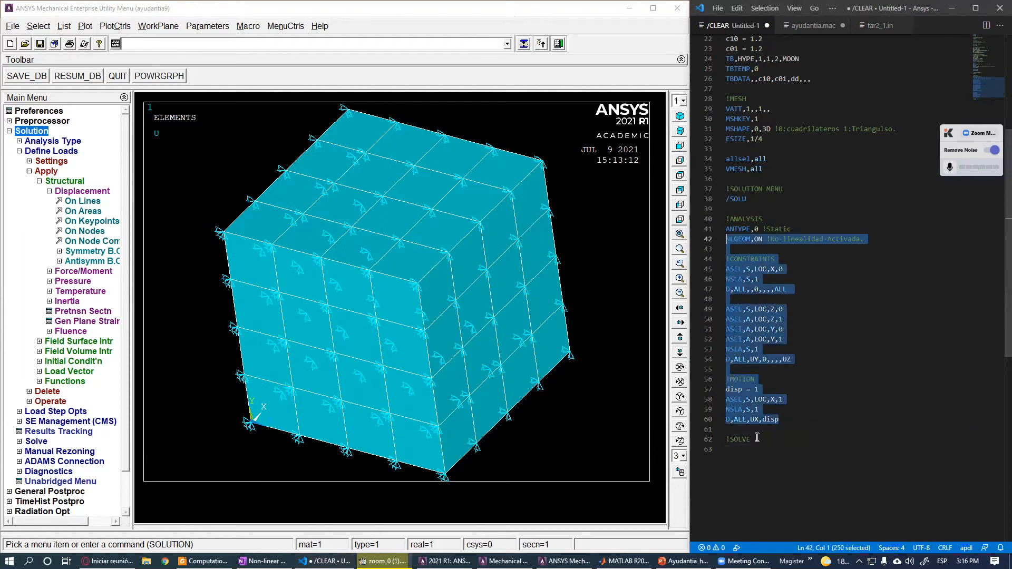
pyautogui.click(748, 452)
# - Add the commands ALLSEL,ALL and SOLVE under the !SOLVE section
pyautogui.write('ALLSE')
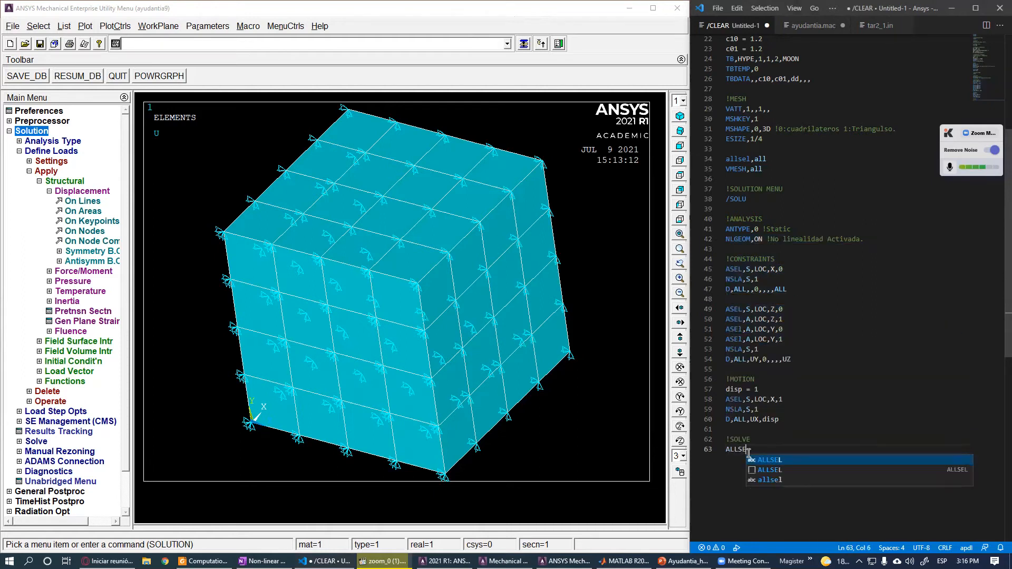
pyautogui.write('L,')
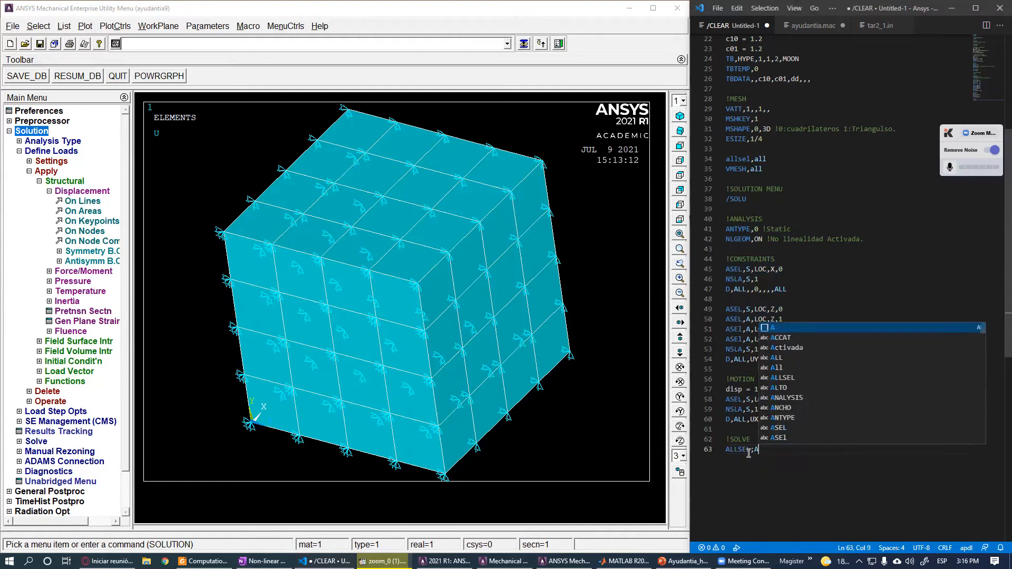
pyautogui.write('ALL')
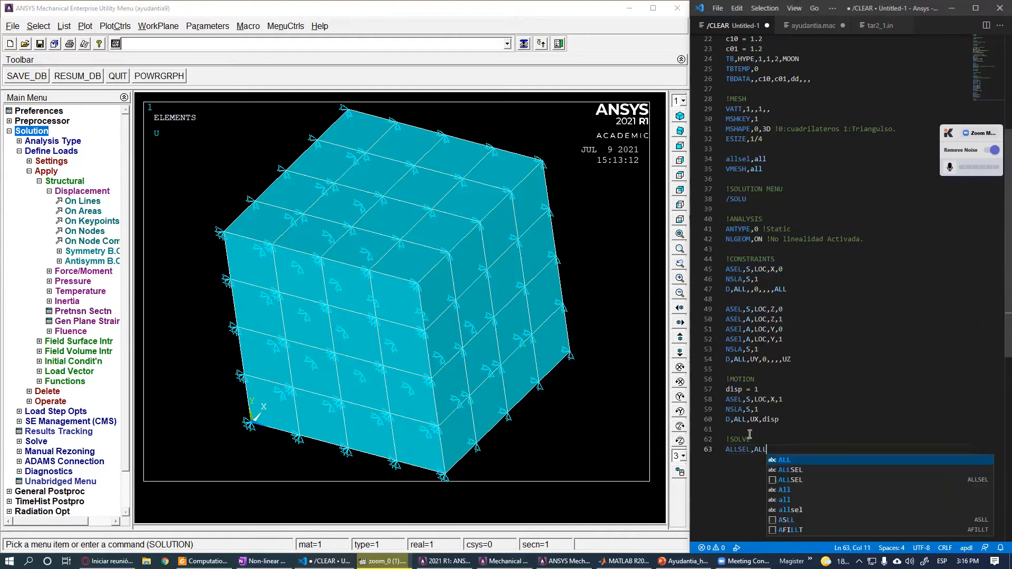
pyautogui.press('Escape')
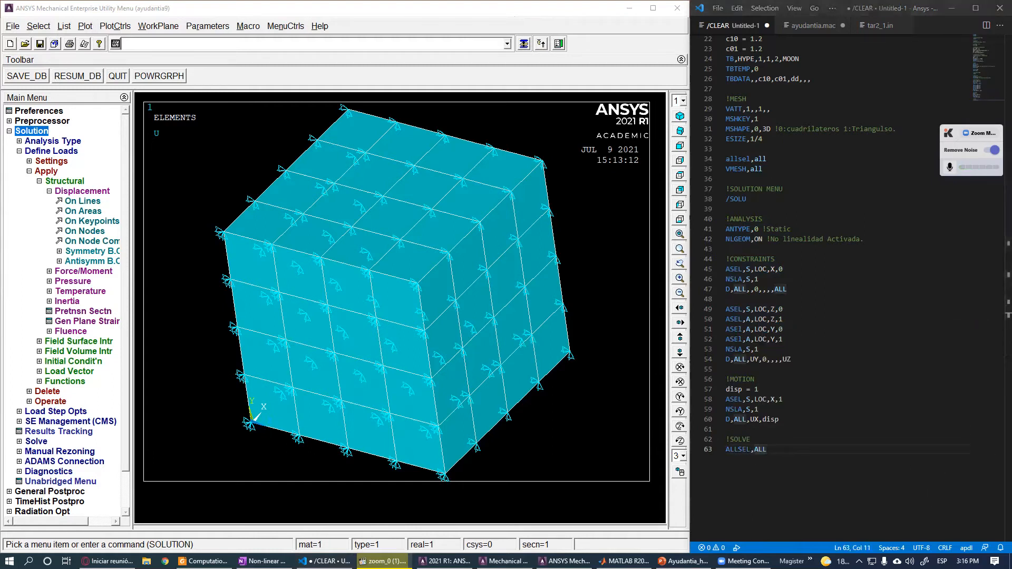
pyautogui.press('Return')
pyautogui.write('SOLVE')
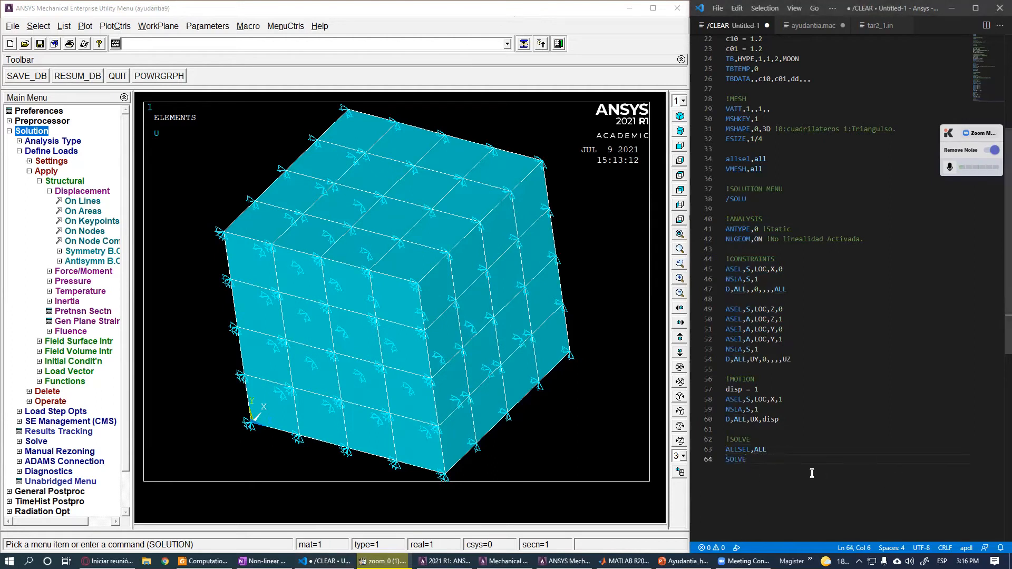
pyautogui.press('Return')
# - Paste the whole script into the ANSYS command line and run it, accepting to execute the solve despite the load-data warning
pyautogui.hotkey('ctrl', 'a')
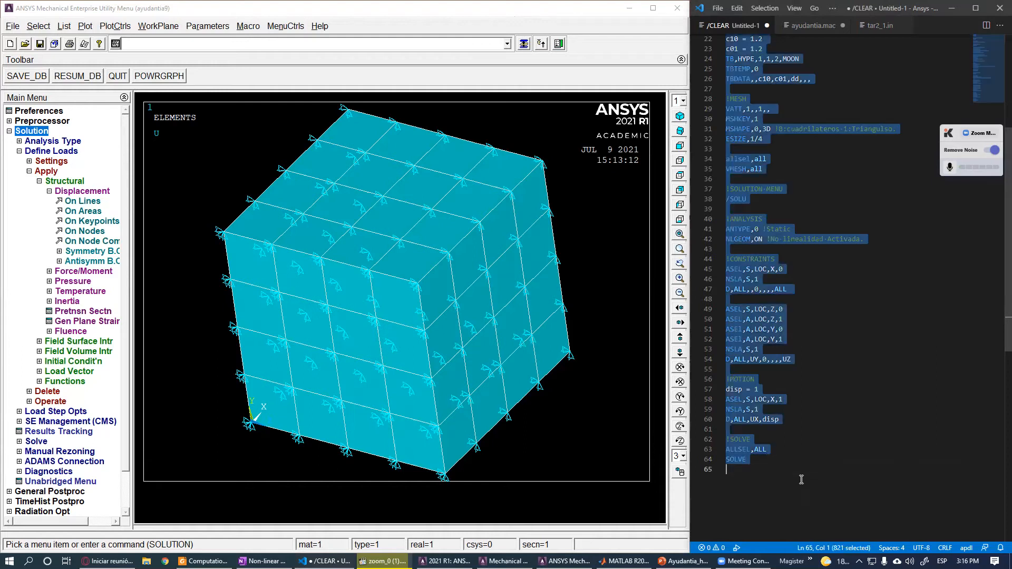
pyautogui.click(264, 42)
pyautogui.hotkey('ctrl', 'v')
pyautogui.press('Return')
pyautogui.press('Return')
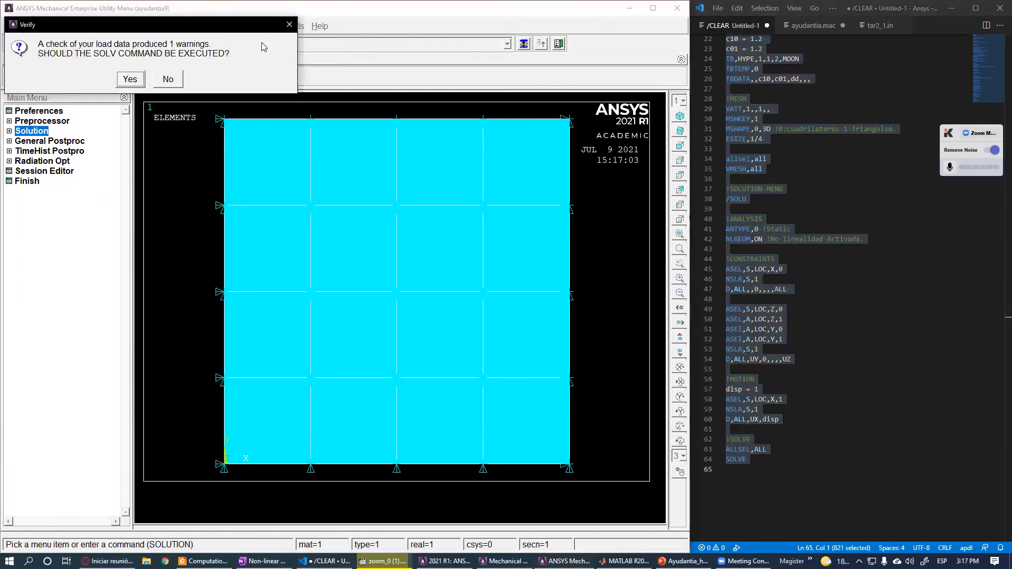
pyautogui.click(130, 79)
pyautogui.press('Return')
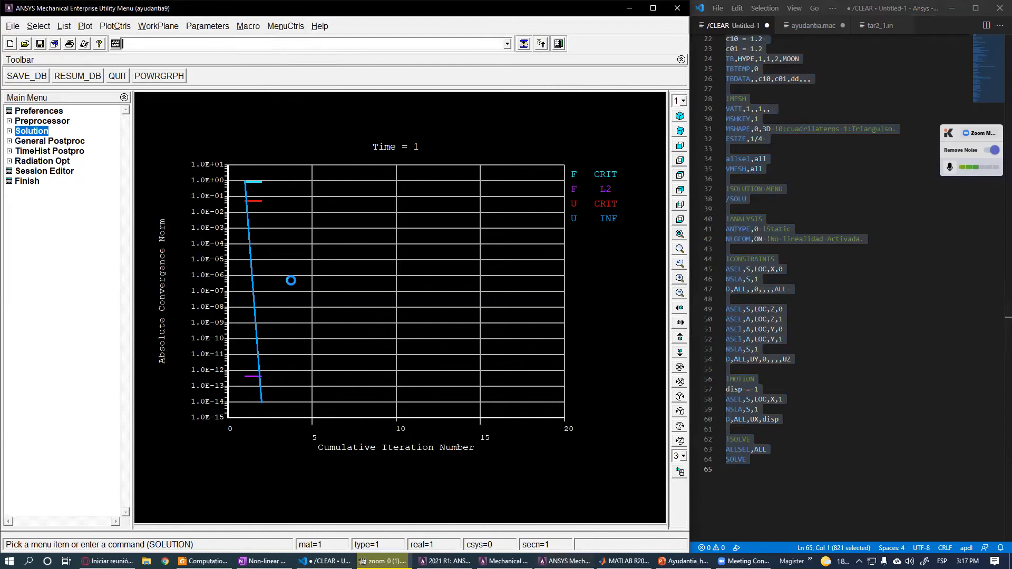
# - Plot the deformed shape together with the undeformed model in the general postprocessor
pyautogui.keyDown('ctrl'); pyautogui.moveTo(289, 277); pyautogui.dragTo(289, 328, button='right'); pyautogui.keyUp('ctrl')
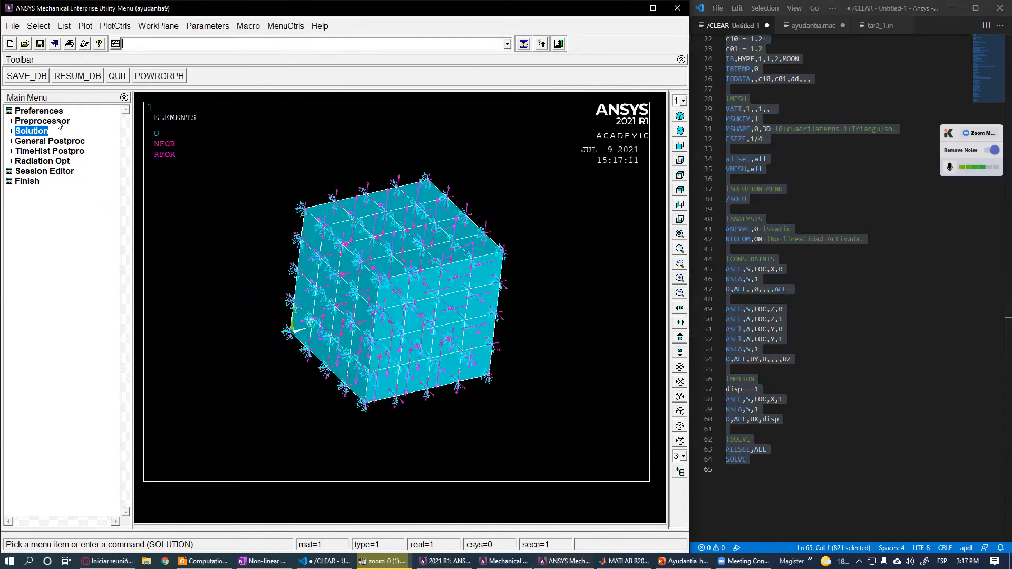
pyautogui.click(36, 142)
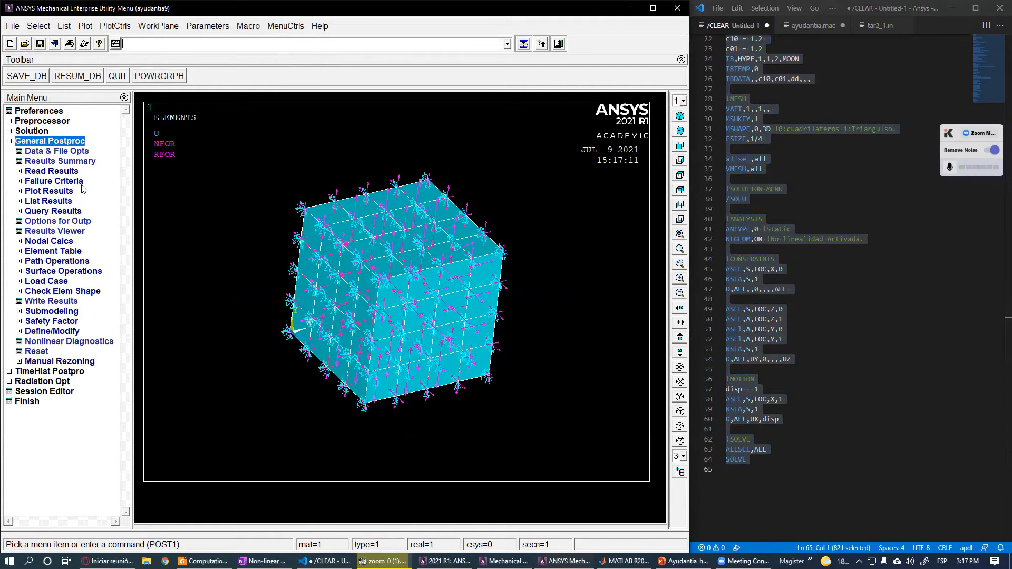
pyautogui.click(67, 193)
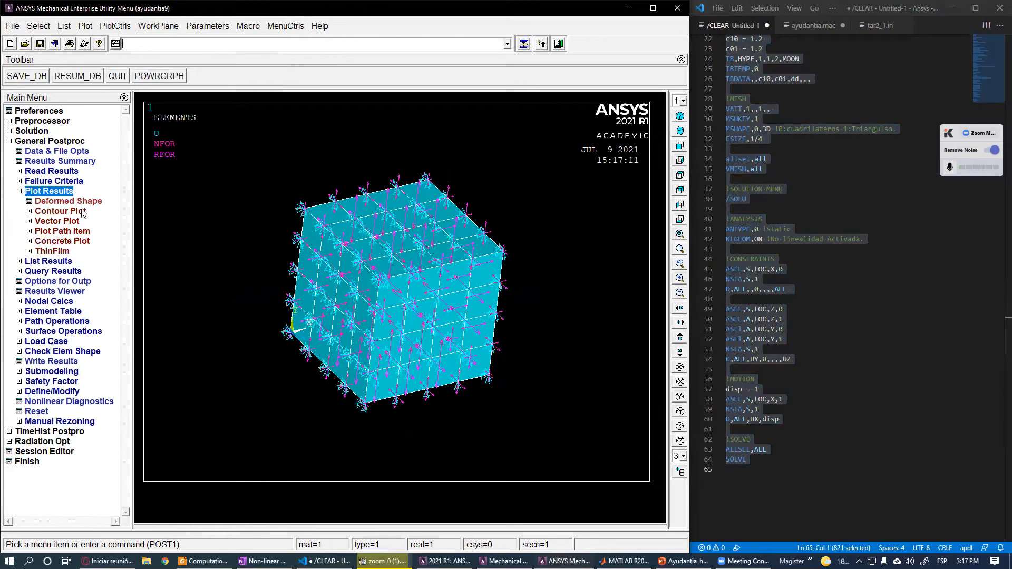
pyautogui.click(67, 223)
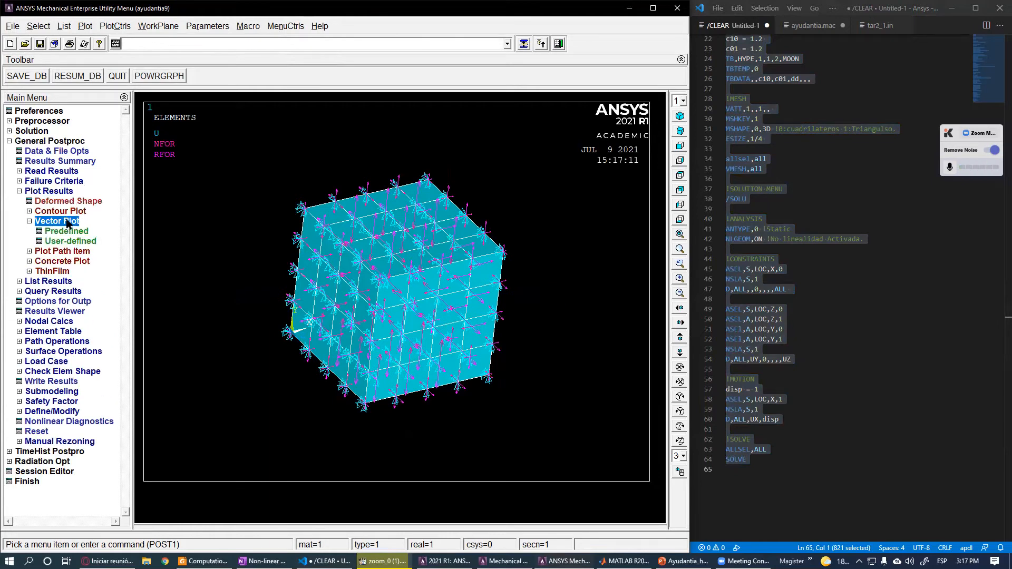
pyautogui.click(68, 200)
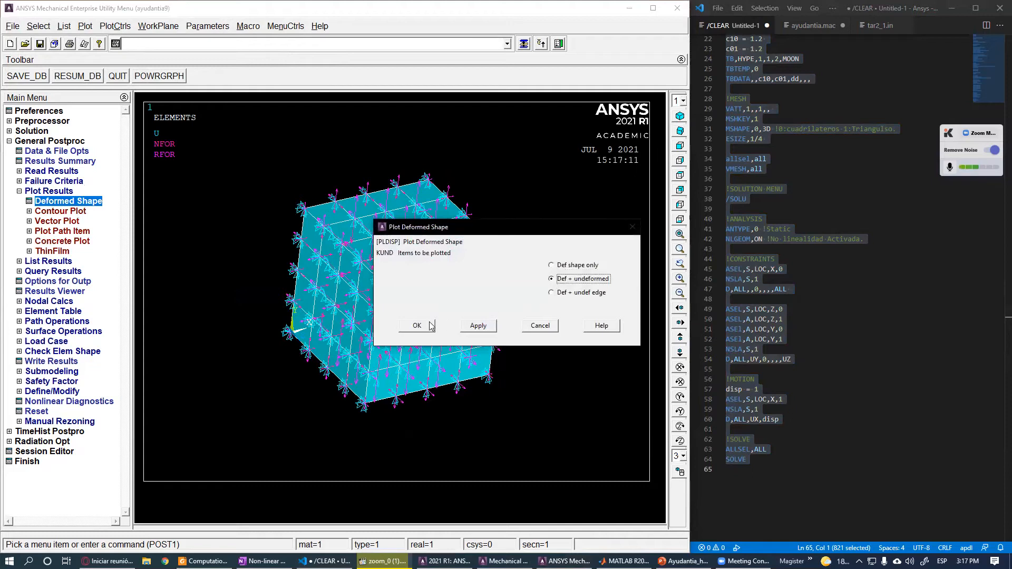
pyautogui.click(429, 325)
pyautogui.keyDown('ctrl'); pyautogui.moveTo(489, 299); pyautogui.dragTo(399, 396, button='right'); pyautogui.keyUp('ctrl')
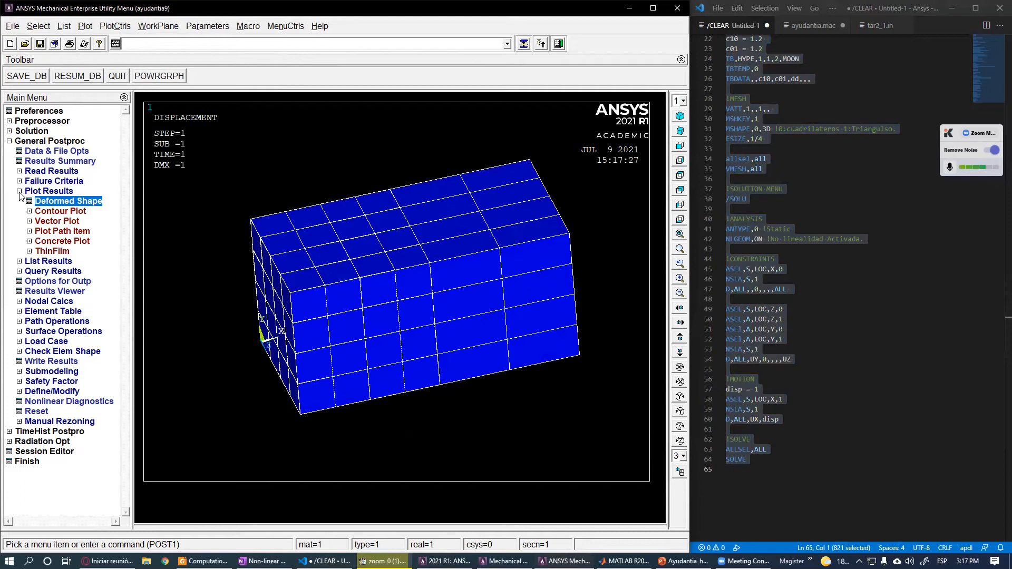
# - Display a nodal solution contour of the X-component of stress
pyautogui.click(63, 212)
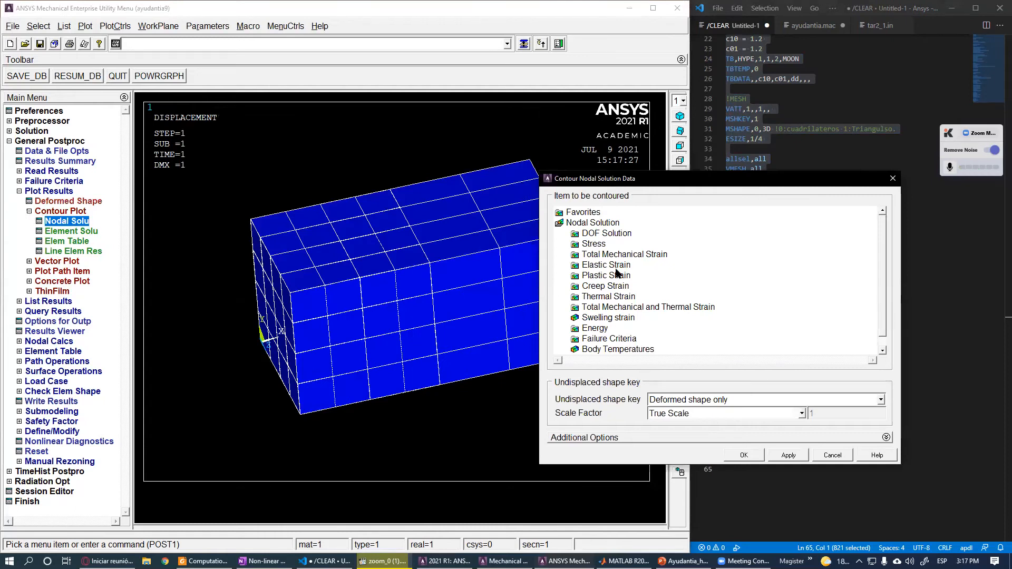
pyautogui.moveTo(625, 187); pyautogui.dragTo(774, 174)
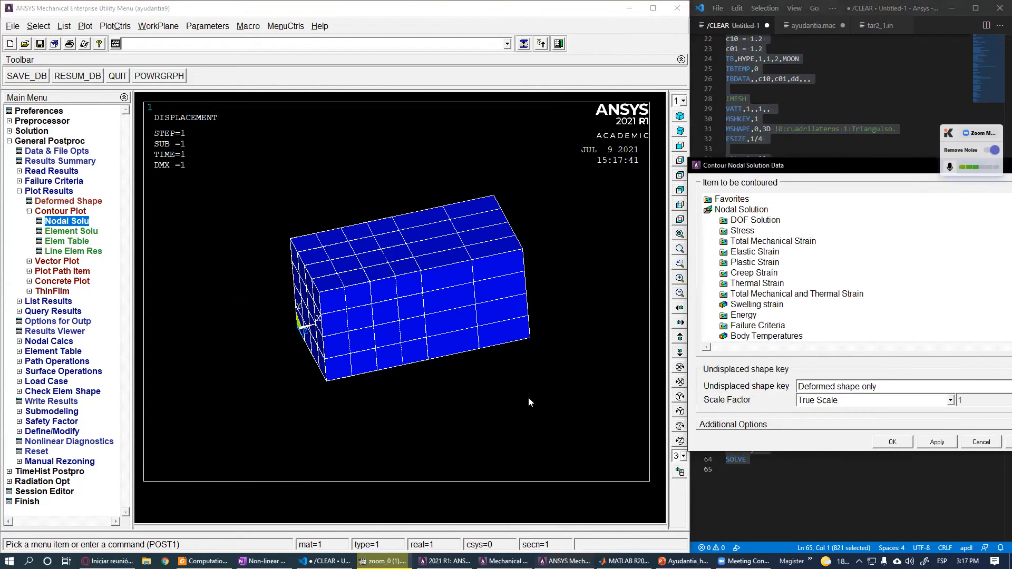
pyautogui.click(736, 232)
pyautogui.click(749, 245)
pyautogui.click(894, 441)
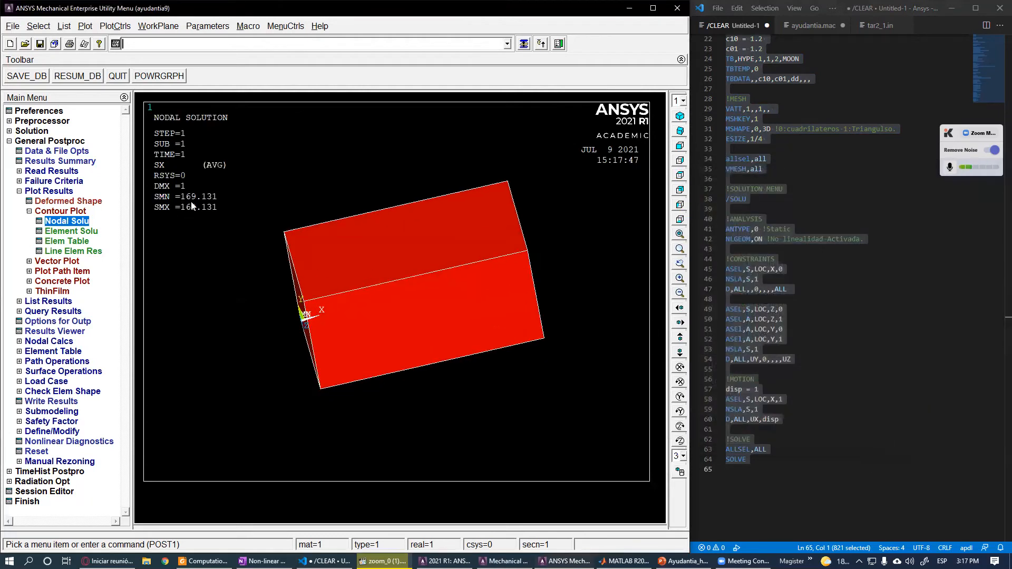
# - Display a nodal solution contour of the X-component of elastic strain
pyautogui.click(62, 221)
pyautogui.click(743, 231)
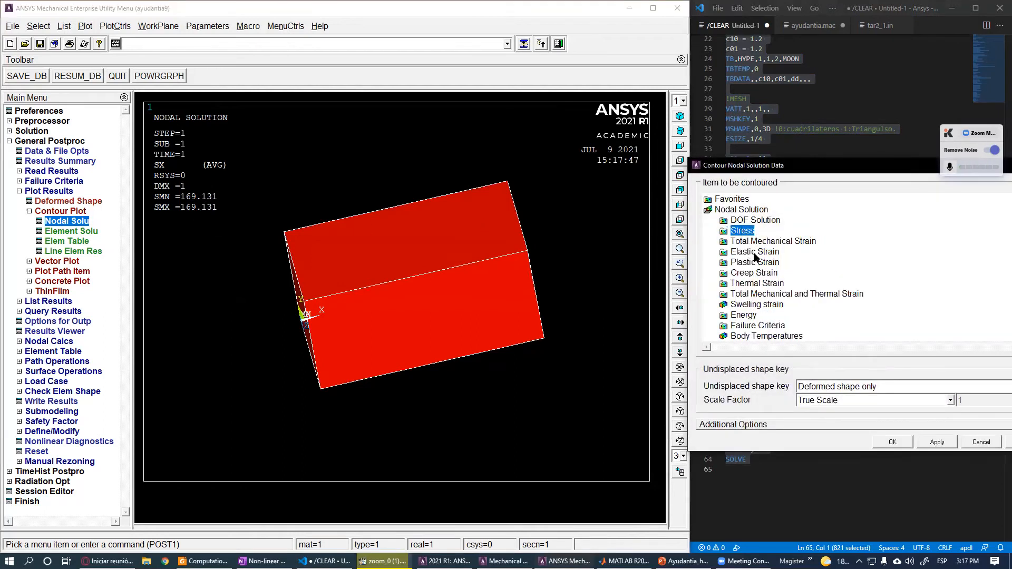
pyautogui.click(753, 254)
pyautogui.click(795, 263)
pyautogui.click(893, 442)
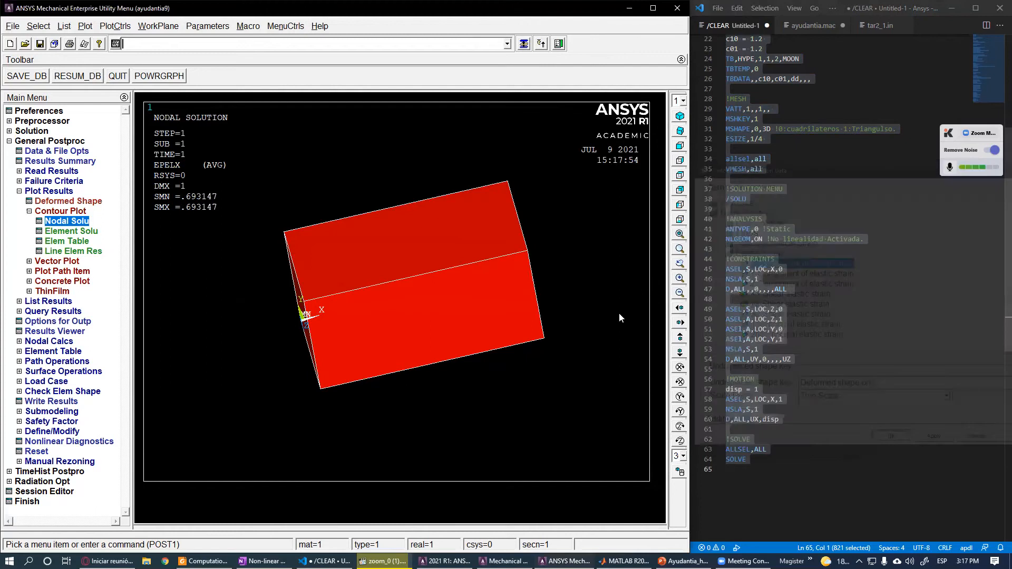
# - Open the time-history postprocessor and start adding a new time-history variable
pyautogui.scroll(5, 248, 262)
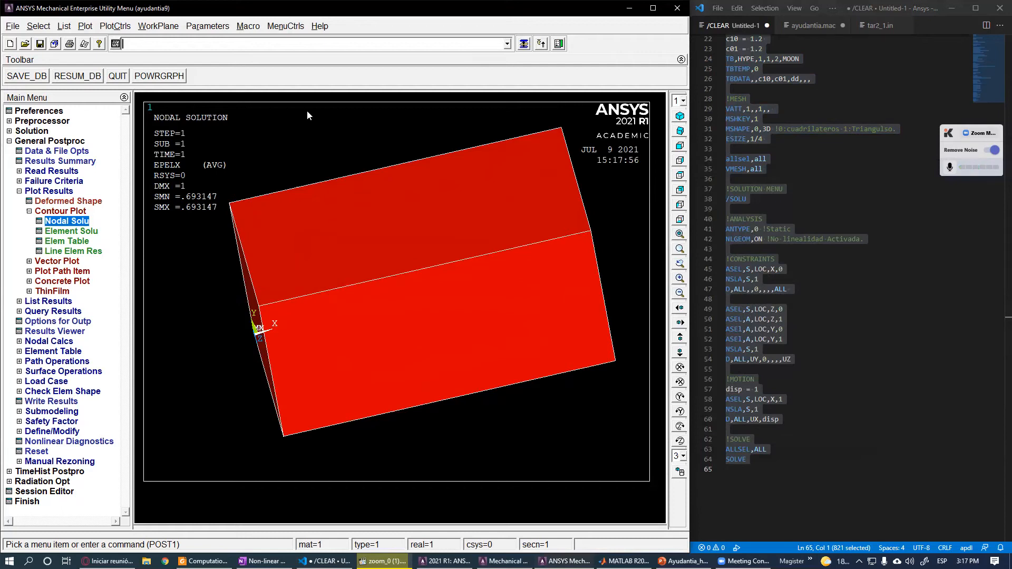
pyautogui.click(73, 213)
pyautogui.click(57, 193)
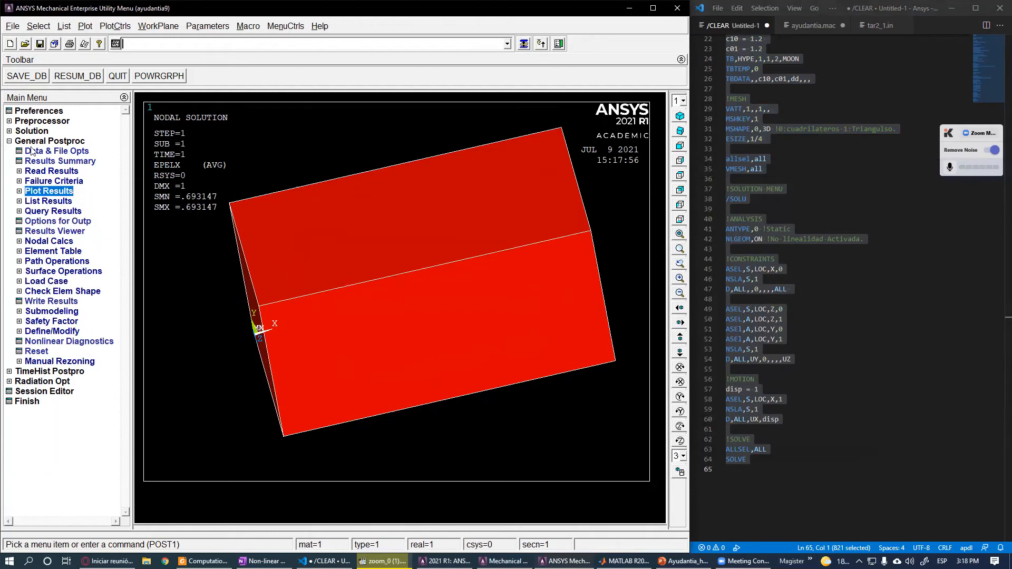
pyautogui.click(18, 141)
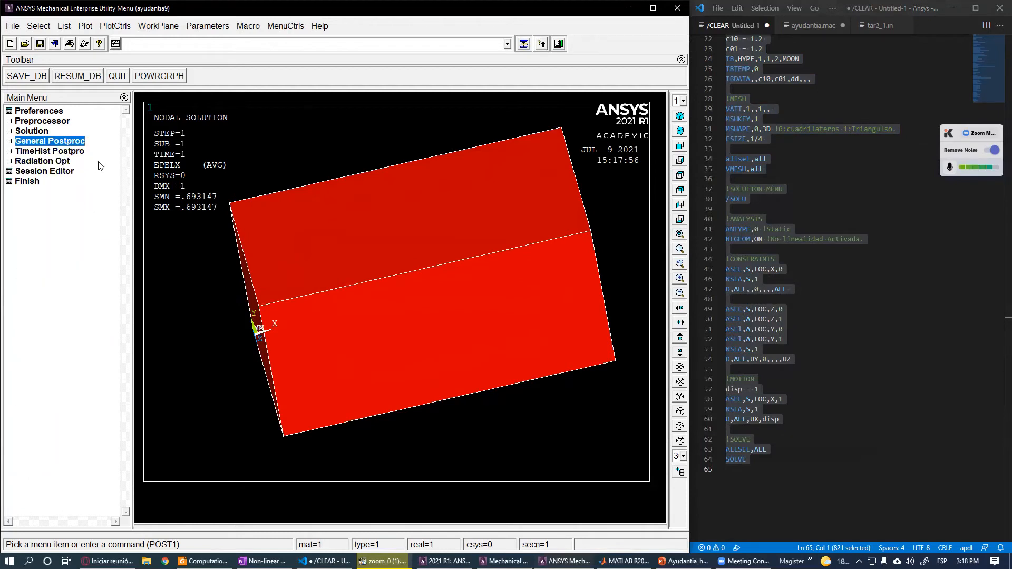
pyautogui.click(56, 153)
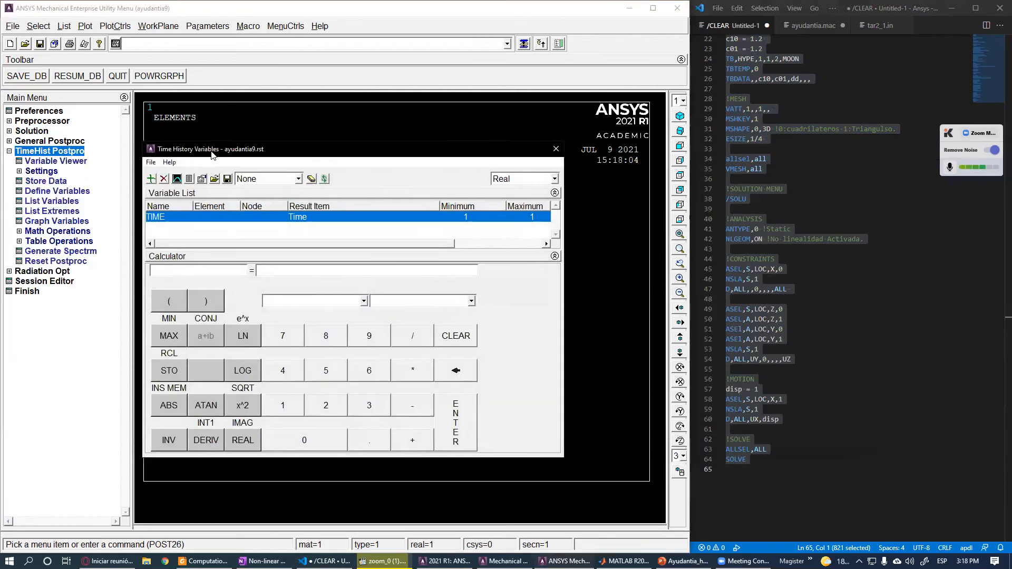
pyautogui.moveTo(212, 152); pyautogui.dragTo(669, 173)
pyautogui.scroll(-5, 446, 299)
pyautogui.keyDown('ctrl'); pyautogui.moveTo(240, 270); pyautogui.dragTo(281, 191, button='right'); pyautogui.keyUp('ctrl')
pyautogui.keyDown('ctrl'); pyautogui.moveTo(422, 372); pyautogui.dragTo(373, 409, button='right'); pyautogui.keyUp('ctrl')
pyautogui.keyDown('ctrl'); pyautogui.moveTo(310, 201); pyautogui.dragTo(359, 213, button='right'); pyautogui.keyUp('ctrl')
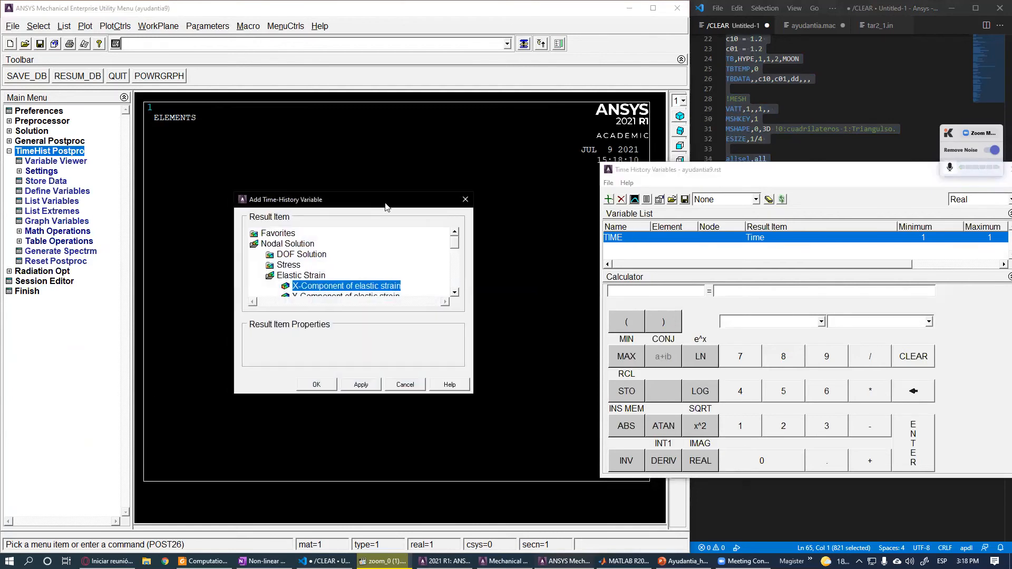
# - Add the nodal X-component of stress at node 94 as a time-history variable
pyautogui.moveTo(385, 206); pyautogui.dragTo(820, 264)
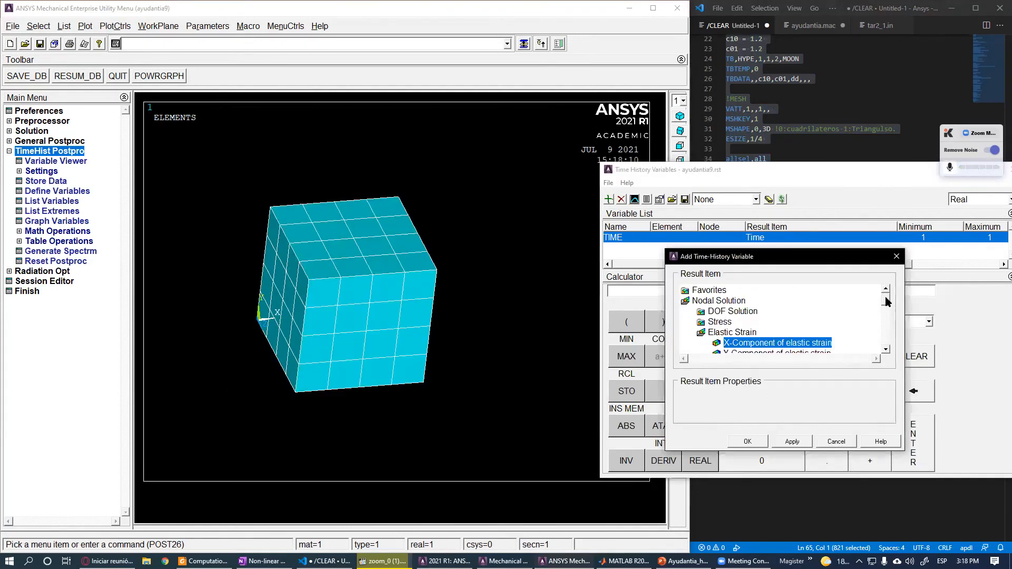
pyautogui.moveTo(887, 301); pyautogui.dragTo(890, 311)
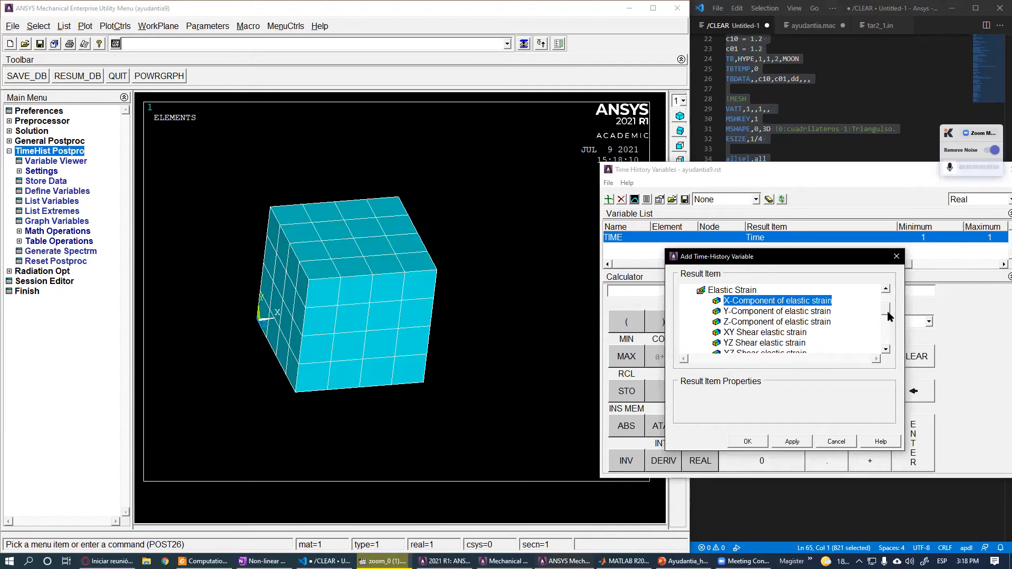
pyautogui.moveTo(890, 310); pyautogui.dragTo(887, 302)
pyautogui.doubleClick(745, 333)
pyautogui.doubleClick(737, 321)
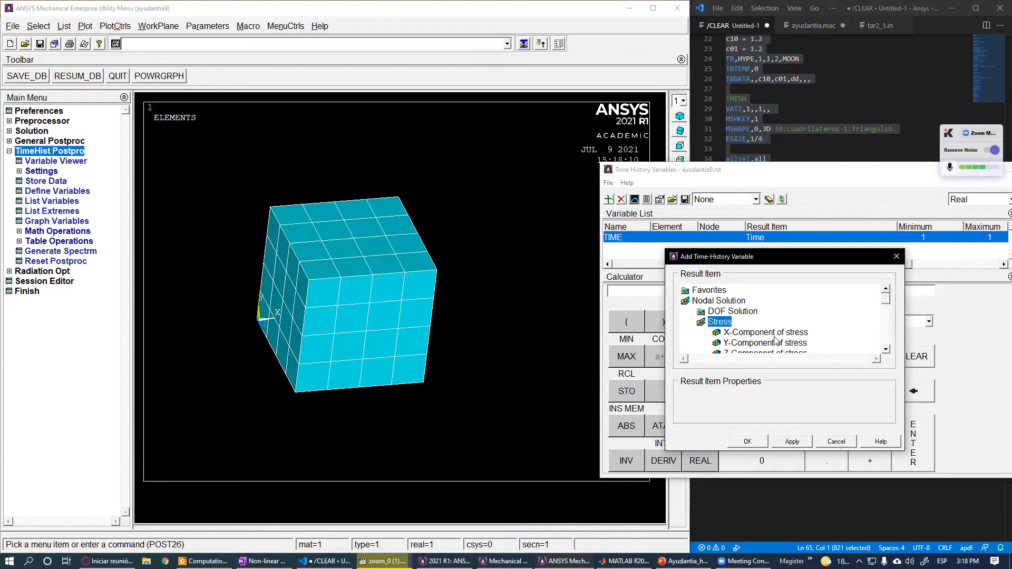
pyautogui.click(781, 334)
pyautogui.click(755, 438)
pyautogui.keyDown('ctrl'); pyautogui.moveTo(418, 408); pyautogui.dragTo(361, 415, button='right'); pyautogui.keyUp('ctrl')
pyautogui.click(425, 288)
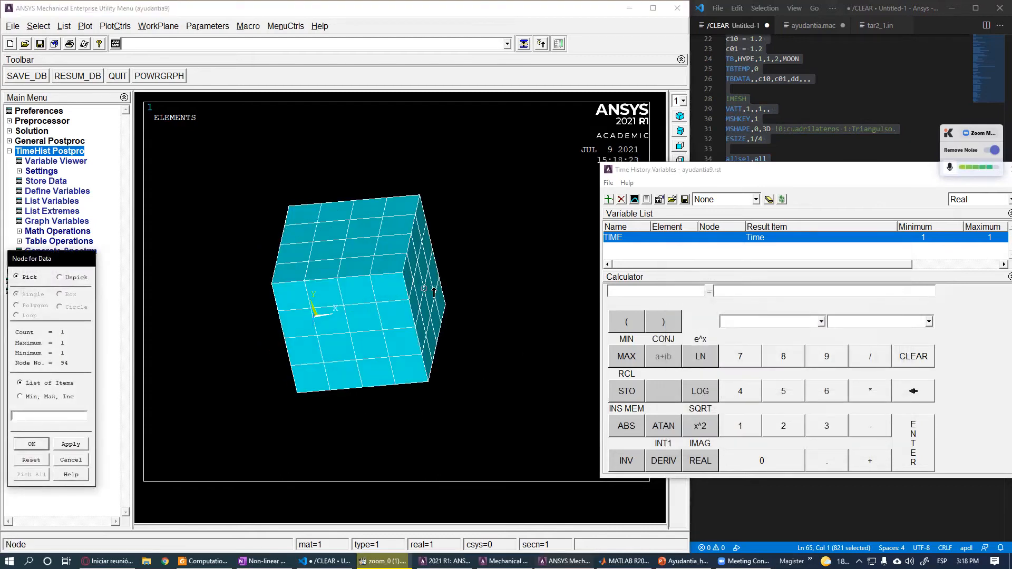
pyautogui.click(32, 444)
# - Resize the variable list columns and reposition the Time History Variables window to inspect the new variable
pyautogui.moveTo(868, 266); pyautogui.dragTo(892, 259)
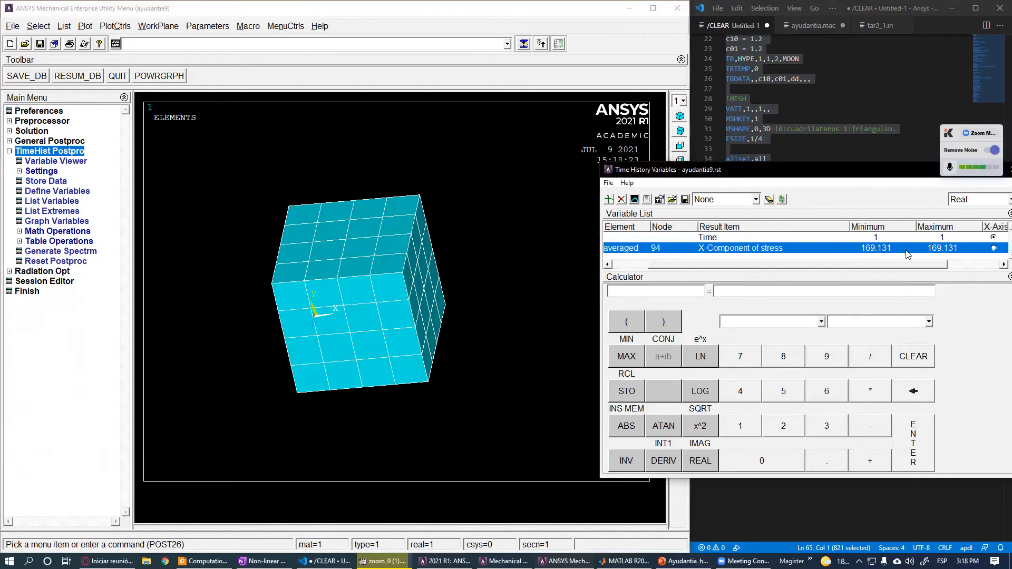
pyautogui.moveTo(931, 269); pyautogui.dragTo(896, 267)
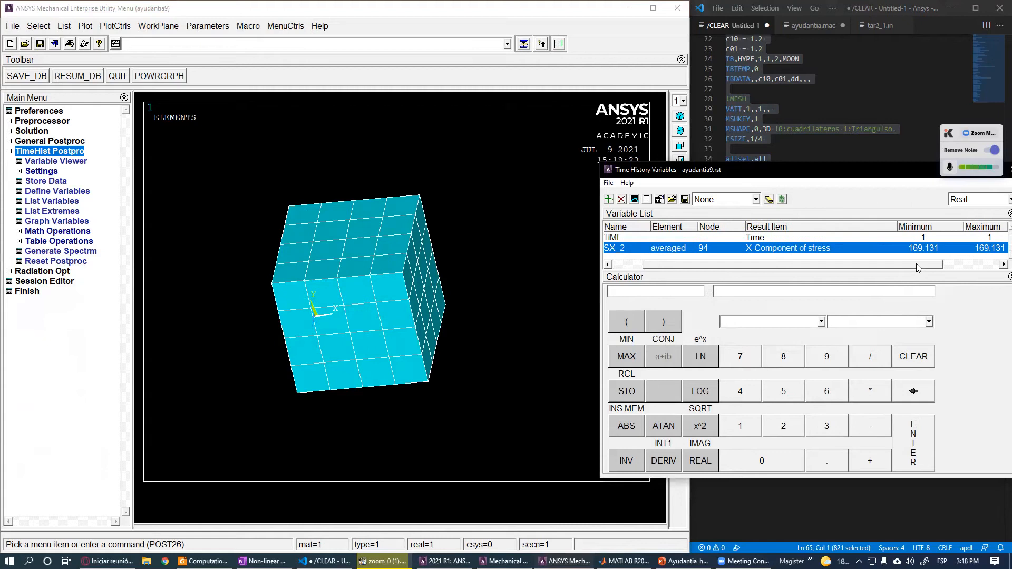
pyautogui.moveTo(708, 174); pyautogui.dragTo(266, 191)
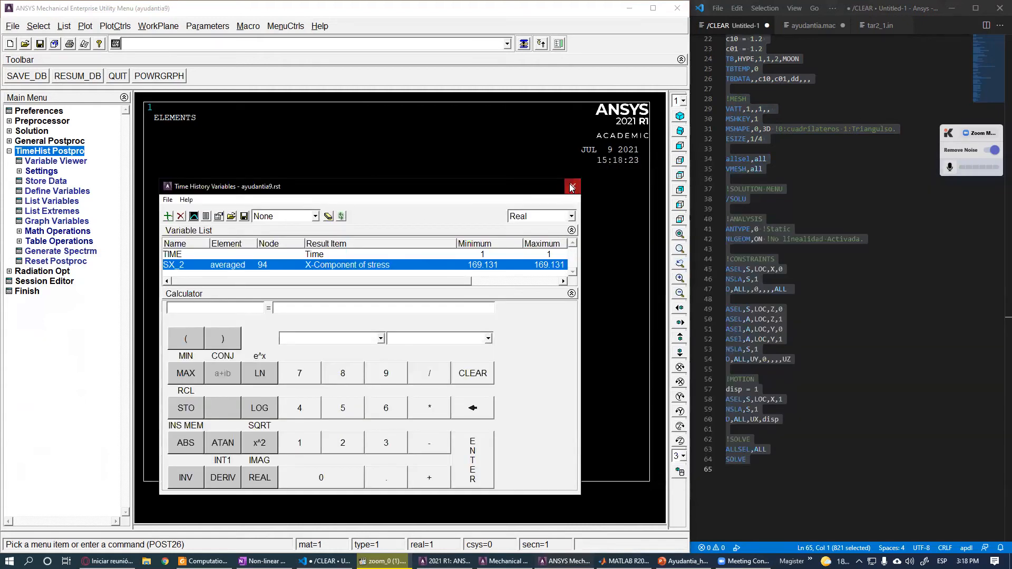
# - Close the Time History Variables window and insert a !SUB-STEPS comment section after the analysis settings in the script
pyautogui.click(573, 187)
pyautogui.click(840, 311)
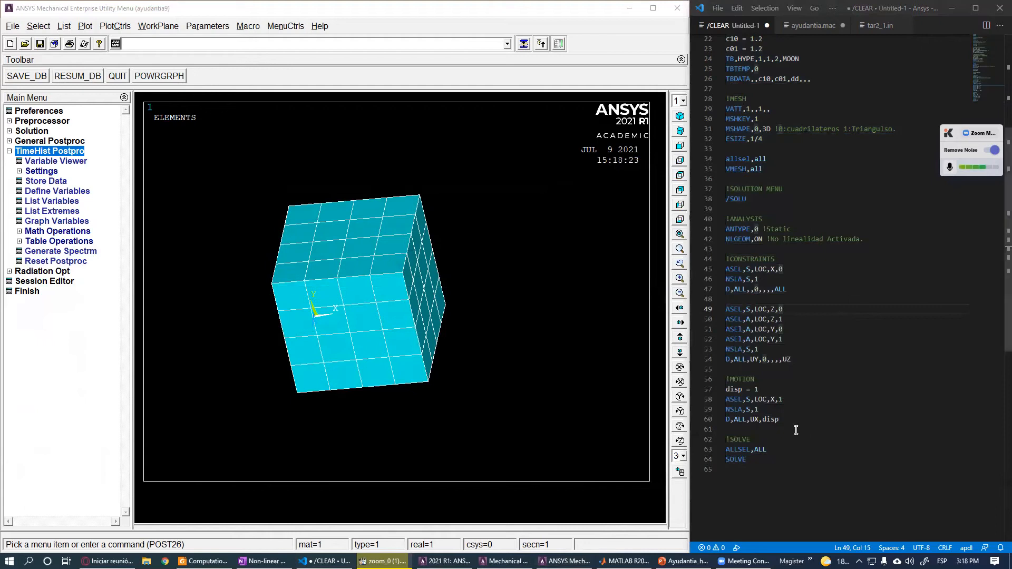
pyautogui.click(759, 251)
pyautogui.press('Return')
pyautogui.press('Return')
pyautogui.press('Return')
pyautogui.press('Up')
pyautogui.press('Up')
pyautogui.write('!SUB-STEPS')
pyautogui.press('Return')
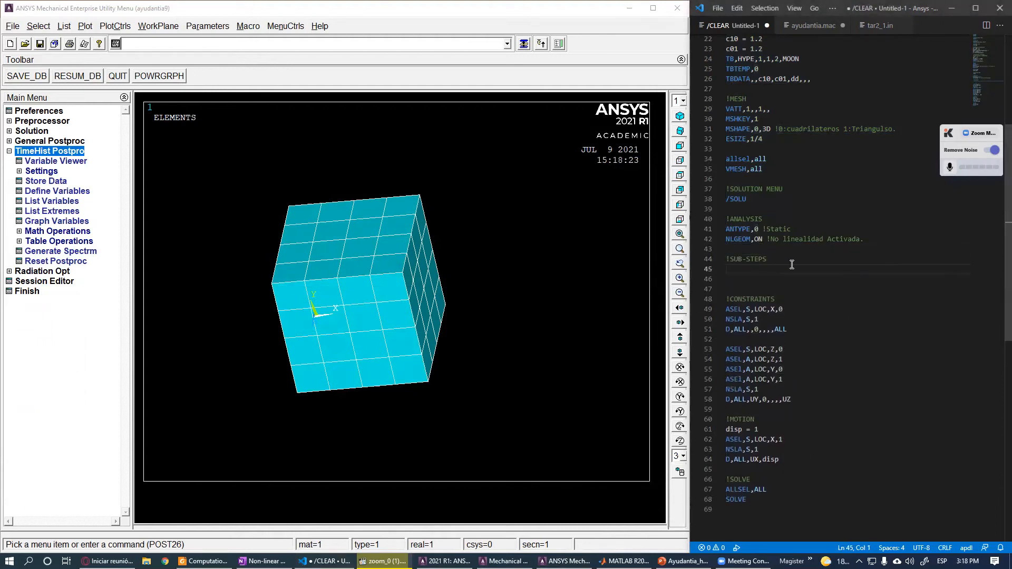
# - Define the time parameters t0 = 0, tf = 1 and dt = 0.02 under the sub-steps comment
pyautogui.write('t0 = 0')
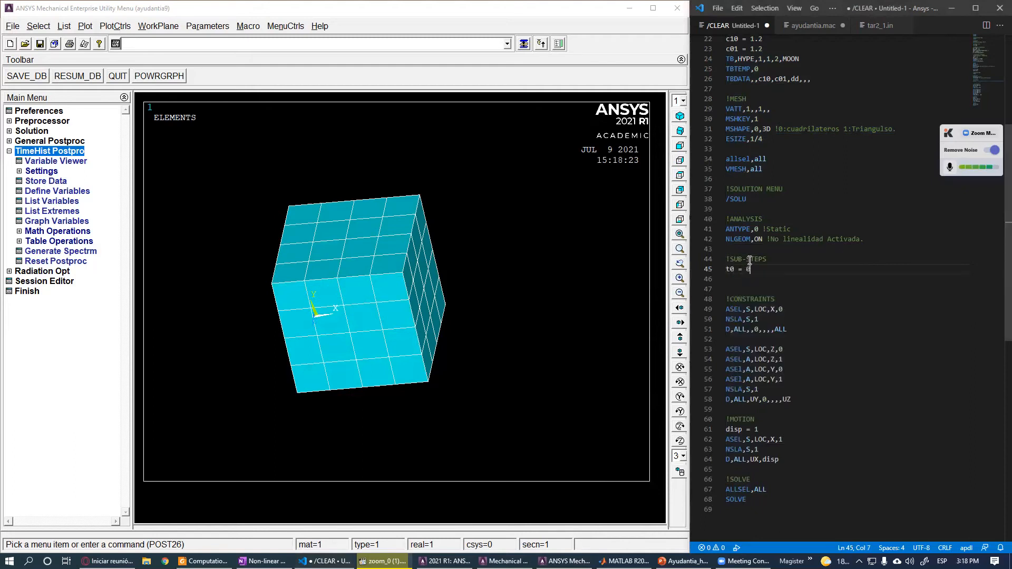
pyautogui.press('Return')
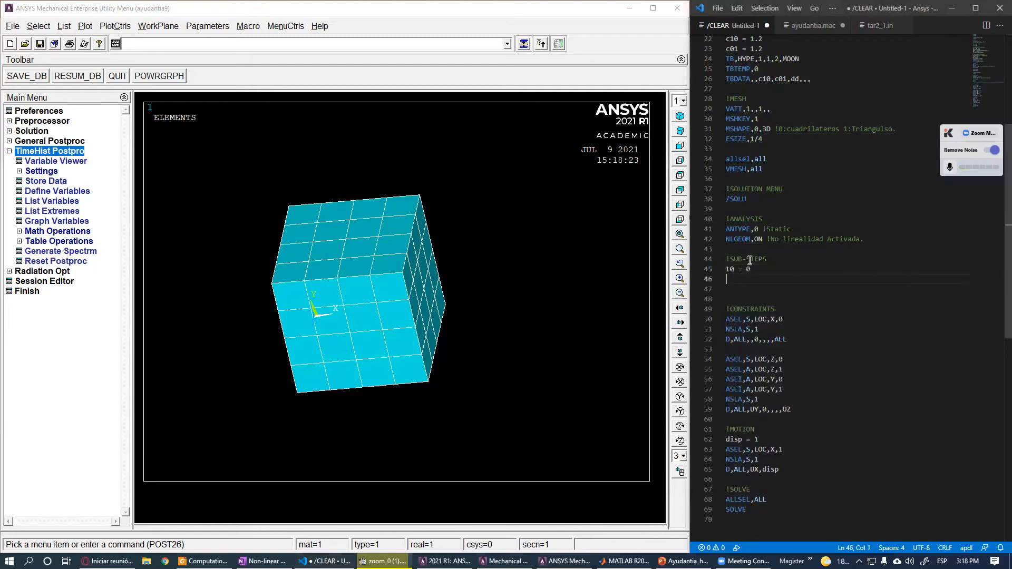
pyautogui.write('tf = 1')
pyautogui.press('Return')
pyautogui.write('d')
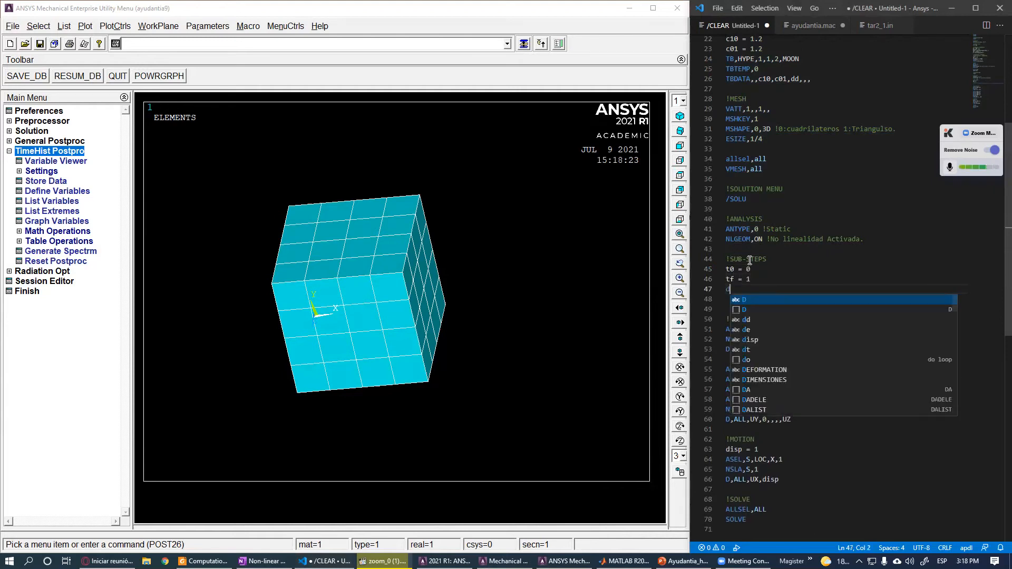
pyautogui.write('t = 0.02')
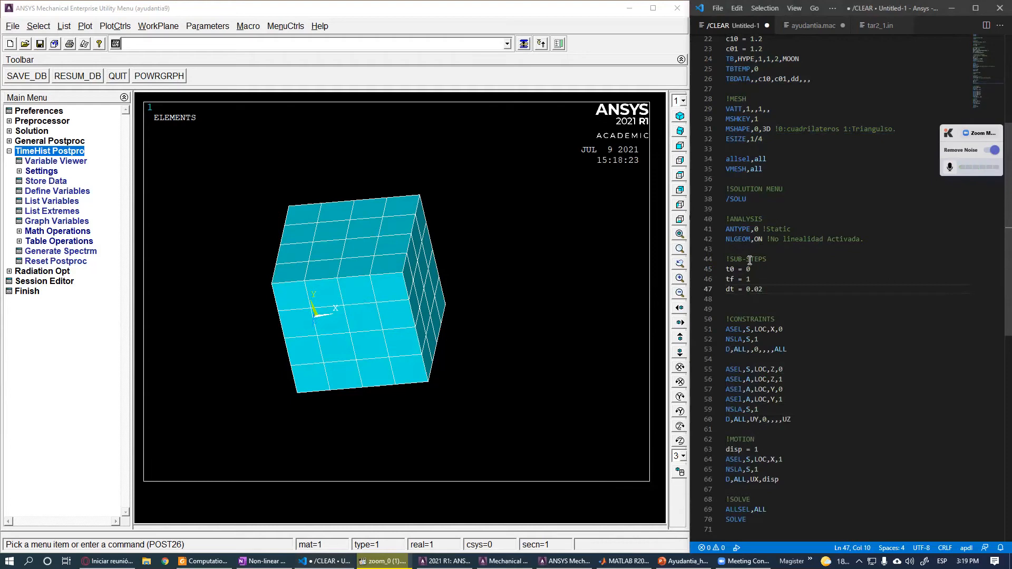
pyautogui.press('Return')
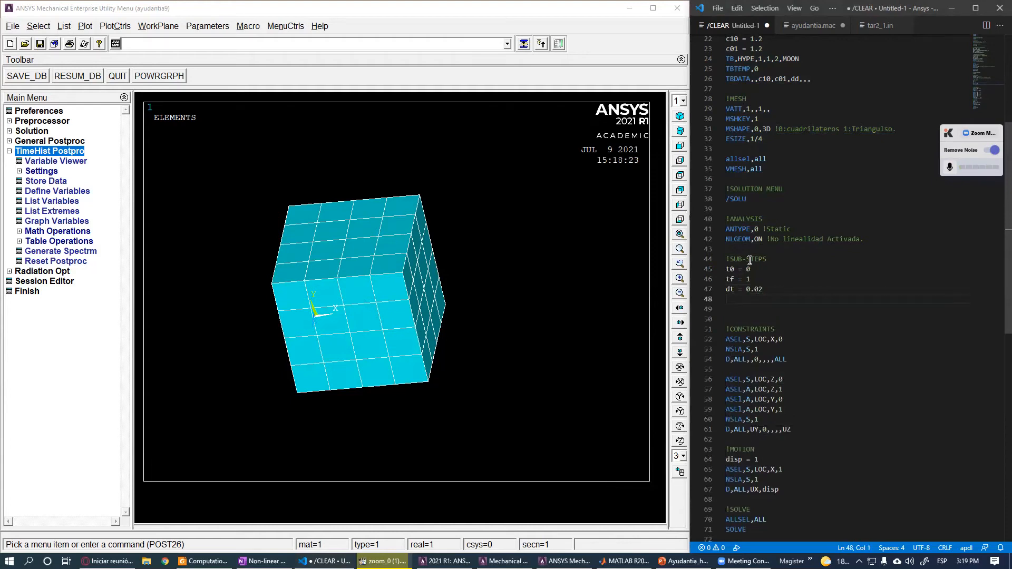
# - Define the number of sub-steps as NUM = (tf-t0)/dt+1
pyautogui.write('NUM ')
pyautogui.write('= (tf-t0')
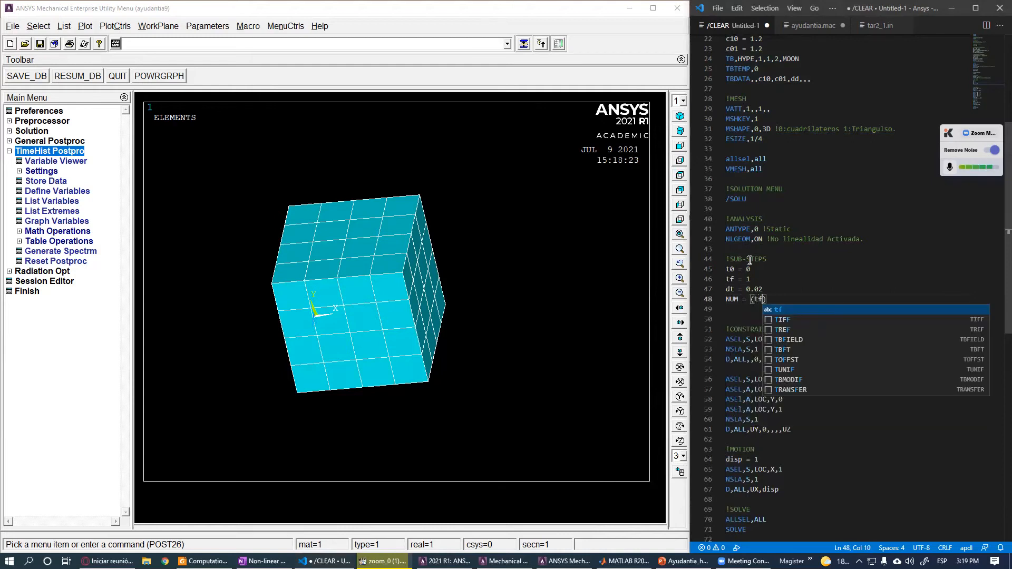
pyautogui.write(')')
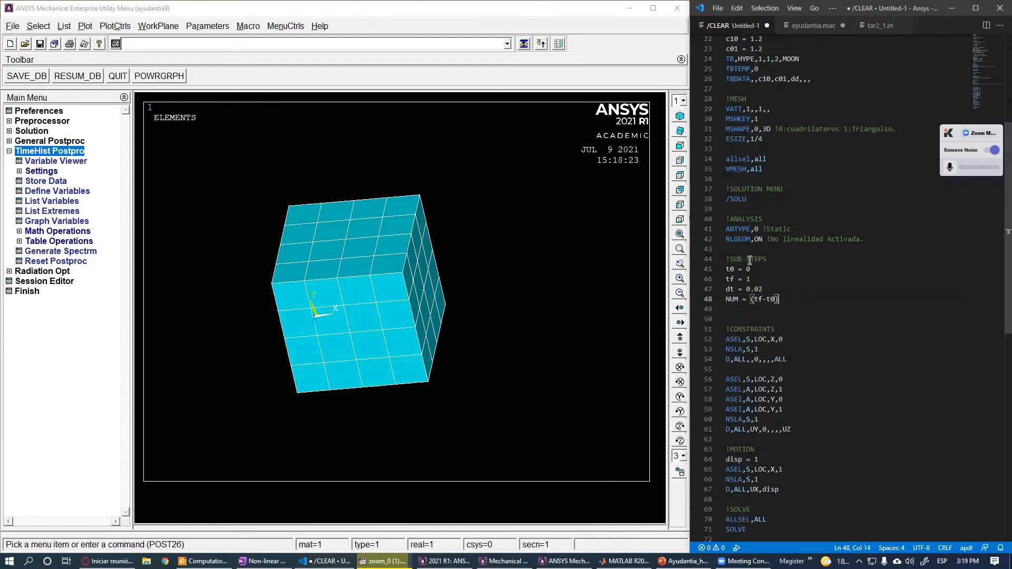
pyautogui.write('/dt')
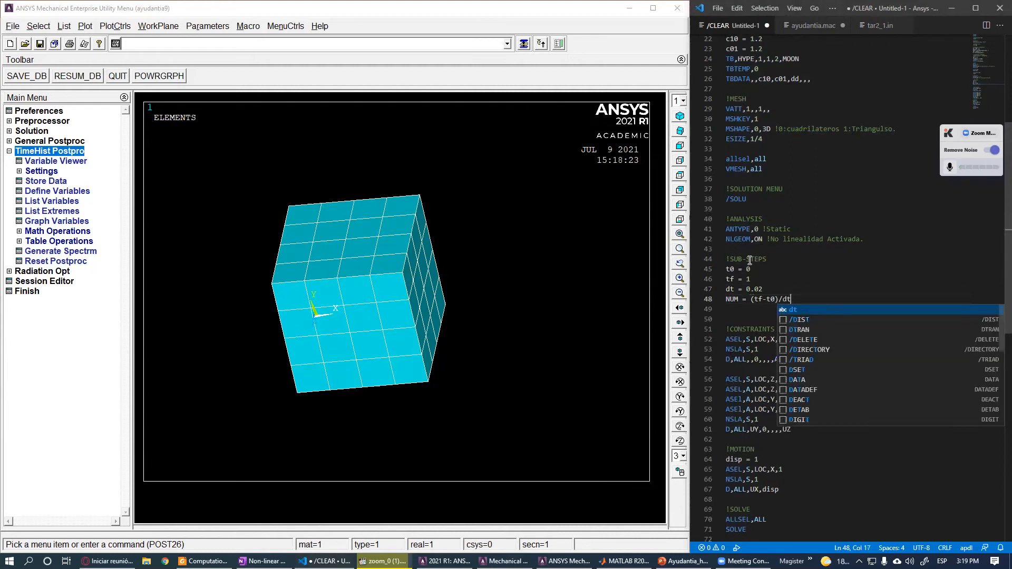
pyautogui.press('Left')
pyautogui.press('Left')
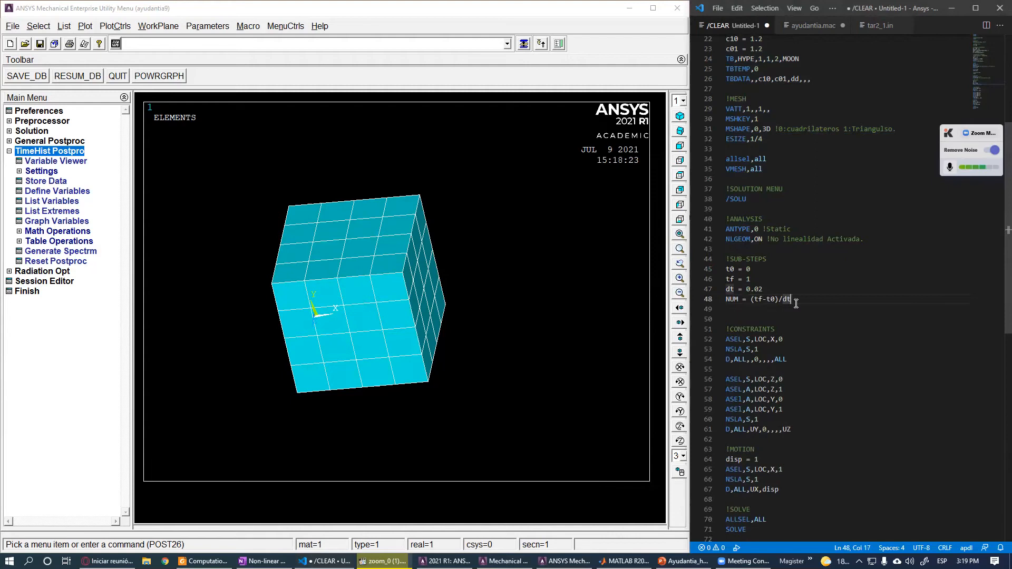
pyautogui.click(799, 303)
pyautogui.write('+1')
pyautogui.click(780, 322)
pyautogui.press('BackSpace')
pyautogui.doubleClick(733, 299)
pyautogui.scroll(-4, 818, 399)
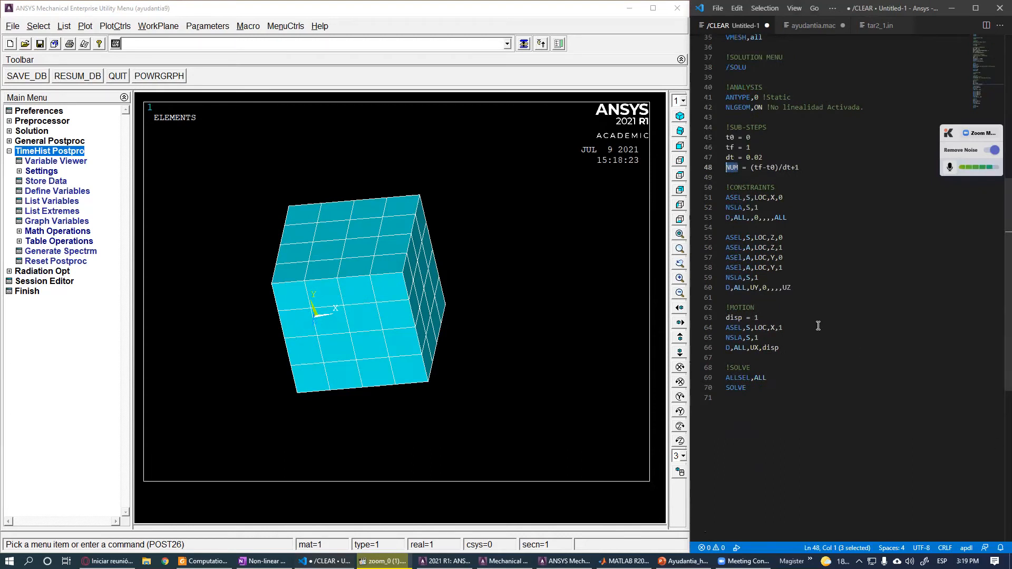
# - Add the command NSUBST,NUM,NUM,NUM on a new line below the NUM definition
pyautogui.click(755, 177)
pyautogui.press('Return')
pyautogui.press('Return')
pyautogui.press('Up')
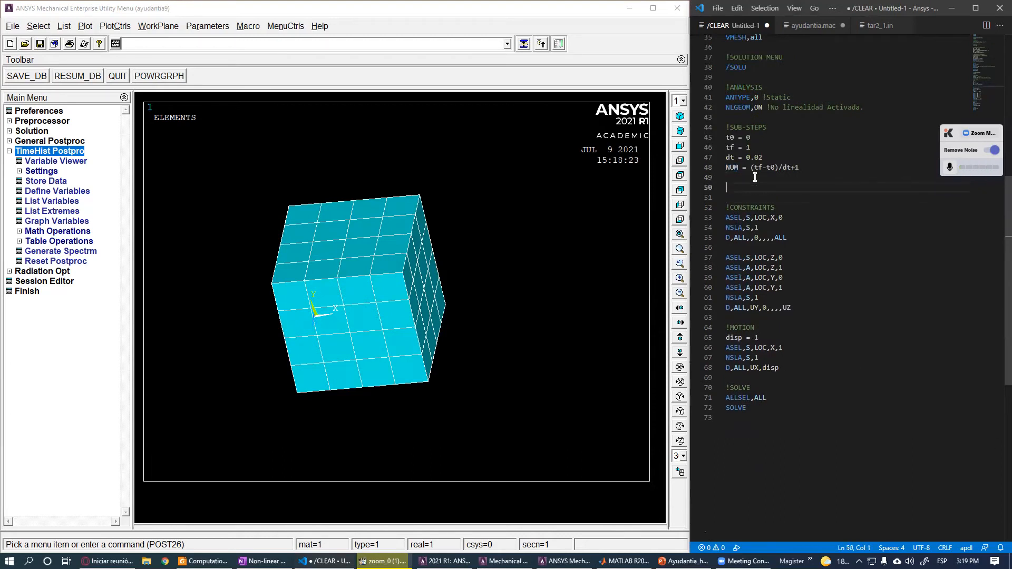
pyautogui.write('NSUBST,NUM,N')
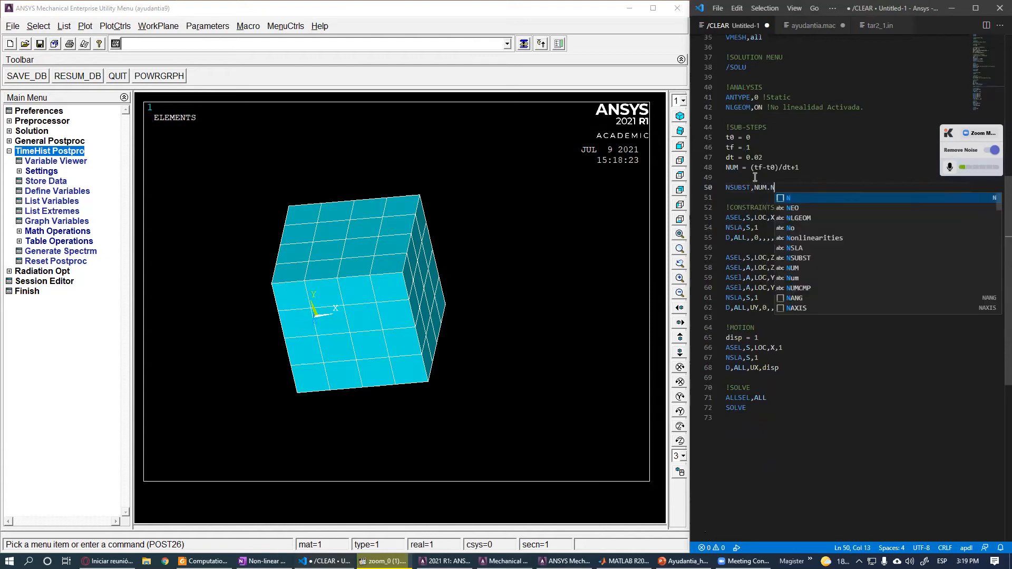
pyautogui.write('UM,NU')
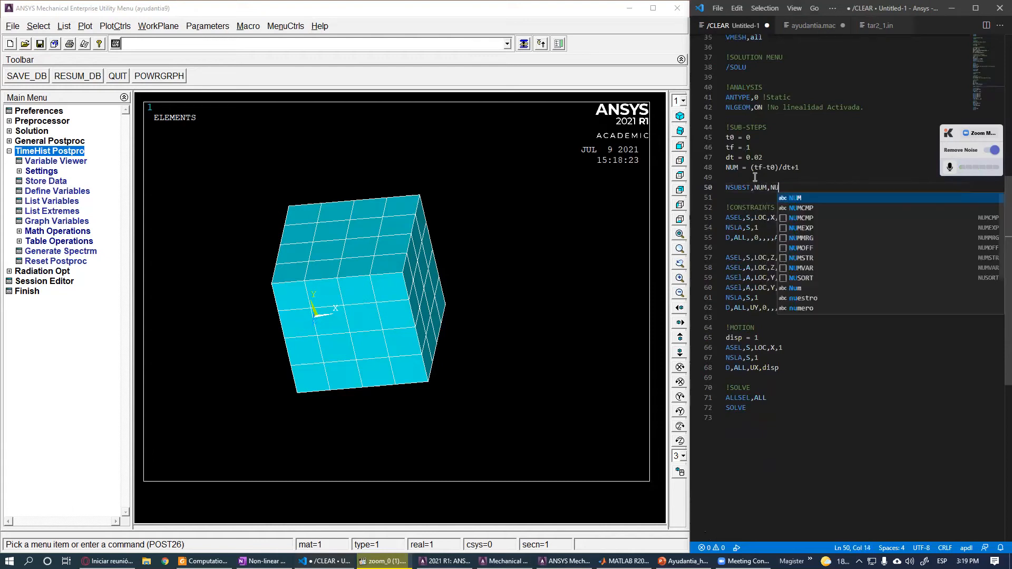
pyautogui.write('M')
pyautogui.click(756, 177)
pyautogui.moveTo(800, 188); pyautogui.dragTo(768, 189)
pyautogui.click(766, 198)
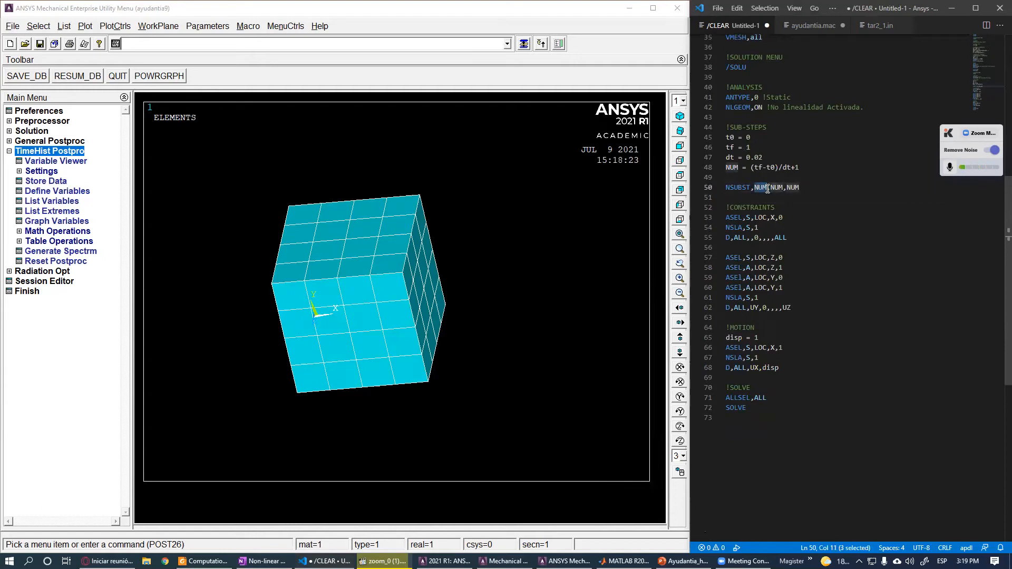
pyautogui.moveTo(771, 188); pyautogui.dragTo(784, 188)
pyautogui.moveTo(787, 188); pyautogui.dragTo(801, 187)
pyautogui.click(766, 197)
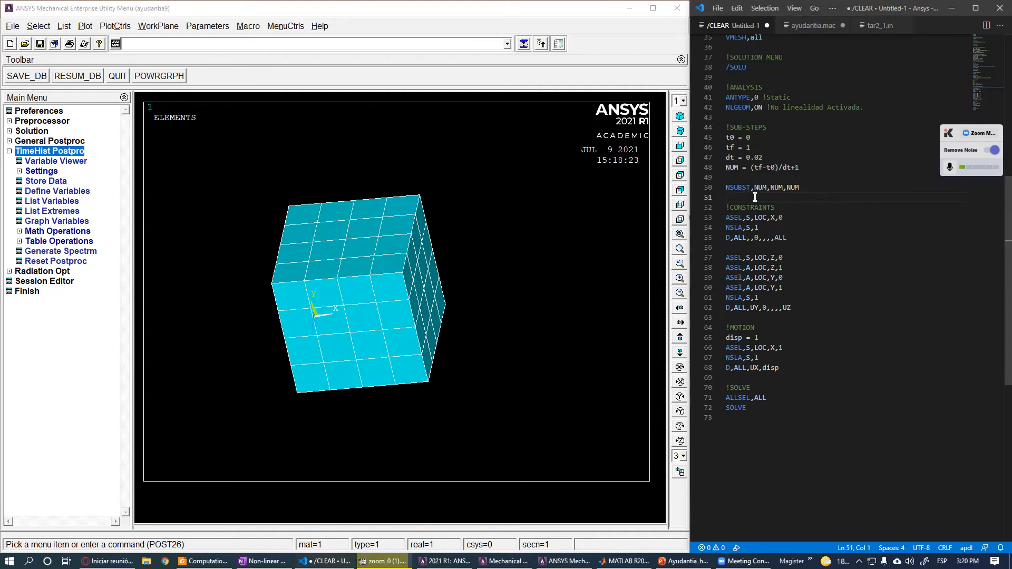
pyautogui.press('Return')
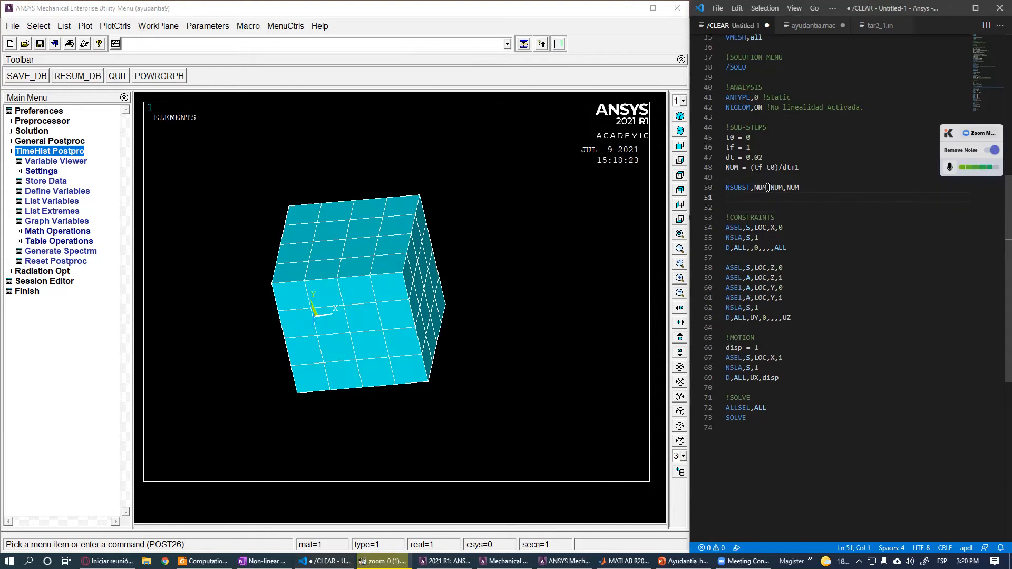
# - Add the command OUTRES,ALL,ALL below the NSUBST line
pyautogui.write('OUTRES,all,ALL')
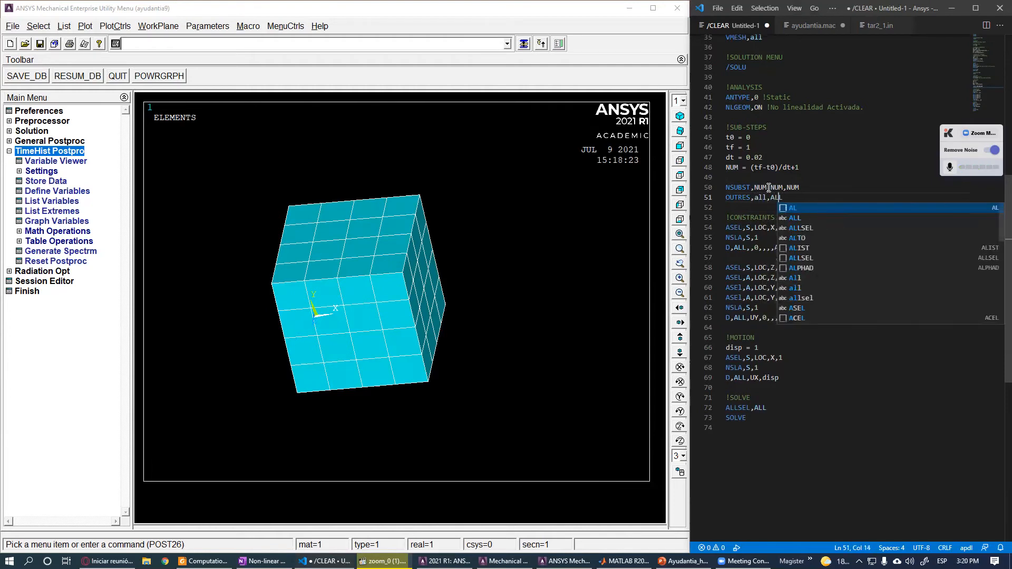
pyautogui.press('Left')
pyautogui.press('Left')
pyautogui.press('Left')
pyautogui.press('Left')
pyautogui.hotkey('shift', 'Left')
pyautogui.hotkey('shift', 'Left')
pyautogui.hotkey('shift', 'Left')
pyautogui.write('ALL')
pyautogui.press('Escape')
# - Review the NSUBST and OUTRES lines of the sub-step section
pyautogui.doubleClick(760, 198)
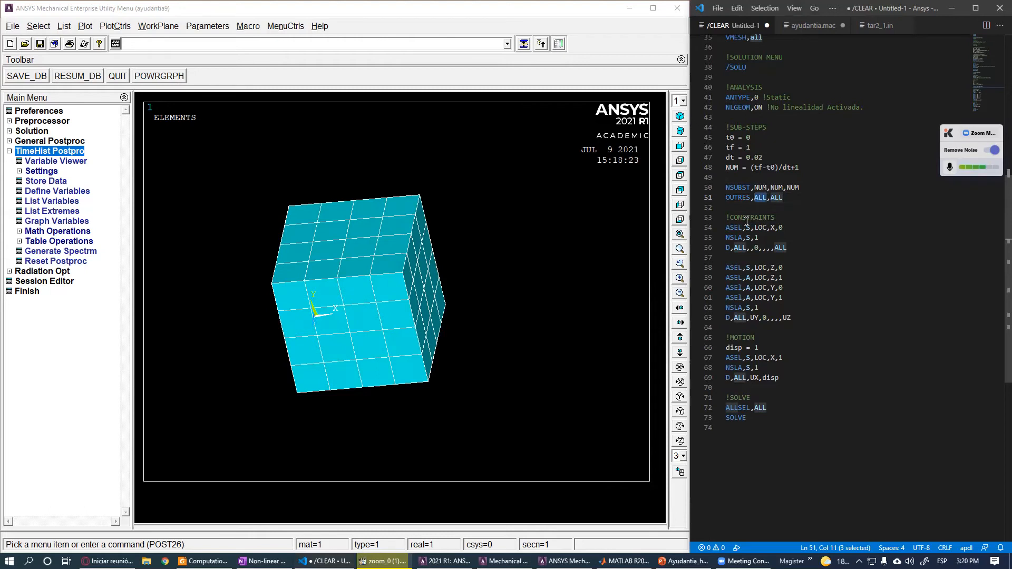
pyautogui.doubleClick(773, 197)
pyautogui.moveTo(755, 197); pyautogui.dragTo(781, 196)
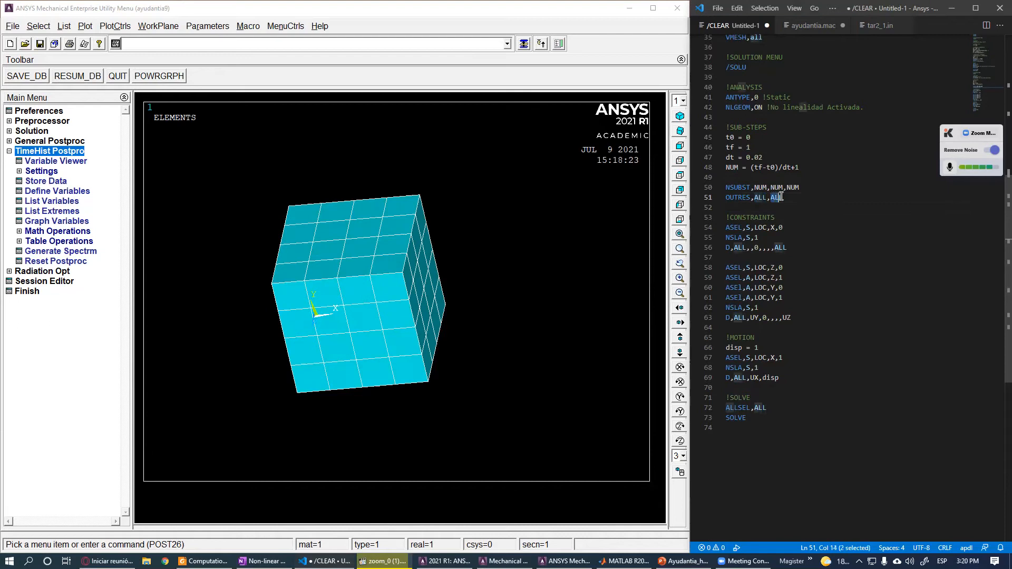
pyautogui.click(754, 197)
pyautogui.doubleClick(756, 198)
pyautogui.doubleClick(778, 198)
pyautogui.moveTo(727, 187); pyautogui.dragTo(800, 188)
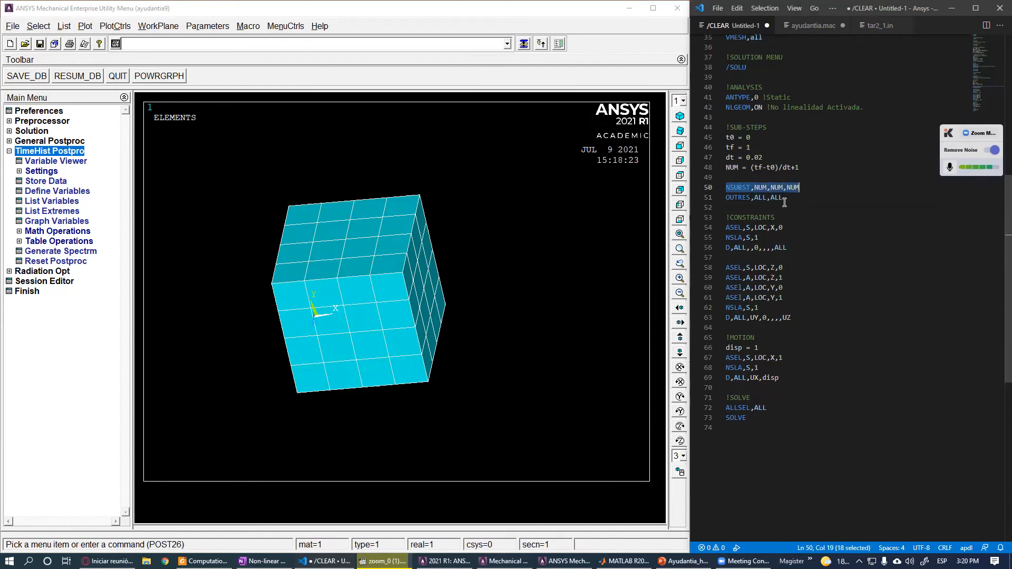
pyautogui.click(799, 238)
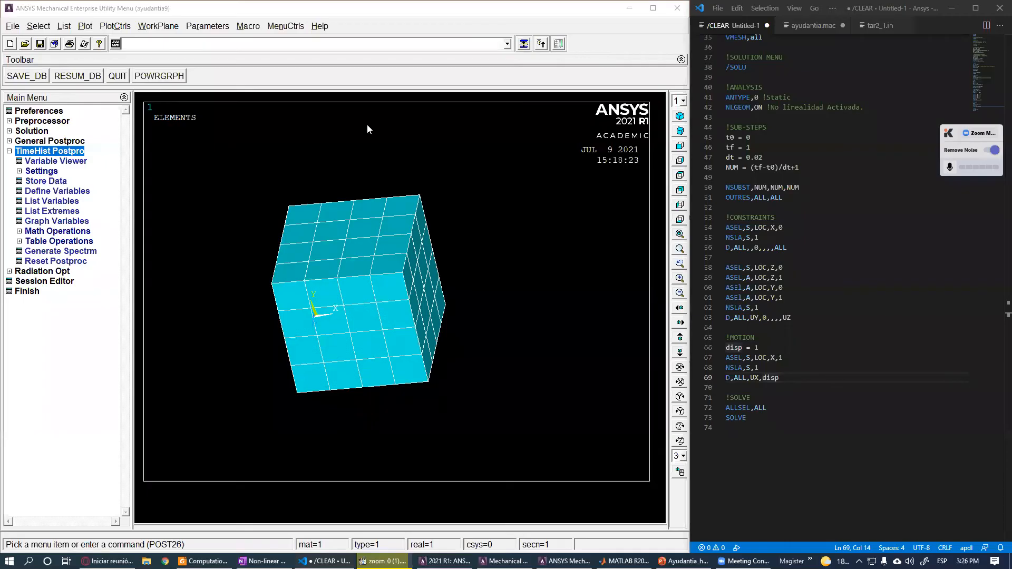
pyautogui.click(786, 387)
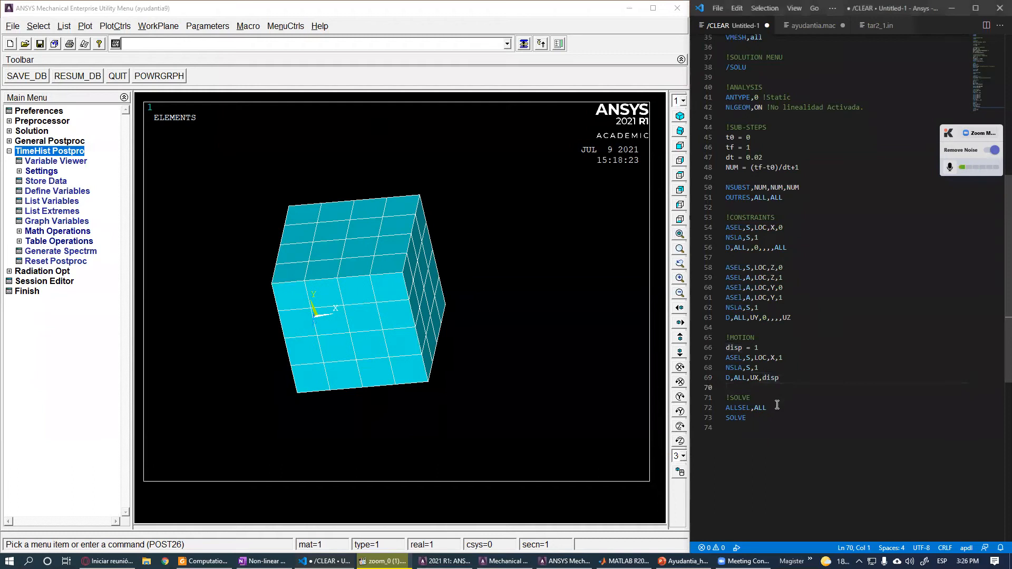
pyautogui.scroll(5, 777, 405)
pyautogui.scroll(-5, 756, 405)
pyautogui.moveTo(785, 198); pyautogui.dragTo(725, 201)
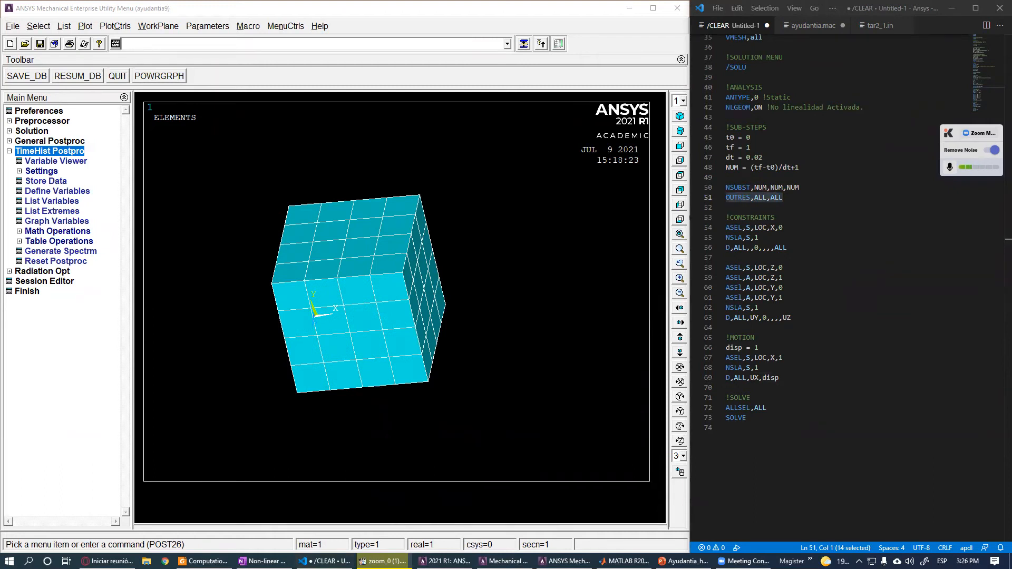
pyautogui.click(779, 430)
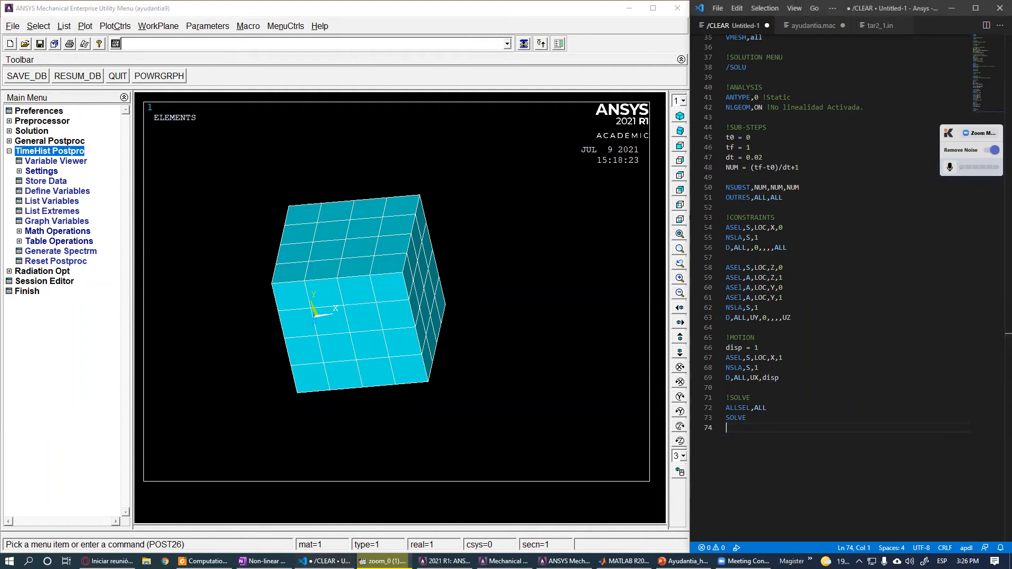
# - Append /POST1 and the command PLNSOL,U,X,0,1.0 after SOLVE at the end of the script
pyautogui.press('Return')
pyautogui.write('/POST1')
pyautogui.press('Return')
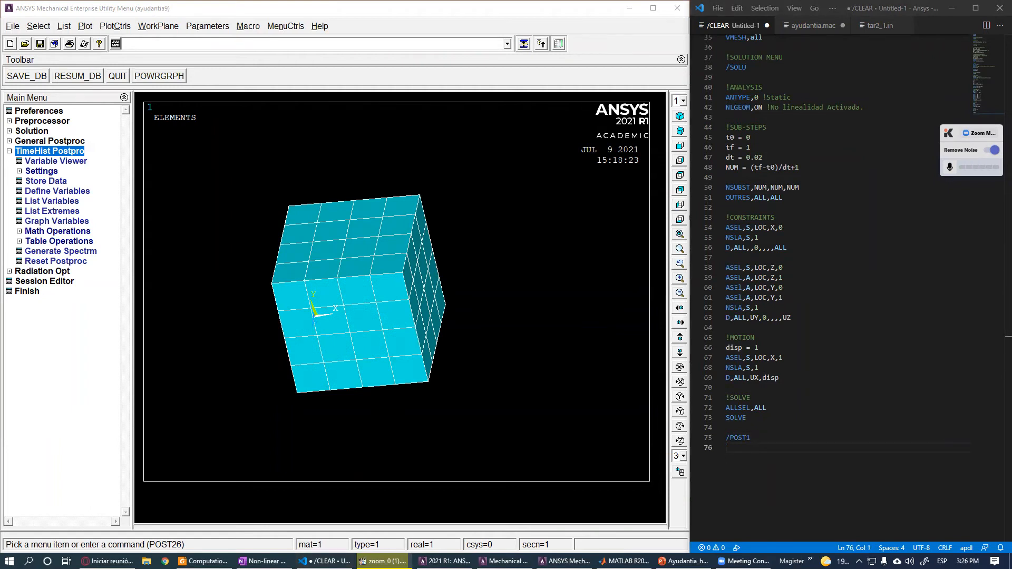
pyautogui.write('PLNSOL,U,X,0,1.0')
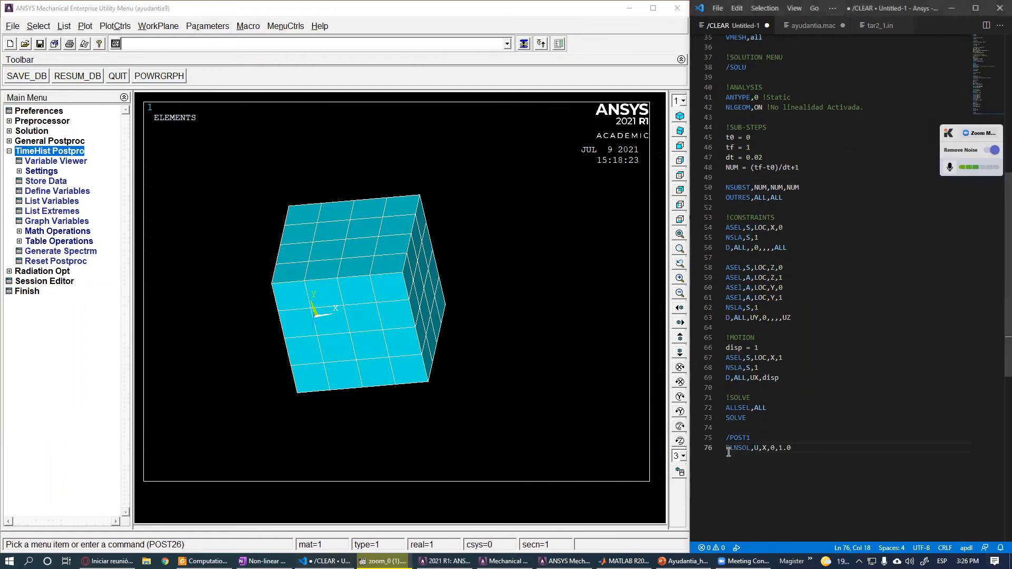
pyautogui.doubleClick(756, 448)
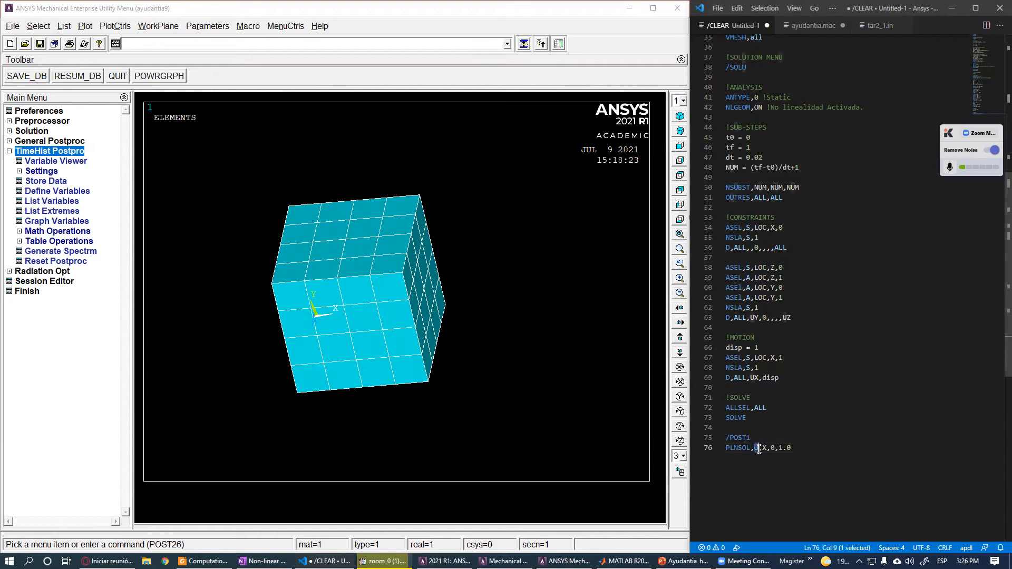
pyautogui.doubleClick(766, 448)
pyautogui.moveTo(797, 448); pyautogui.dragTo(780, 448)
pyautogui.click(777, 458)
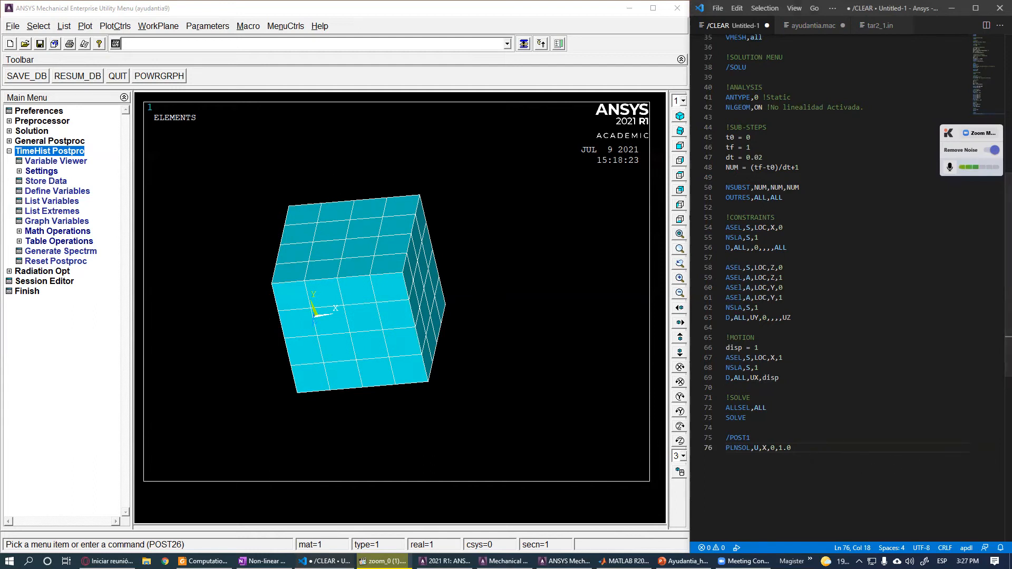
# - Paste the command UPCOORD,1 on the line after the PLNSOL command
pyautogui.write('UPCOORD,1')
pyautogui.click(754, 458)
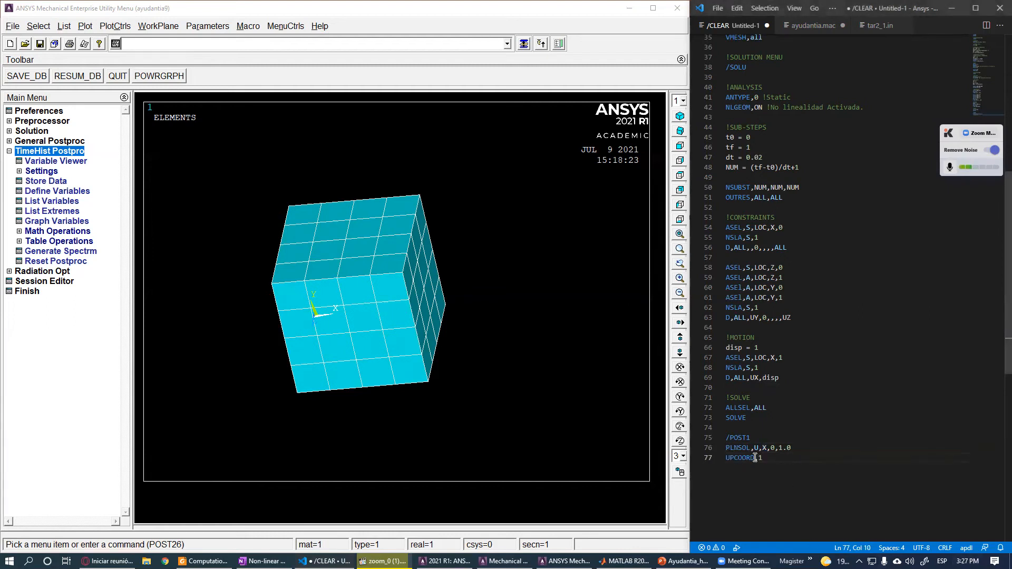
pyautogui.moveTo(729, 458); pyautogui.dragTo(726, 458)
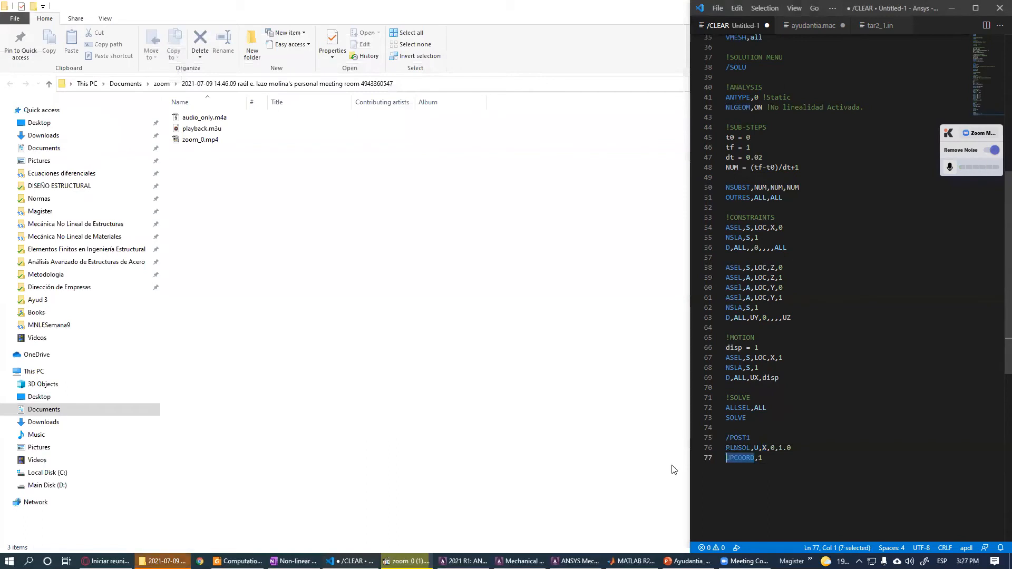
pyautogui.moveTo(318, 217); pyautogui.dragTo(218, 116)
pyautogui.click(602, 467)
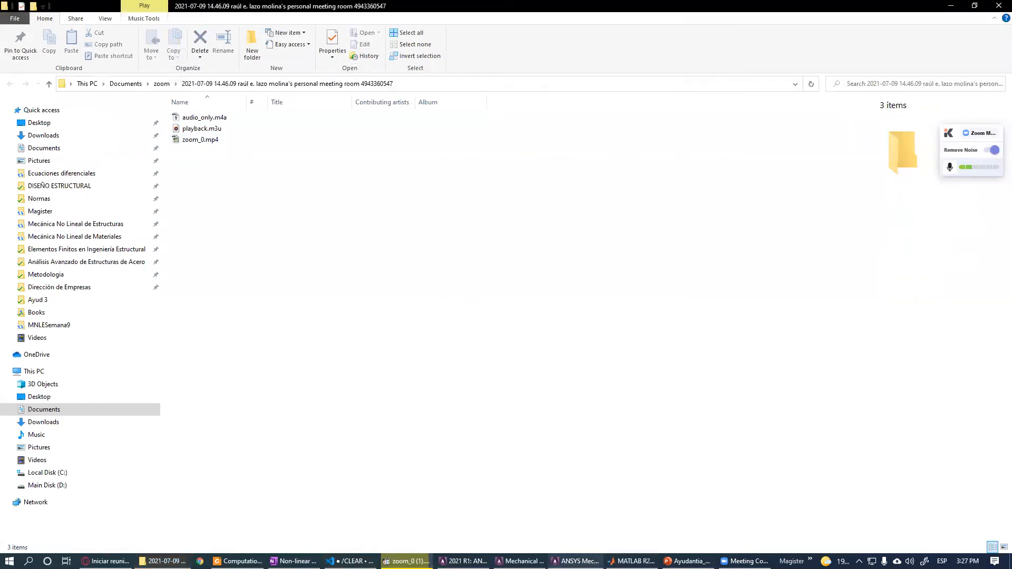
pyautogui.click(576, 562)
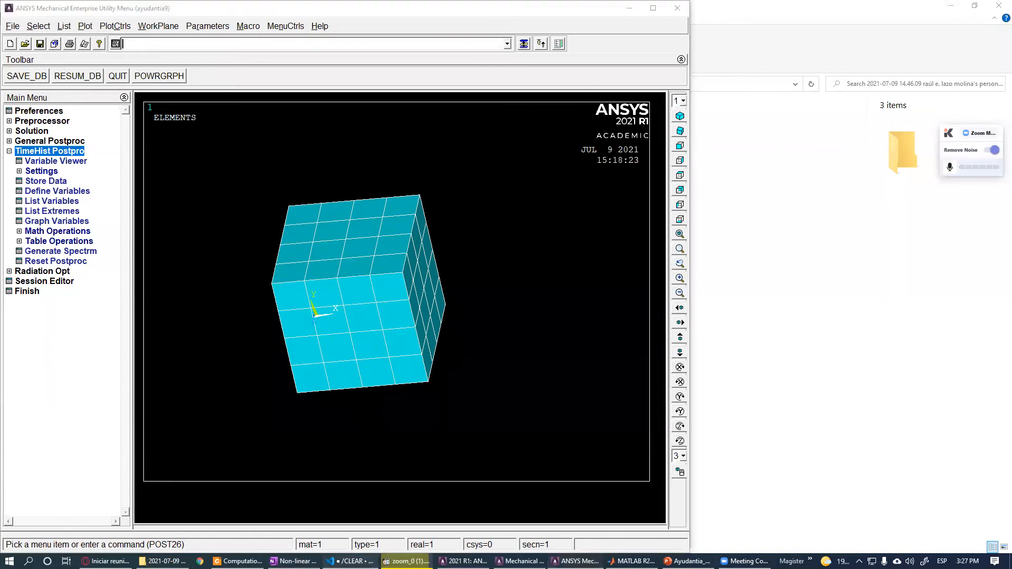
pyautogui.click(351, 561)
pyautogui.click(787, 396)
pyautogui.moveTo(766, 457); pyautogui.dragTo(736, 460)
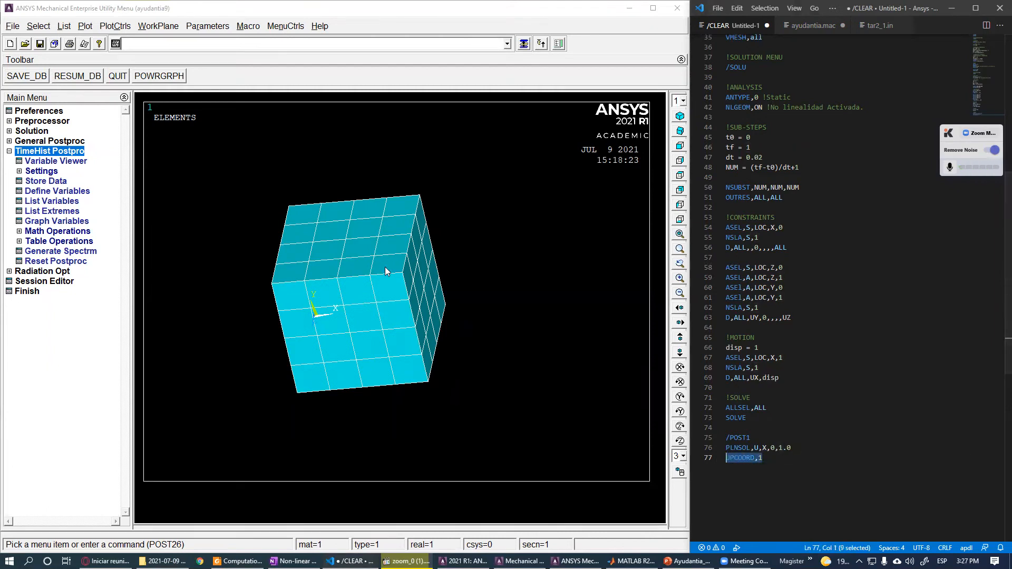
# - List all nodes of the current model and scroll through their coordinates, then close the listing
pyautogui.scroll(1, 384, 266)
pyautogui.click(200, 42)
pyautogui.write('nlist')
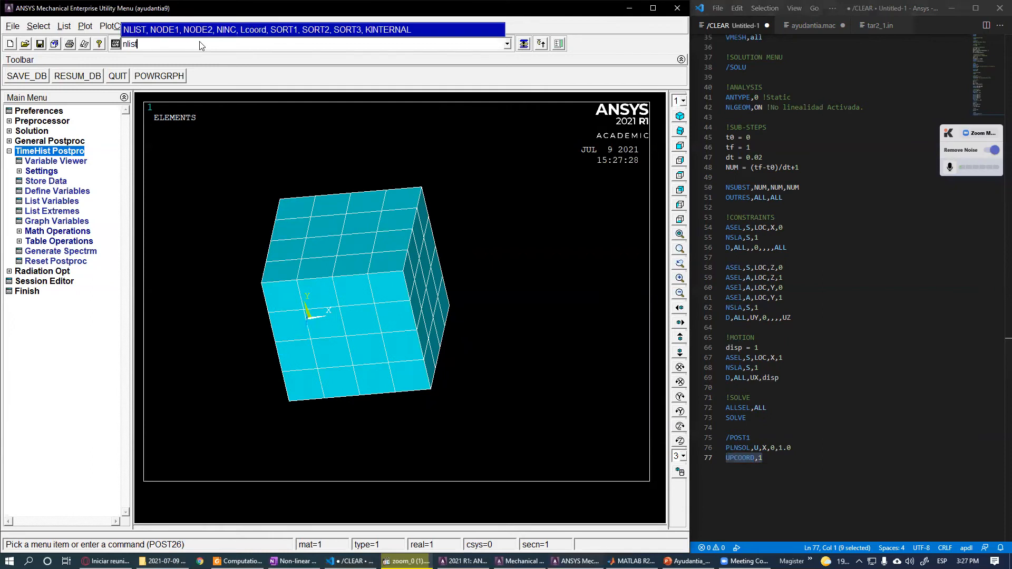
pyautogui.press('Return')
pyautogui.scroll(-20, 197, 213)
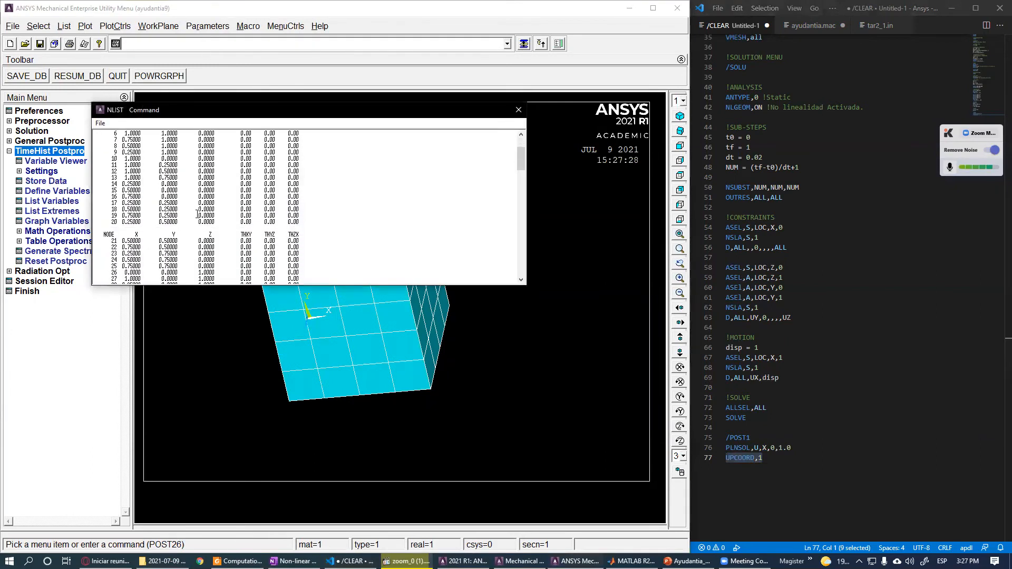
pyautogui.scroll(-4, 197, 214)
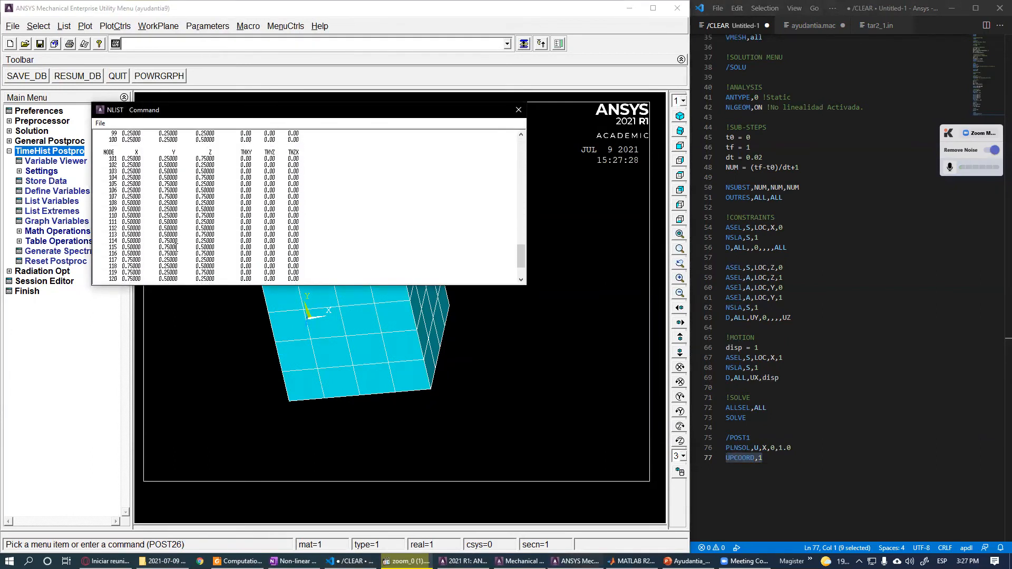
pyautogui.scroll(9, 152, 229)
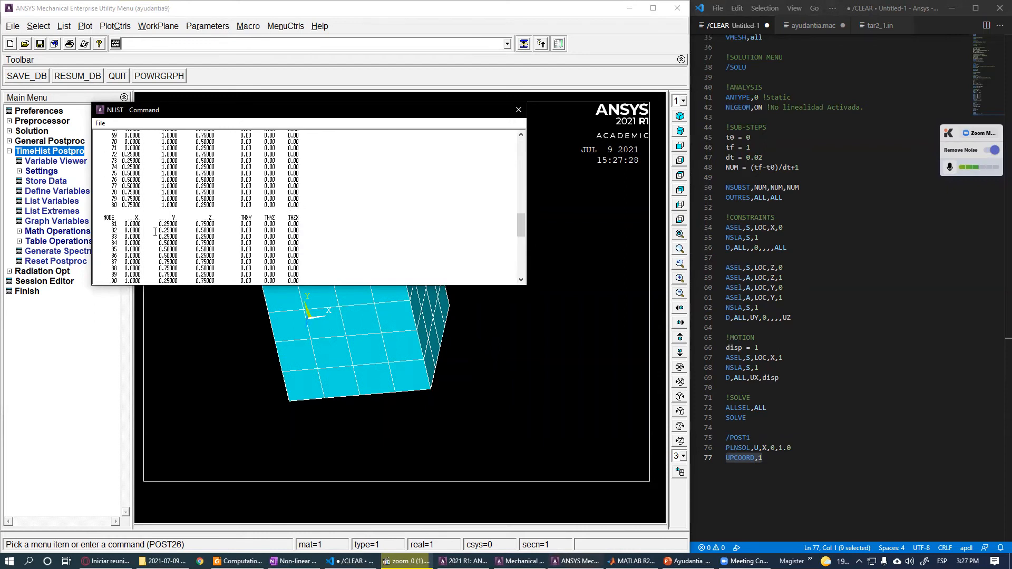
pyautogui.moveTo(171, 116); pyautogui.dragTo(518, 149)
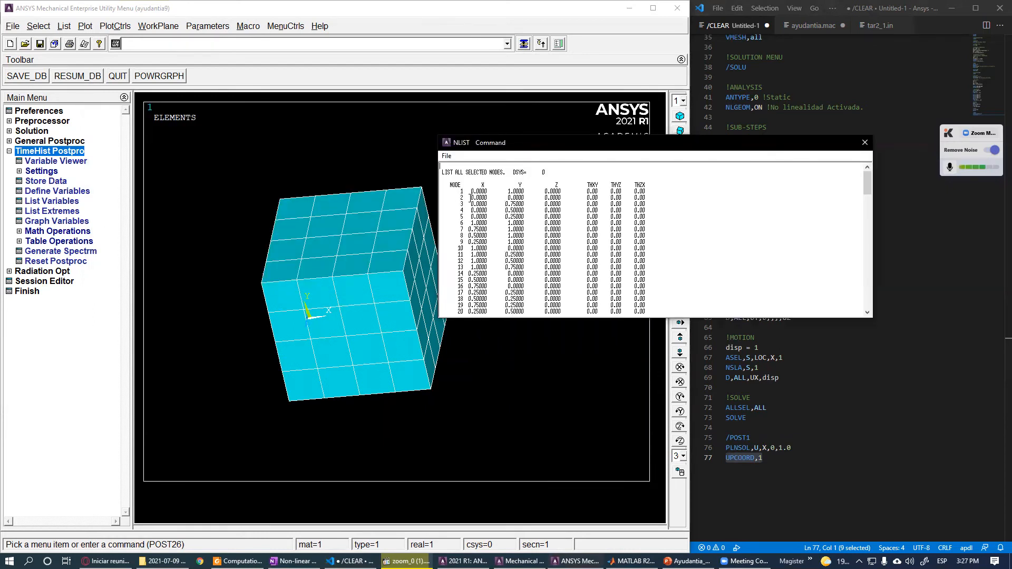
pyautogui.click(865, 143)
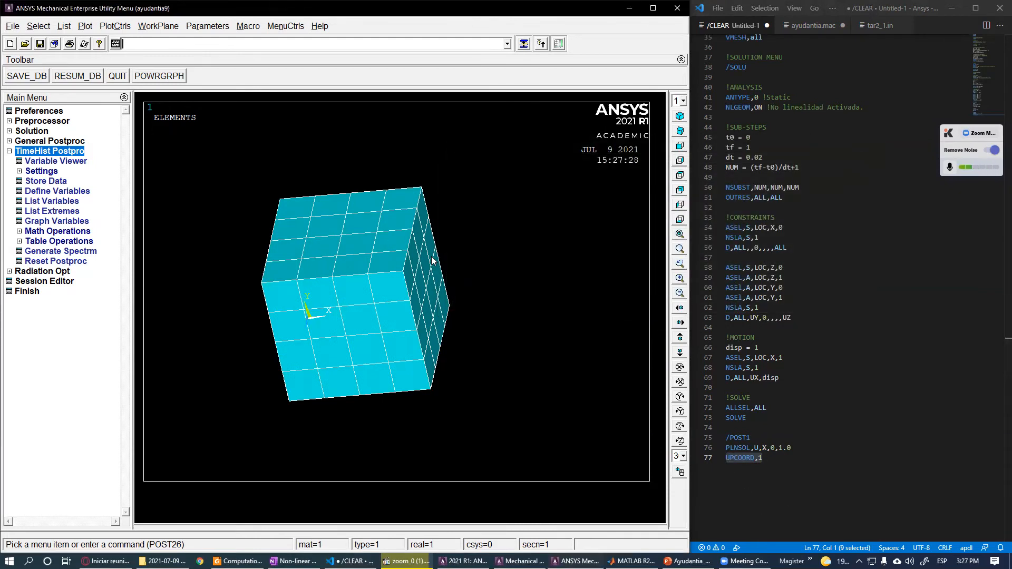
# - Copy the entire script from the editor and run it from the ANSYS command line
pyautogui.click(791, 458)
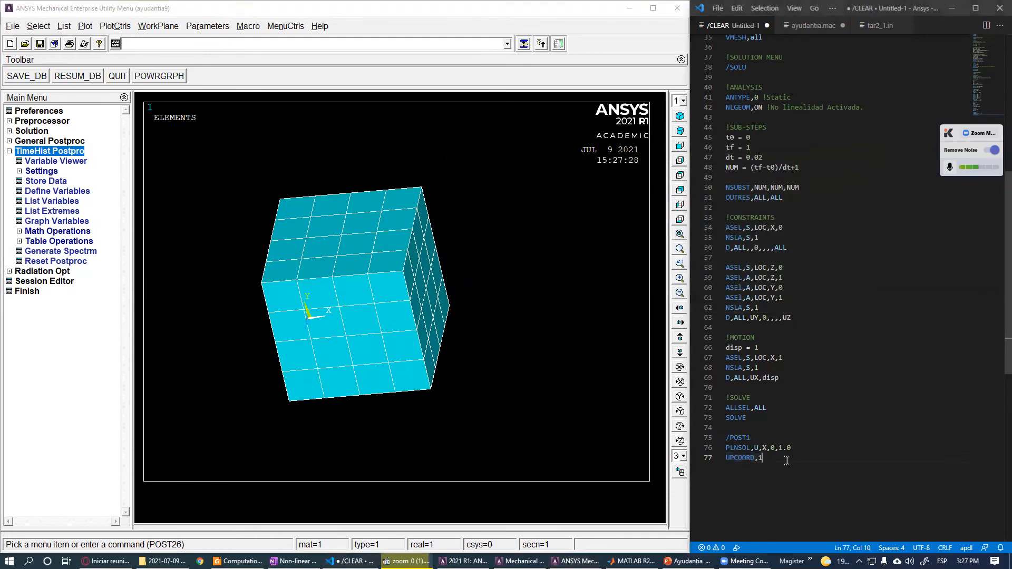
pyautogui.hotkey('ctrl', 'a')
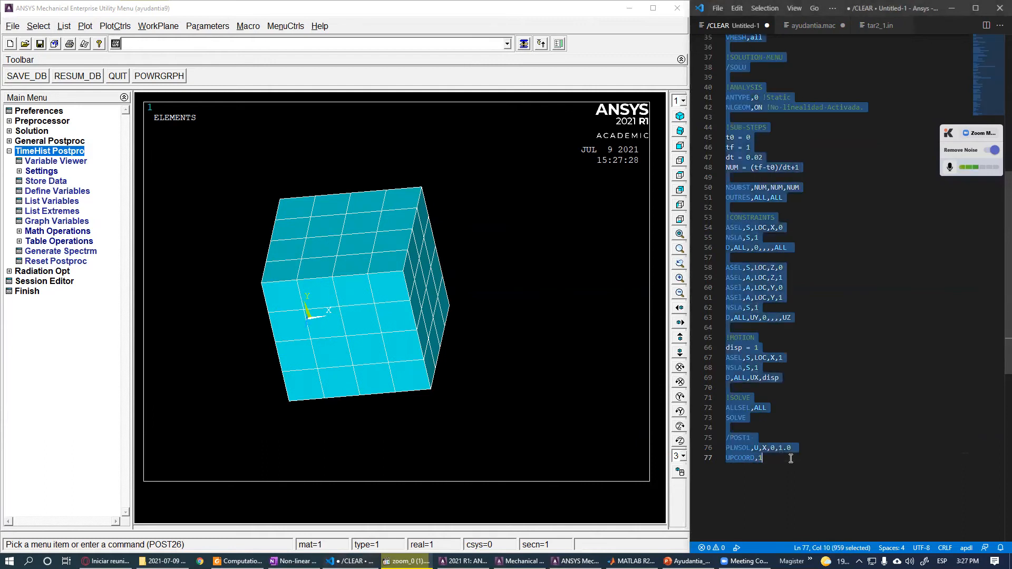
pyautogui.click(308, 45)
pyautogui.hotkey('ctrl', 'v')
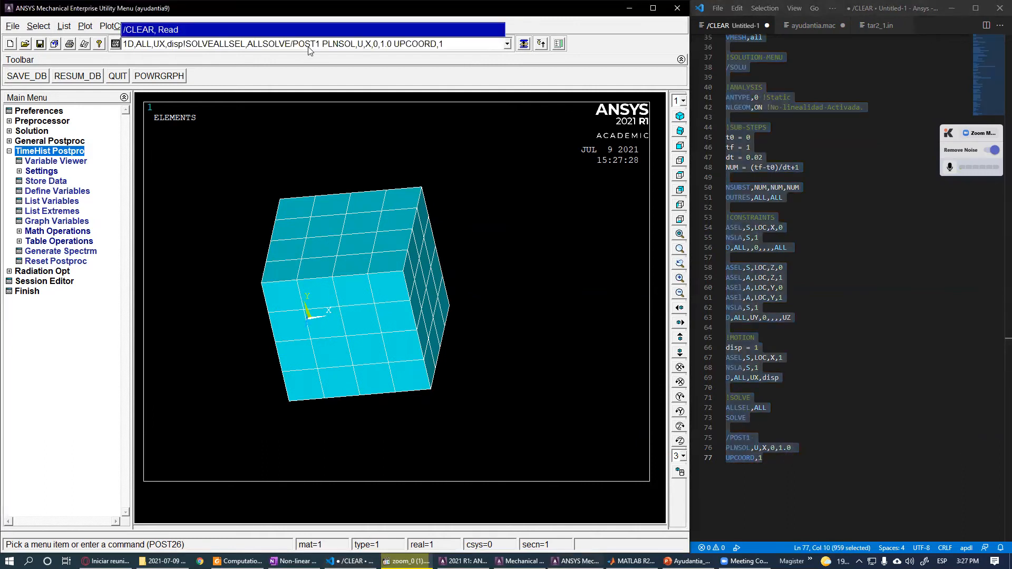
pyautogui.press('Return')
pyautogui.press('Return')
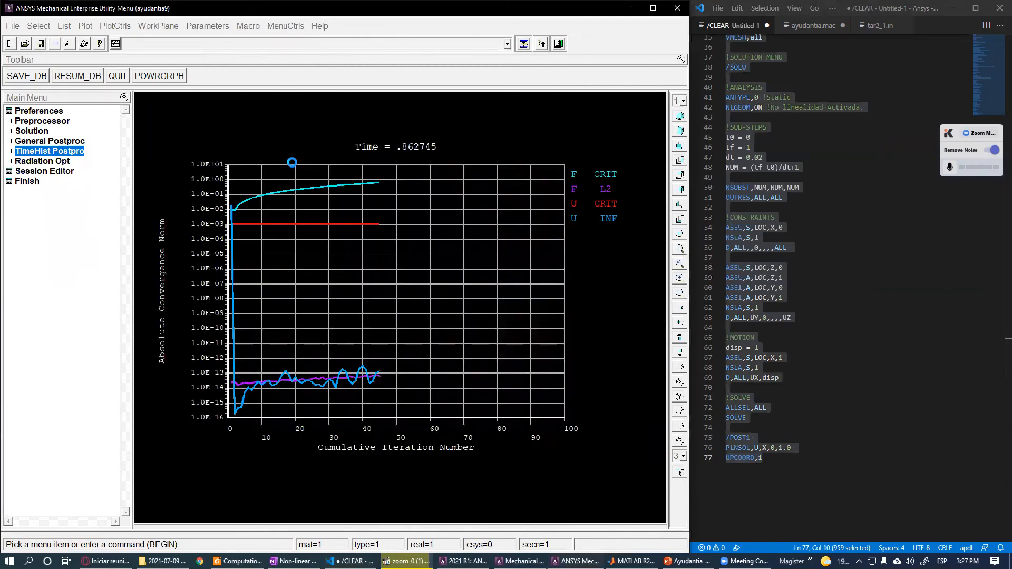
pyautogui.click(156, 82)
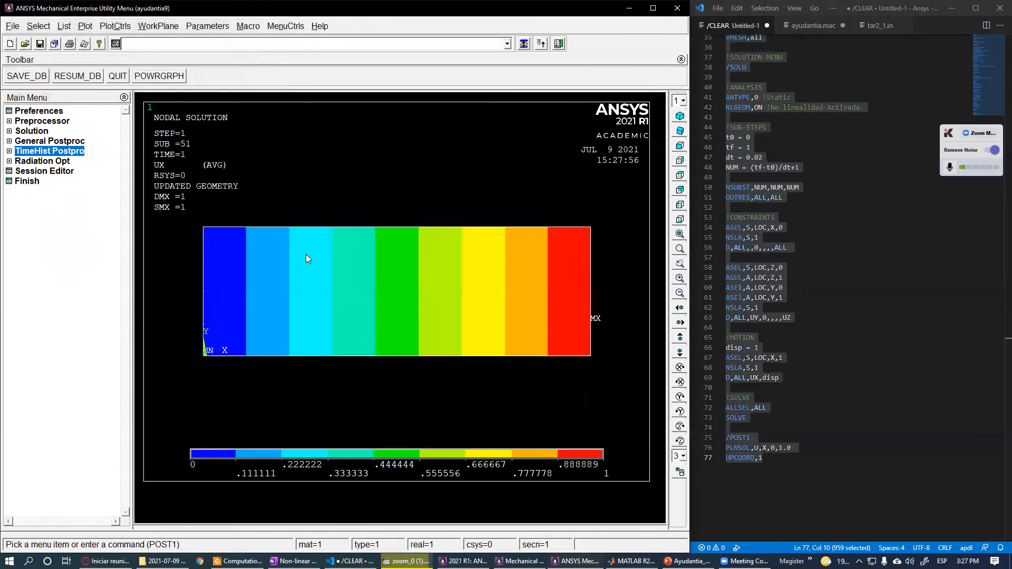
# - List all nodes again to examine the updated coordinates of the deformed geometry
pyautogui.click(801, 450)
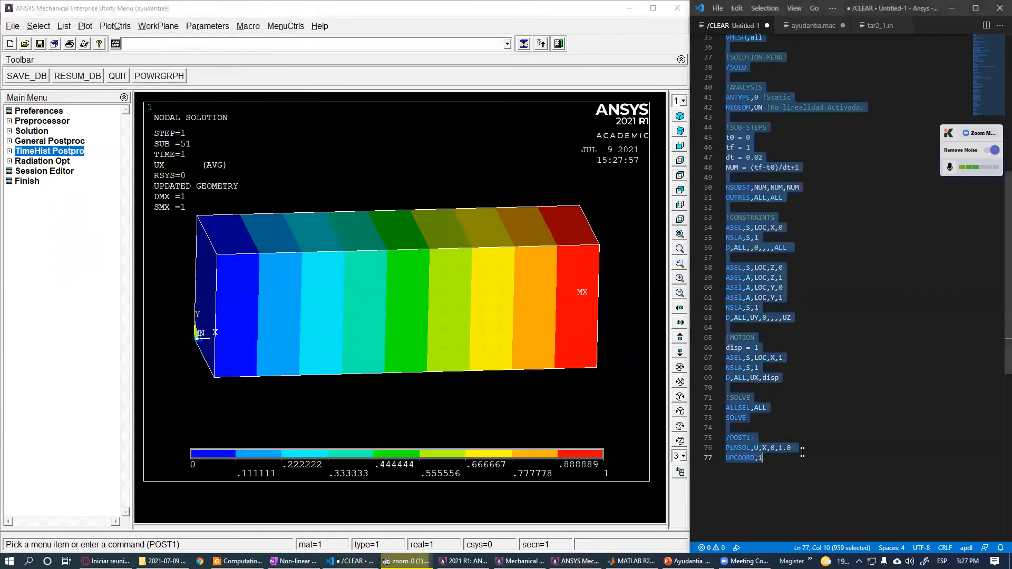
pyautogui.moveTo(813, 447); pyautogui.dragTo(723, 447)
pyautogui.click(313, 150)
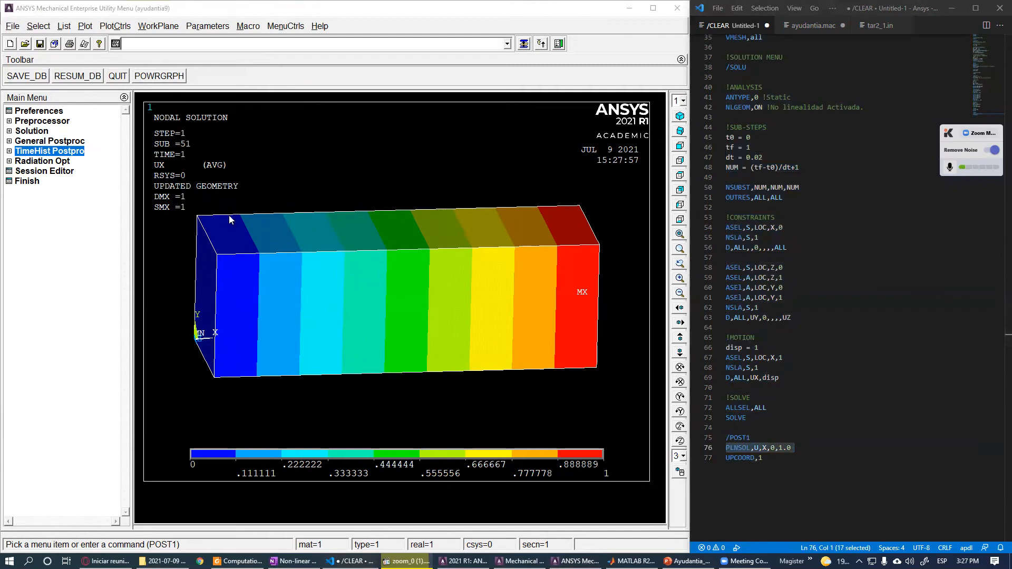
pyautogui.click(189, 45)
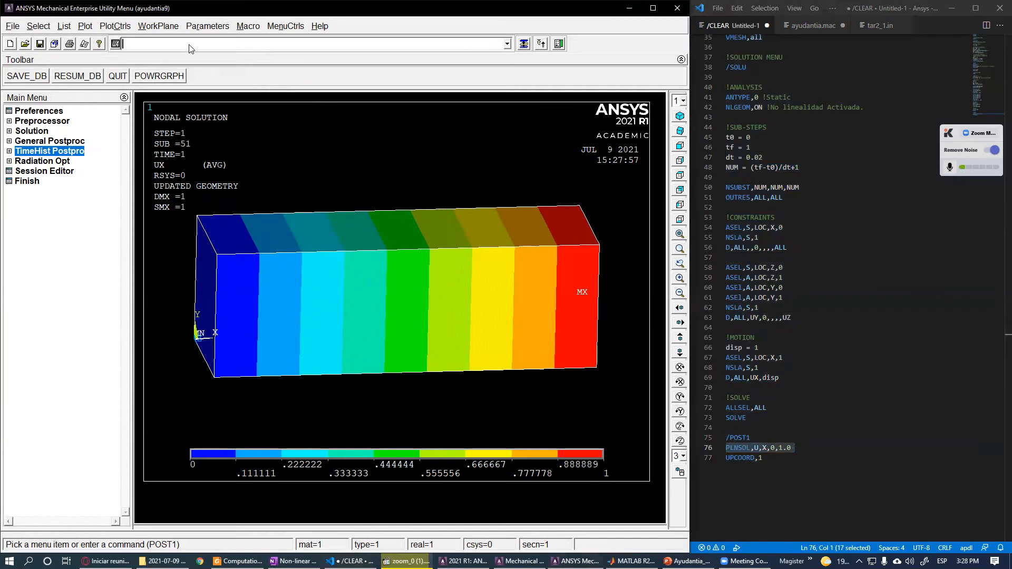
pyautogui.write('nlist')
pyautogui.press('Return')
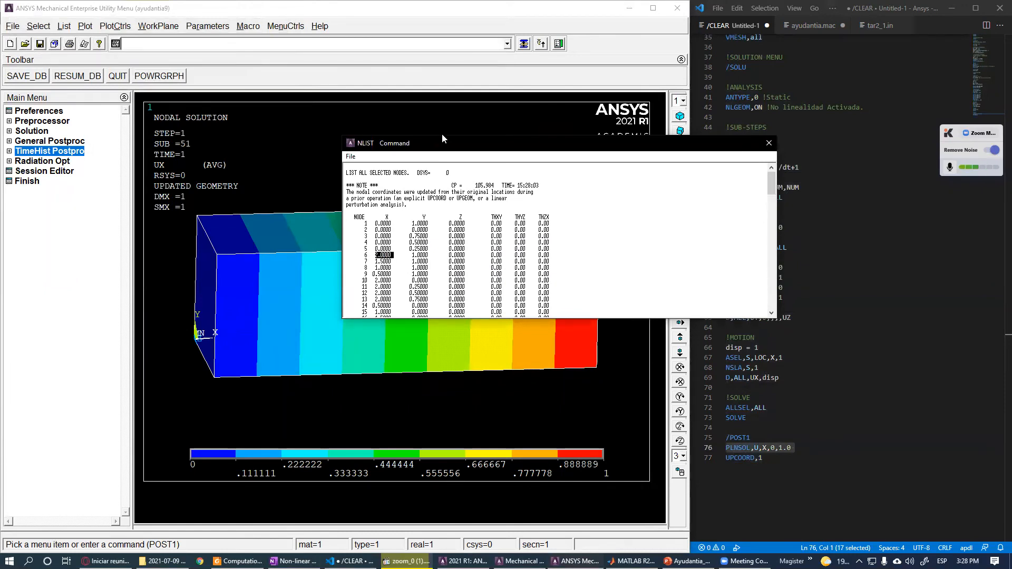
pyautogui.moveTo(443, 144); pyautogui.dragTo(368, 51)
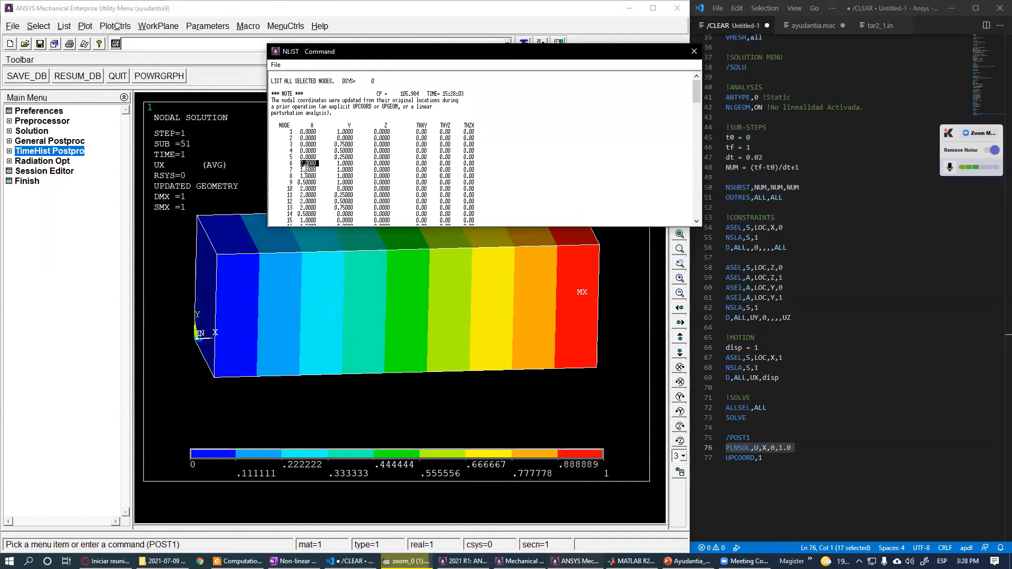
pyautogui.scroll(-20, 306, 170)
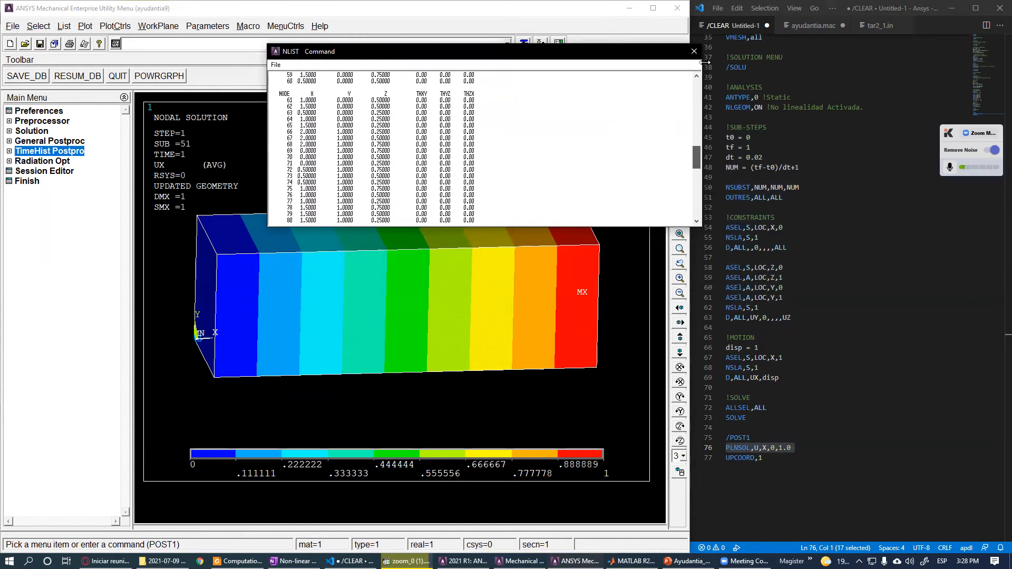
pyautogui.click(694, 50)
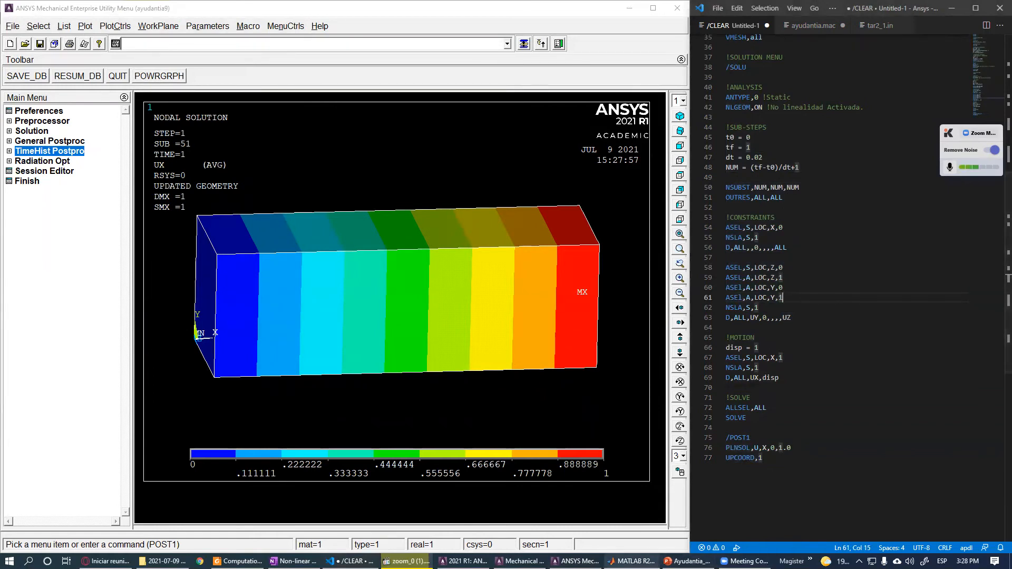
# - Switch to the presentation and review the hyperelastic constitutive model slides
pyautogui.click(633, 561)
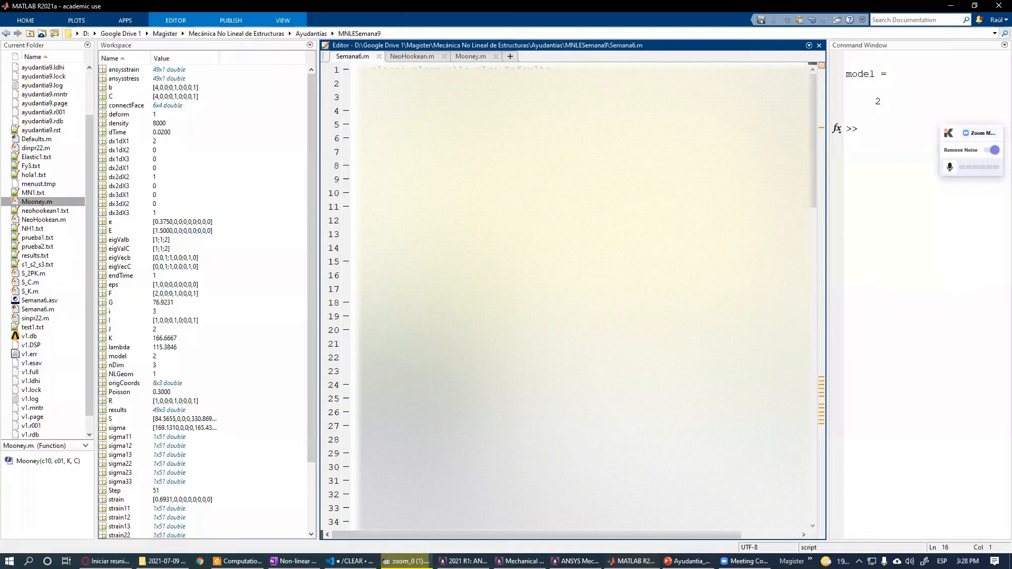
pyautogui.scroll(-10, 575, 295)
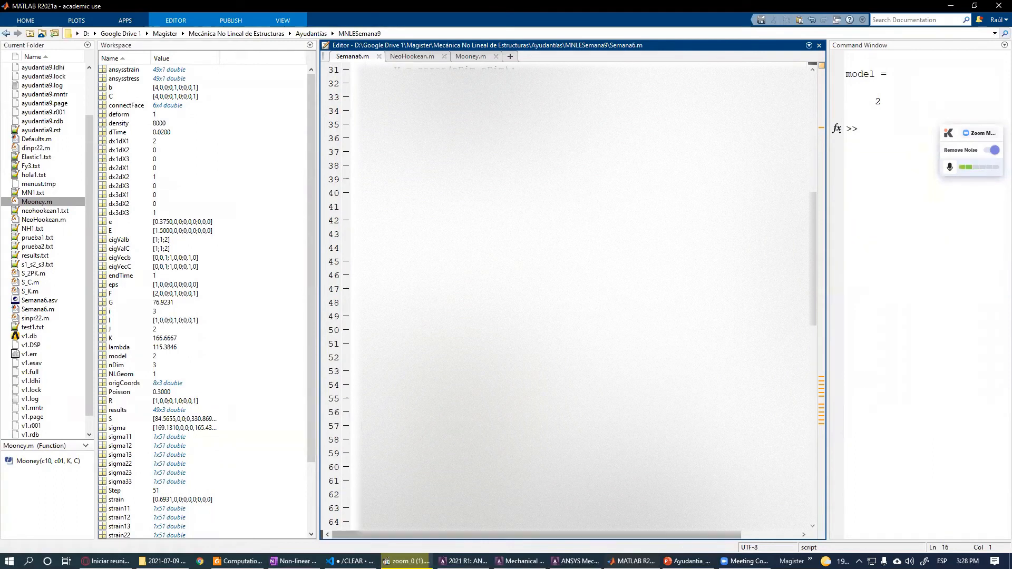
pyautogui.hotkey('alt', 'Tab')
pyautogui.click(79, 346)
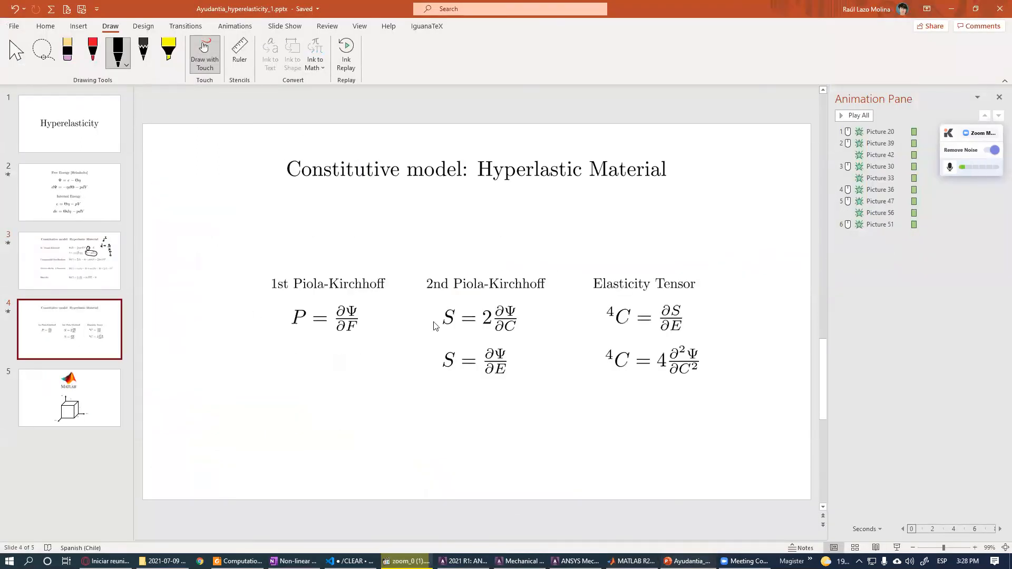
pyautogui.press('Up')
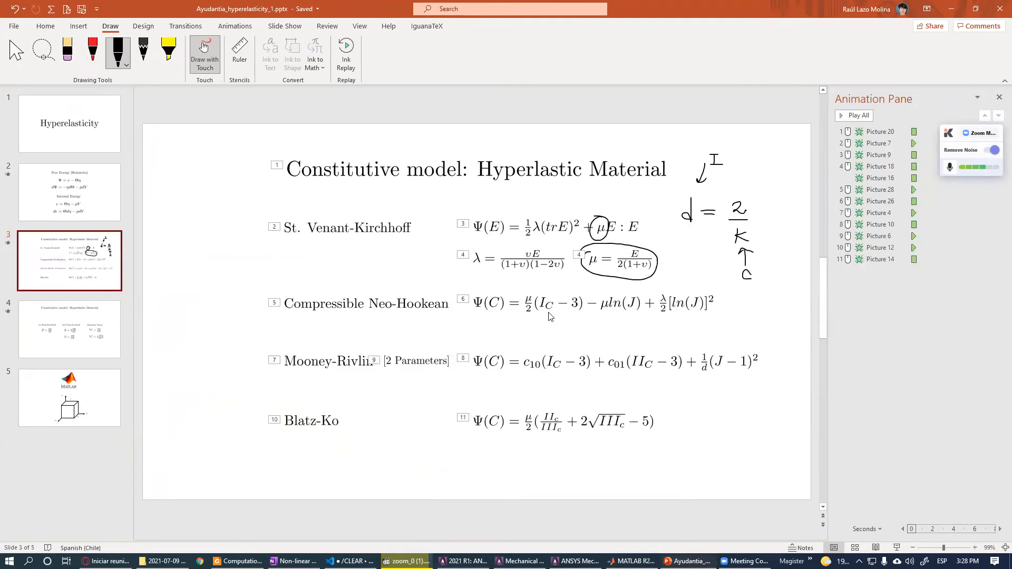
pyautogui.press('Down')
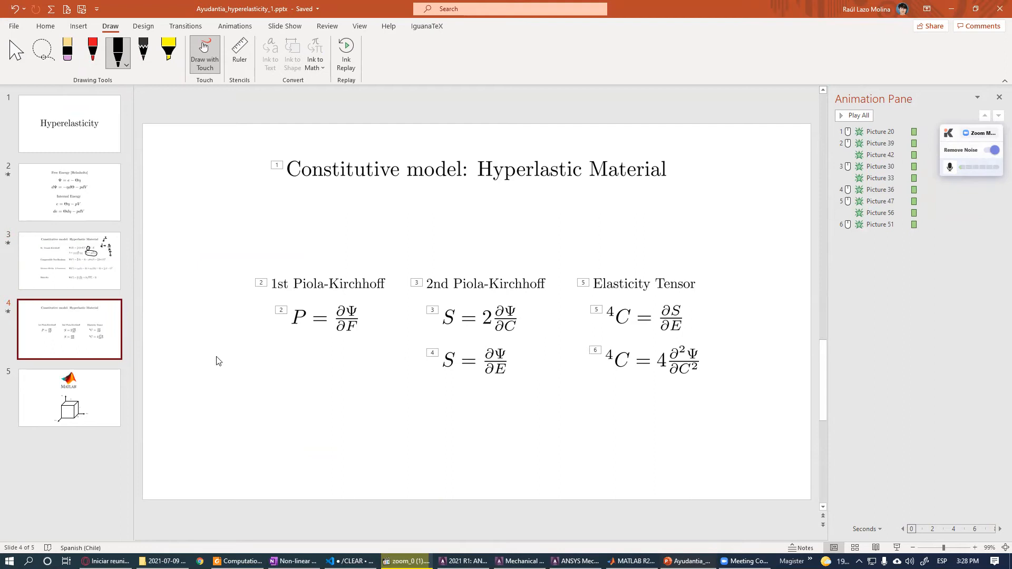
# - Open the ANSYS theory reference and browse the isotropic hyperelasticity models section
pyautogui.click(237, 561)
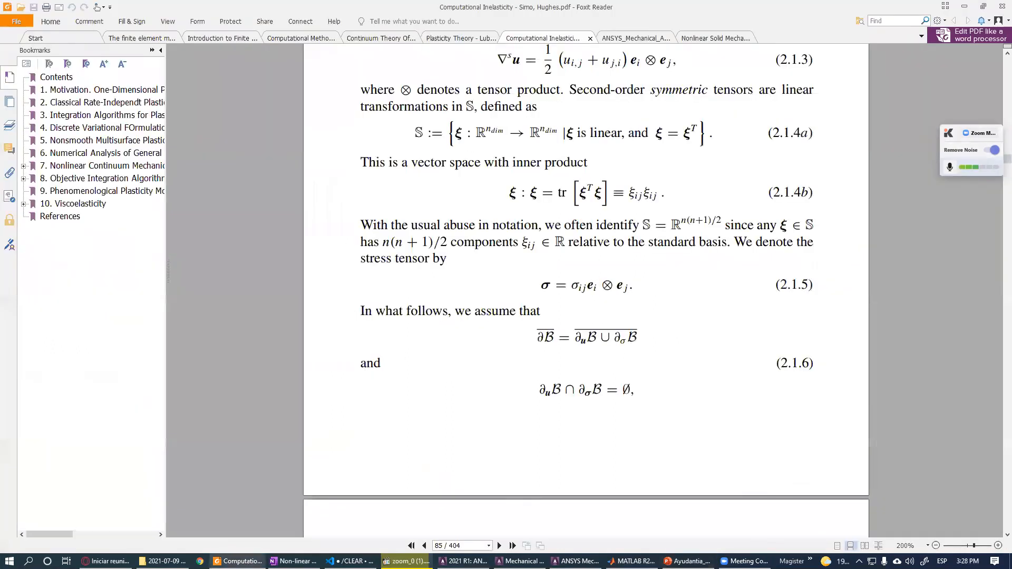
pyautogui.click(922, 36)
pyautogui.click(707, 132)
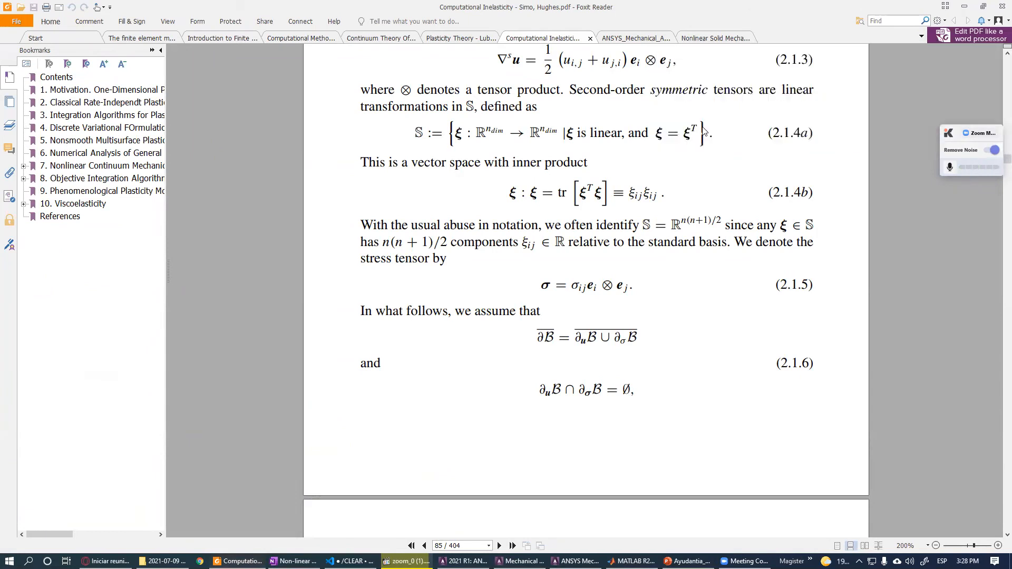
pyautogui.scroll(5, 269, 362)
pyautogui.keyDown('ctrl'); pyautogui.scroll(-2, 269, 362); pyautogui.keyUp('ctrl')
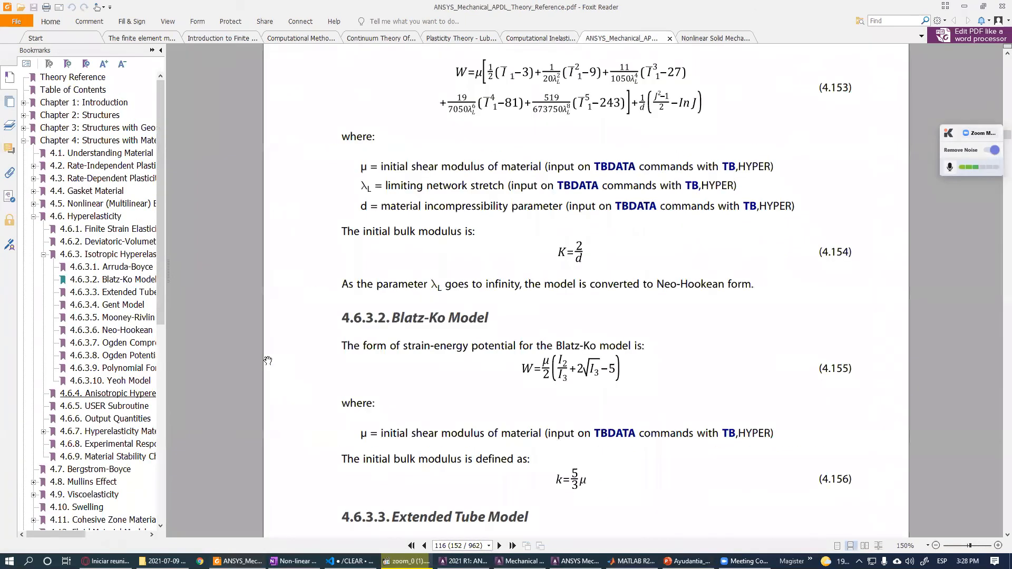
pyautogui.scroll(7, 337, 403)
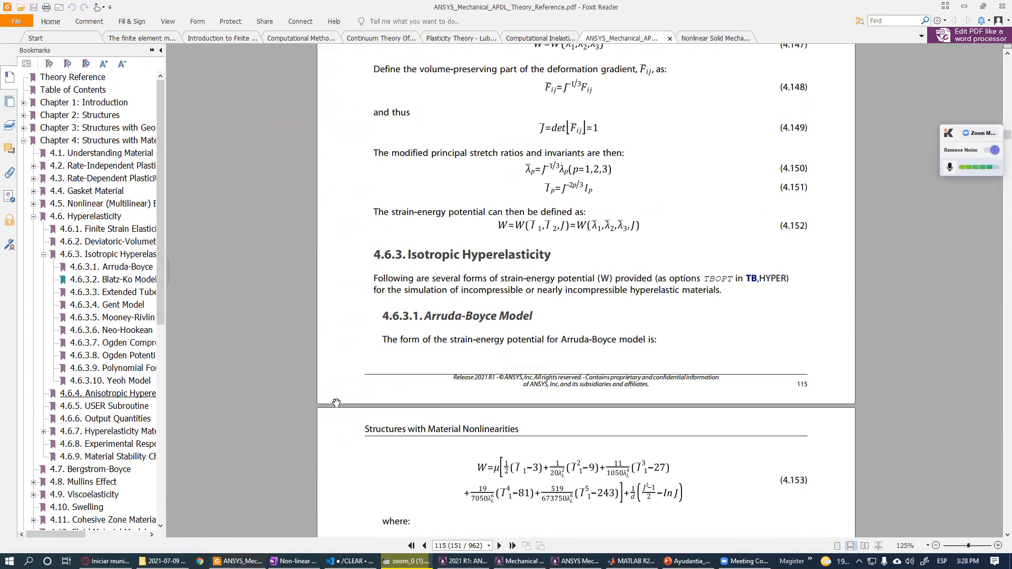
pyautogui.scroll(1, 337, 403)
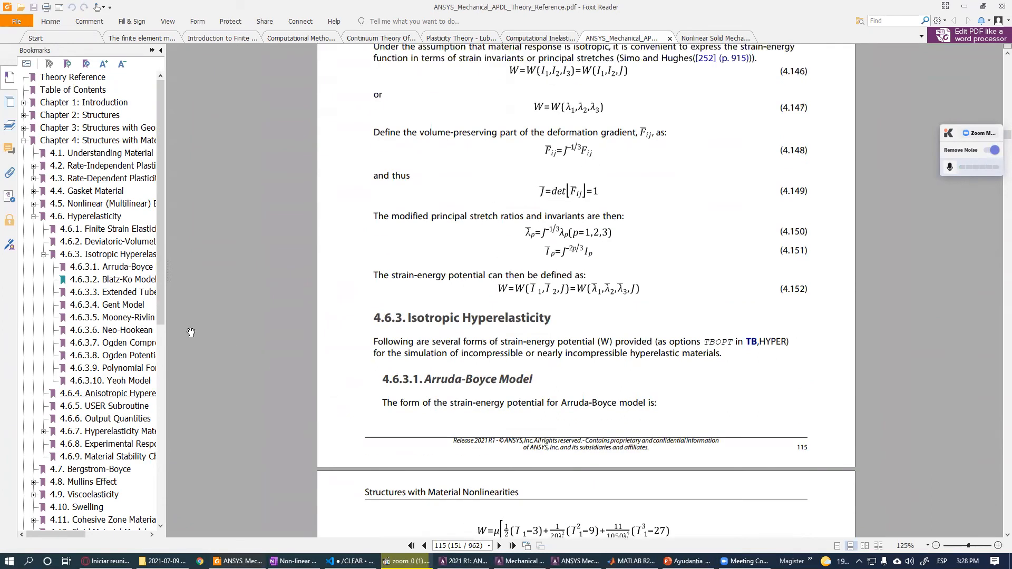
pyautogui.click(87, 258)
pyautogui.scroll(2, 508, 266)
pyautogui.scroll(-1, 508, 267)
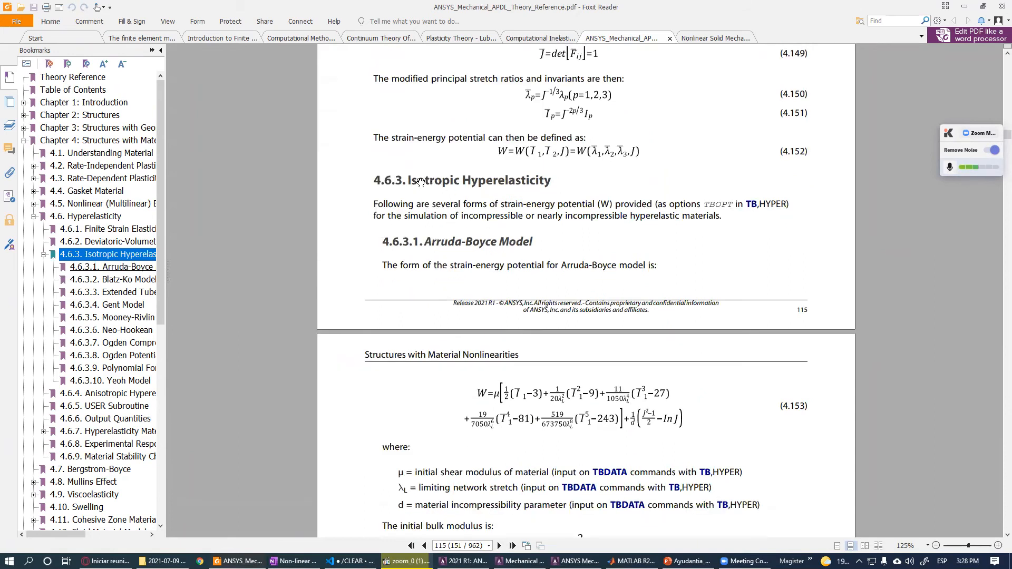
pyautogui.scroll(-4, 408, 183)
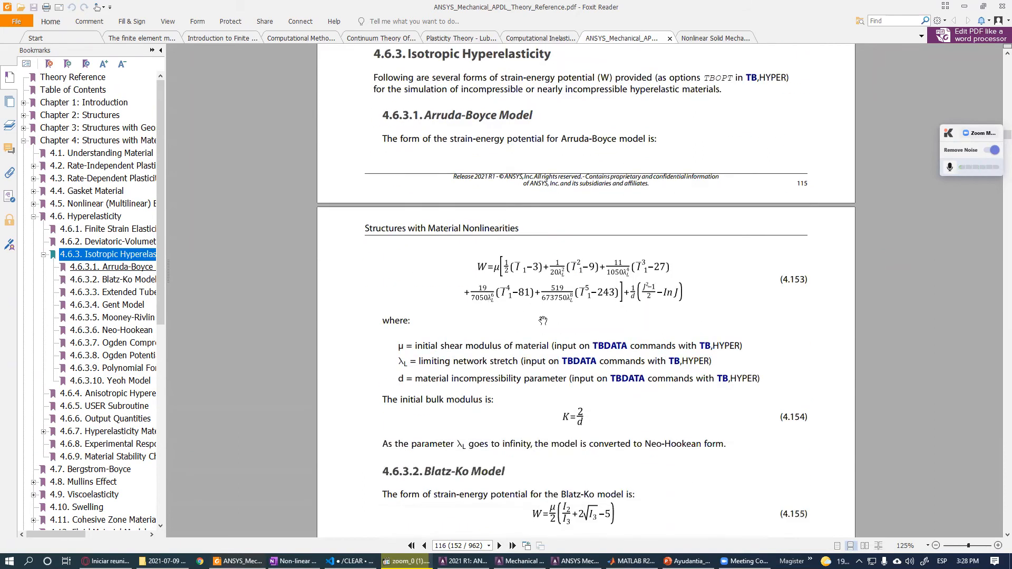
pyautogui.scroll(-14, 543, 321)
pyautogui.scroll(-20, 555, 317)
pyautogui.scroll(-10, 556, 325)
pyautogui.scroll(-20, 556, 331)
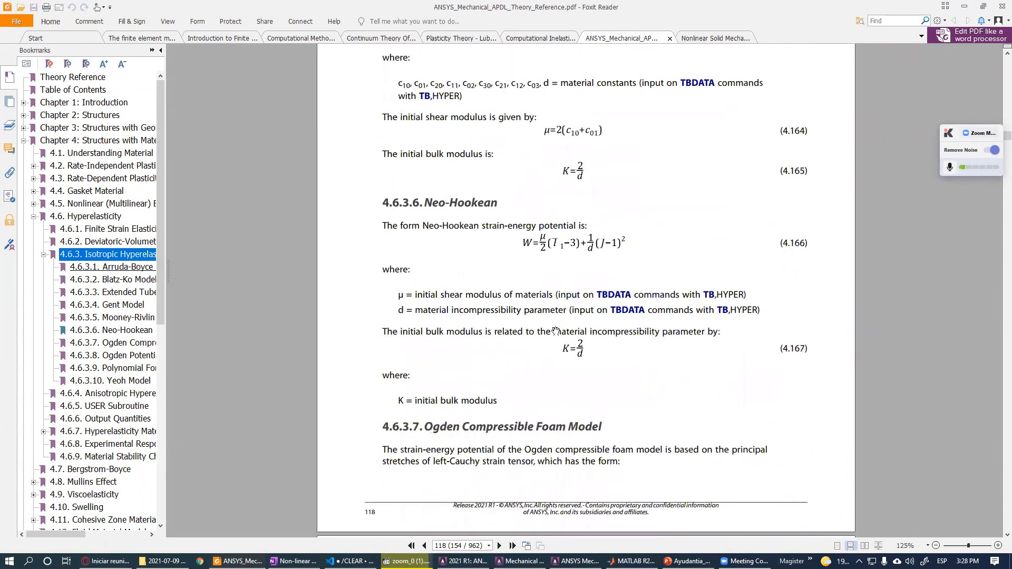
pyautogui.scroll(-5, 555, 332)
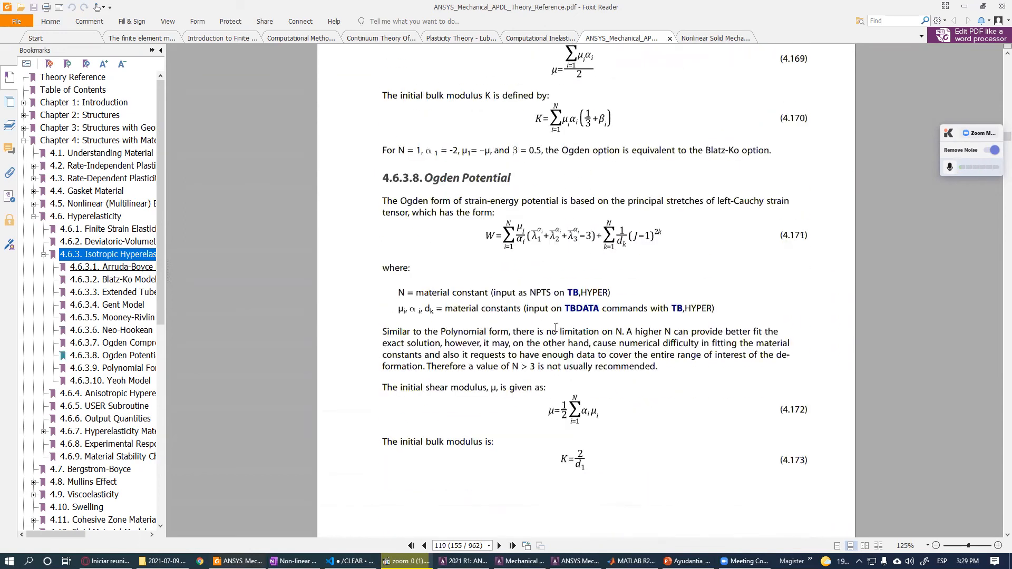
# - Collapse the Hyperelasticity bookmarks and open the Viscoelasticity section of the theory reference
pyautogui.click(33, 216)
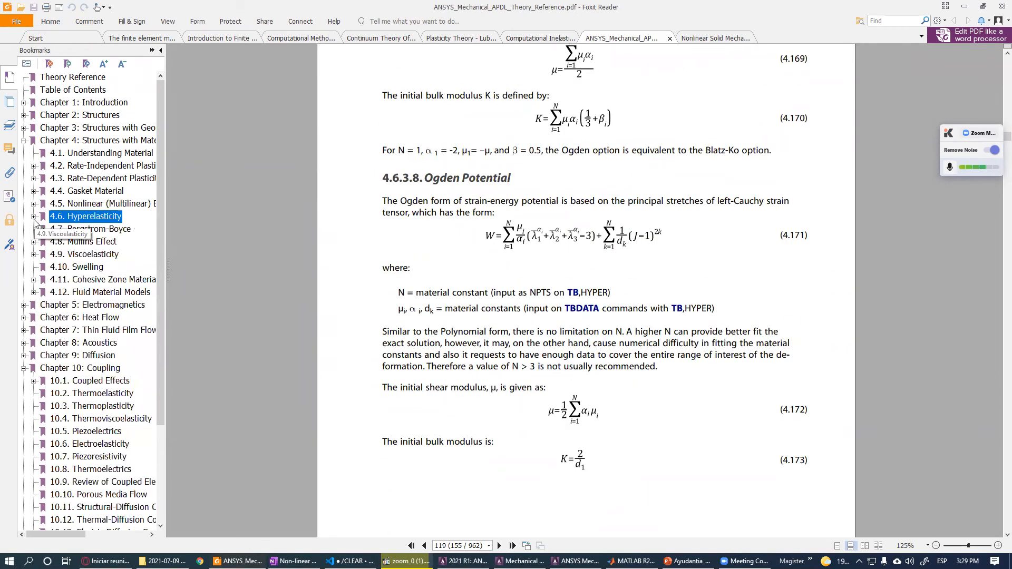
pyautogui.click(34, 254)
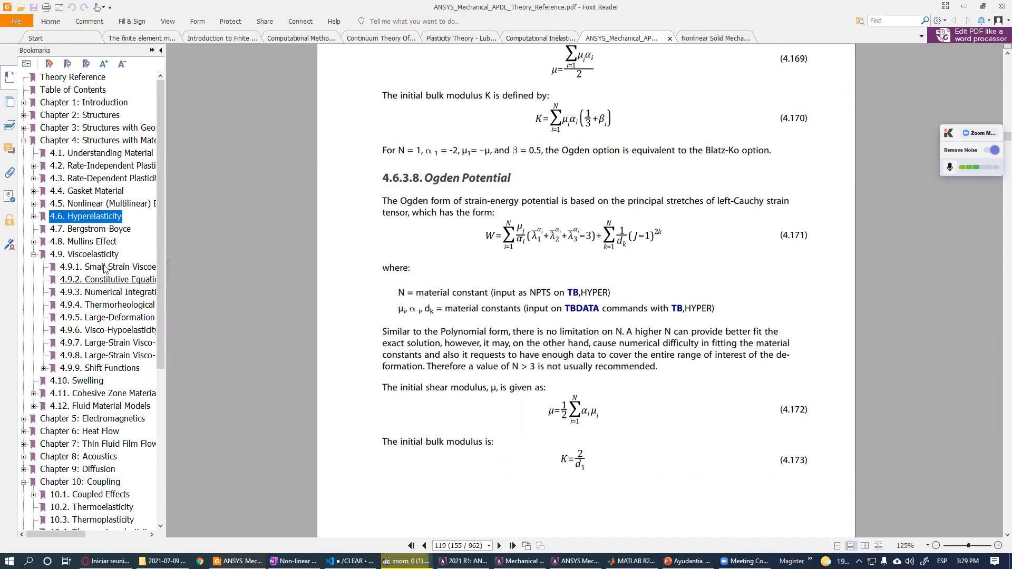
pyautogui.click(95, 255)
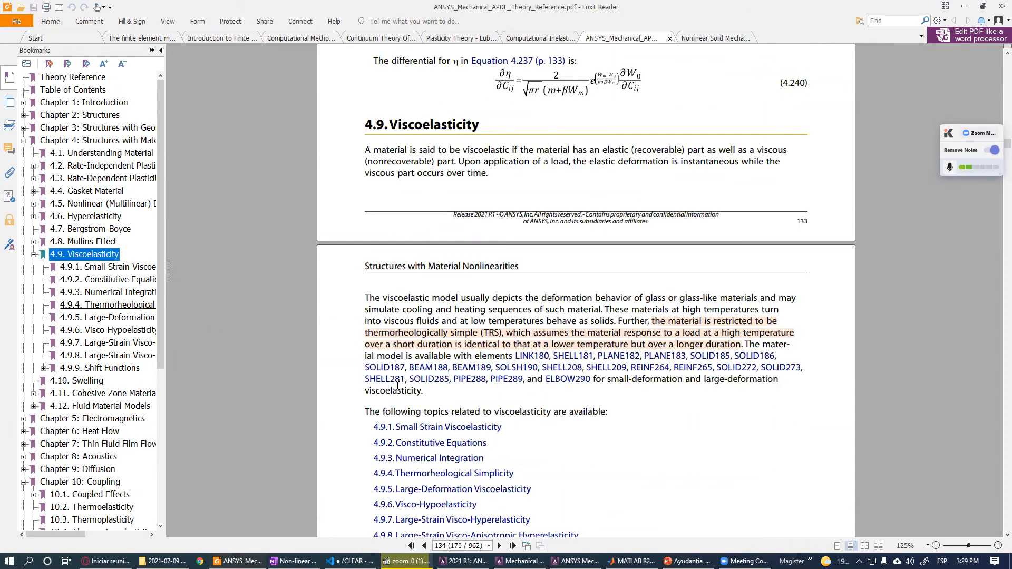
# - Scroll through the Viscoelasticity section of the theory reference, reading its numerical integration and thermorheological simplicity pages
pyautogui.scroll(-15, 398, 387)
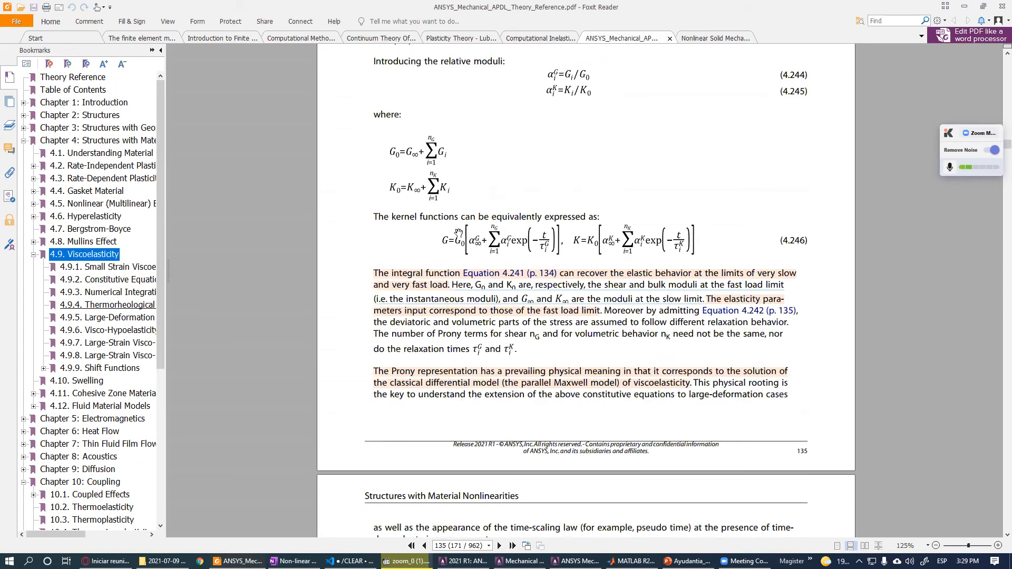
pyautogui.scroll(1, 504, 245)
pyautogui.scroll(-20, 497, 329)
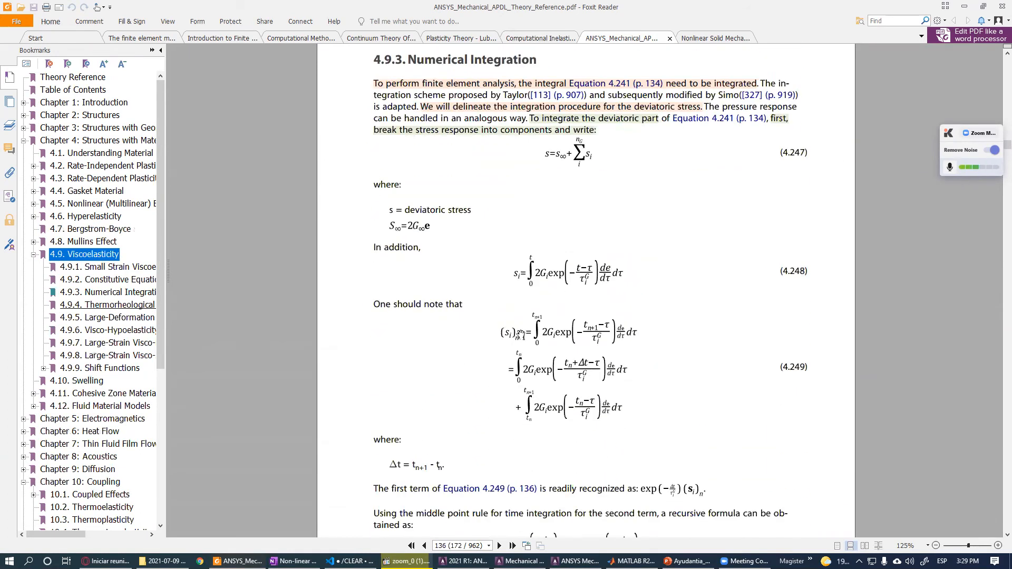
pyautogui.keyDown('ctrl'); pyautogui.scroll(2, 522, 331); pyautogui.keyUp('ctrl')
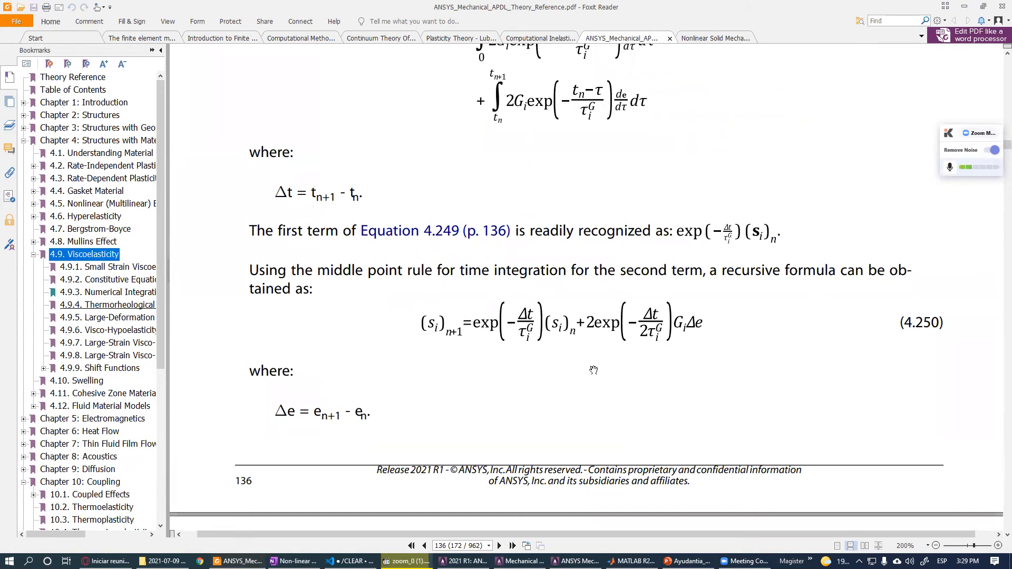
pyautogui.keyDown('ctrl'); pyautogui.scroll(-4, 593, 371); pyautogui.keyUp('ctrl')
pyautogui.scroll(-4, 585, 342)
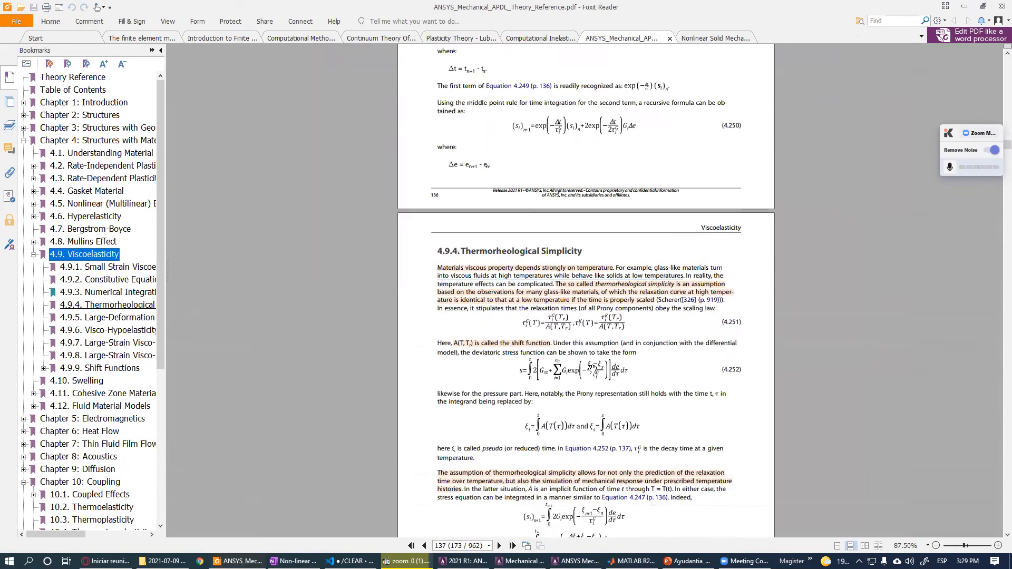
pyautogui.click(103, 243)
pyautogui.click(95, 255)
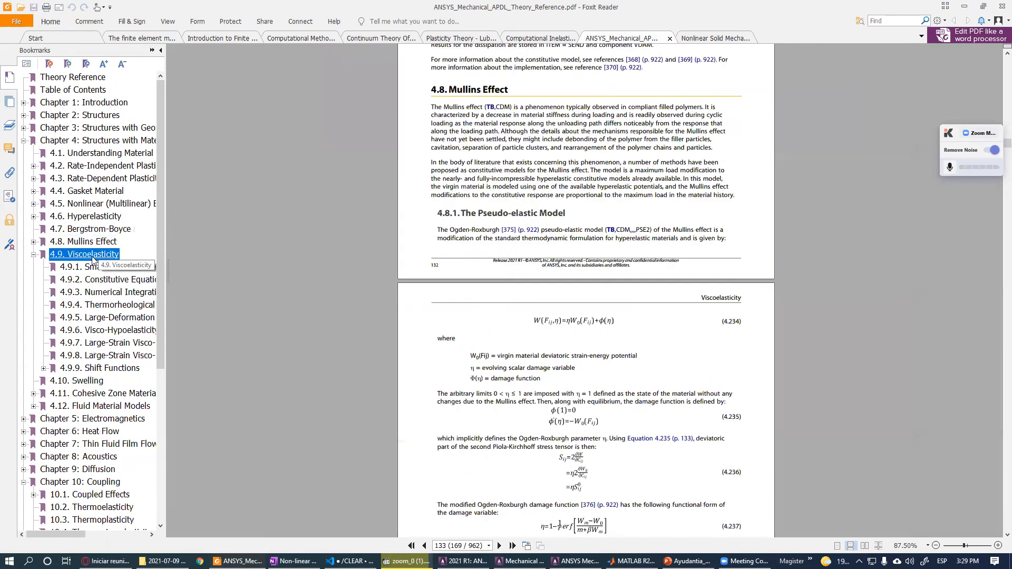
pyautogui.keyDown('ctrl'); pyautogui.scroll(3, 506, 369); pyautogui.keyUp('ctrl')
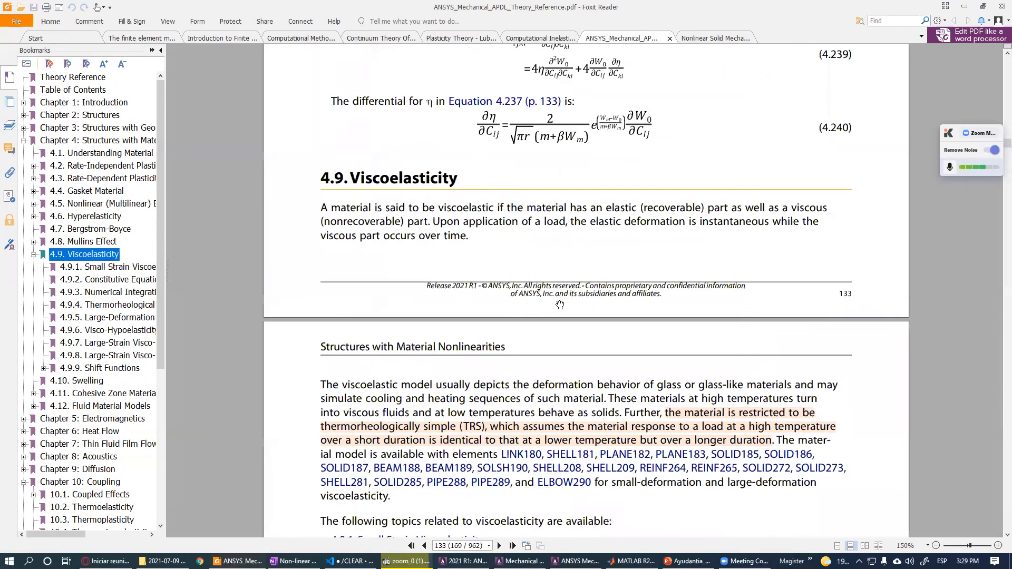
pyautogui.scroll(2, 513, 357)
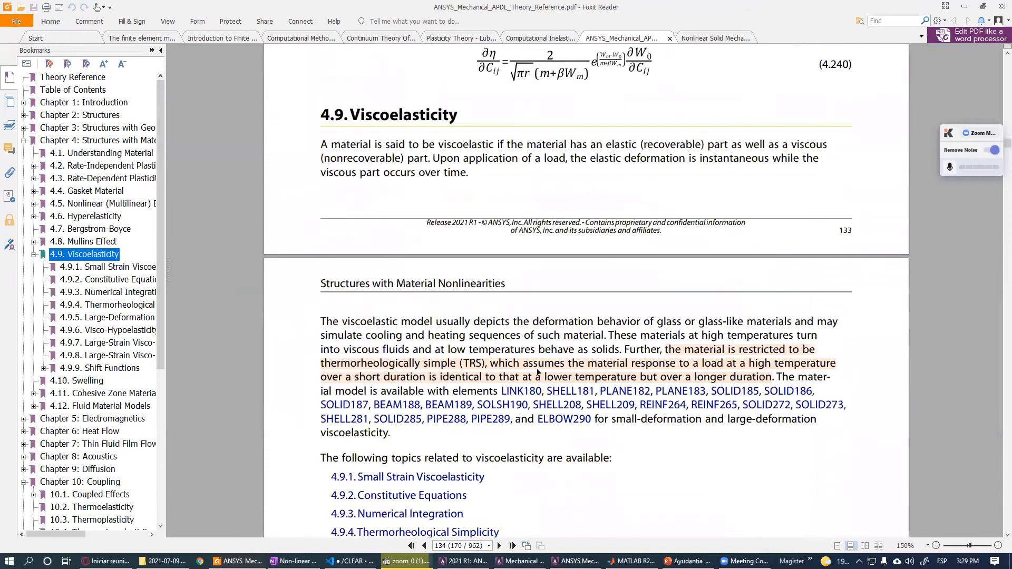
pyautogui.keyDown('ctrl'); pyautogui.scroll(1, 518, 402); pyautogui.keyUp('ctrl')
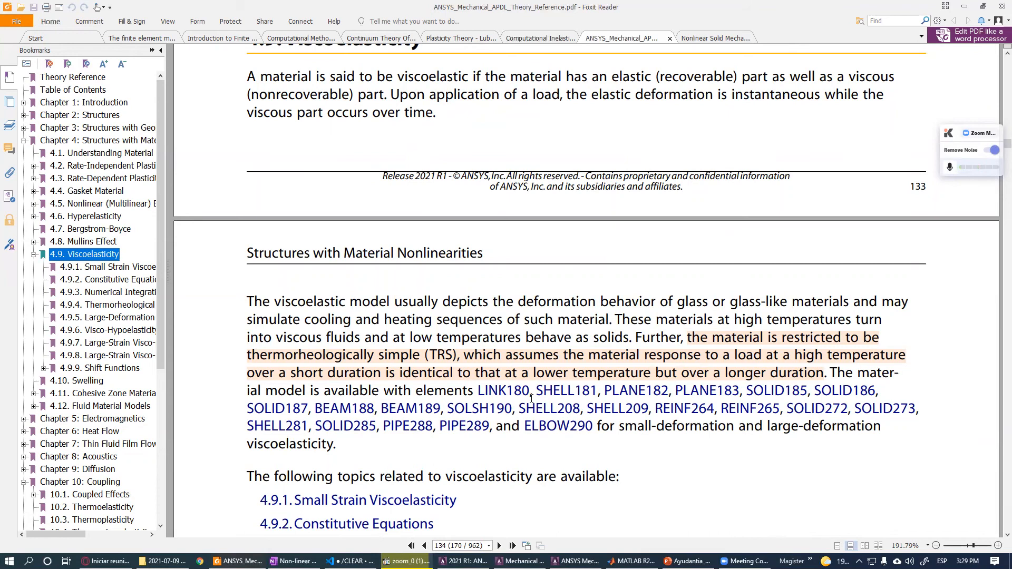
pyautogui.scroll(2, 532, 398)
# - Jump back to the Hyperelasticity section and review the list of available hyperelastic models
pyautogui.click(85, 216)
pyautogui.scroll(-10, 510, 350)
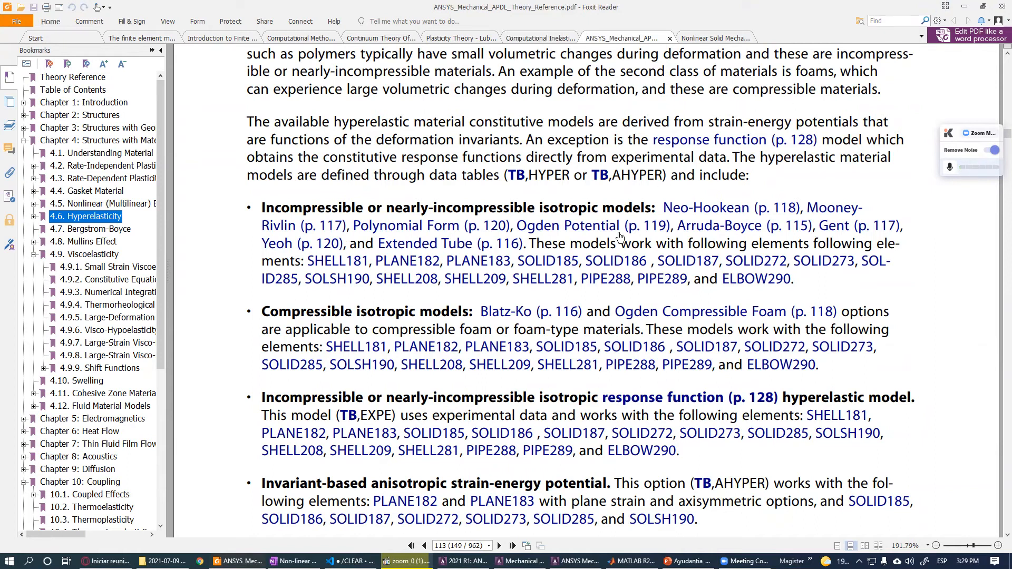
pyautogui.keyDown('ctrl'); pyautogui.scroll(-3, 597, 252); pyautogui.keyUp('ctrl')
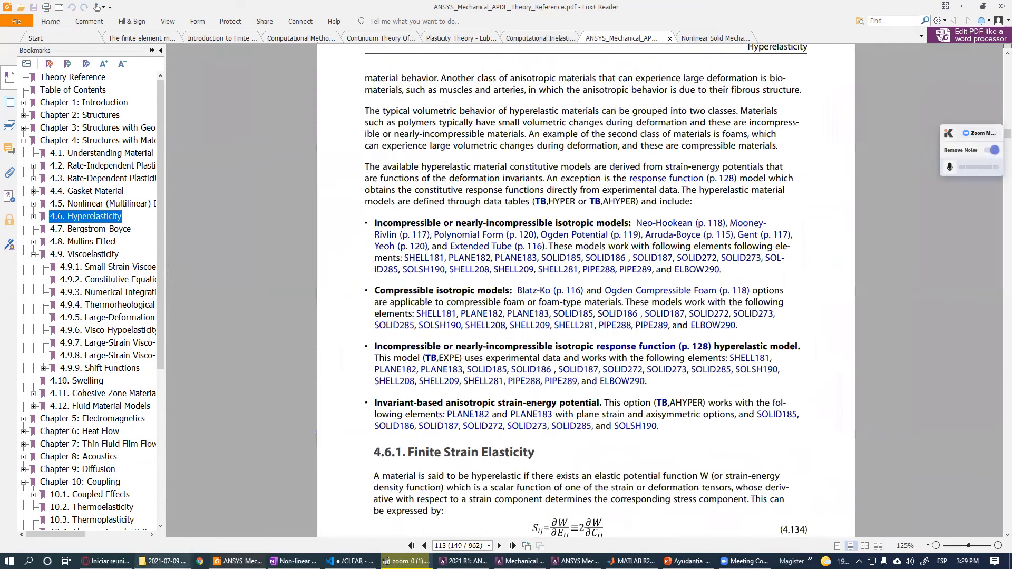
# - Launch Ansys Help from the Start menu's Engineering group
pyautogui.press('super')
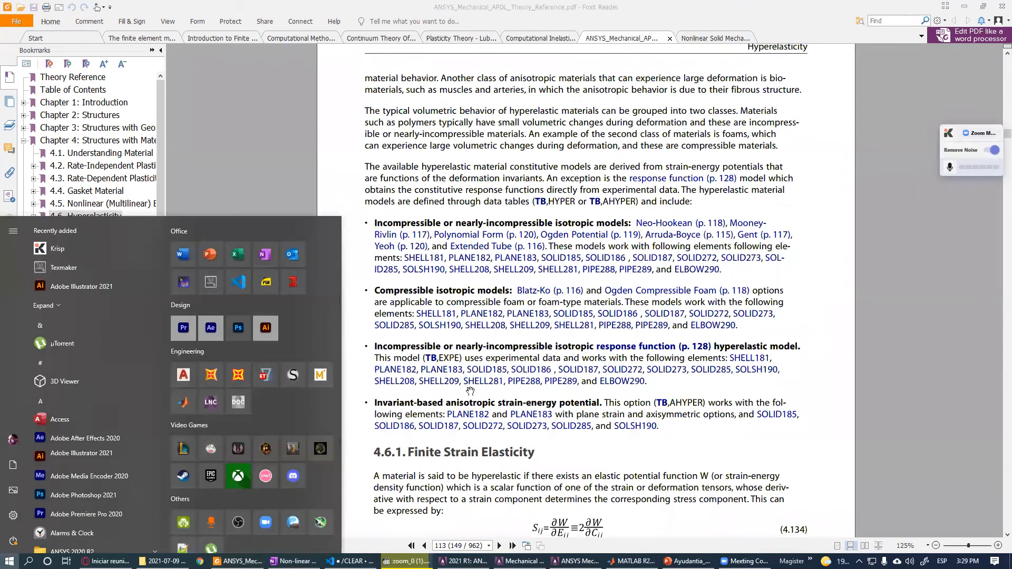
pyautogui.click(370, 338)
pyautogui.click(9, 562)
pyautogui.click(301, 142)
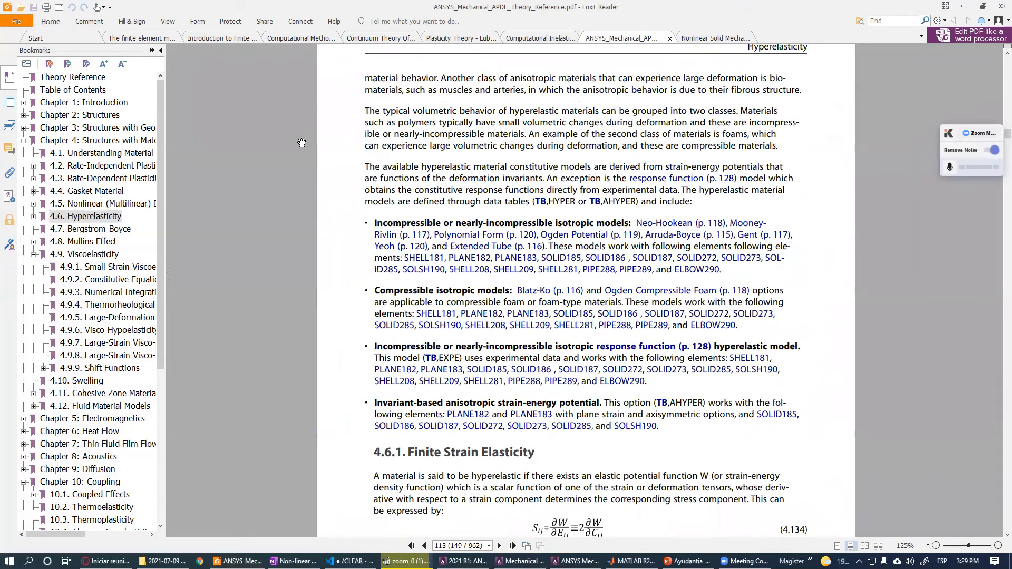
pyautogui.keyDown('ctrl'); pyautogui.scroll(3, 377, 201); pyautogui.keyUp('ctrl')
pyautogui.press('super')
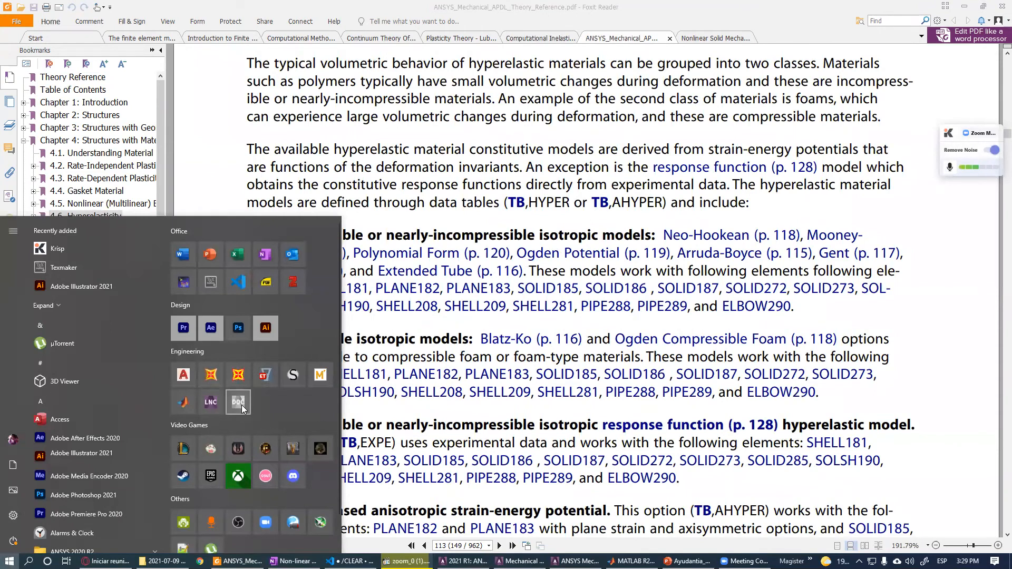
pyautogui.click(242, 405)
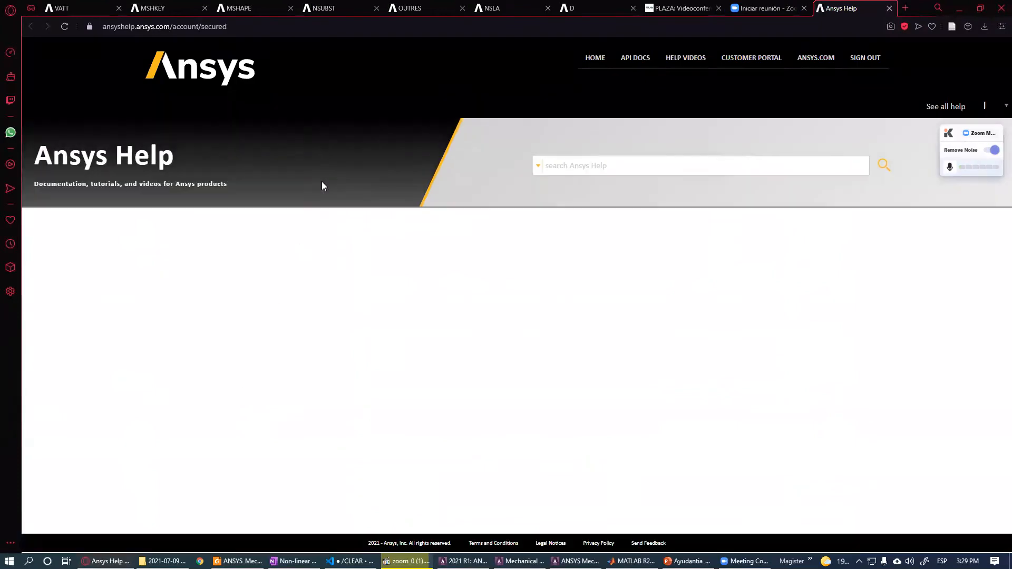
# - On the VATT command help page, download the Mechanical APDL Command Reference PDF
pyautogui.click(61, 8)
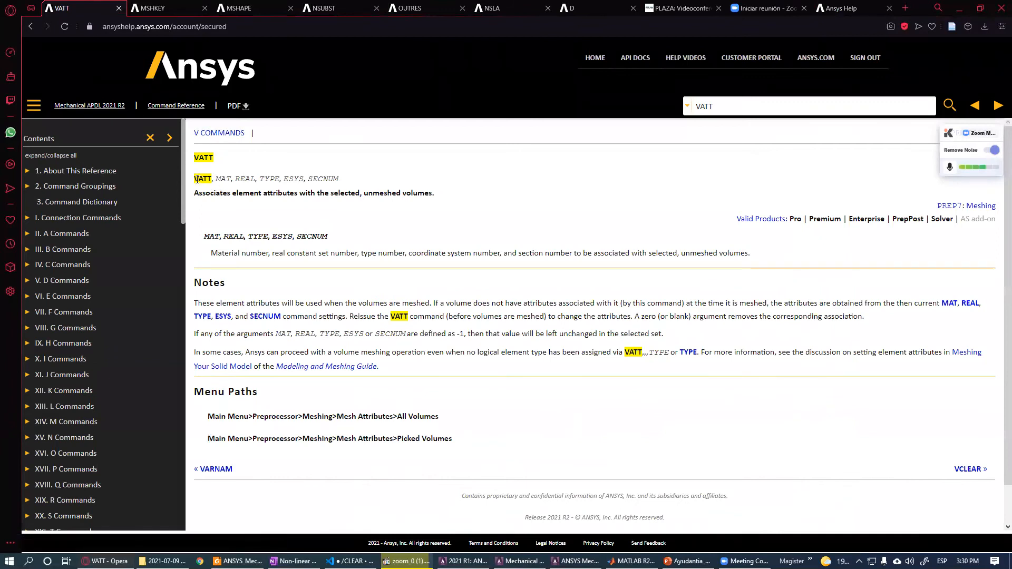
pyautogui.moveTo(201, 179); pyautogui.dragTo(214, 179)
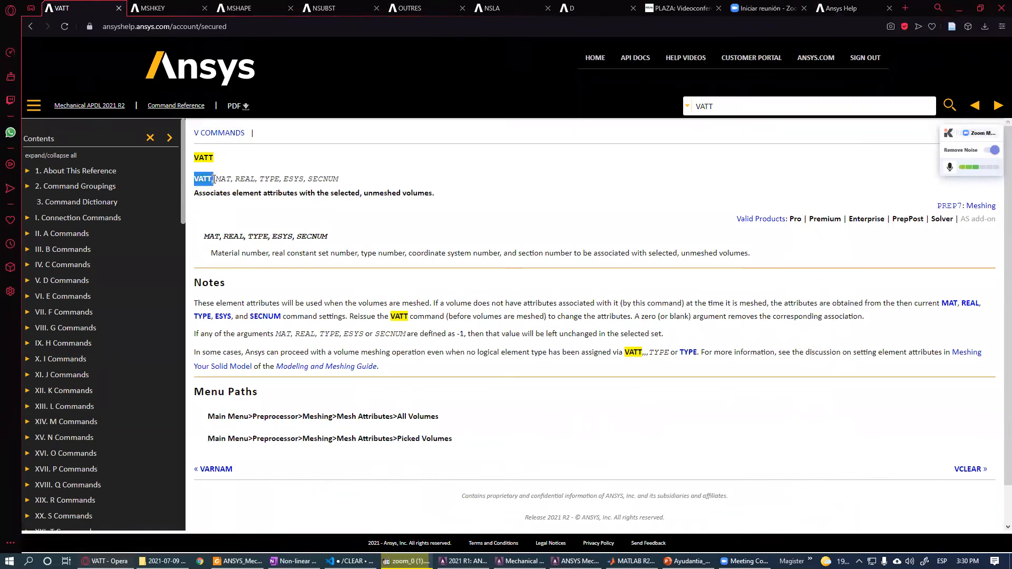
pyautogui.click(239, 107)
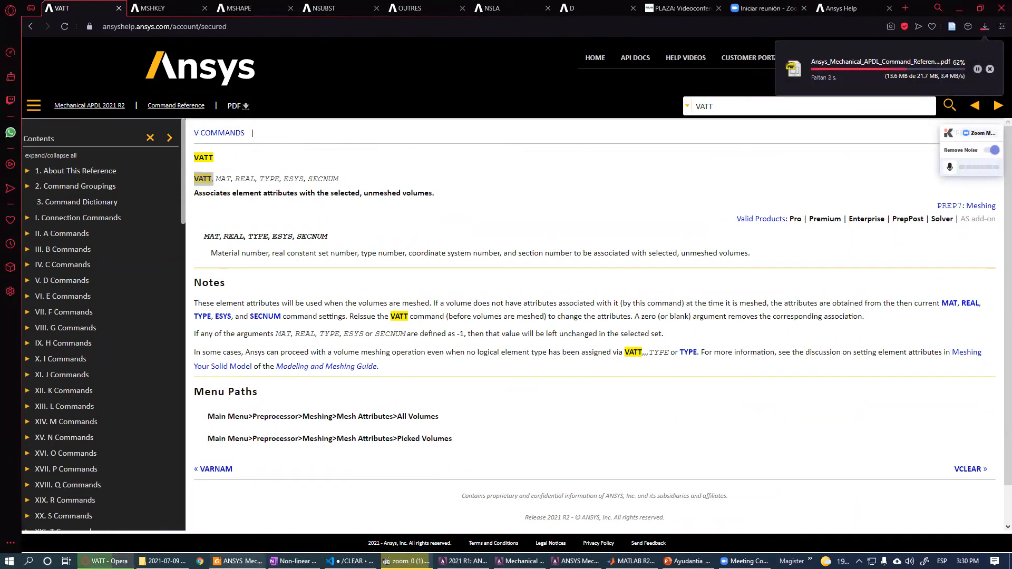
pyautogui.click(237, 561)
pyautogui.click(106, 561)
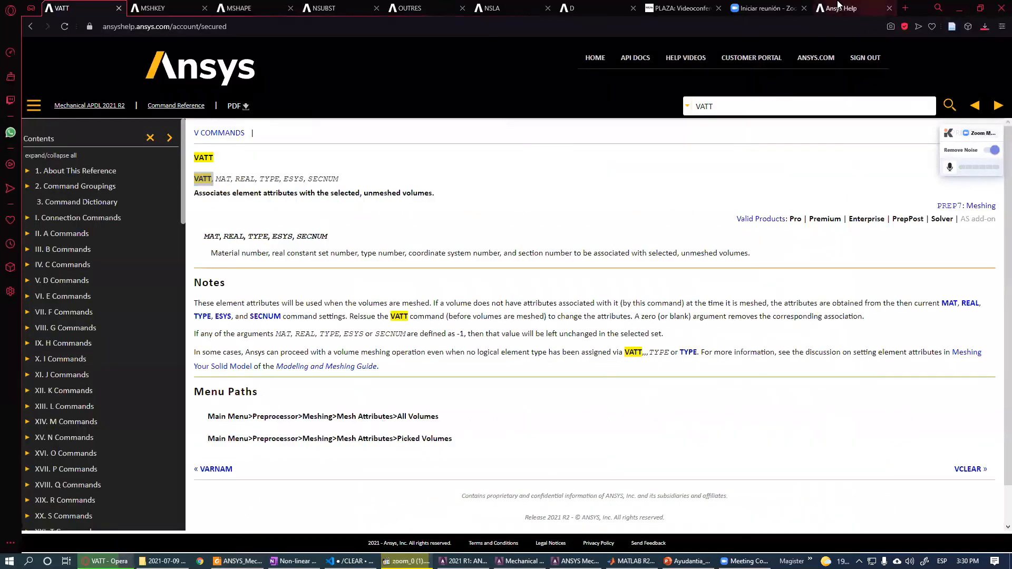
# - Search Ansys Help for hyperelasticity
pyautogui.click(851, 8)
pyautogui.click(581, 158)
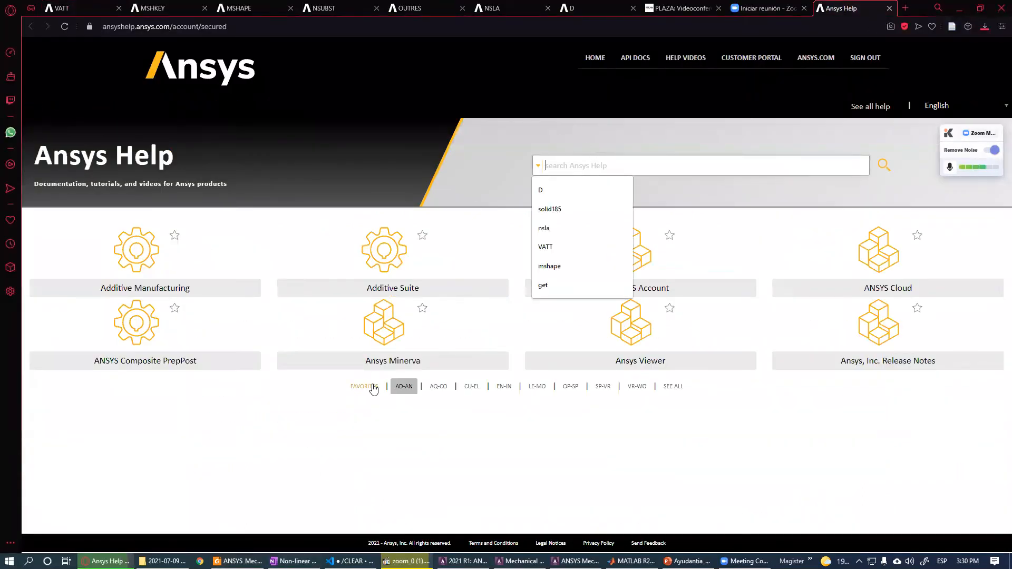
pyautogui.write('hyperl')
pyautogui.press('BackSpace')
pyautogui.write('elasticity')
pyautogui.press('Return')
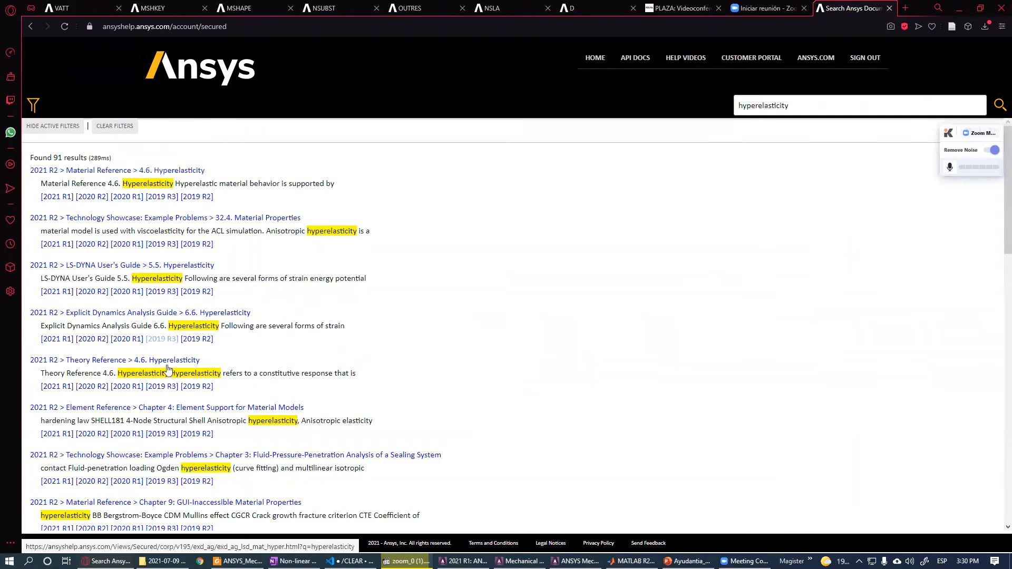
# - Open the Theory Reference 4.6 Hyperelasticity result, download the Theory Reference PDF, and close the browser
pyautogui.moveTo(64, 363); pyautogui.dragTo(135, 364)
pyautogui.click(136, 363)
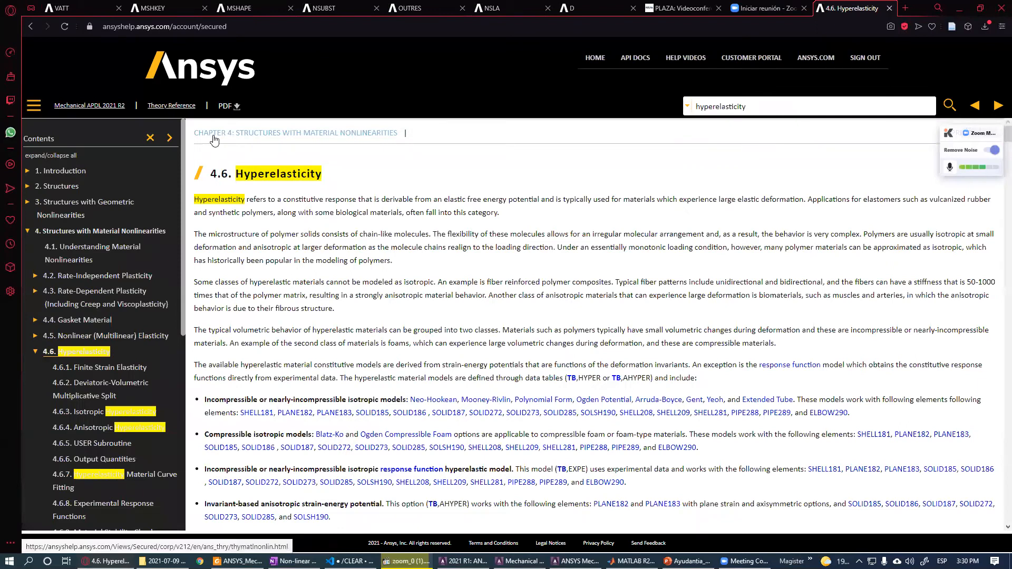
pyautogui.click(230, 110)
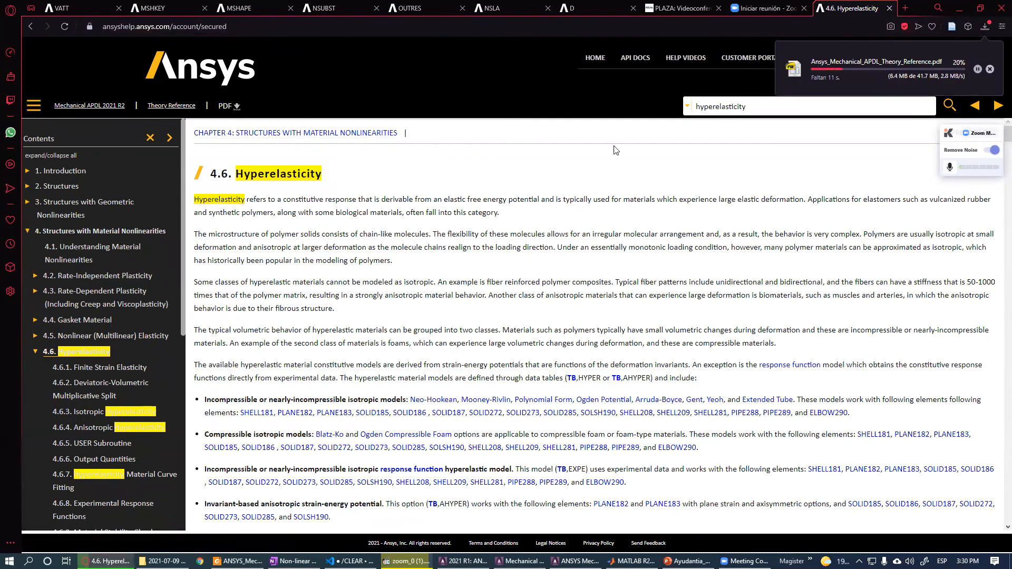
pyautogui.click(29, 28)
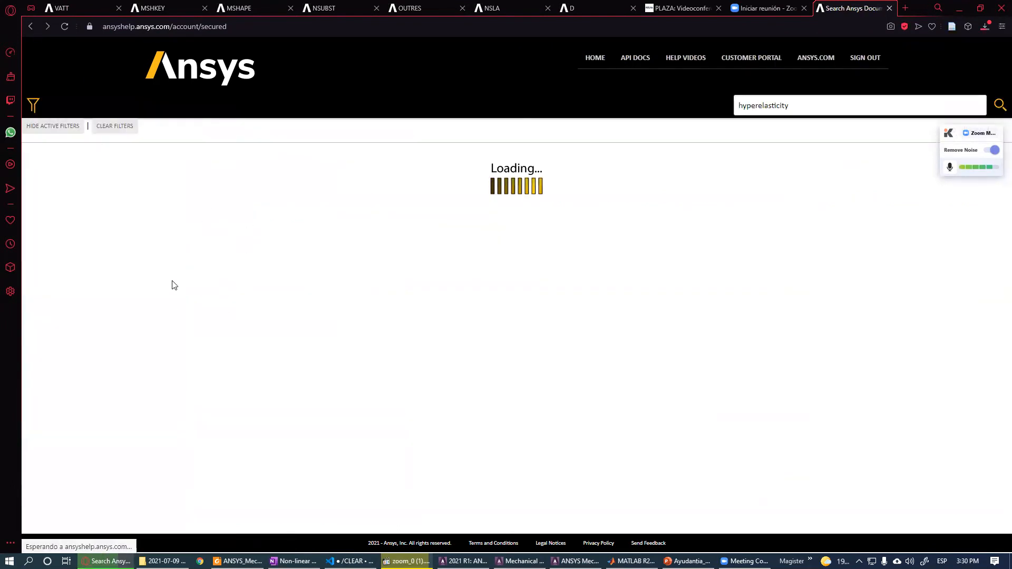
pyautogui.click(967, 7)
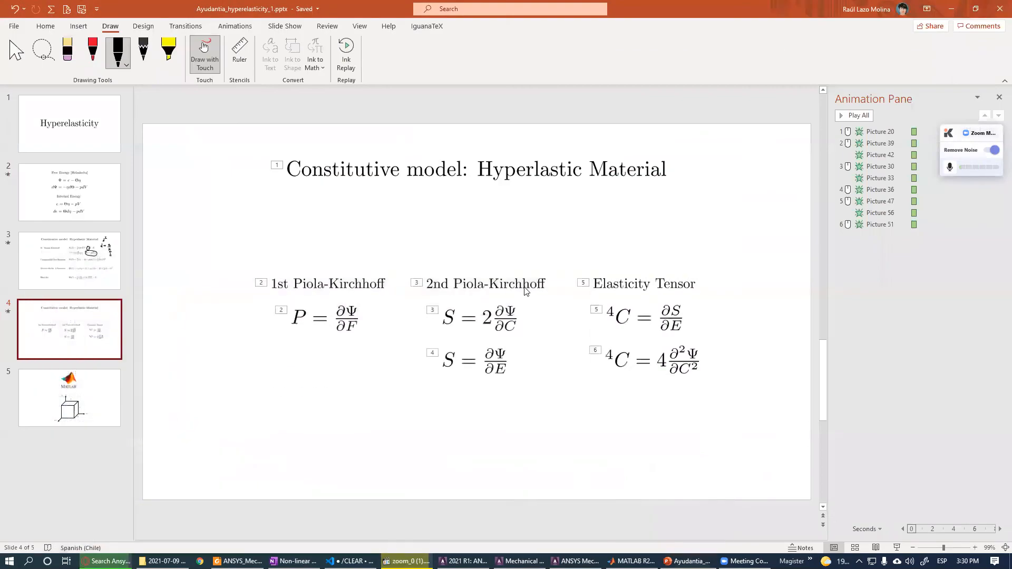
# - Switch between the slides, the PDF and MATLAB, ending on the Mooney.m script in the editor
pyautogui.click(290, 465)
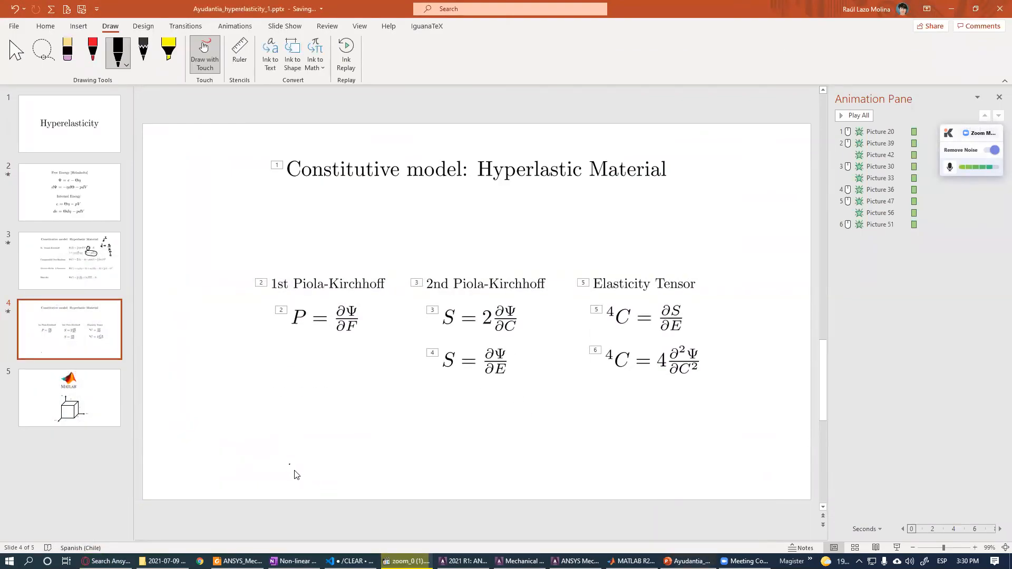
pyautogui.click(237, 562)
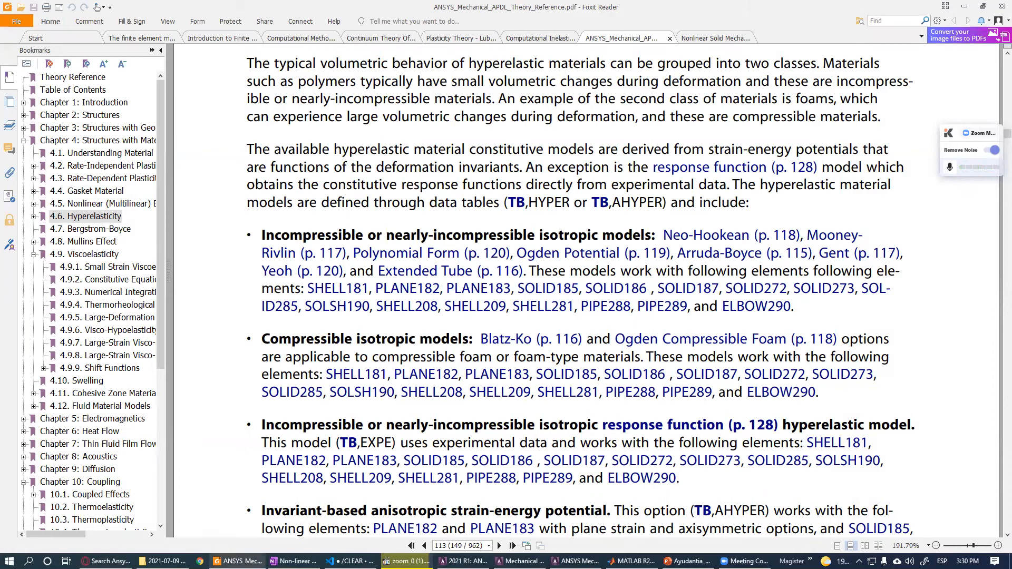
pyautogui.click(237, 561)
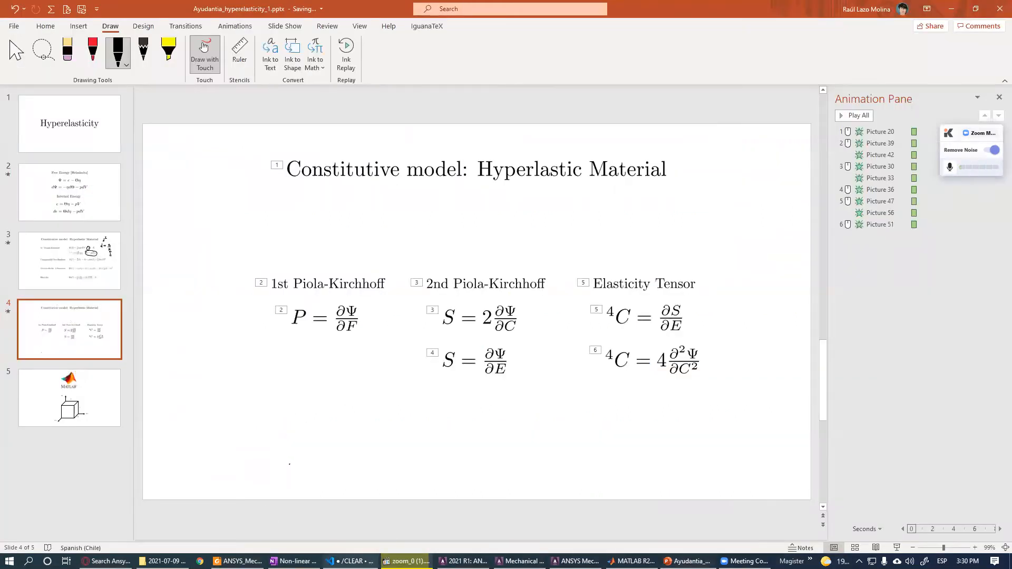
pyautogui.click(633, 561)
pyautogui.scroll(-1, 528, 263)
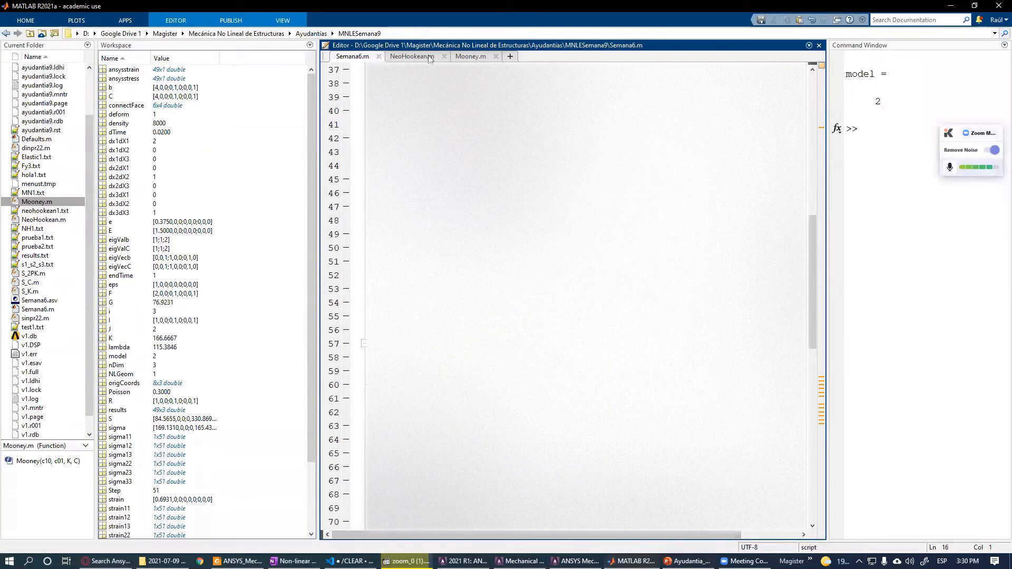
pyautogui.scroll(12, 807, 400)
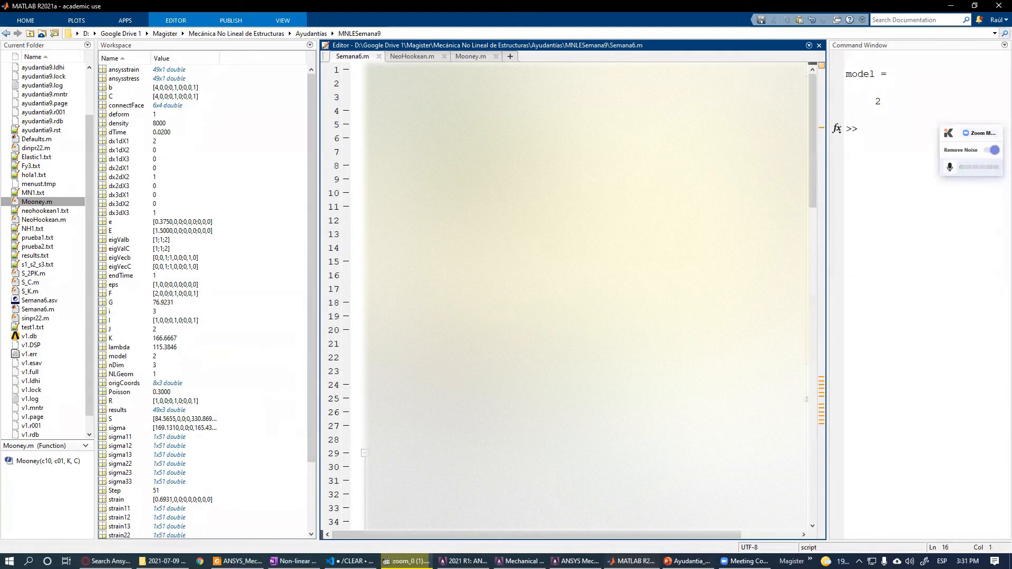
pyautogui.click(415, 261)
pyautogui.hotkey('shift', 'Right')
pyautogui.click(473, 57)
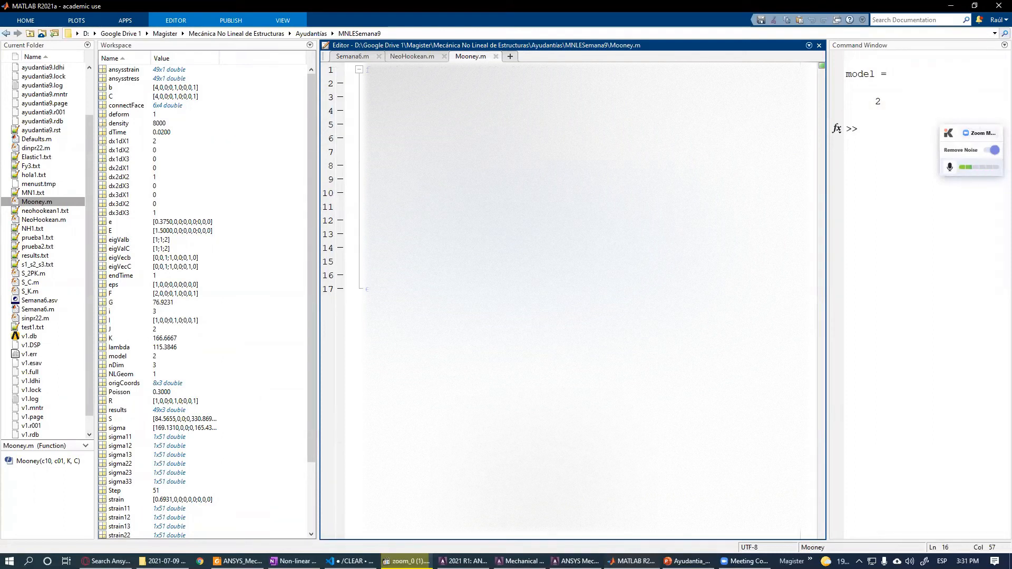
# - Circle the Mooney-Rivlin strain-energy function on the hyperelastic models slide with the pen, then return to the Mooney.m editor
pyautogui.click(683, 561)
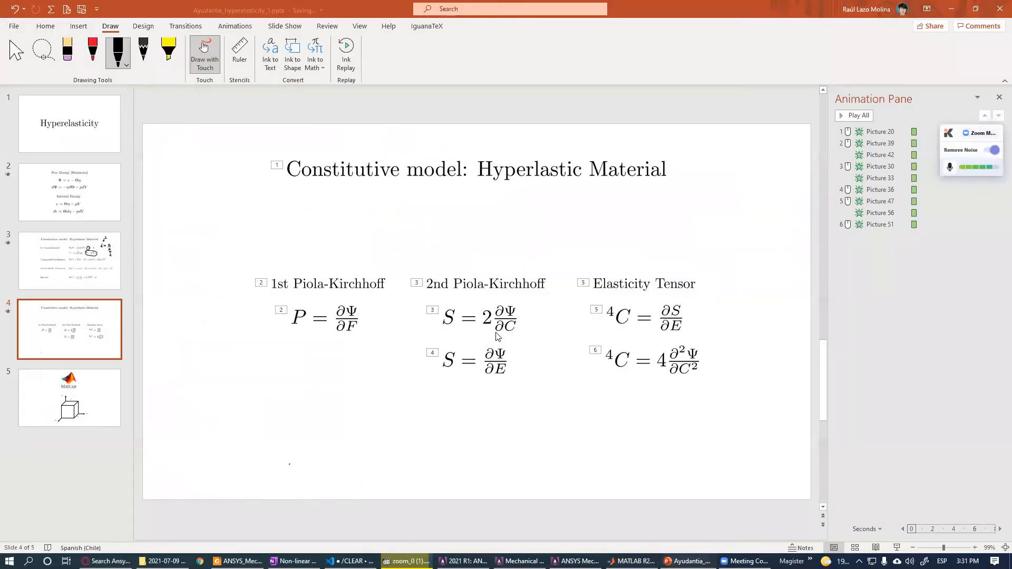
pyautogui.click(82, 247)
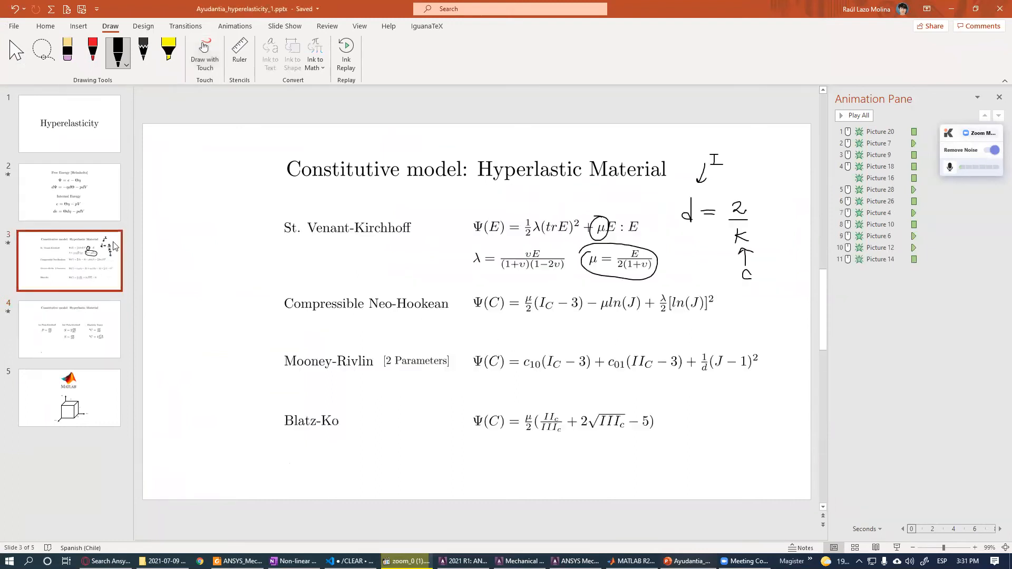
pyautogui.moveTo(247, 333)
pyautogui.mouseDown()
pyautogui.moveTo(324, 356)
pyautogui.moveTo(671, 402)
pyautogui.moveTo(676, 335)
pyautogui.moveTo(252, 347)
pyautogui.moveTo(678, 401)
pyautogui.moveTo(752, 387)
pyautogui.mouseUp()
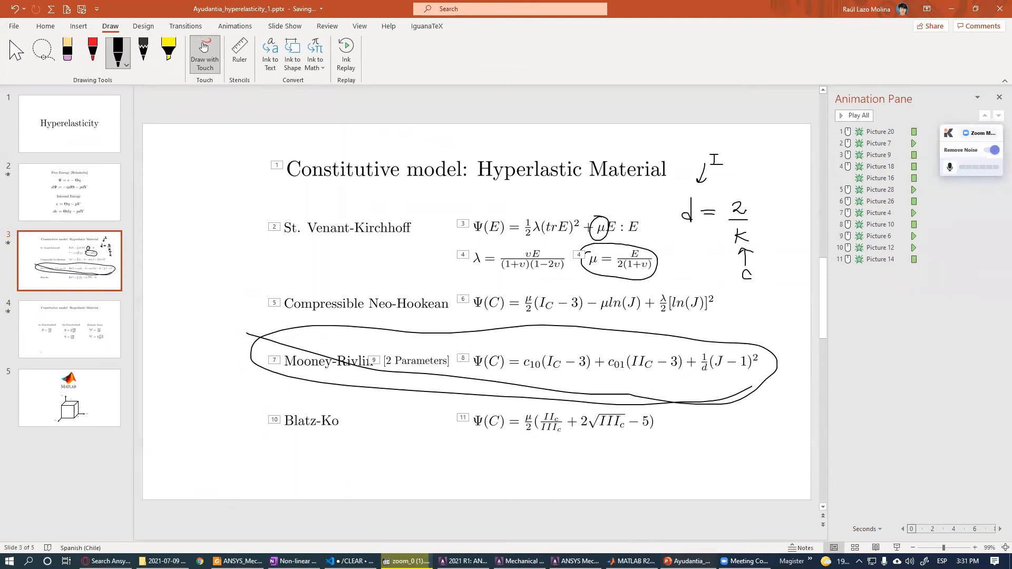
pyautogui.hotkey('alt', 'Tab')
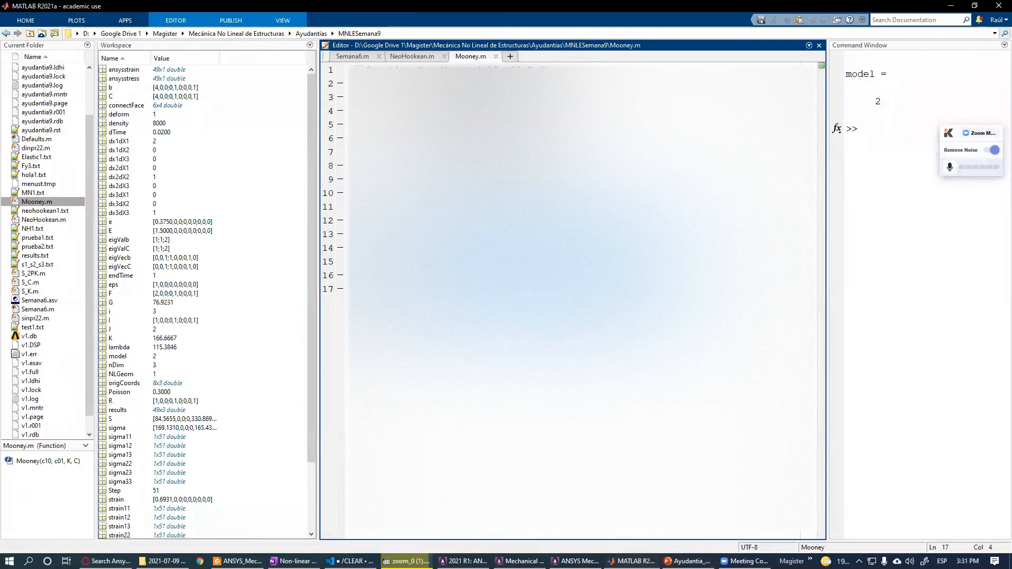
pyautogui.doubleClick(373, 261)
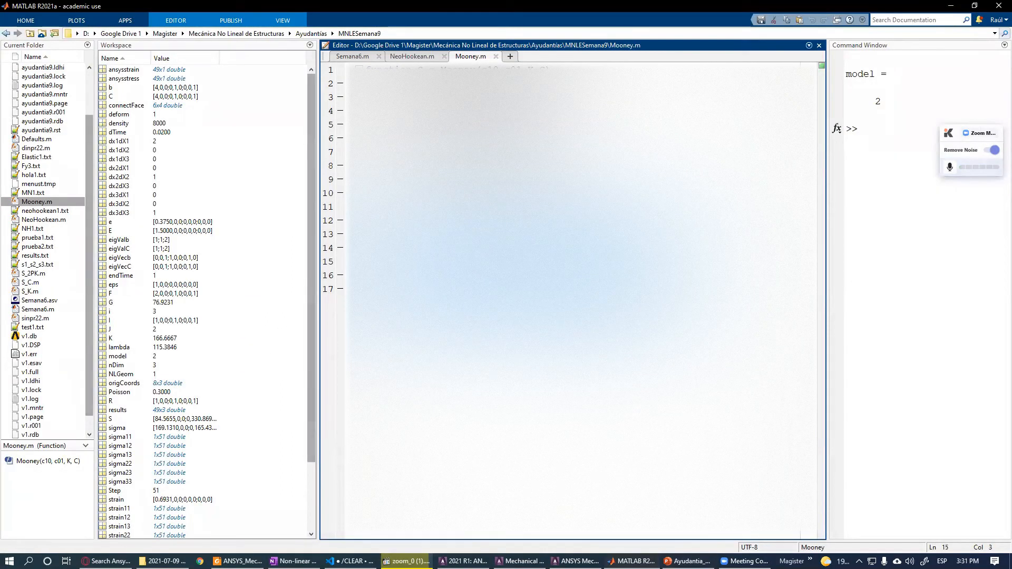
# - Scroll through the Semana6.m script in the editor
pyautogui.click(353, 57)
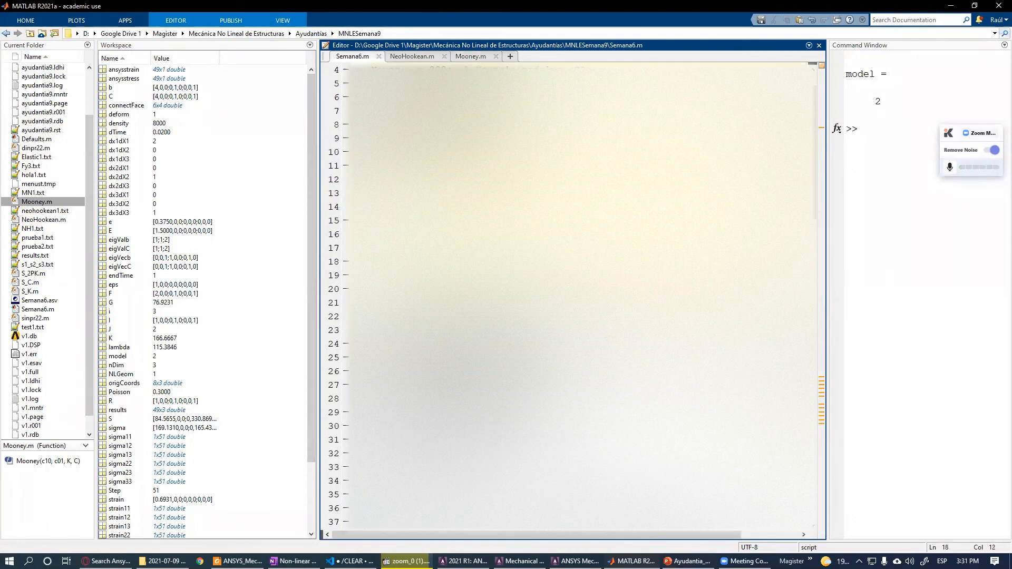
pyautogui.scroll(-20, 580, 295)
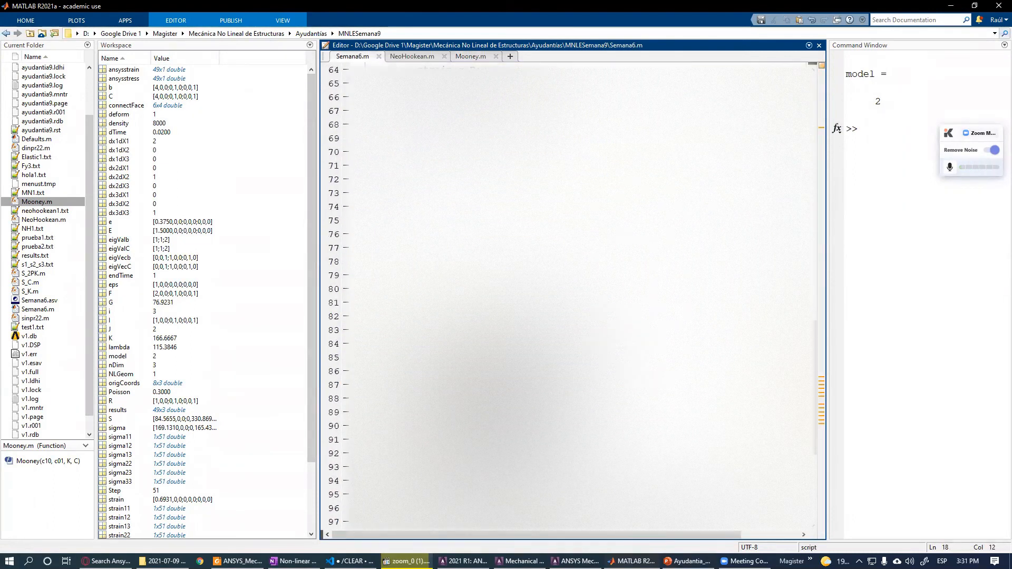
pyautogui.scroll(-3, 580, 296)
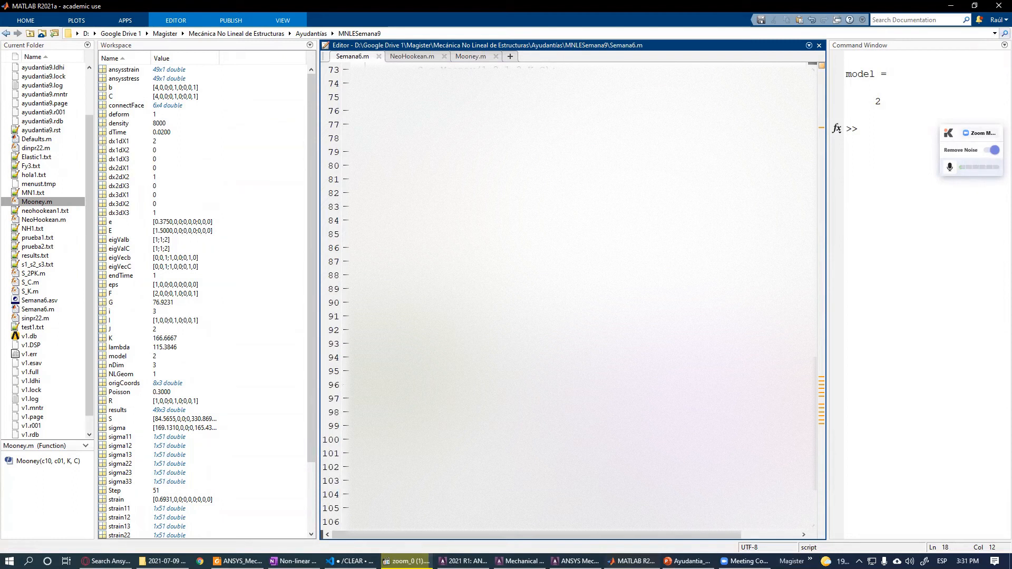
# - Open the Time History Postprocessor's variables window for the ayudantia9 results
pyautogui.click(576, 562)
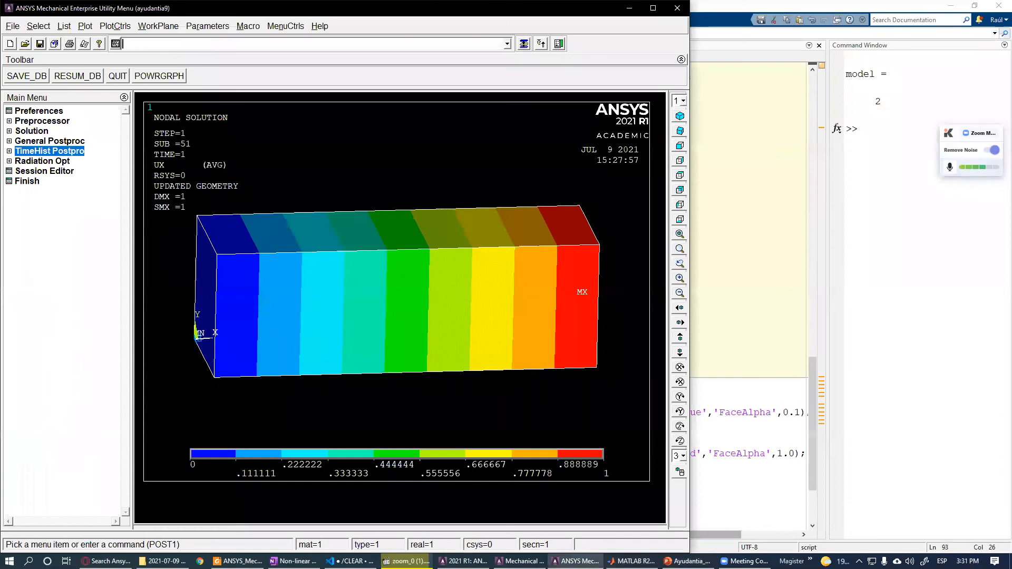
pyautogui.click(350, 562)
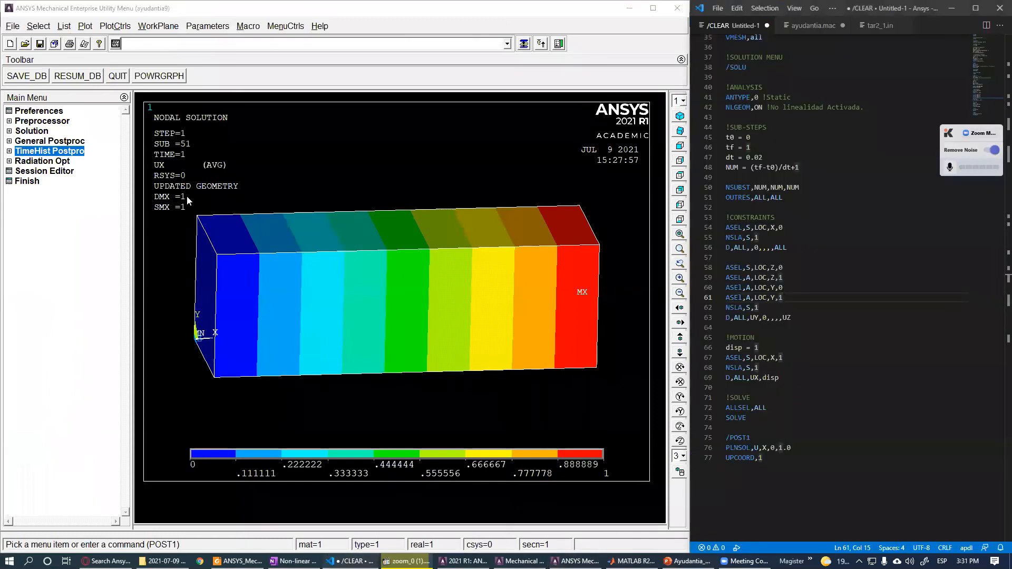
pyautogui.click(66, 150)
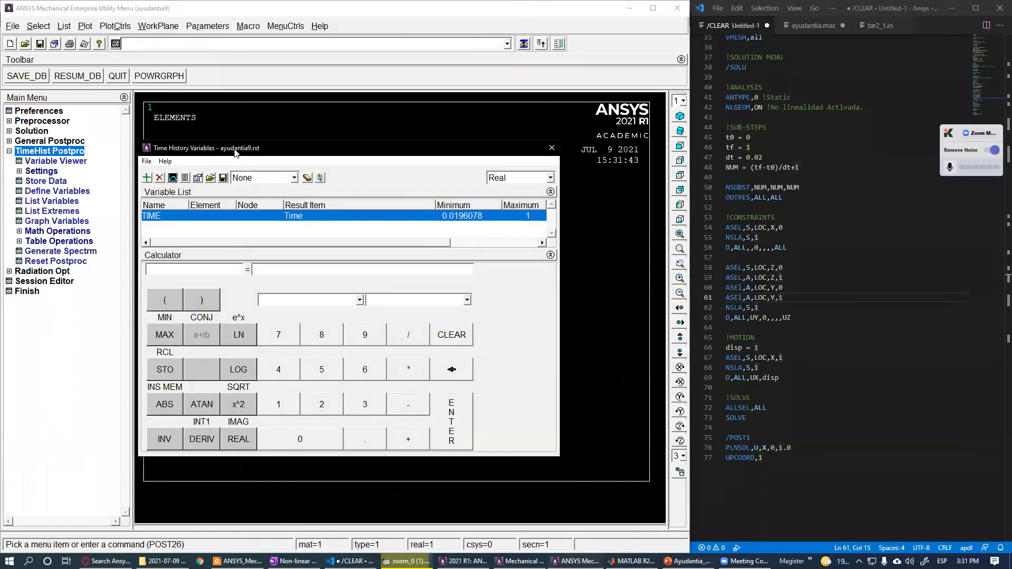
pyautogui.moveTo(235, 153); pyautogui.dragTo(635, 158)
pyautogui.click(546, 183)
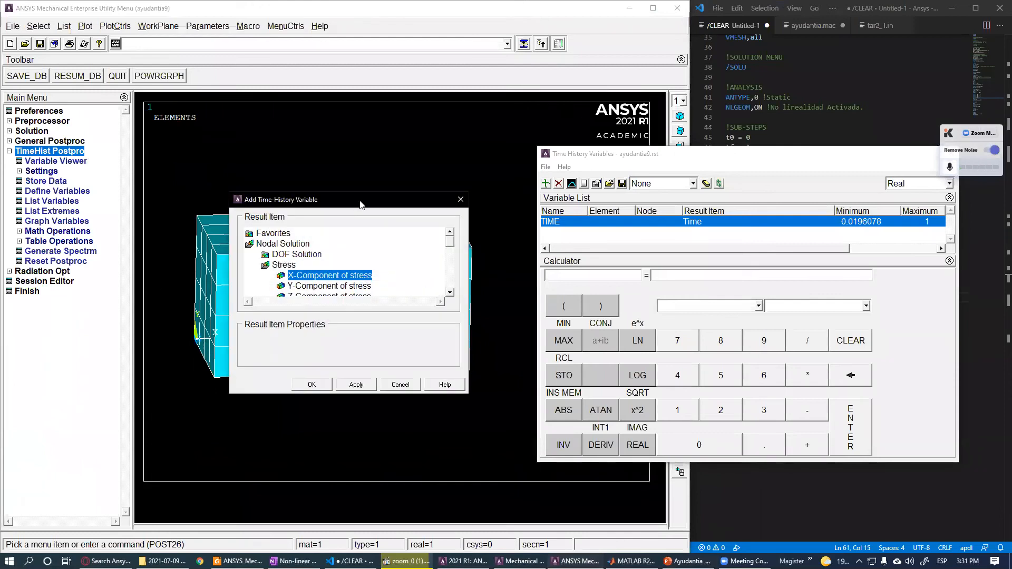
pyautogui.moveTo(361, 205); pyautogui.dragTo(766, 207)
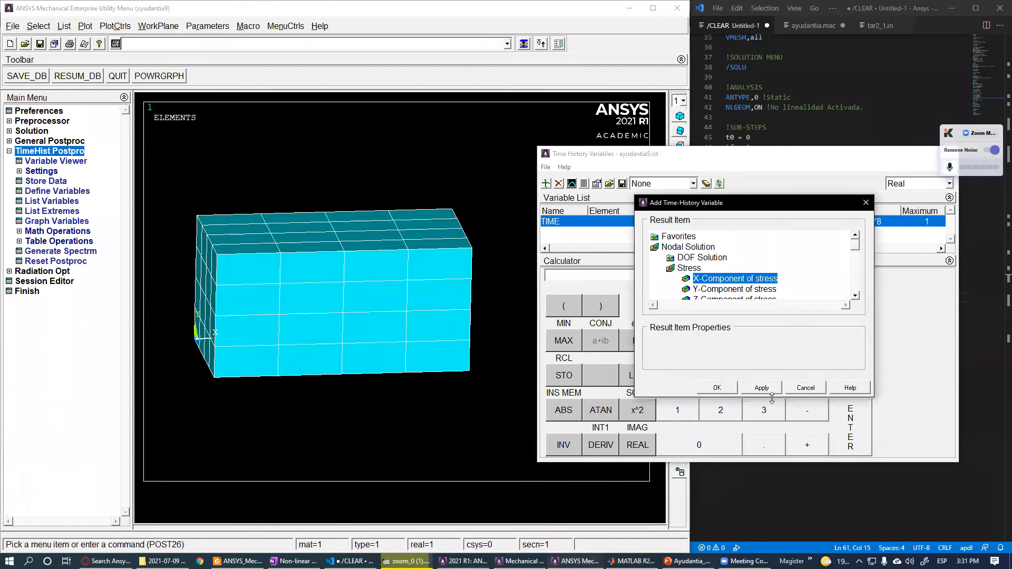
pyautogui.moveTo(772, 398); pyautogui.dragTo(772, 492)
pyautogui.moveTo(859, 284); pyautogui.dragTo(858, 285)
pyautogui.click(685, 268)
pyautogui.click(685, 268)
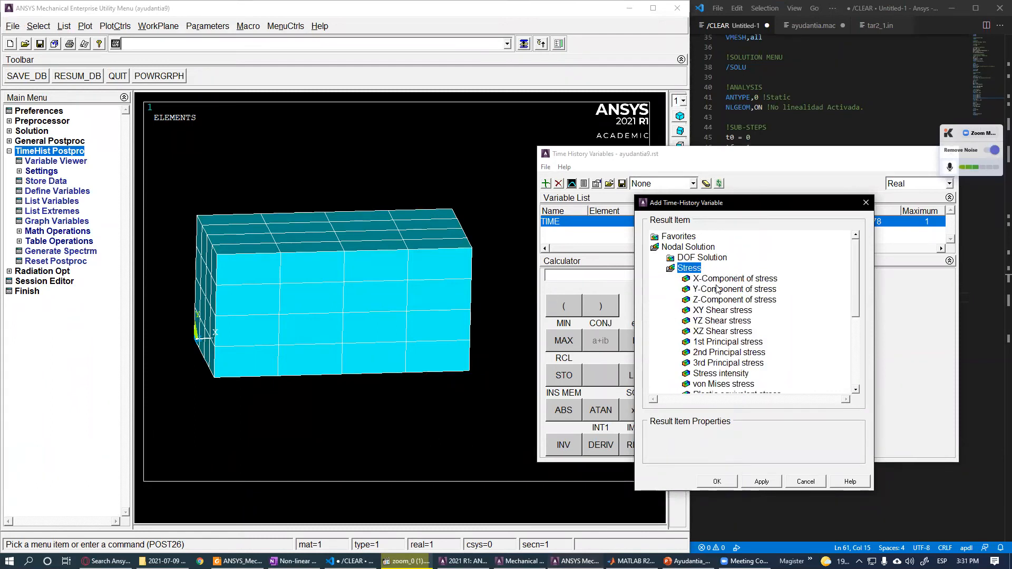
pyautogui.click(718, 279)
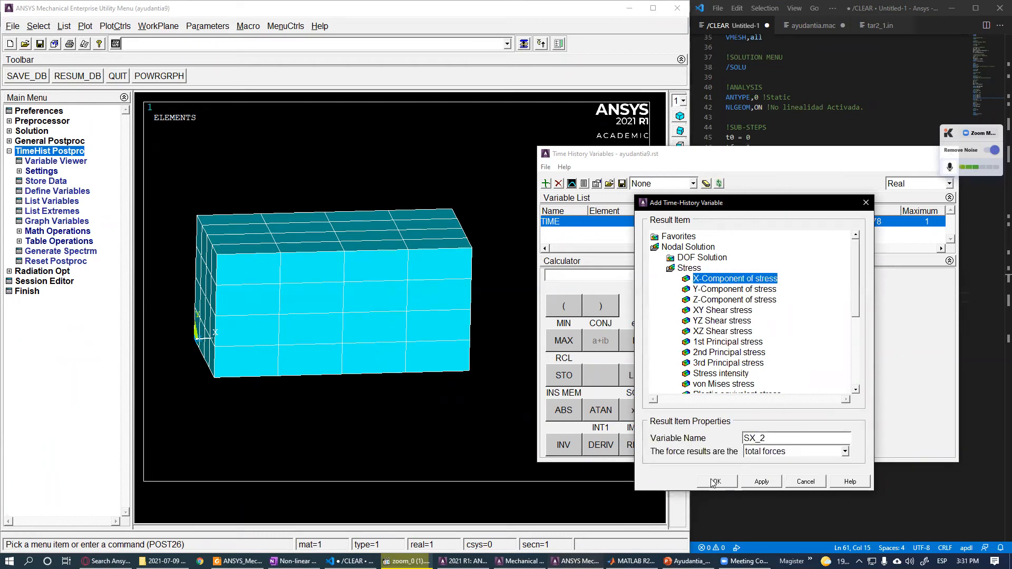
pyautogui.click(736, 479)
pyautogui.keyDown('ctrl'); pyautogui.moveTo(477, 381); pyautogui.dragTo(459, 300, button='right'); pyautogui.keyUp('ctrl')
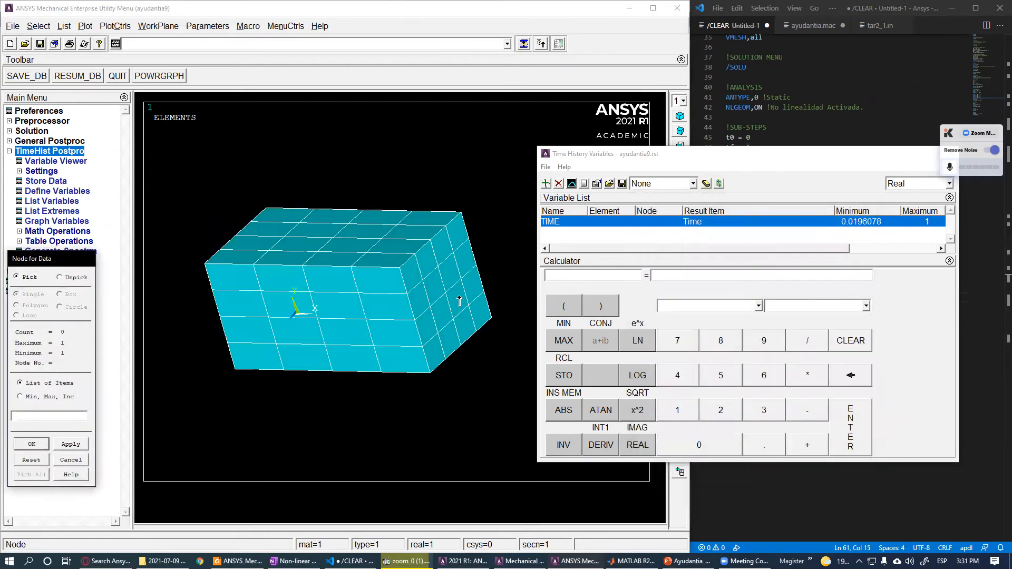
pyautogui.click(74, 459)
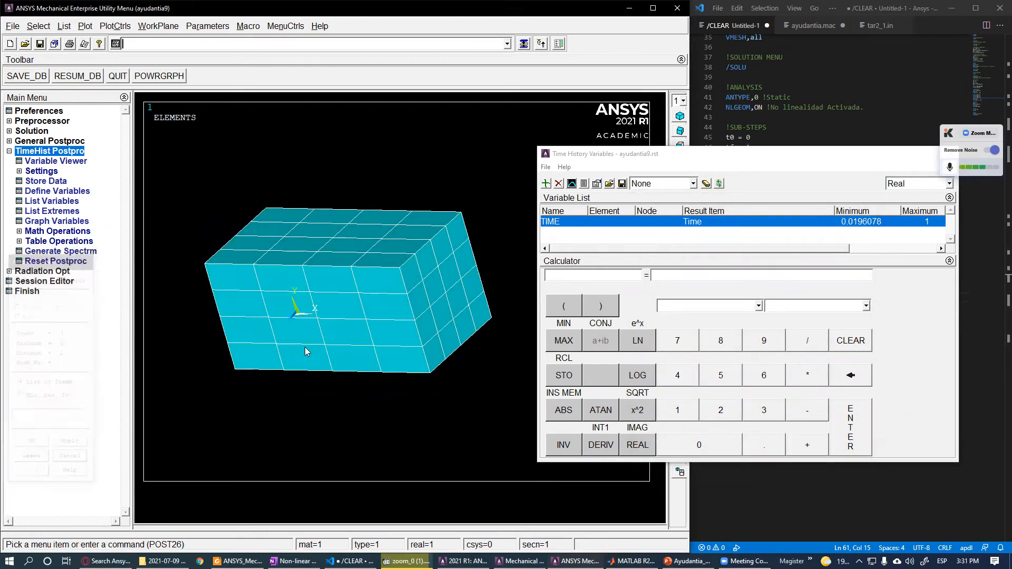
# - Add a time-history variable for the nodal X-component of stress at node 94
pyautogui.click(546, 183)
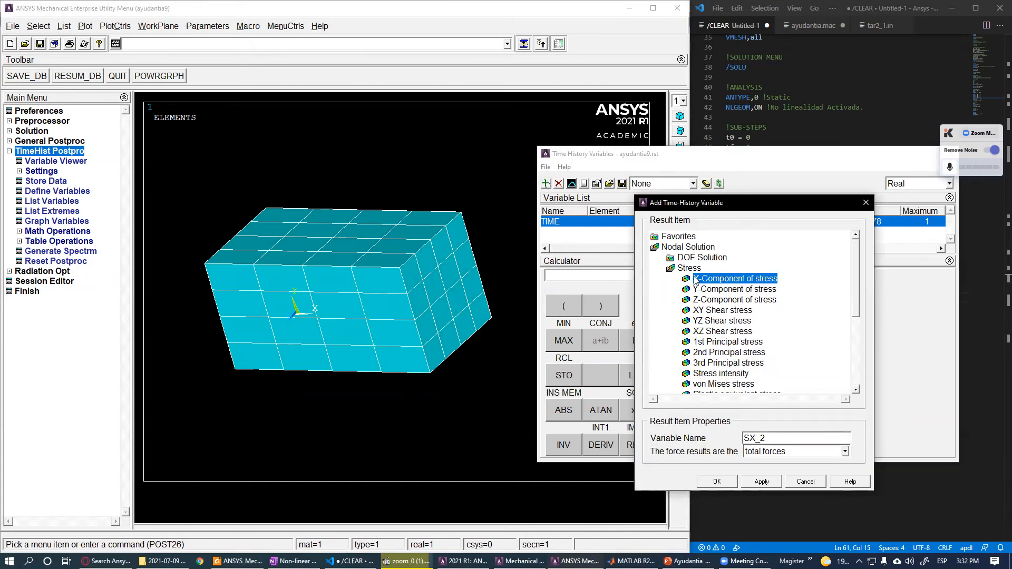
pyautogui.click(717, 481)
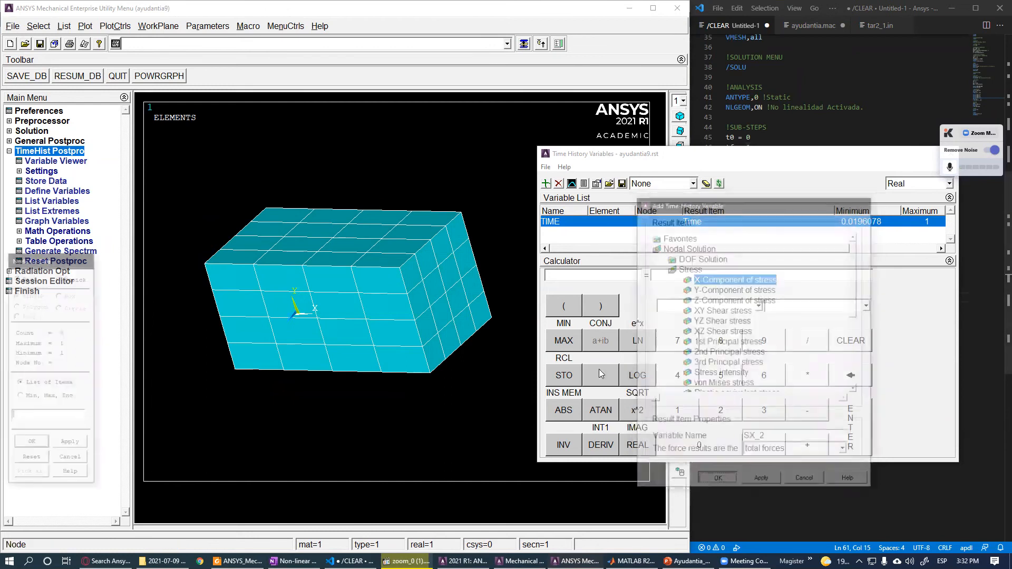
pyautogui.click(33, 444)
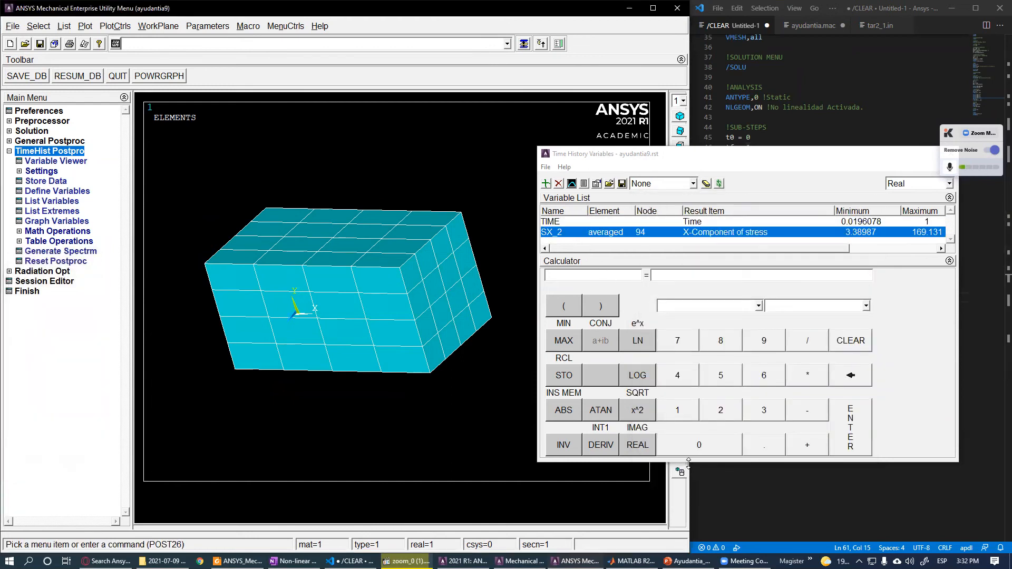
pyautogui.moveTo(672, 481); pyautogui.dragTo(672, 522)
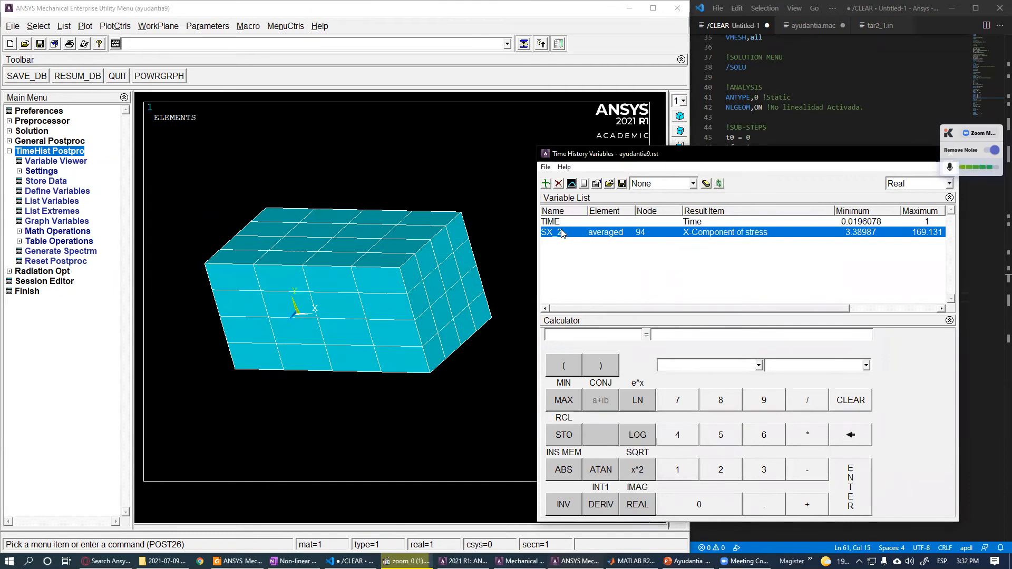
# - Add a time-history variable for the nodal X-component of elastic strain at node 94
pyautogui.click(547, 183)
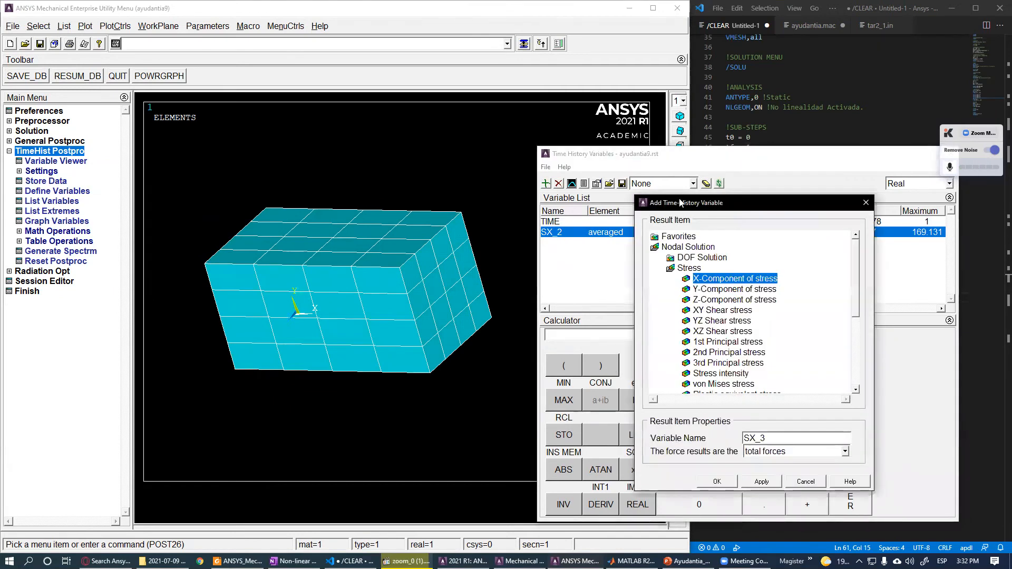
pyautogui.click(696, 268)
pyautogui.click(701, 278)
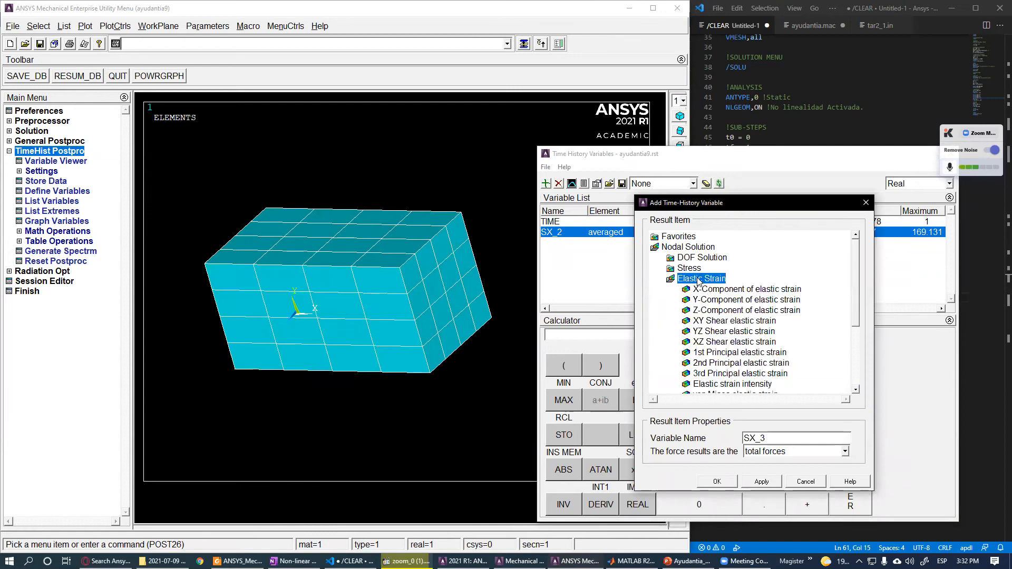
pyautogui.click(722, 293)
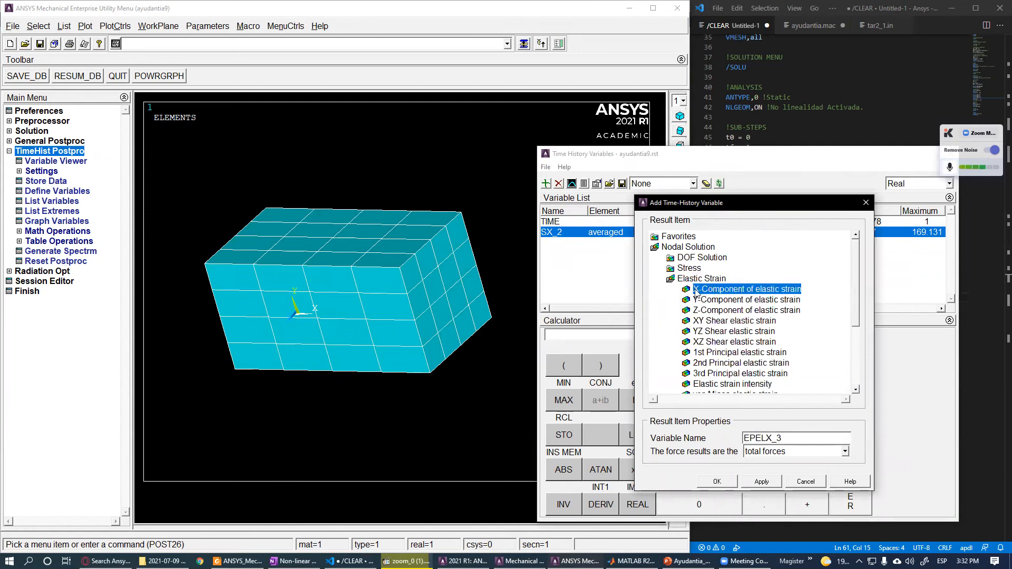
pyautogui.click(726, 483)
pyautogui.click(19, 447)
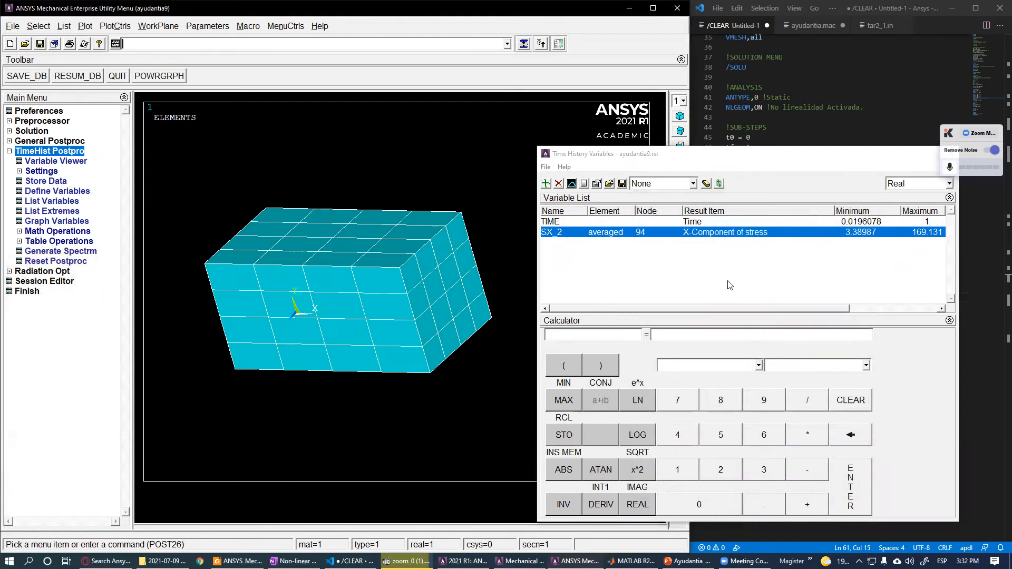
# - Graph the SX_2 stress variable over time
pyautogui.moveTo(738, 309); pyautogui.dragTo(774, 309)
pyautogui.click(929, 244)
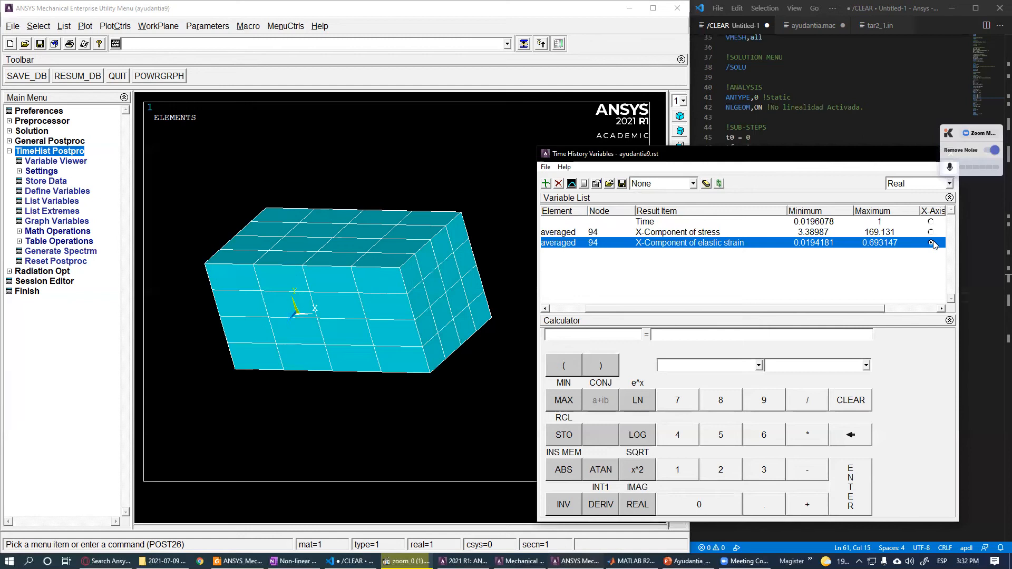
pyautogui.moveTo(838, 309); pyautogui.dragTo(744, 305)
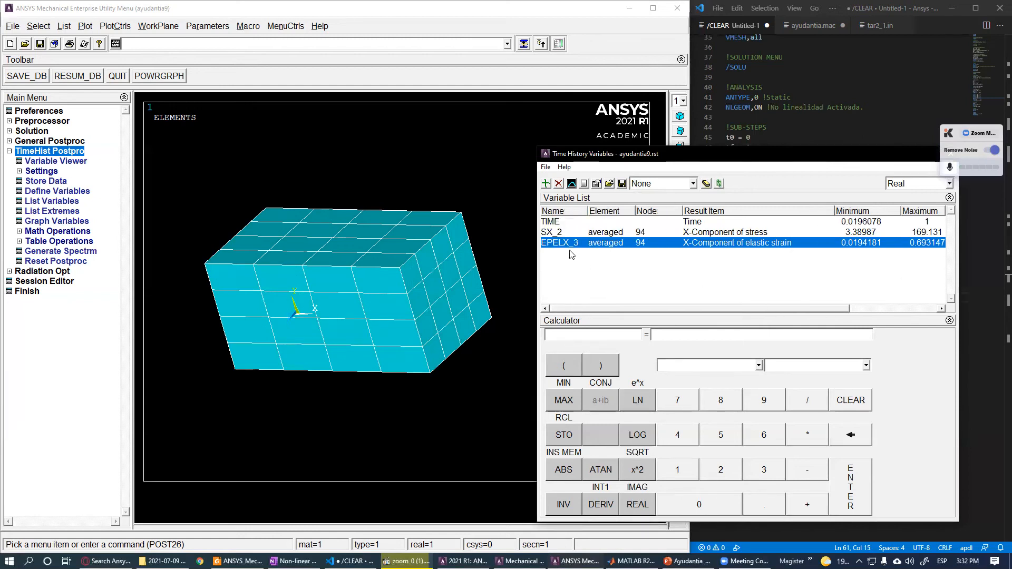
pyautogui.click(601, 237)
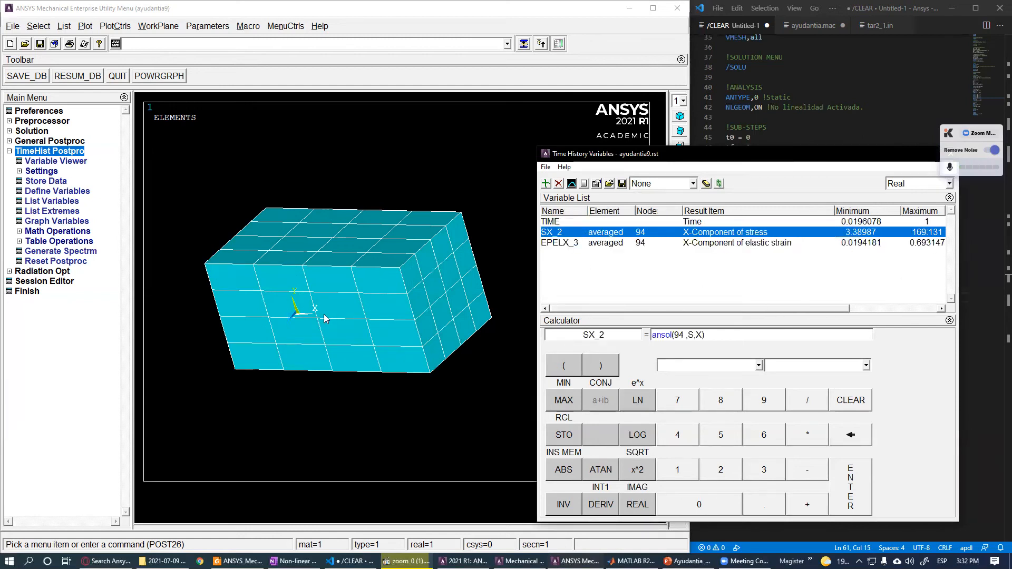
pyautogui.click(572, 184)
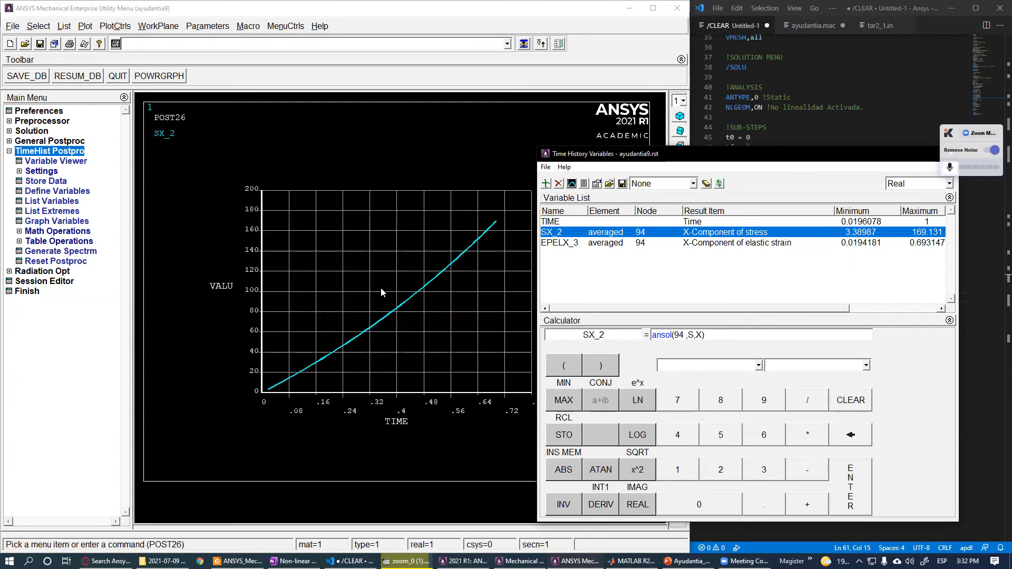
# - Graph the SX_2 stress and EPELX_3 strain variables together over time
pyautogui.click(570, 222)
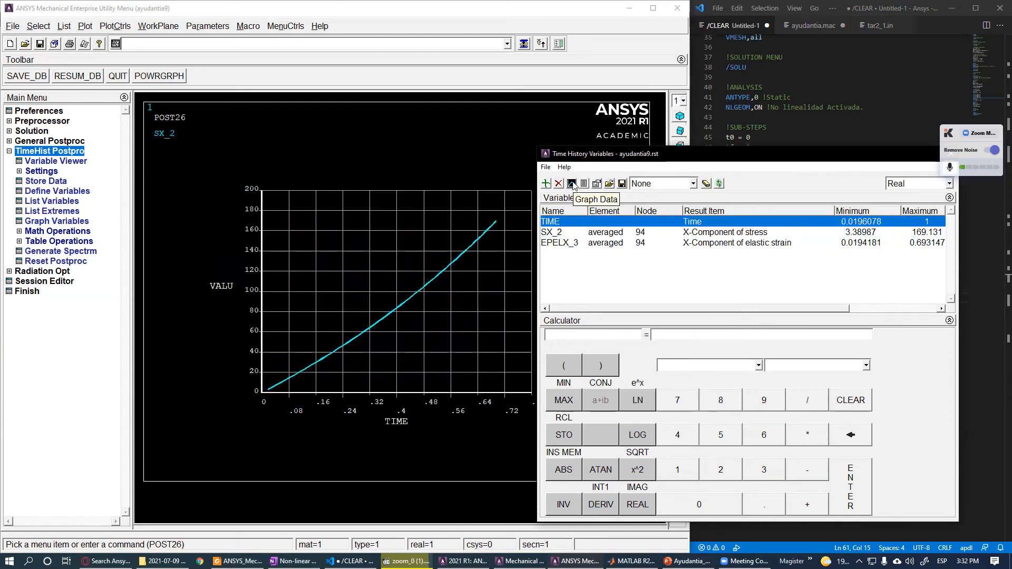
pyautogui.click(572, 184)
pyautogui.click(577, 234)
pyautogui.click(572, 184)
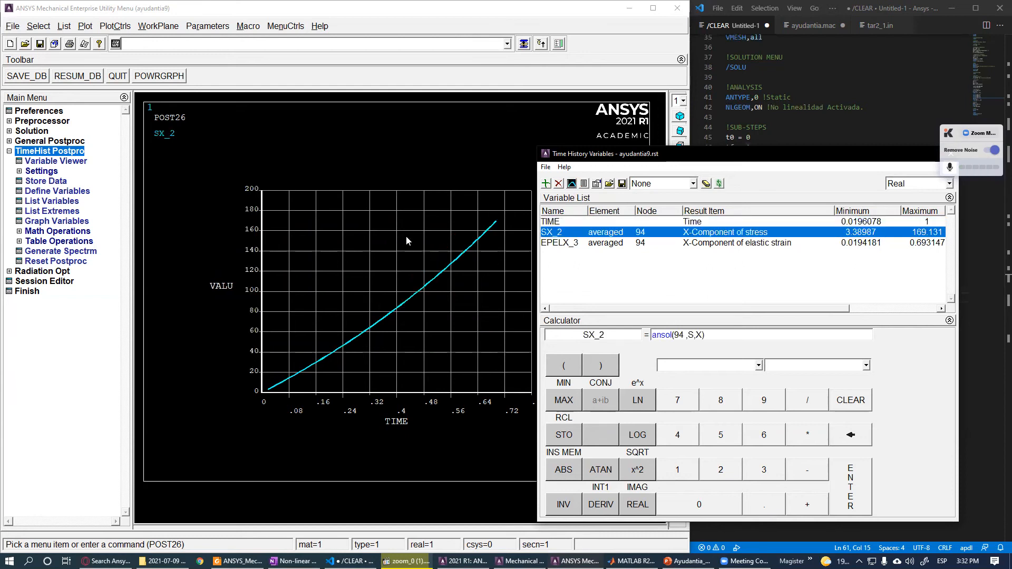
pyautogui.keyDown('ctrl'); pyautogui.click(571, 243); pyautogui.keyUp('ctrl')
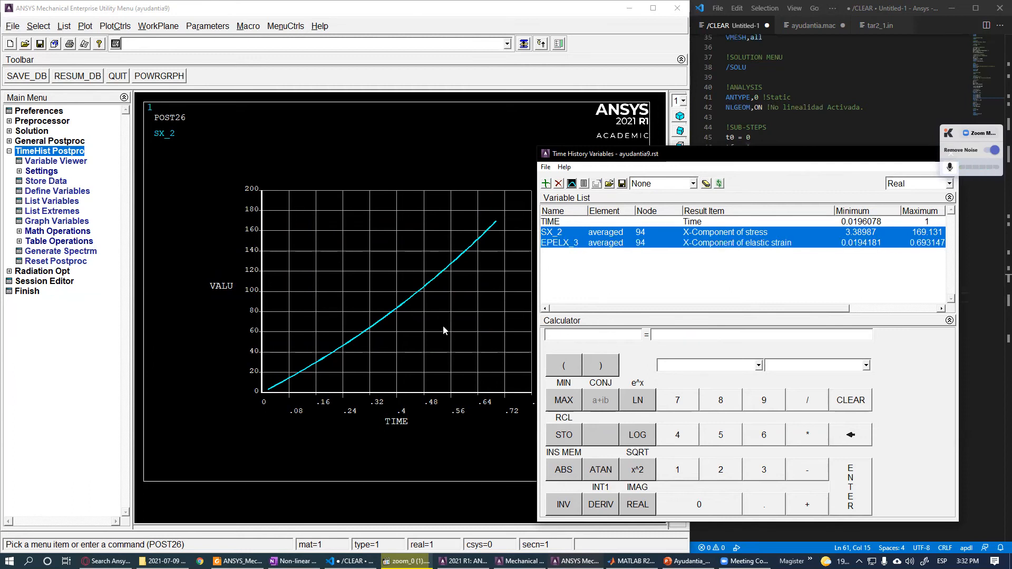
pyautogui.click(571, 243)
pyautogui.click(571, 233)
pyautogui.keyDown('ctrl'); pyautogui.click(571, 244); pyautogui.keyUp('ctrl')
pyautogui.click(572, 183)
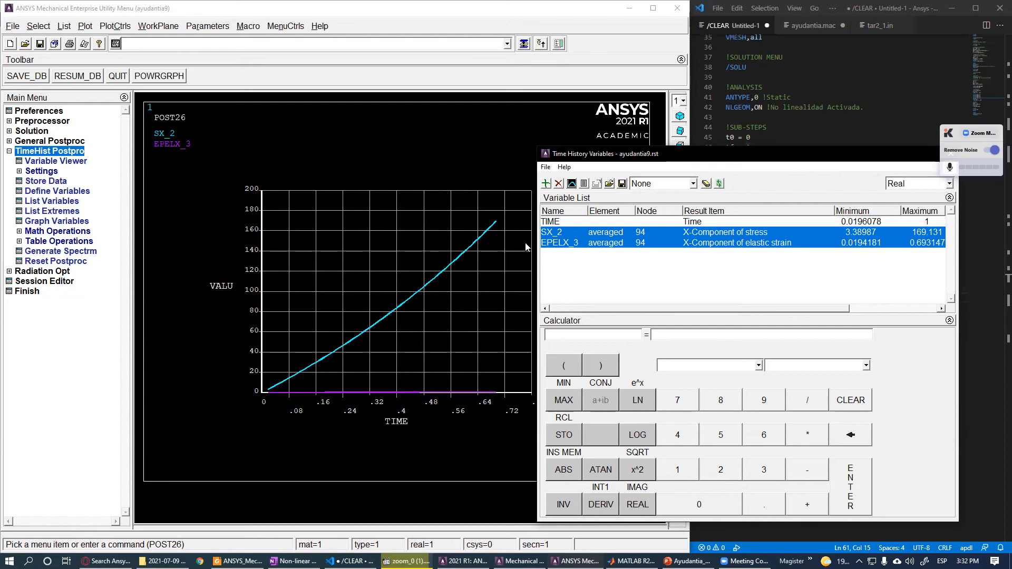
# - List the SX_2 and EPELX_3 values for every time step
pyautogui.moveTo(595, 161); pyautogui.dragTo(605, 134)
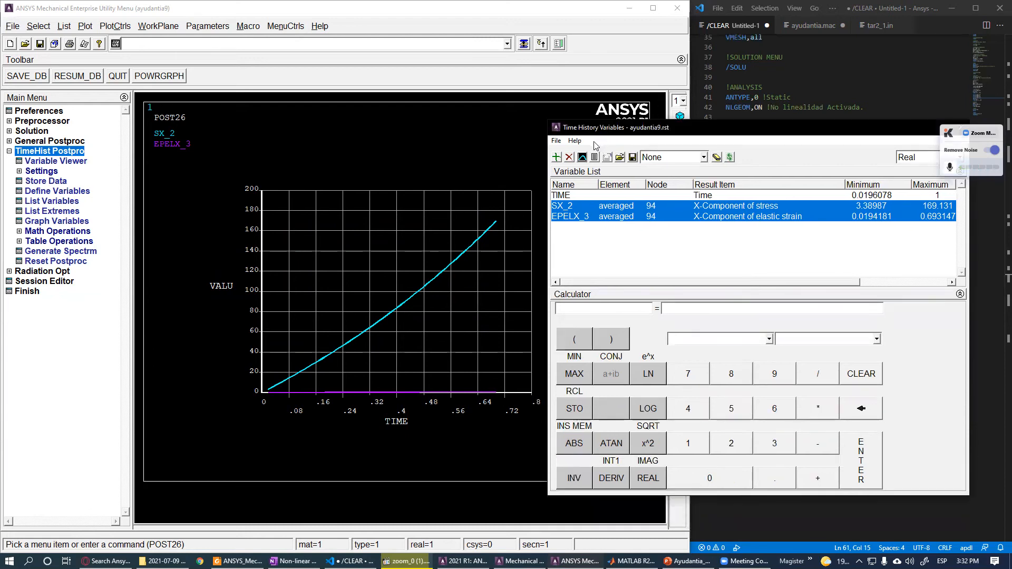
pyautogui.click(575, 206)
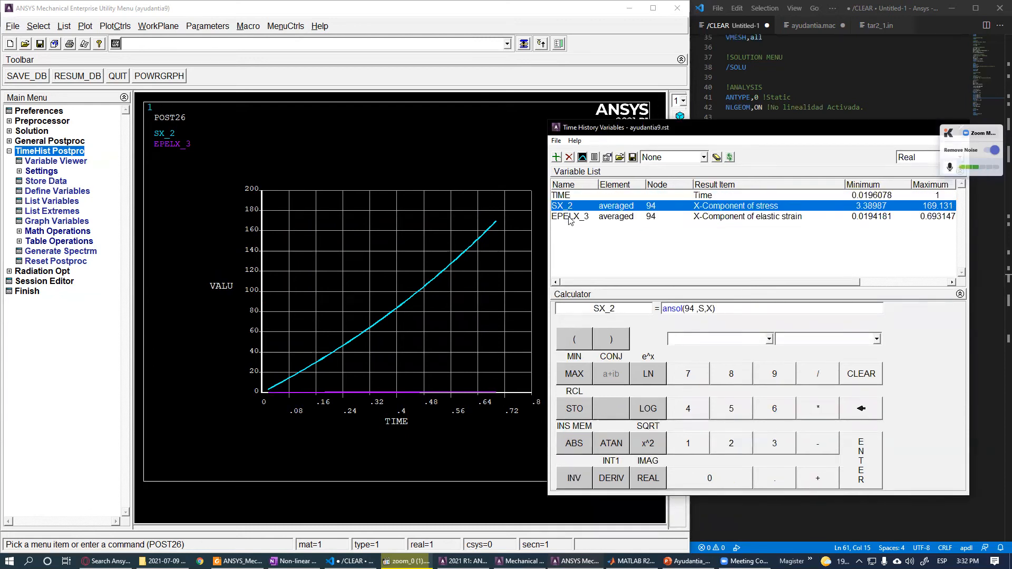
pyautogui.keyDown('ctrl'); pyautogui.click(572, 217); pyautogui.keyUp('ctrl')
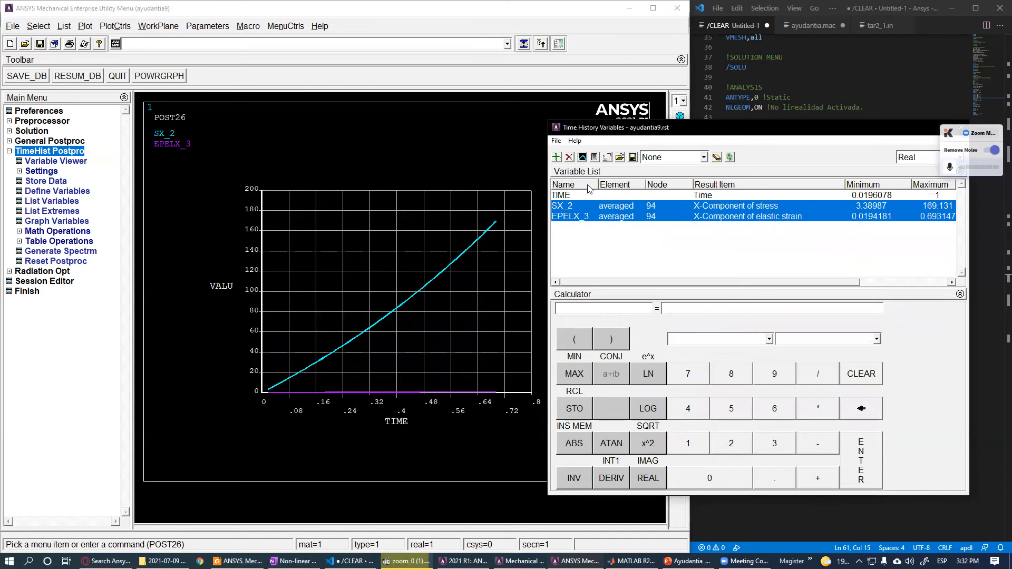
pyautogui.click(595, 158)
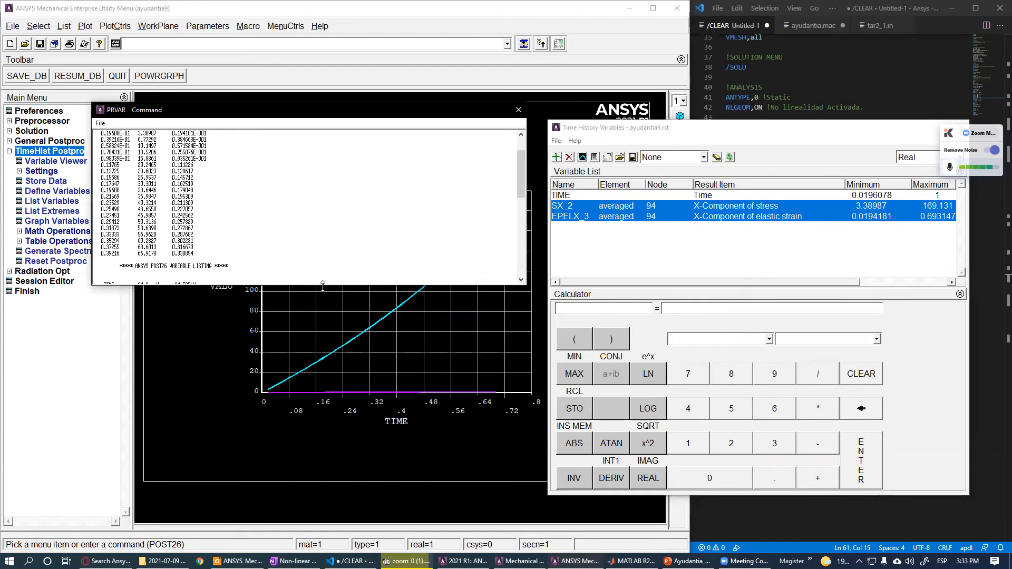
pyautogui.moveTo(323, 286); pyautogui.dragTo(309, 474)
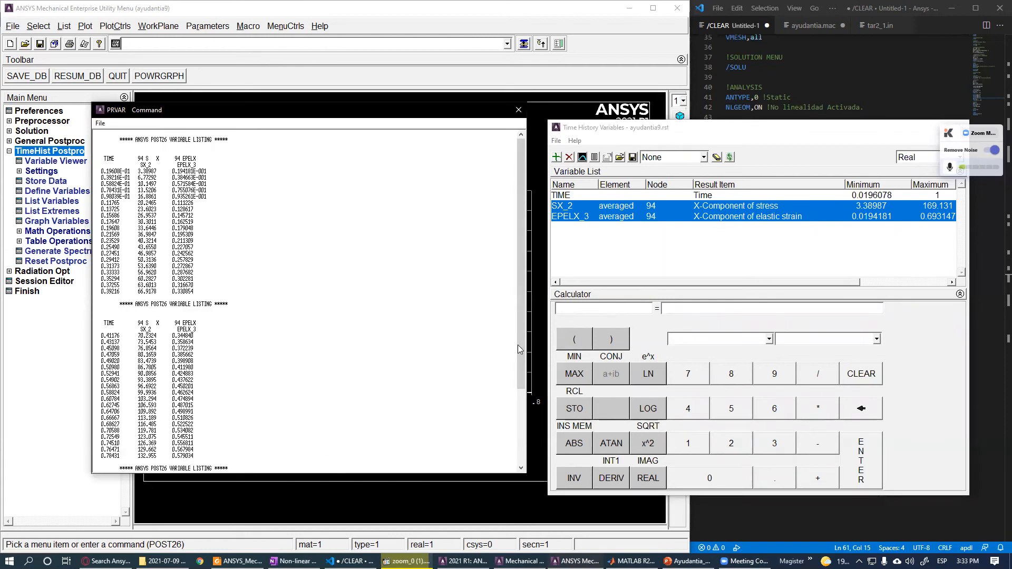
# - Scroll through the variable listing, highlighting its column headers
pyautogui.moveTo(519, 352); pyautogui.dragTo(509, 333)
pyautogui.moveTo(97, 139); pyautogui.dragTo(157, 229)
pyautogui.click(210, 267)
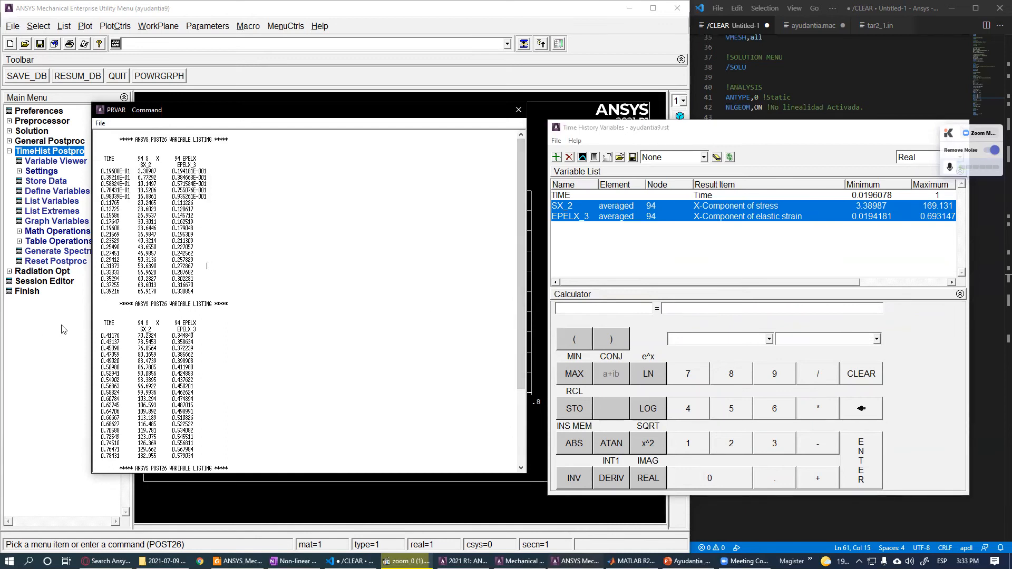
pyautogui.tripleClick(121, 304)
pyautogui.moveTo(220, 322); pyautogui.dragTo(211, 330)
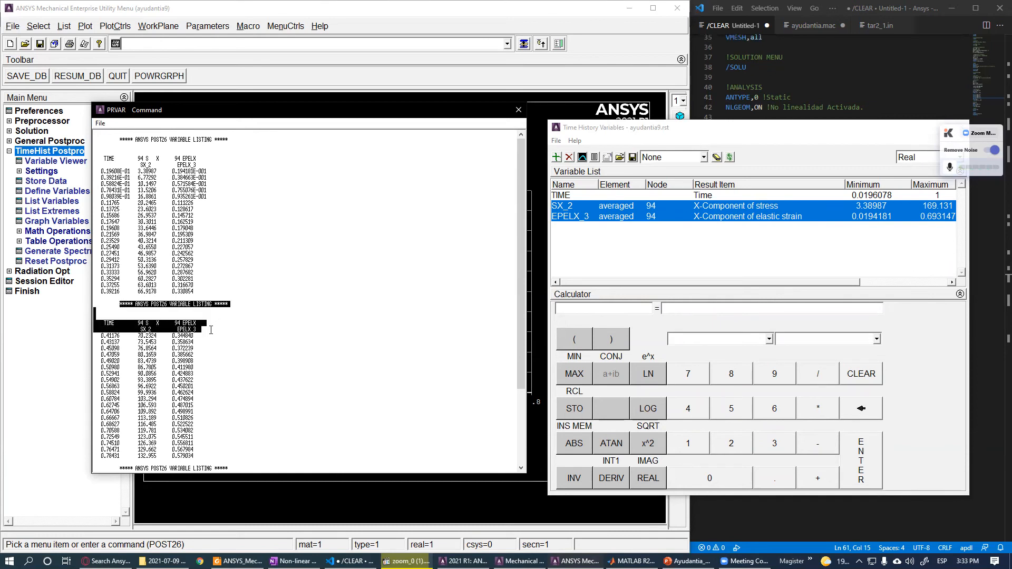
pyautogui.scroll(-3, 197, 415)
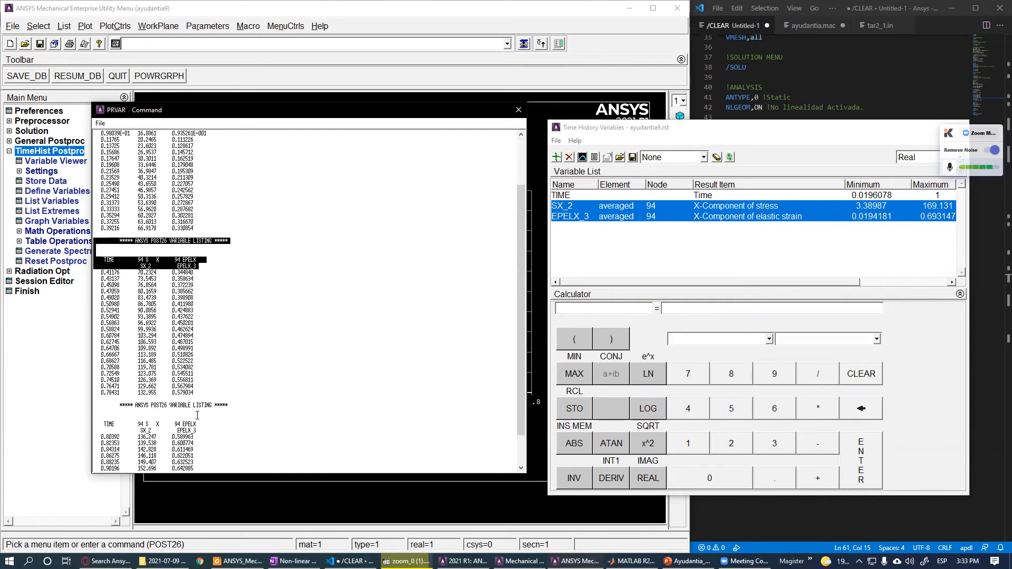
# - Close the variable listing and reopen the Time History Variables viewer, enlarging its window
pyautogui.click(518, 110)
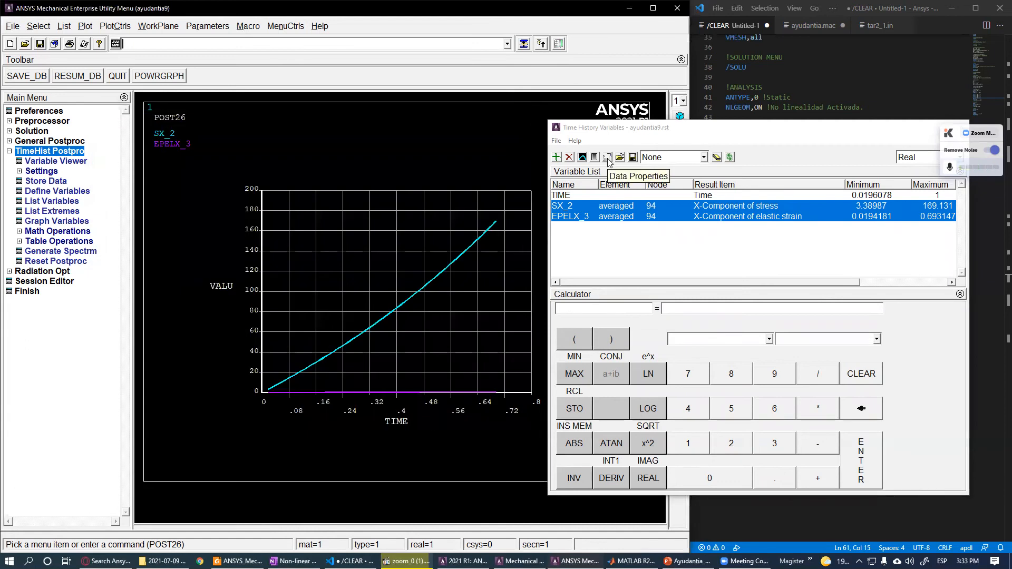
pyautogui.click(608, 159)
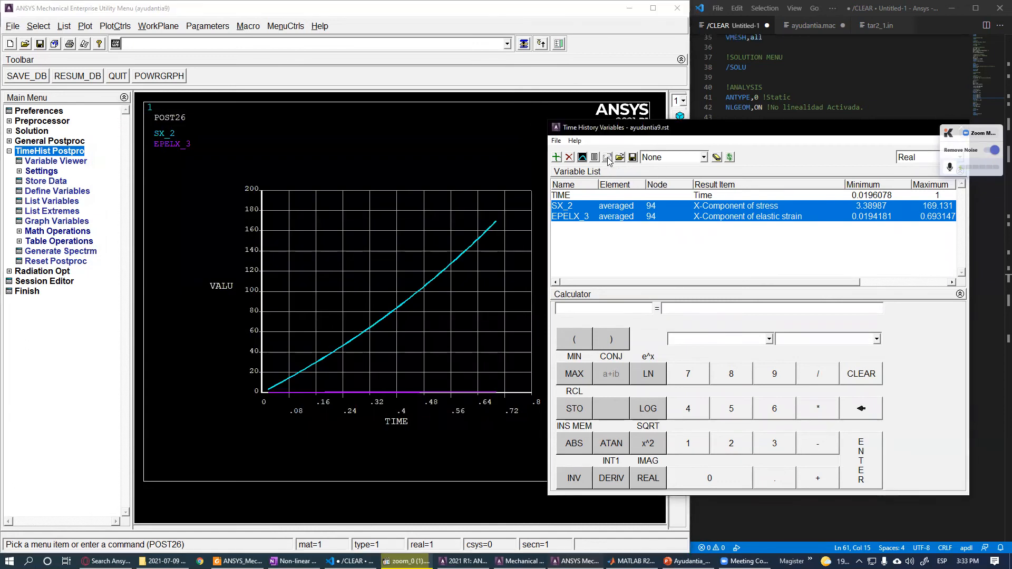
pyautogui.moveTo(608, 132); pyautogui.dragTo(488, 125)
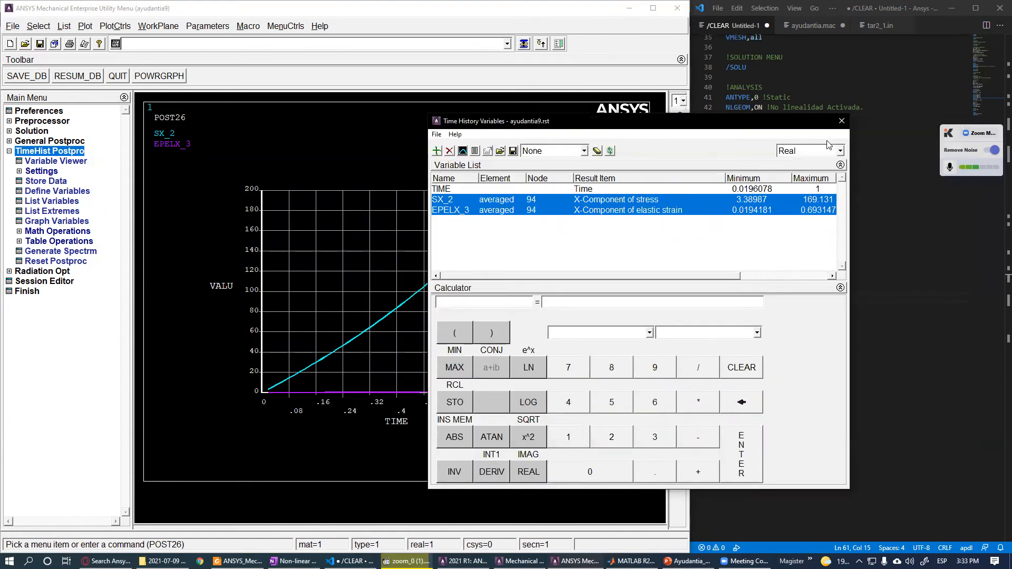
pyautogui.click(843, 120)
pyautogui.click(75, 151)
pyautogui.click(75, 152)
pyautogui.moveTo(440, 154); pyautogui.dragTo(887, 137)
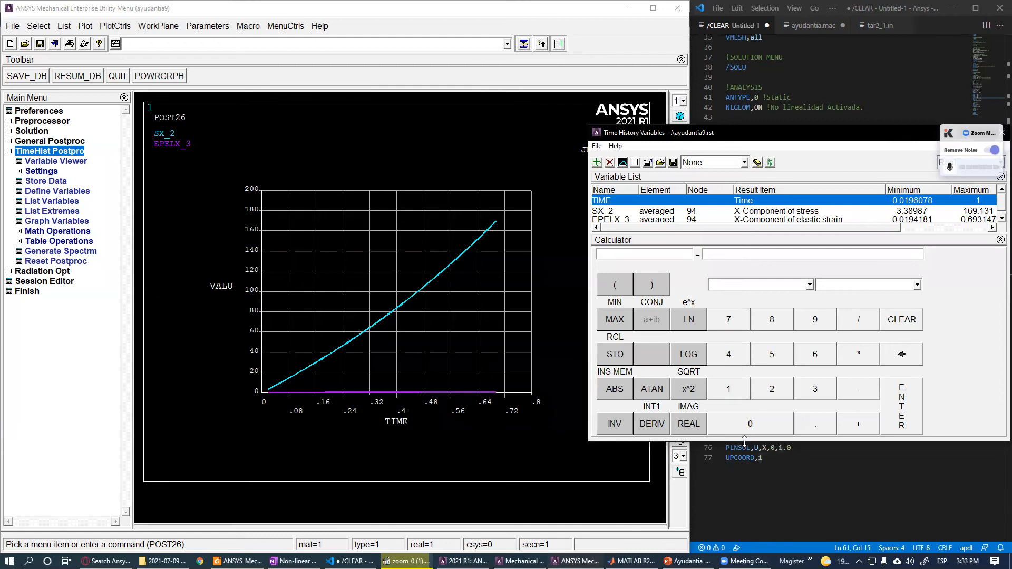
pyautogui.moveTo(744, 440); pyautogui.dragTo(745, 494)
# - Select the TIME variable, open its Time-History Properties, and close the dialog
pyautogui.click(663, 221)
pyautogui.keyDown('shift'); pyautogui.click(661, 211); pyautogui.keyUp('shift')
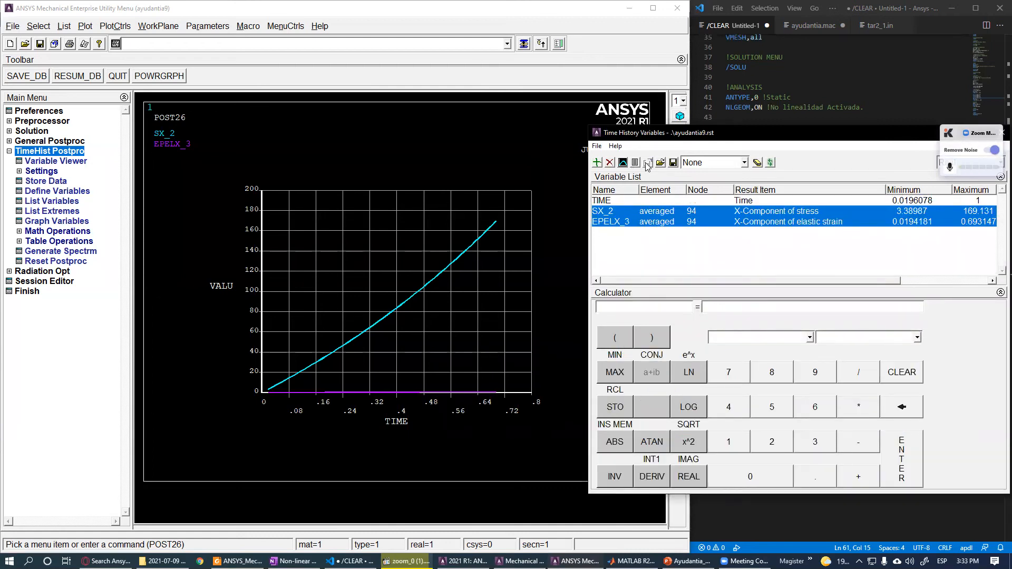
pyautogui.click(620, 203)
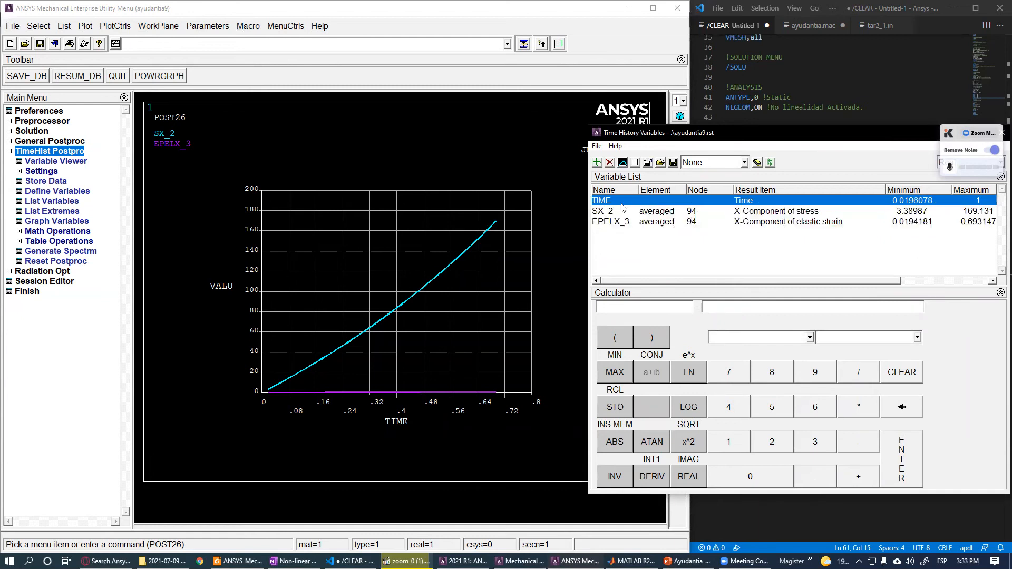
pyautogui.click(648, 163)
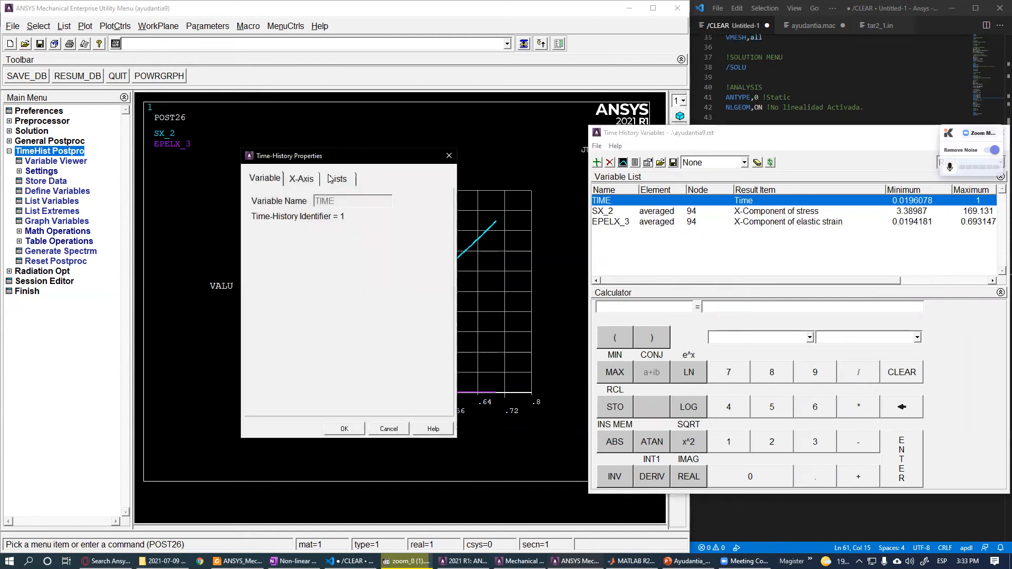
pyautogui.moveTo(351, 161); pyautogui.dragTo(640, 172)
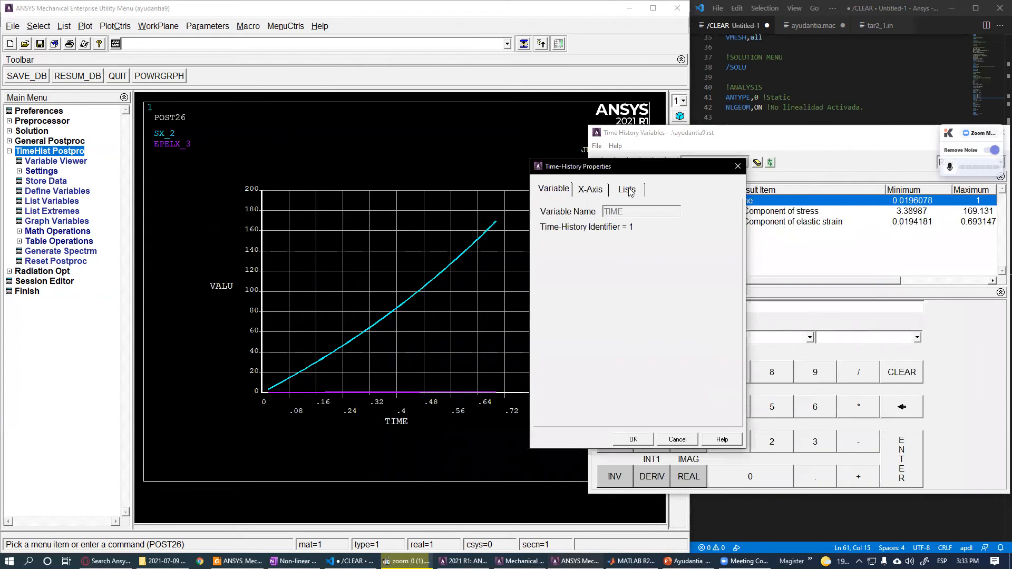
pyautogui.click(738, 166)
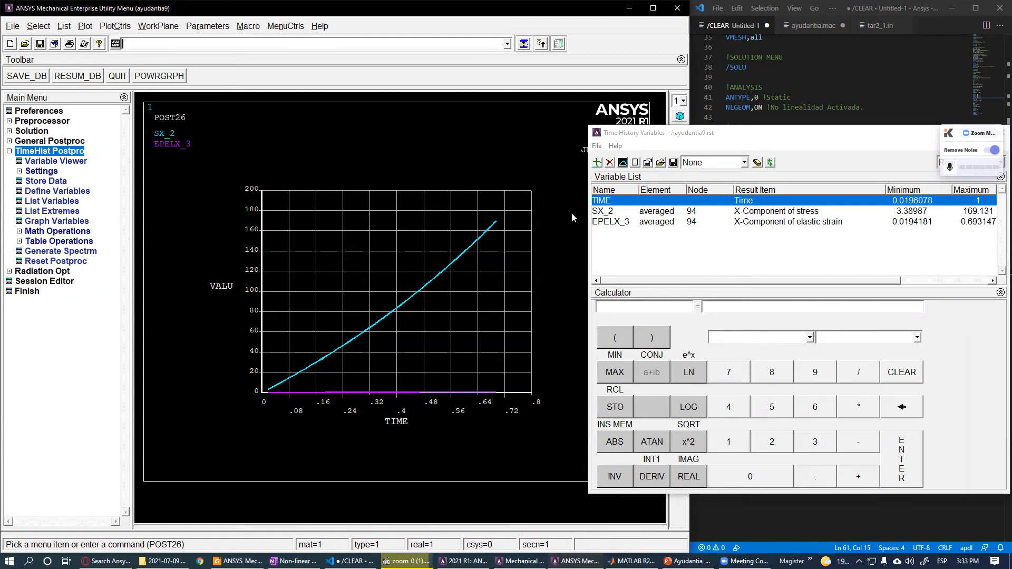
# - Reopen the Time-History Properties dialog for the TIME variable
pyautogui.moveTo(620, 133); pyautogui.dragTo(467, 137)
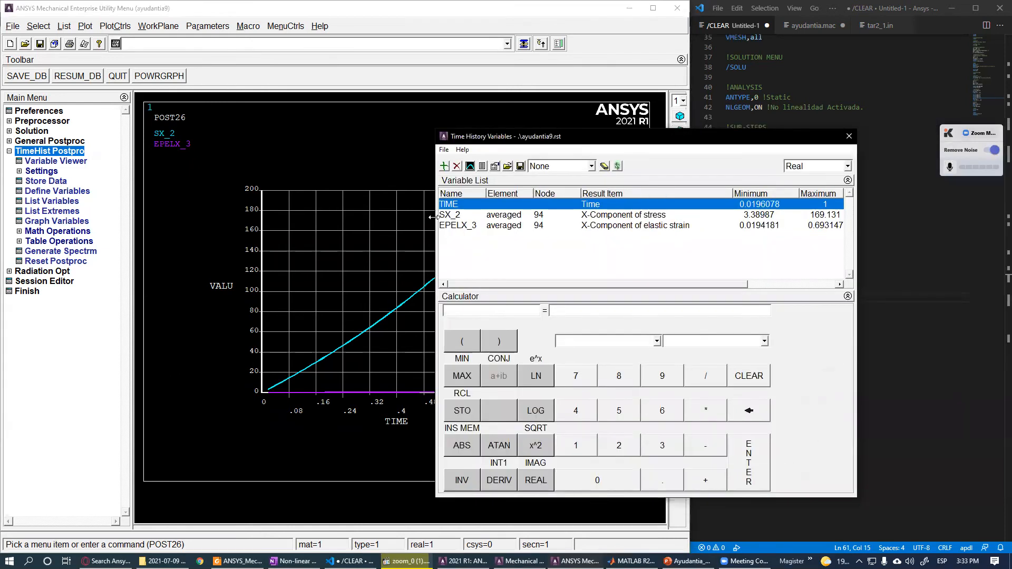
pyautogui.moveTo(433, 217); pyautogui.dragTo(542, 216)
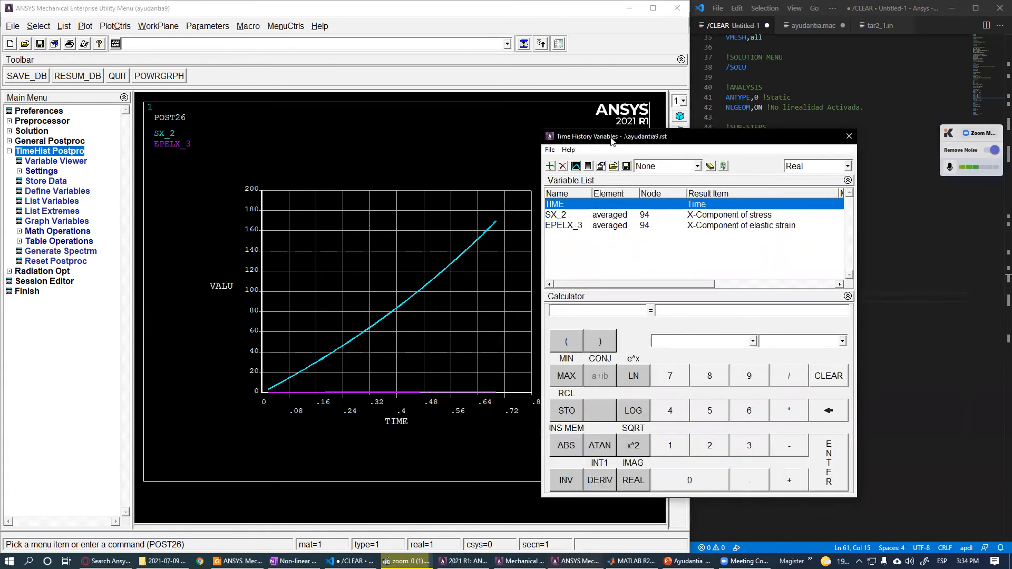
pyautogui.moveTo(612, 142); pyautogui.dragTo(651, 135)
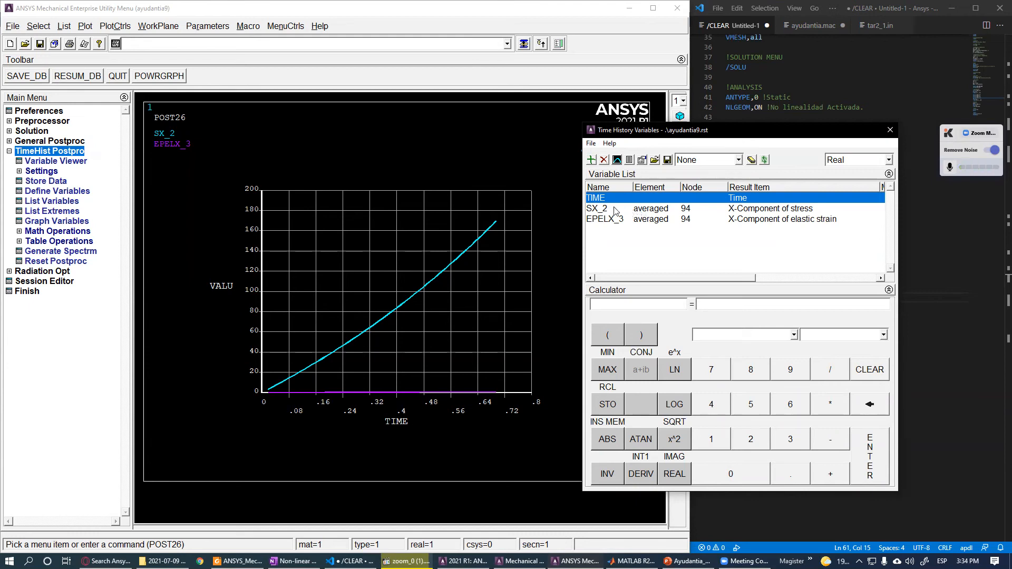
pyautogui.click(642, 161)
pyautogui.moveTo(420, 157); pyautogui.dragTo(583, 175)
pyautogui.click(612, 174)
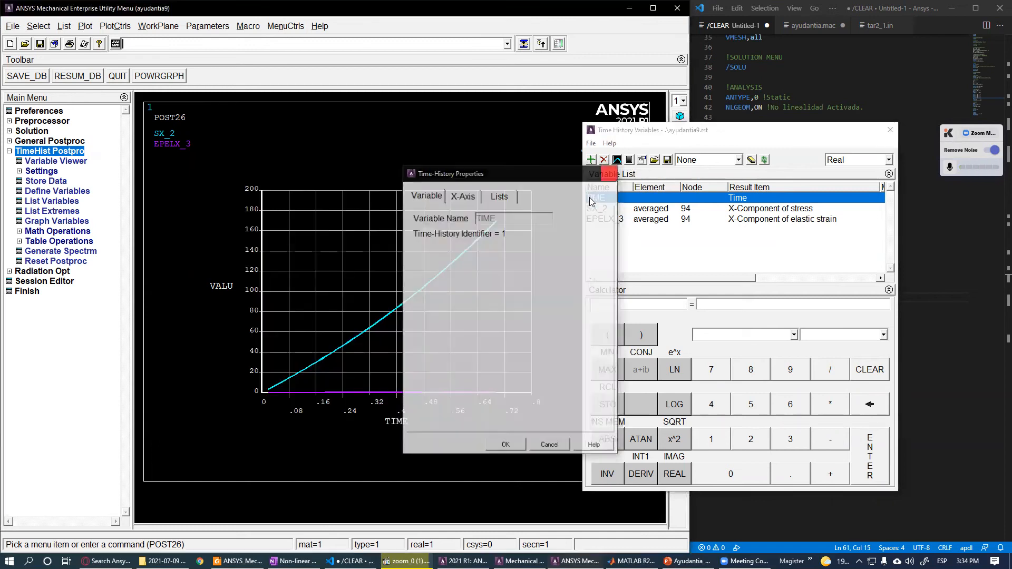
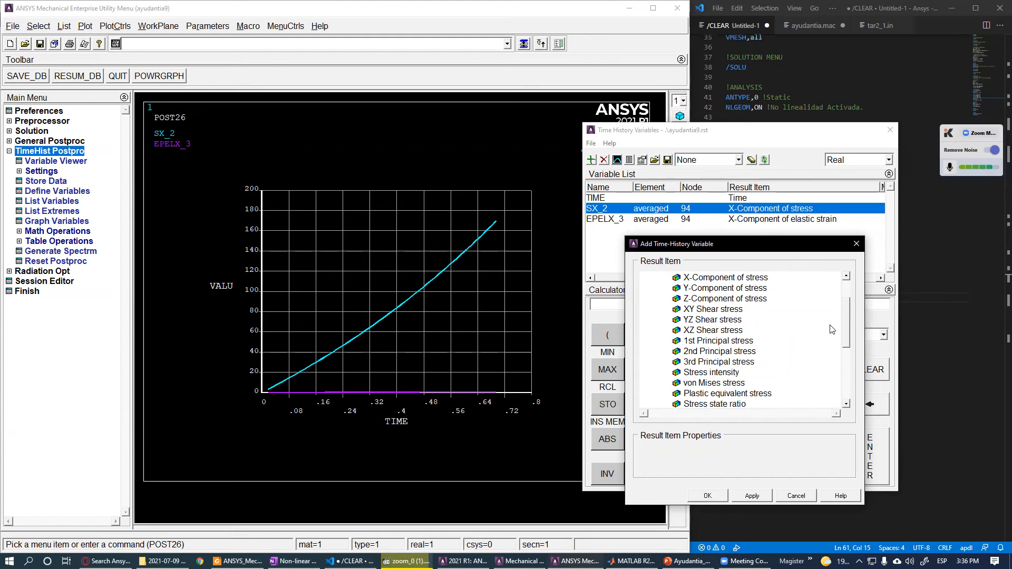
# - Set the number of lines per page to 51 in the SX_2 variable's Time-History Properties list settings
pyautogui.click(795, 496)
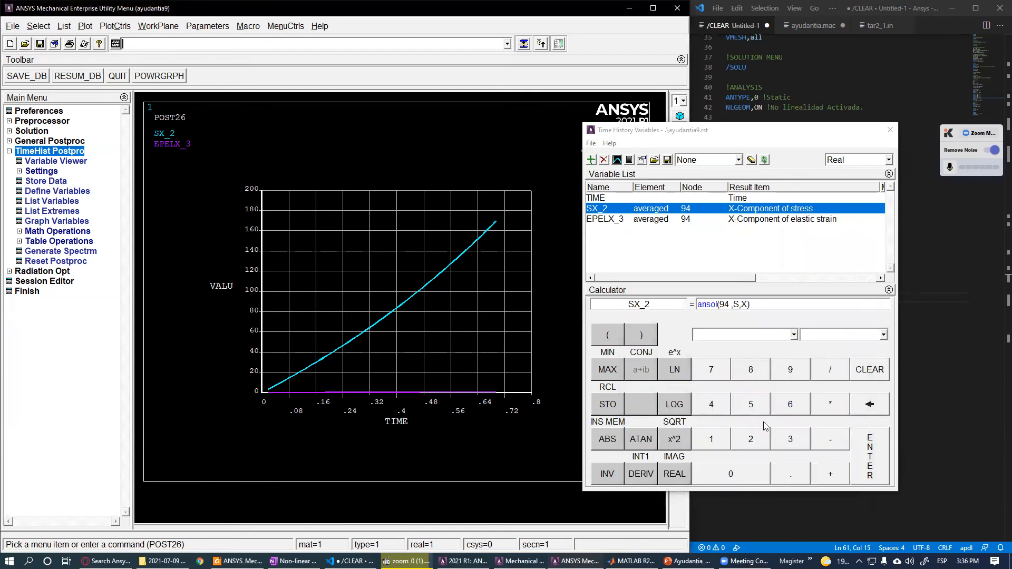
pyautogui.moveTo(688, 125); pyautogui.dragTo(430, 138)
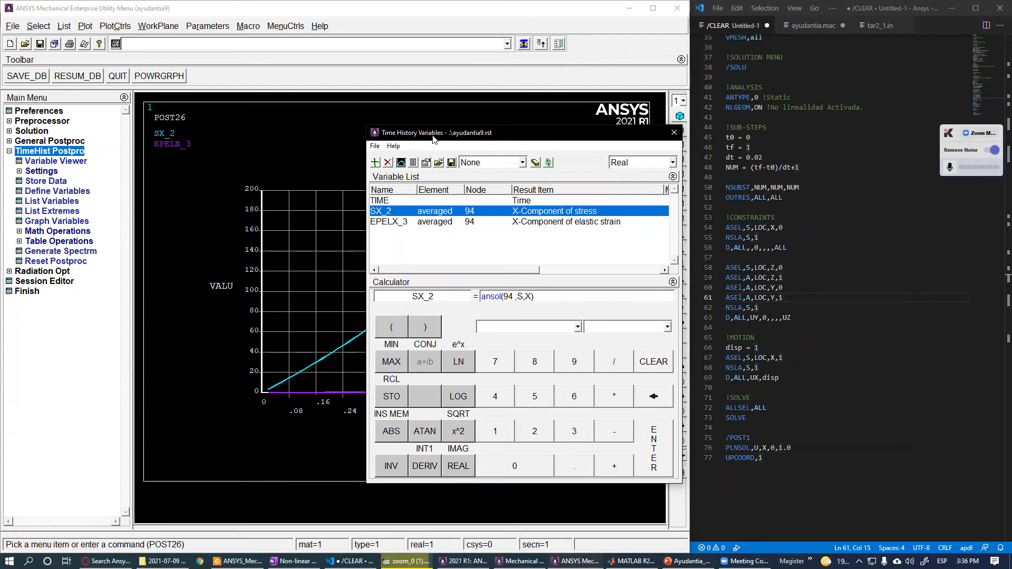
pyautogui.moveTo(433, 139); pyautogui.dragTo(436, 146)
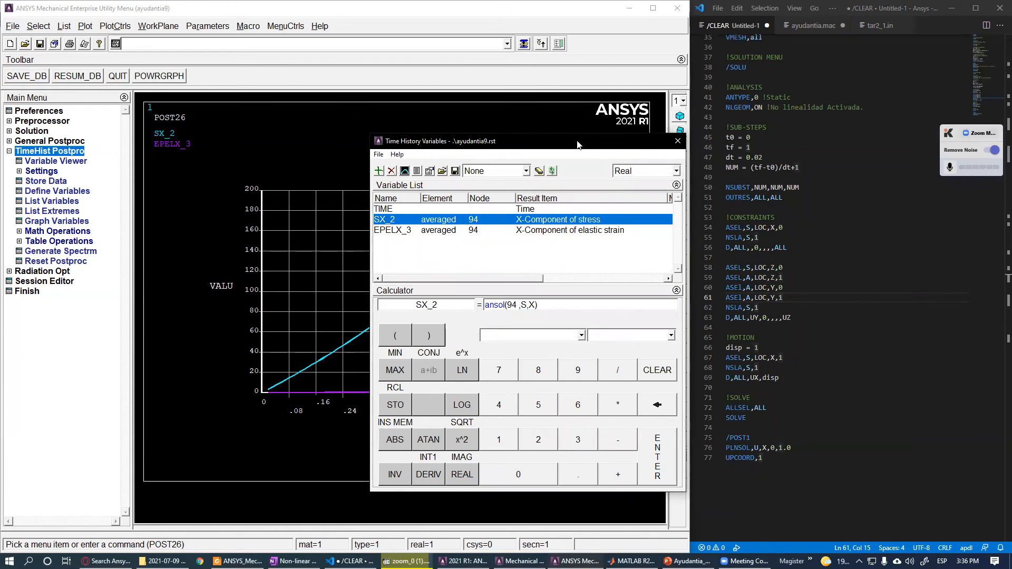
pyautogui.moveTo(577, 144); pyautogui.dragTo(772, 161)
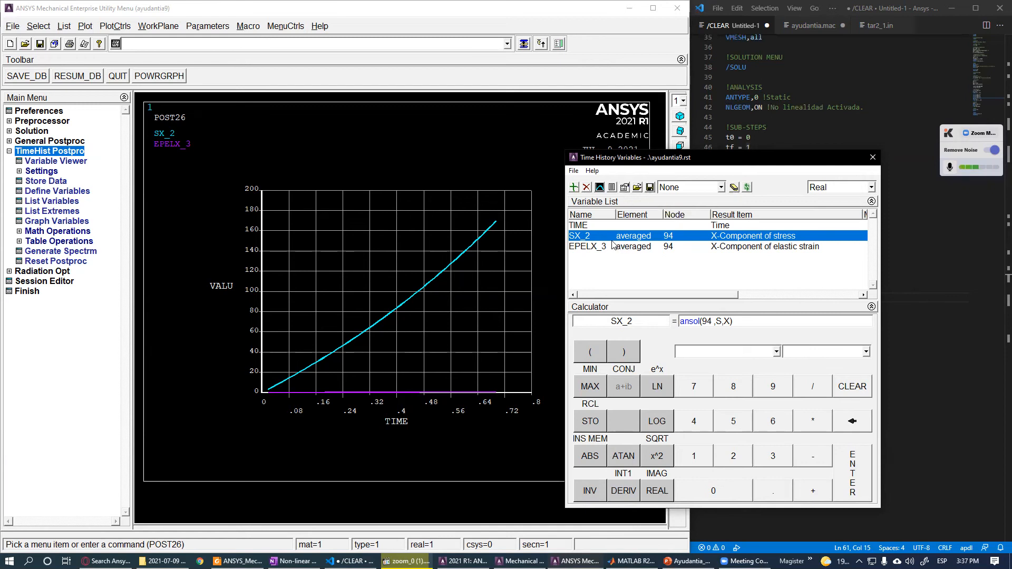
pyautogui.hotkey('shift', 'Down')
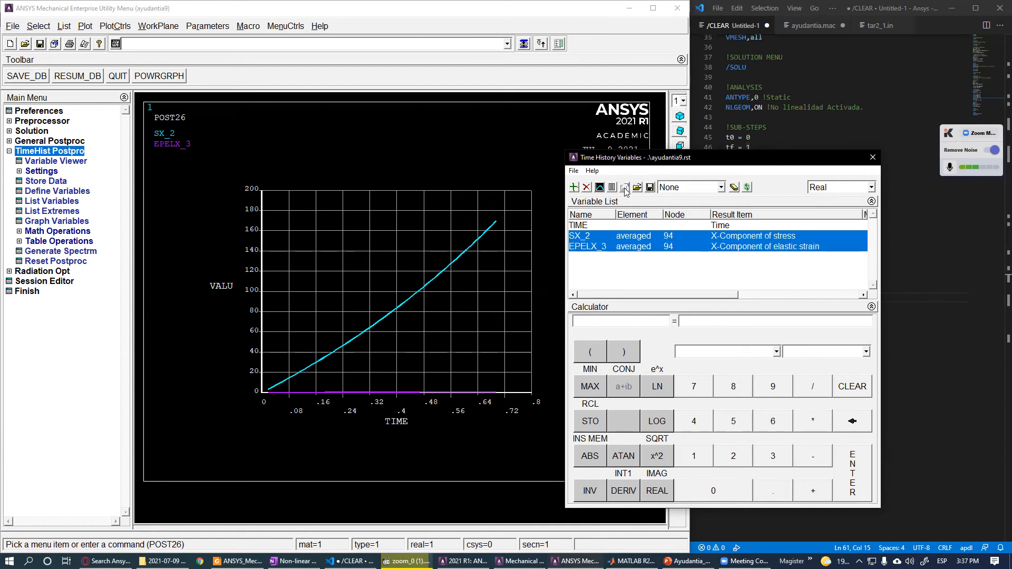
pyautogui.click(596, 236)
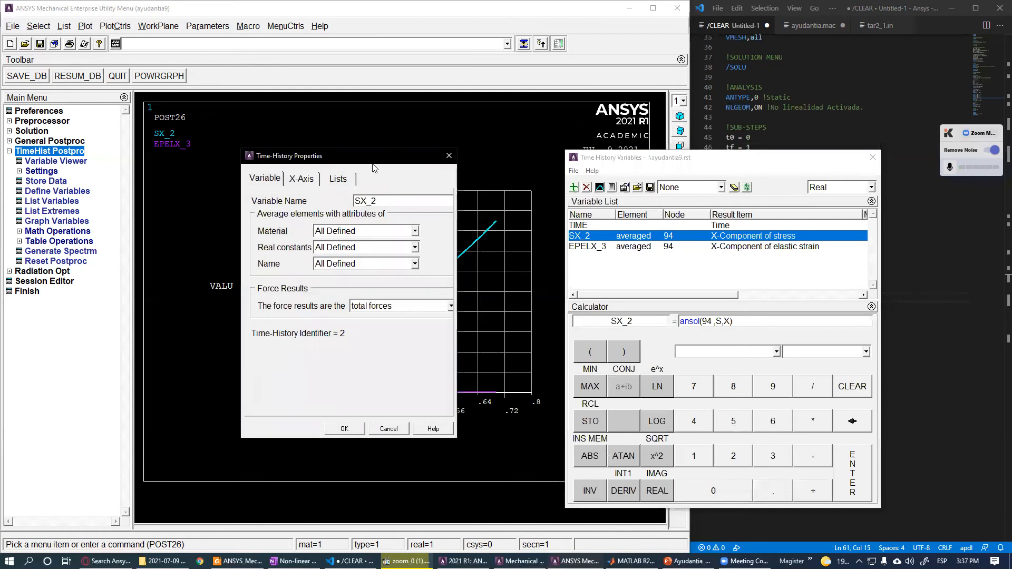
pyautogui.click(429, 165)
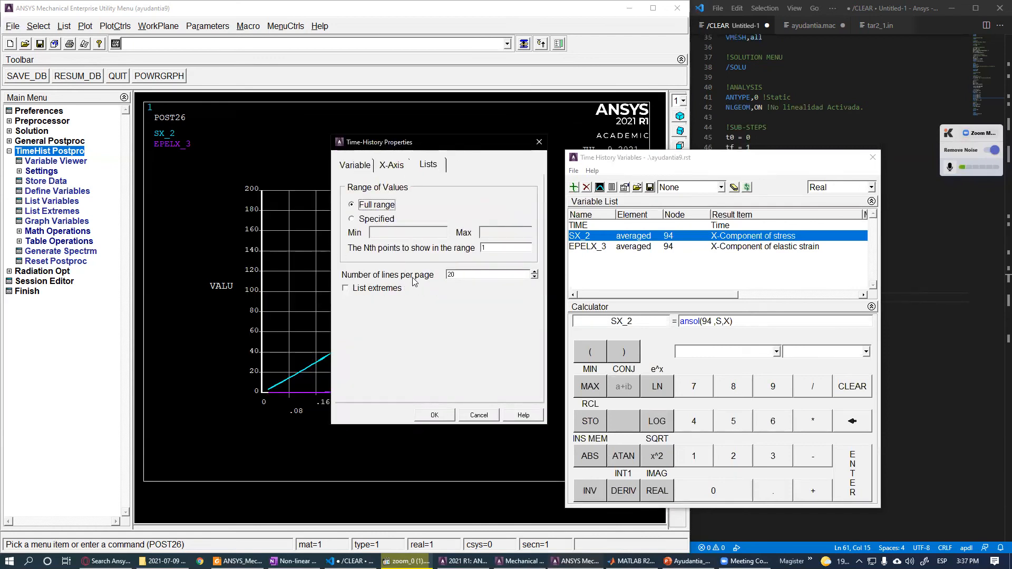
pyautogui.moveTo(510, 275); pyautogui.dragTo(401, 281)
pyautogui.write('51')
pyautogui.click(447, 418)
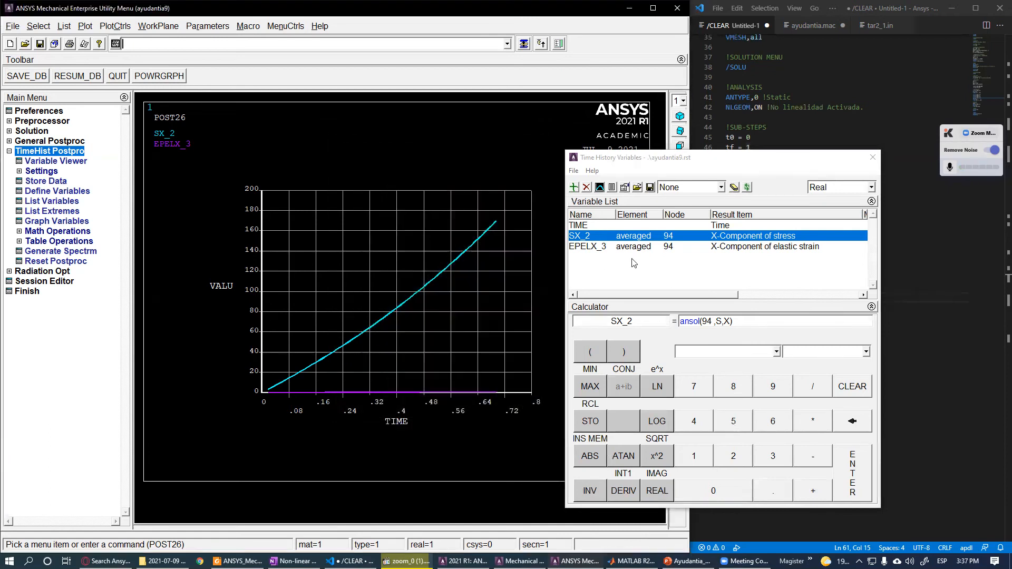
# - List the SX_2 and EPELX_3 time-history variables and examine the variable listing window
pyautogui.keyDown('ctrl'); pyautogui.click(618, 248); pyautogui.keyUp('ctrl')
pyautogui.click(613, 187)
pyautogui.moveTo(522, 173)
pyautogui.mouseDown()
pyautogui.moveTo(525, 184)
pyautogui.moveTo(524, 161)
pyautogui.mouseUp()
pyautogui.moveTo(388, 285); pyautogui.dragTo(388, 447)
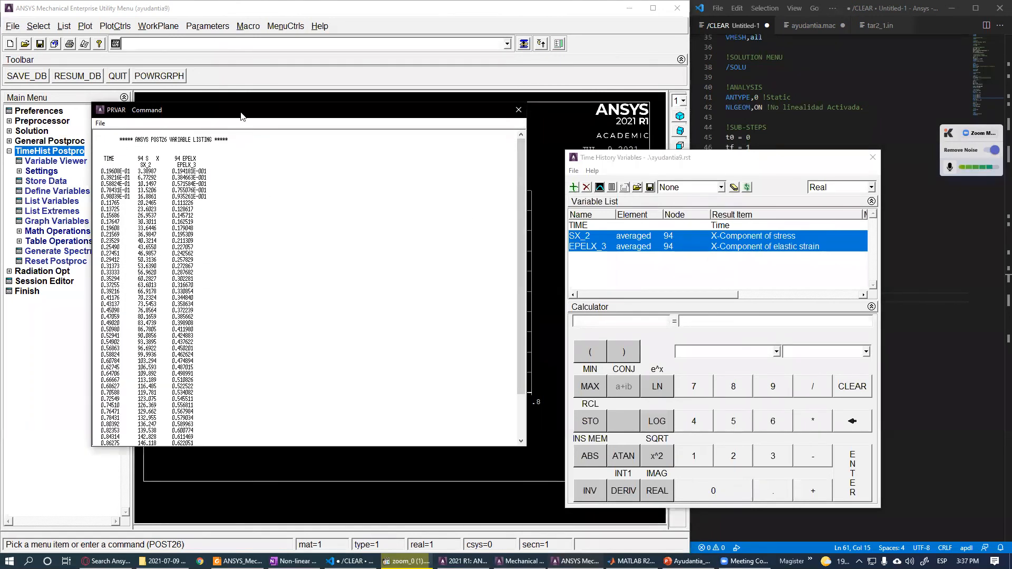
pyautogui.moveTo(241, 116); pyautogui.dragTo(443, 176)
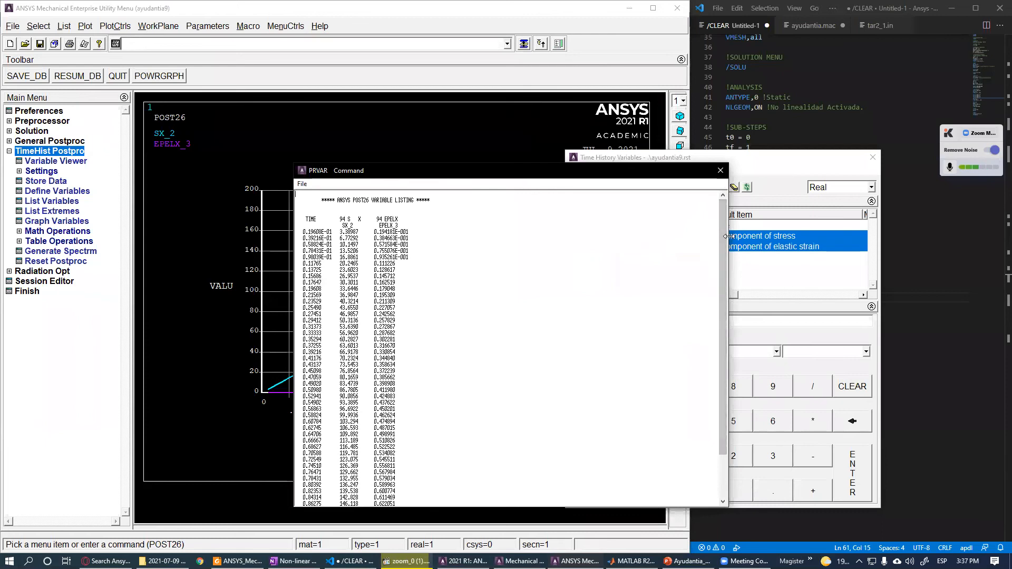
pyautogui.moveTo(727, 236); pyautogui.dragTo(470, 236)
pyautogui.moveTo(400, 166); pyautogui.dragTo(392, 79)
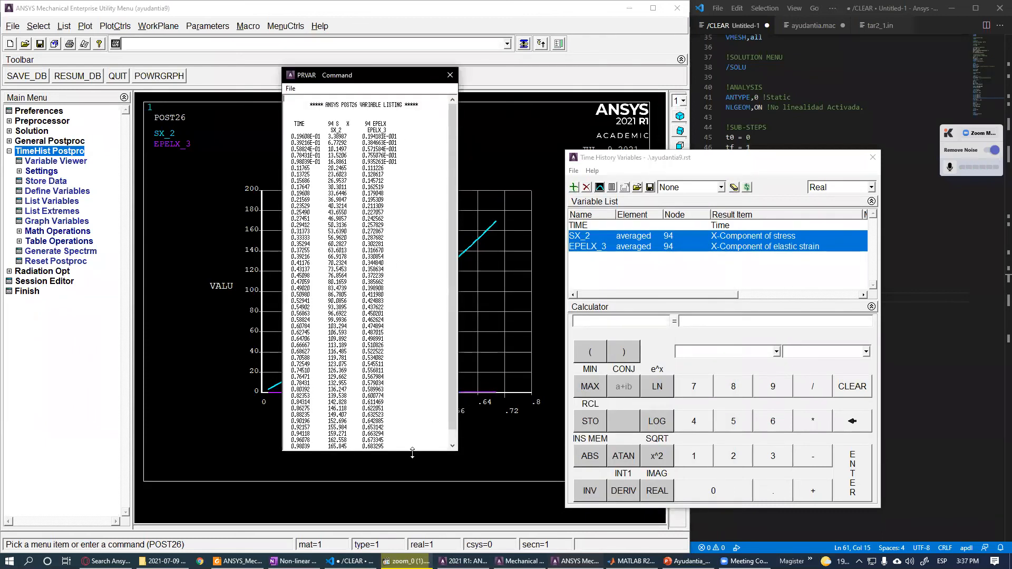
pyautogui.moveTo(413, 452); pyautogui.dragTo(413, 491)
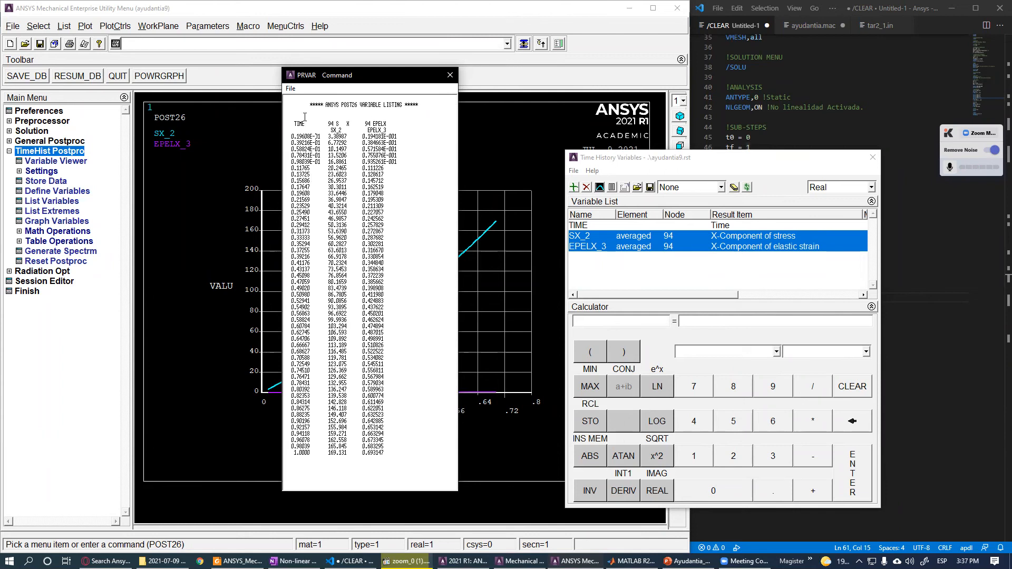
pyautogui.moveTo(345, 76); pyautogui.dragTo(288, 121)
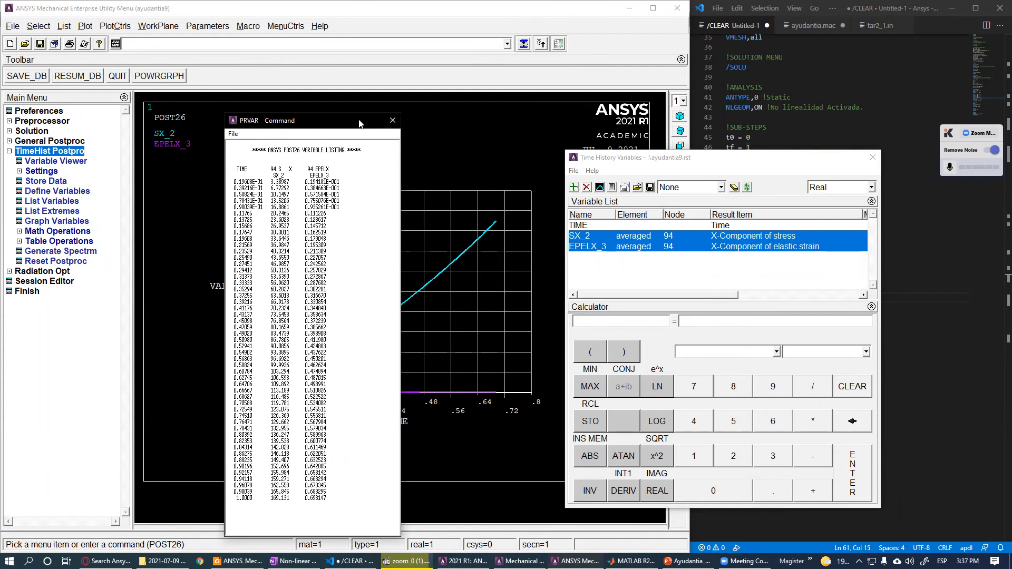
pyautogui.moveTo(359, 123); pyautogui.dragTo(456, 91)
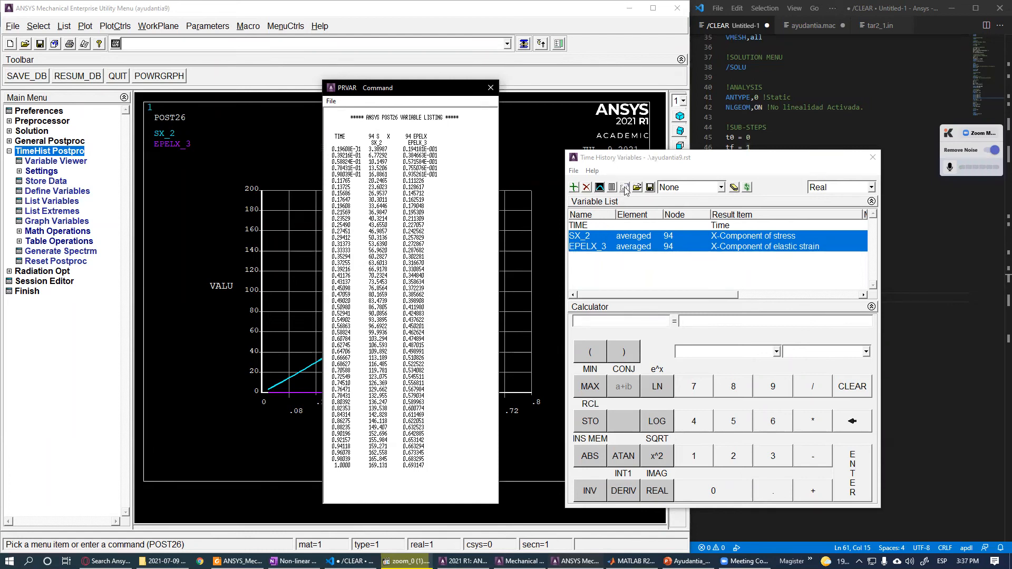
pyautogui.click(490, 87)
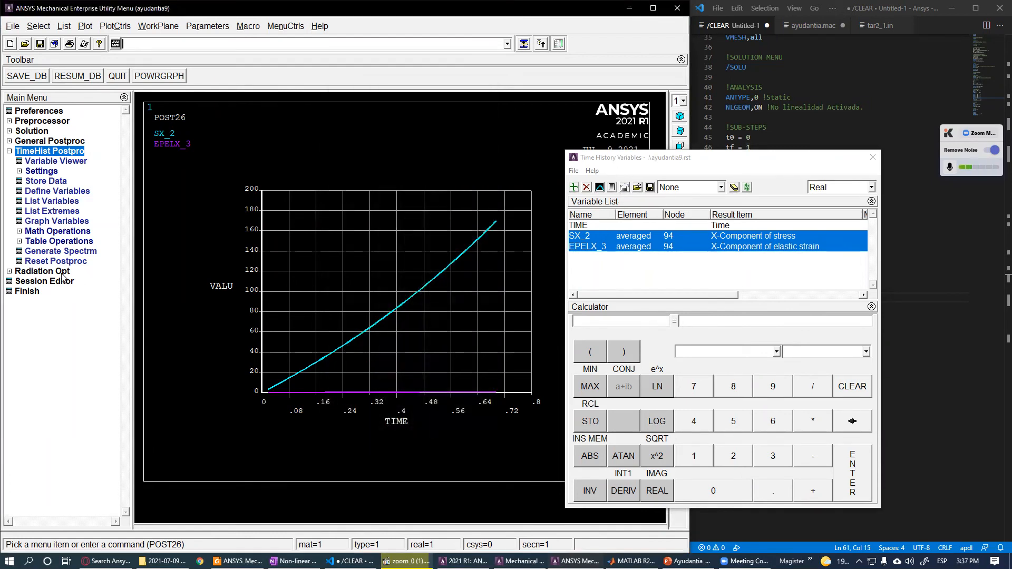
pyautogui.click(55, 286)
pyautogui.click(54, 285)
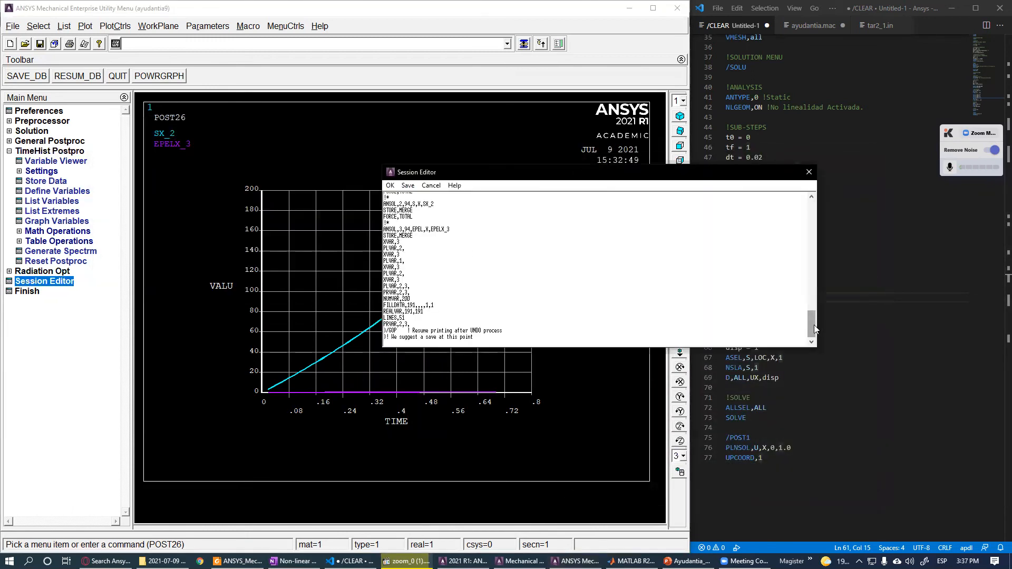
pyautogui.moveTo(405, 318); pyautogui.dragTo(383, 318)
pyautogui.click(401, 318)
pyautogui.write('0')
pyautogui.click(809, 172)
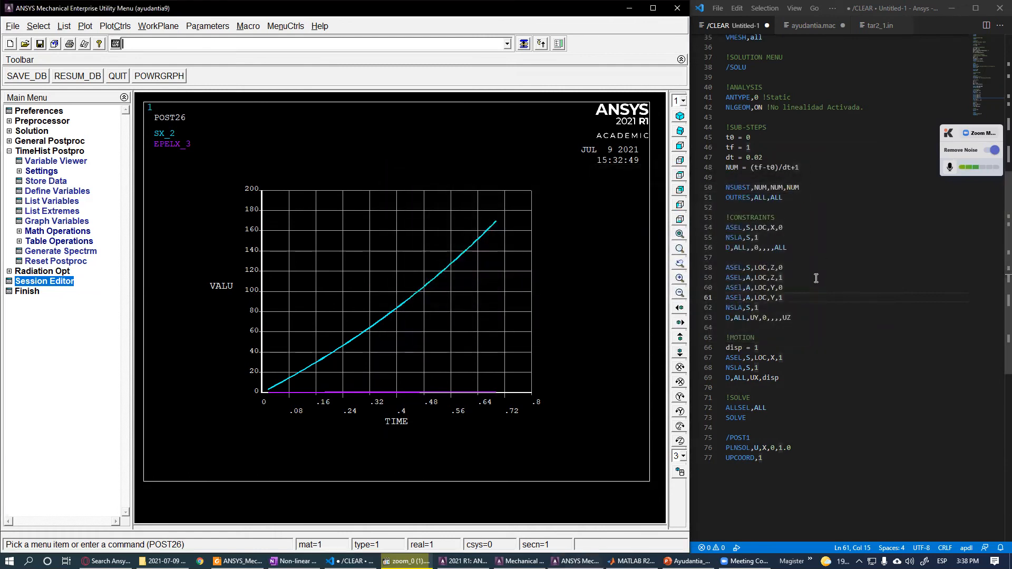
# - Reopen the Time History Variables viewer, list SX_2 and EPELX_3 again, and select all listed values for copying
pyautogui.click(816, 278)
pyautogui.scroll(3, 816, 316)
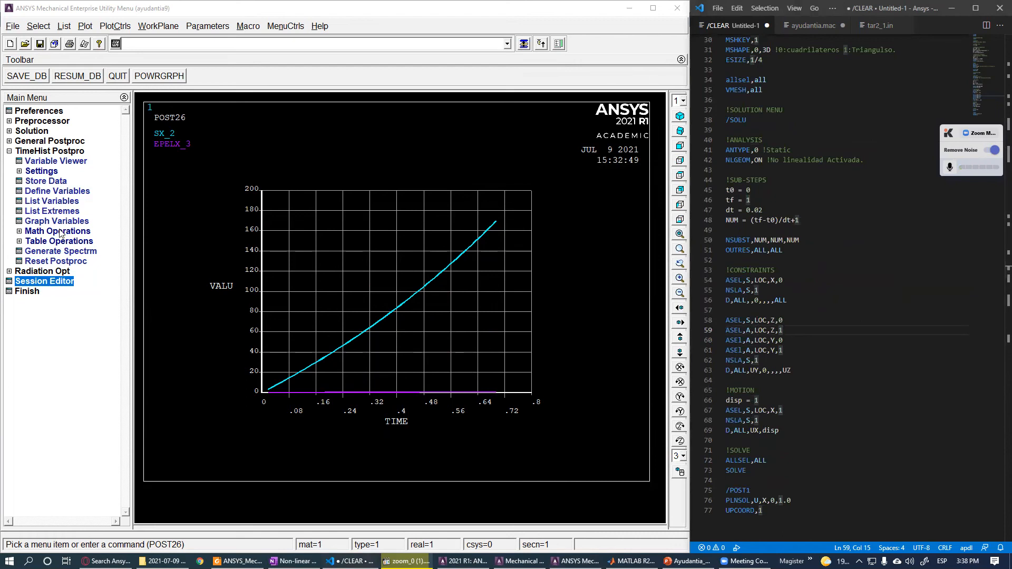
pyautogui.click(46, 151)
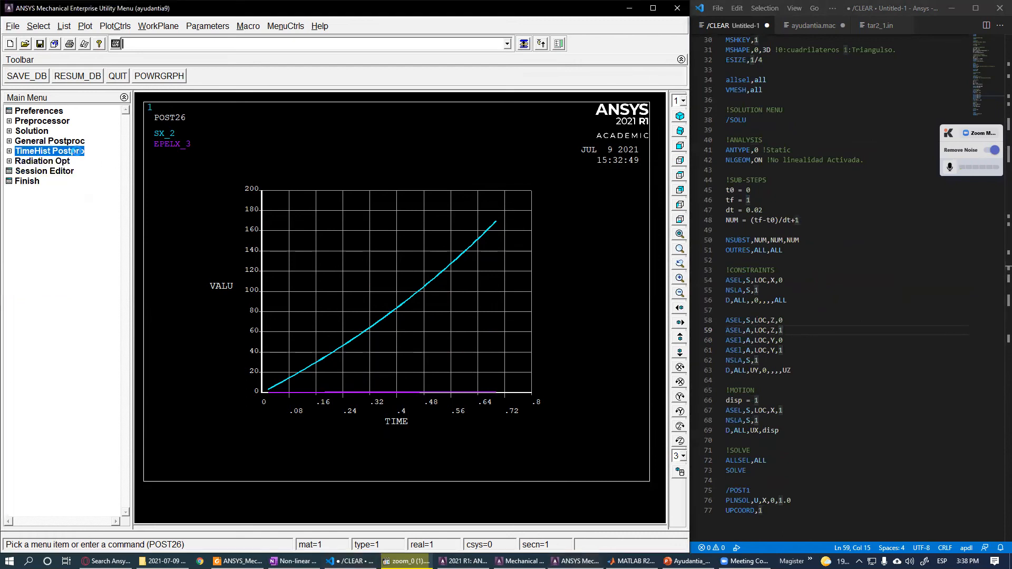
pyautogui.click(78, 151)
pyautogui.moveTo(242, 152); pyautogui.dragTo(752, 174)
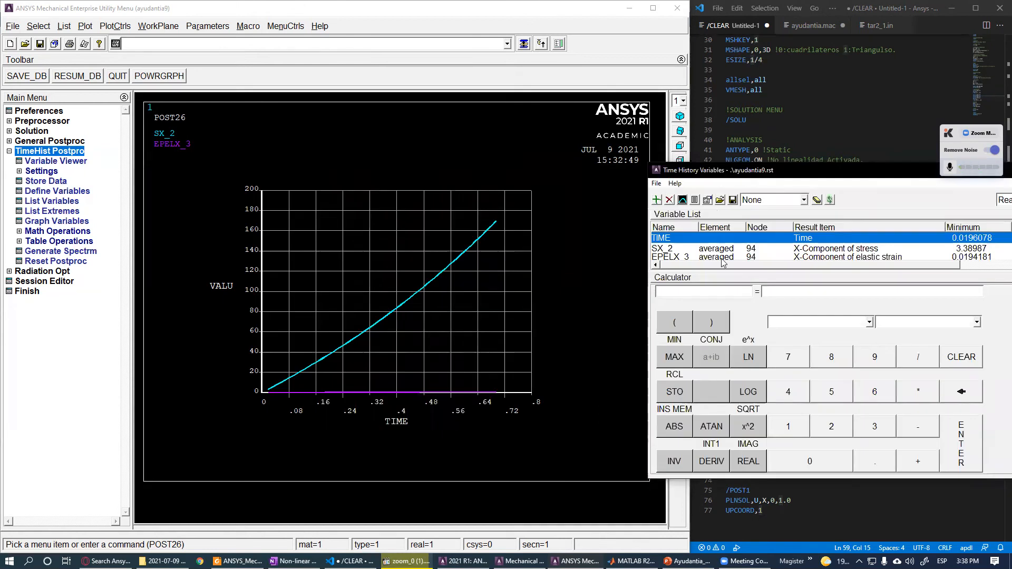
pyautogui.click(685, 259)
pyautogui.keyDown('shift'); pyautogui.click(681, 249); pyautogui.keyUp('shift')
pyautogui.click(695, 199)
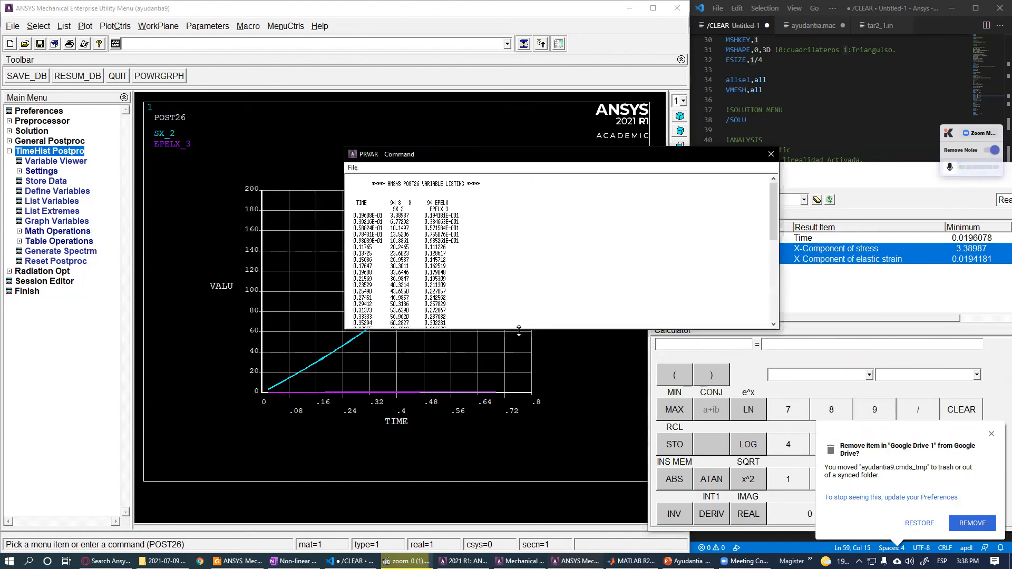
pyautogui.moveTo(519, 330); pyautogui.dragTo(519, 508)
pyautogui.moveTo(449, 498); pyautogui.dragTo(407, 390)
pyautogui.scroll(2, 433, 411)
pyautogui.click(357, 206)
pyautogui.click(344, 215)
pyautogui.click(348, 214)
pyautogui.moveTo(347, 215); pyautogui.dragTo(461, 494)
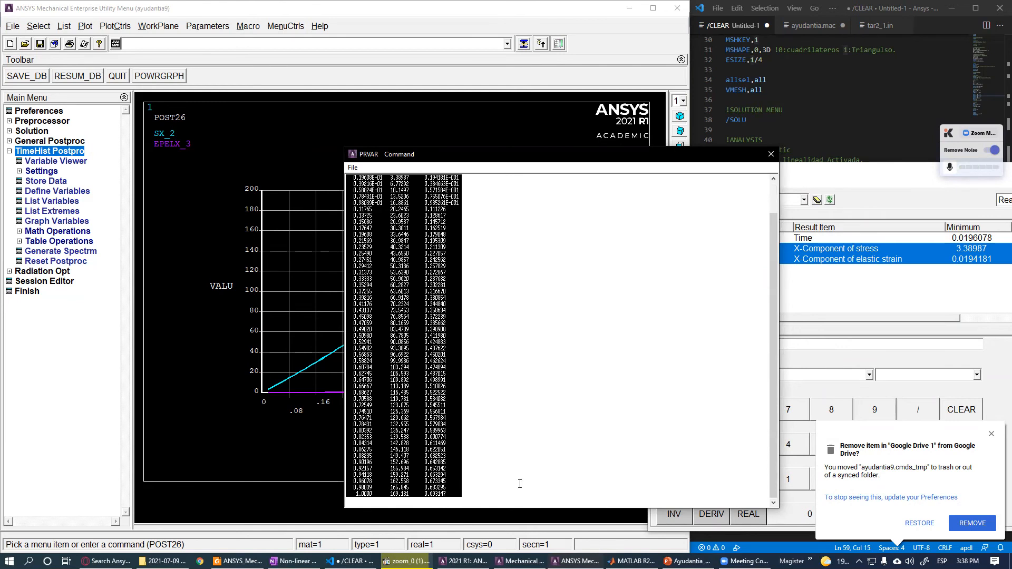
# - Switch to MATLAB, paste the copied listing into a new file, and save it as MR_1.txt
pyautogui.hotkey('alt', 'Tab')
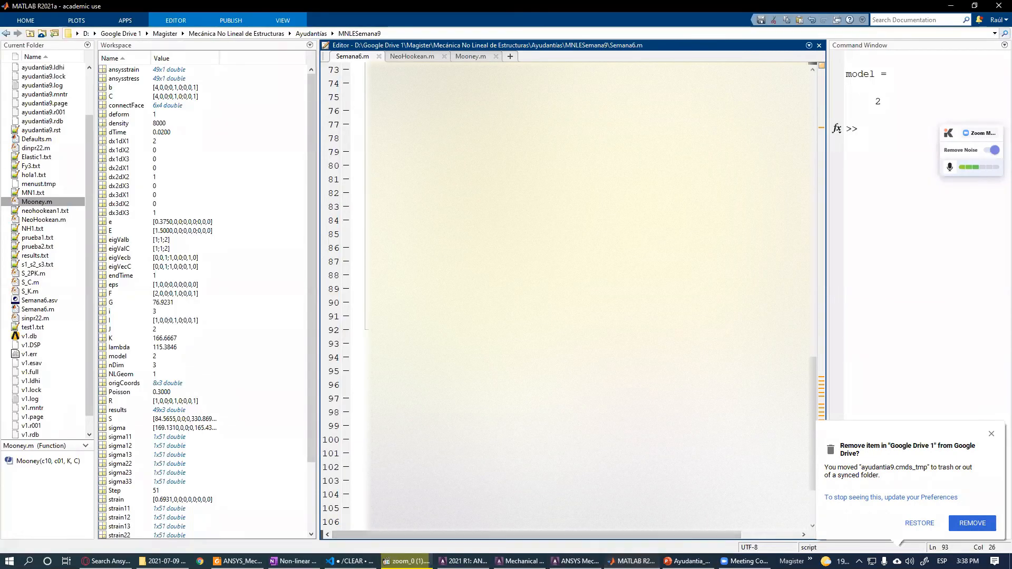
pyautogui.hotkey('ctrl', 'n')
pyautogui.hotkey('ctrl', 'v')
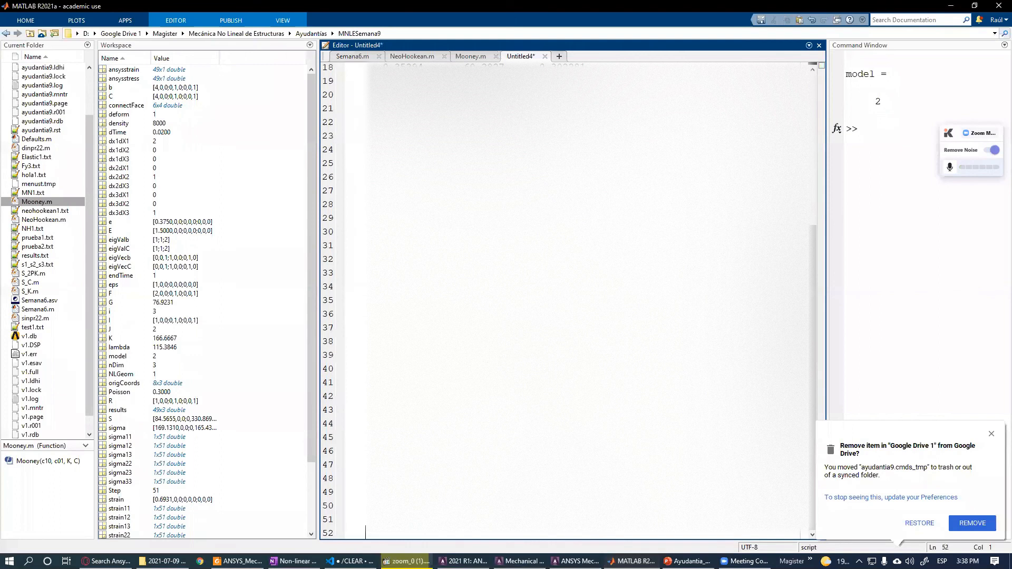
pyautogui.press('BackSpace')
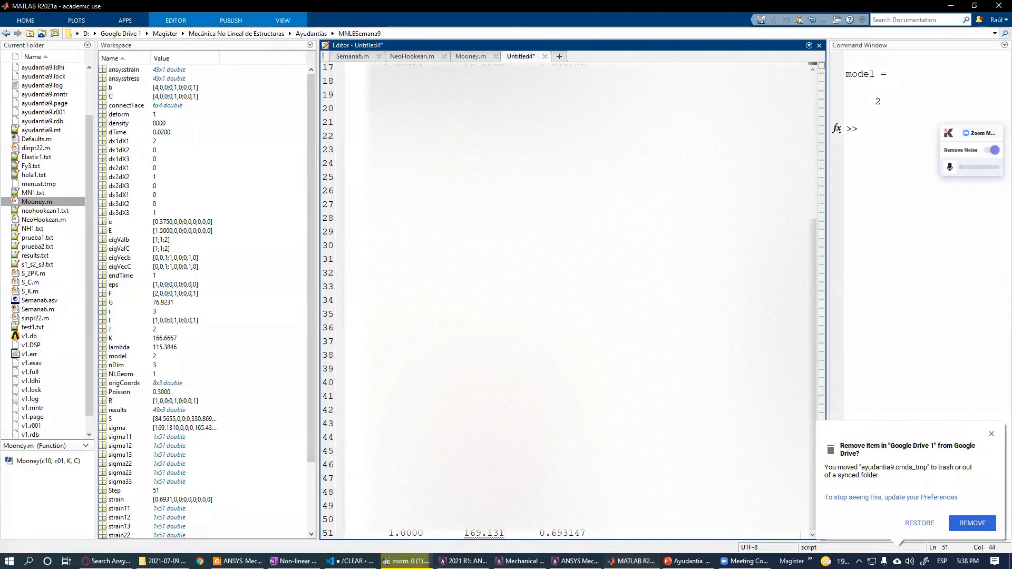
pyautogui.scroll(5, 569, 301)
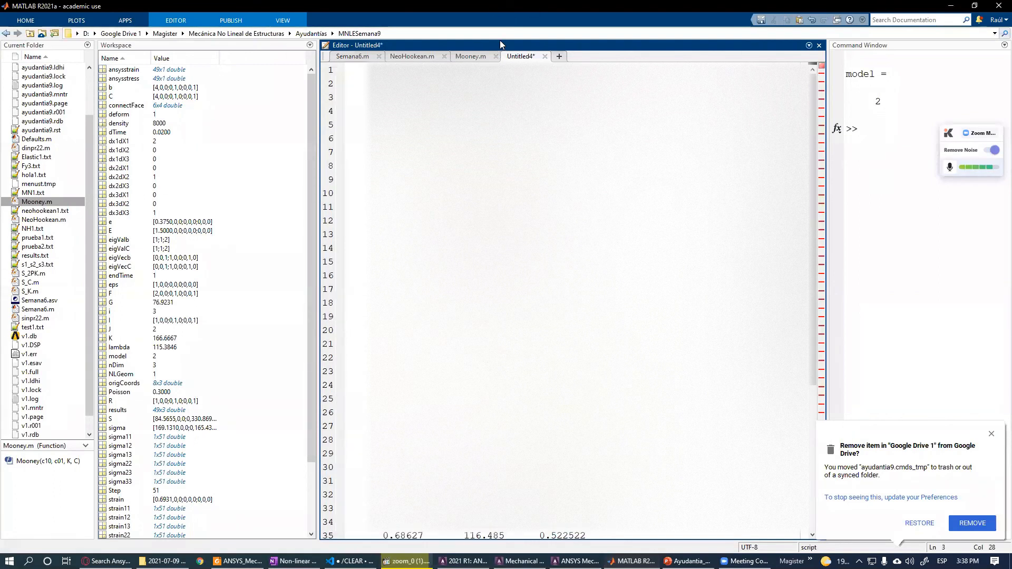
pyautogui.hotkey('ctrl', 's')
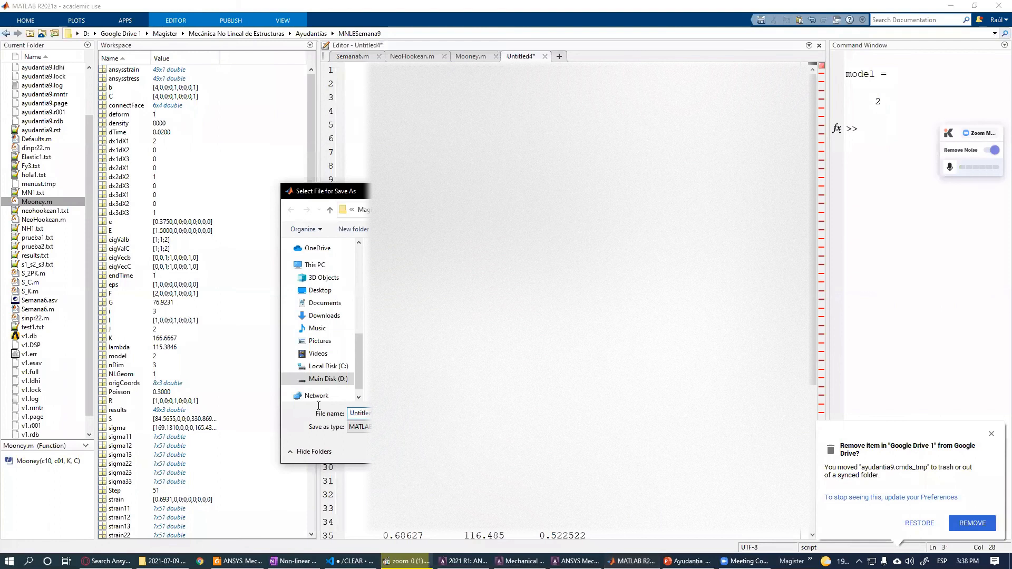
pyautogui.write('MR_1.')
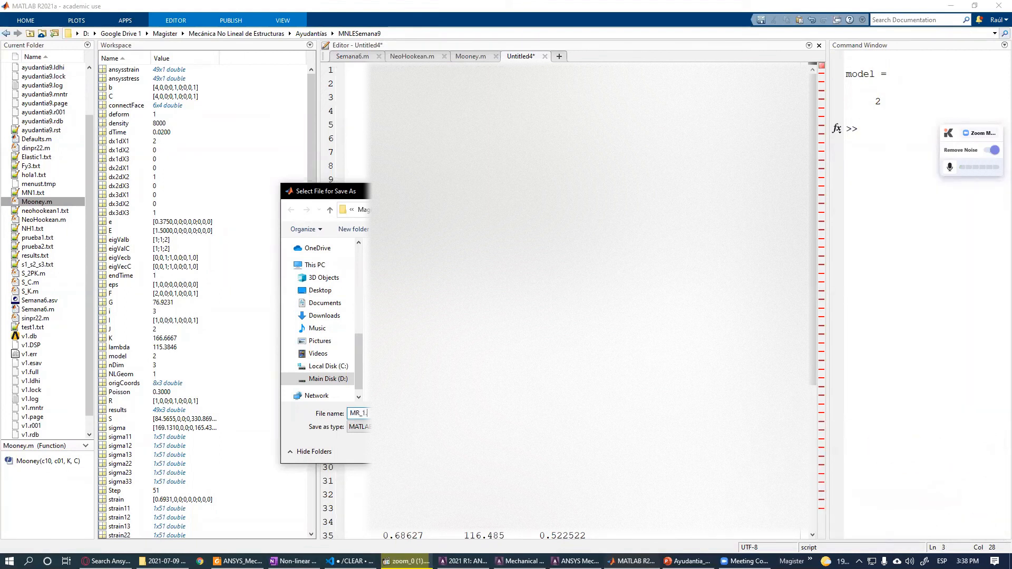
pyautogui.moveTo(378, 414); pyautogui.dragTo(309, 414)
pyautogui.press('Return')
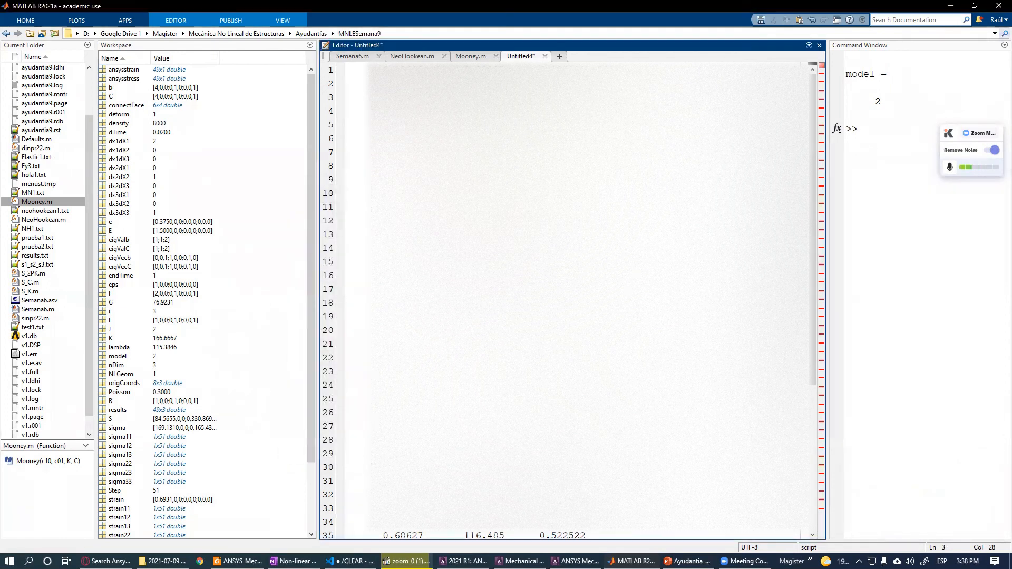
# - Change a parameter value to 3 in the Semana6.m script
pyautogui.click(362, 55)
pyautogui.press('BackSpace')
pyautogui.write('3')
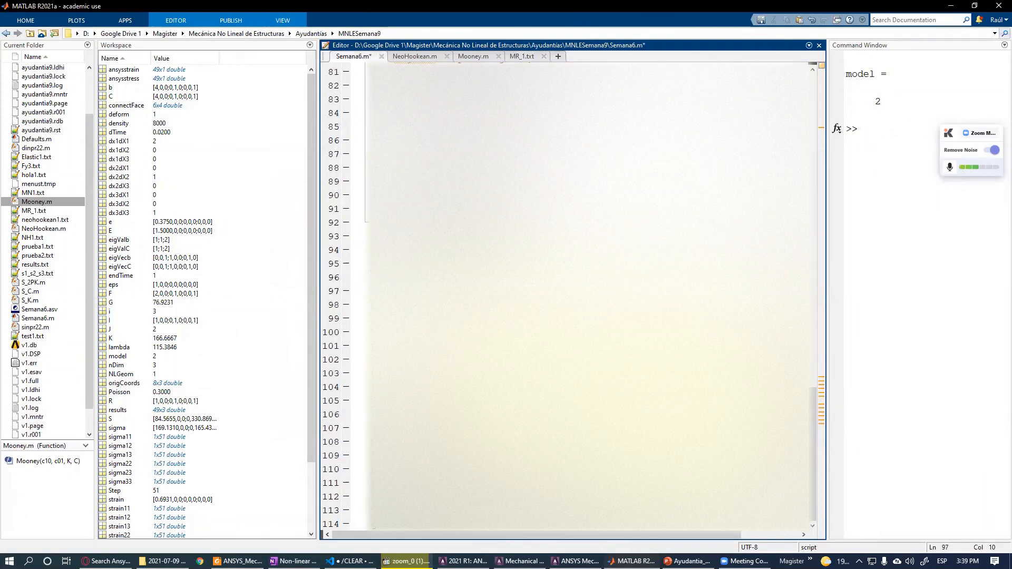
# - Run the Semana6.m script to plot the theoretical stress-strain curve against the ANSYS results
pyautogui.scroll(3, 580, 296)
pyautogui.click(389, 346)
pyautogui.scroll(2, 580, 296)
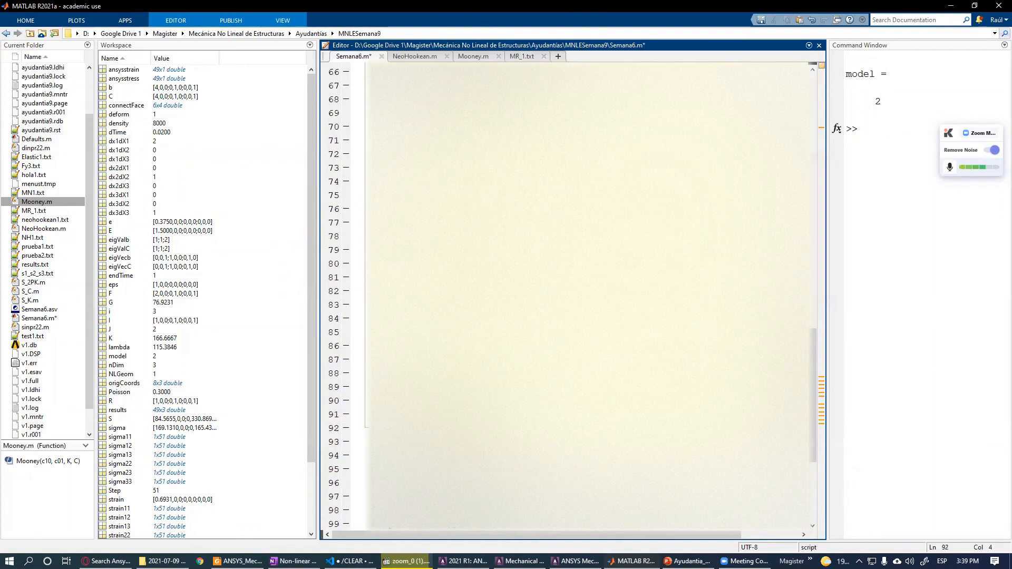
pyautogui.press('F5')
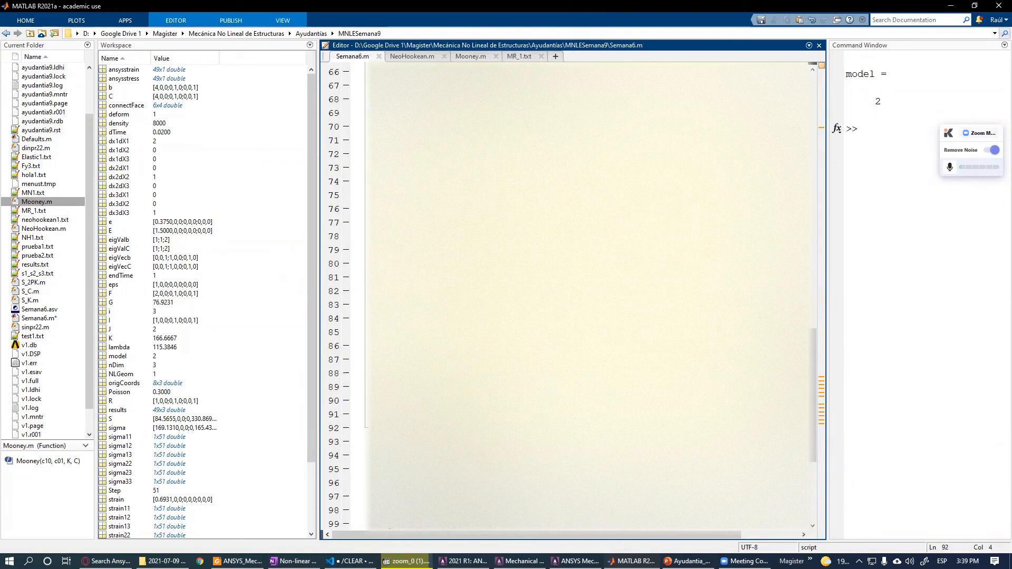
pyautogui.click(617, 19)
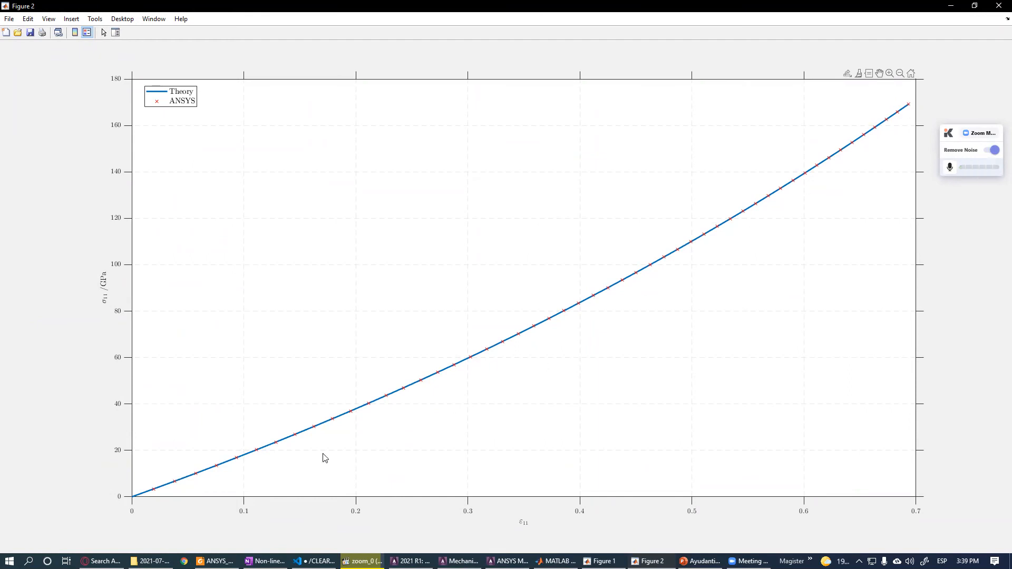
# - Switch to the hyperelasticity presentation and go to slide 4 on Piola-Kirchhoff stresses and the elasticity tensor
pyautogui.hotkey('alt', 'Tab')
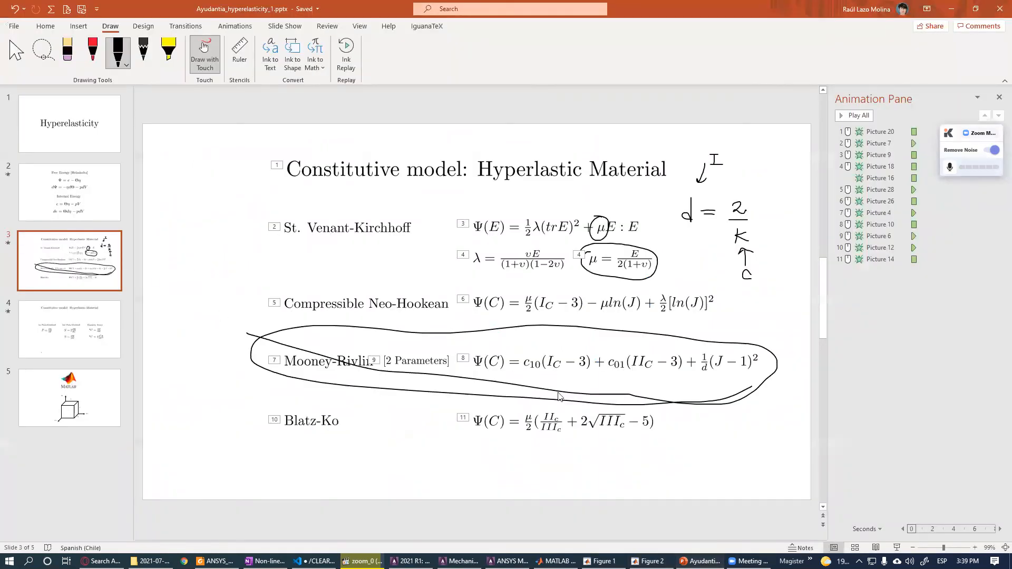
pyautogui.click(105, 320)
pyautogui.click(65, 265)
pyautogui.click(74, 323)
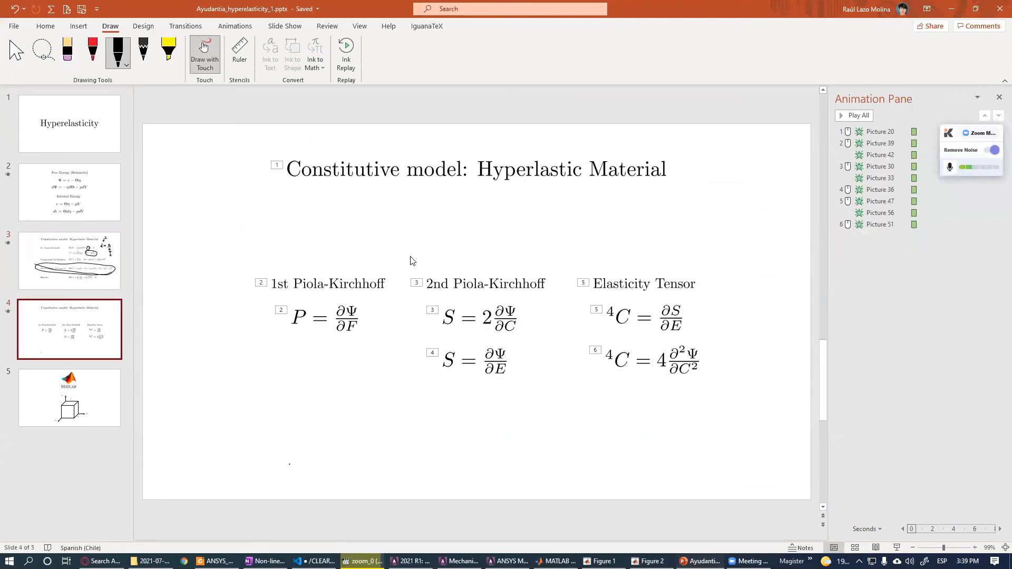
# - Handwrite σ = σ(1,1) and a diagonal matrix with xx, yy, zz components beneath the formulas on slide 4
pyautogui.moveTo(425, 414); pyautogui.dragTo(478, 415)
pyautogui.moveTo(492, 415)
pyautogui.mouseDown()
pyautogui.moveTo(491, 424)
pyautogui.moveTo(521, 422)
pyautogui.mouseUp()
pyautogui.moveTo(529, 414); pyautogui.dragTo(531, 425)
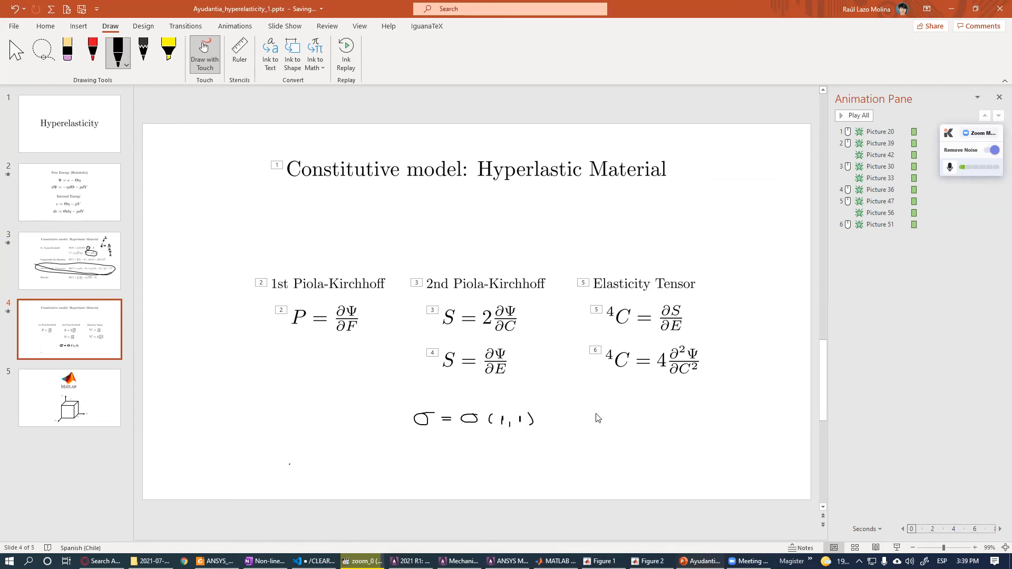
pyautogui.moveTo(601, 412)
pyautogui.mouseDown()
pyautogui.moveTo(599, 453)
pyautogui.moveTo(611, 453)
pyautogui.moveTo(613, 420)
pyautogui.mouseUp()
pyautogui.moveTo(614, 414); pyautogui.dragTo(680, 452)
pyautogui.moveTo(665, 407)
pyautogui.mouseDown()
pyautogui.moveTo(687, 421)
pyautogui.moveTo(662, 451)
pyautogui.mouseUp()
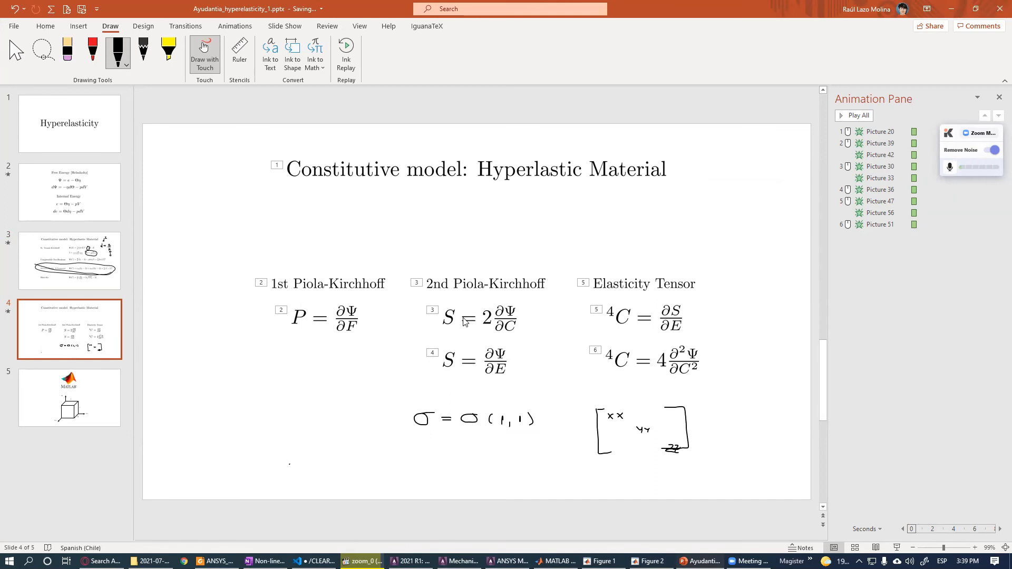
pyautogui.click(74, 317)
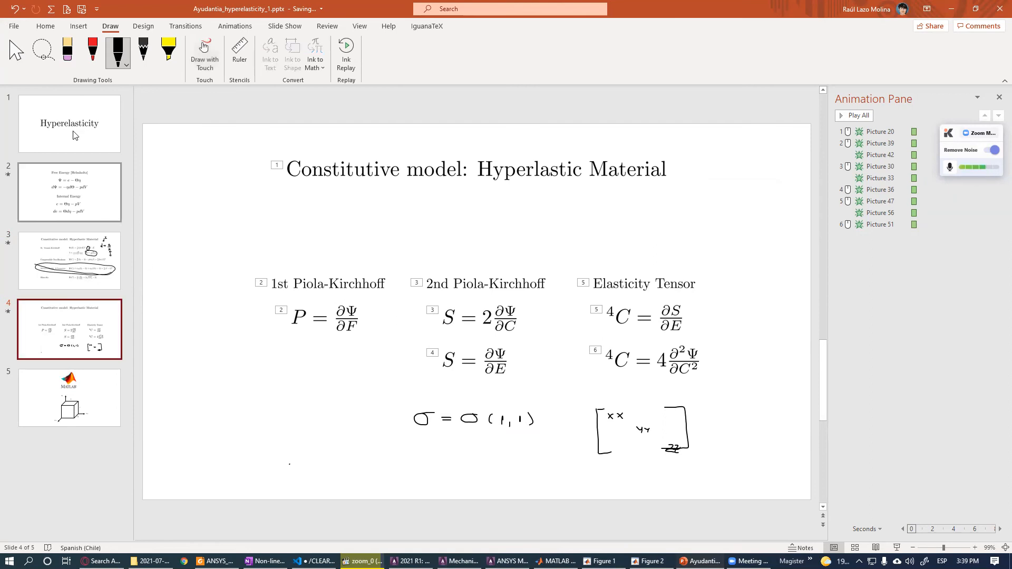
# - Switch to MATLAB and try to run S_C from the Command Window
pyautogui.hotkey('alt', 'Tab')
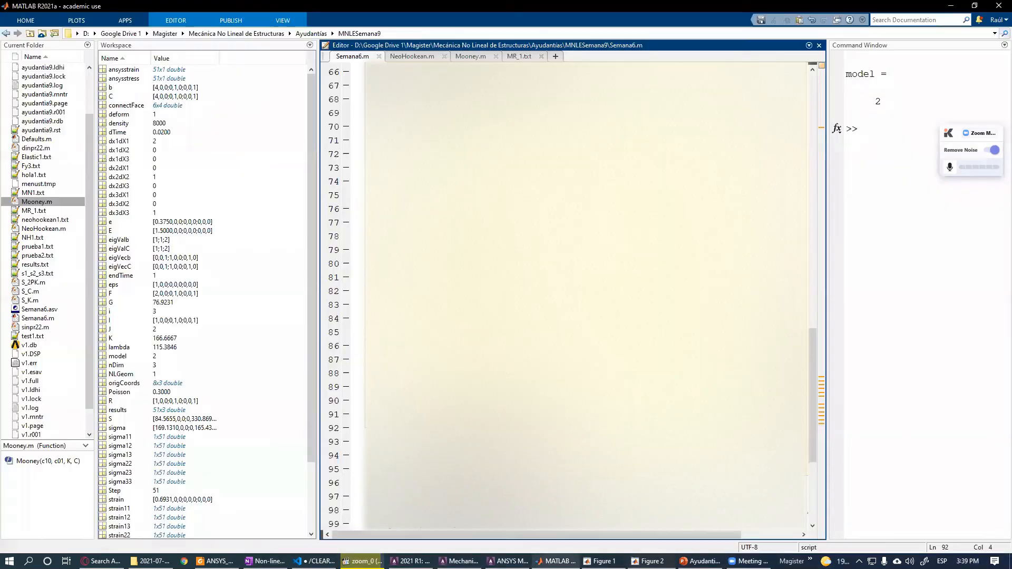
pyautogui.click(557, 561)
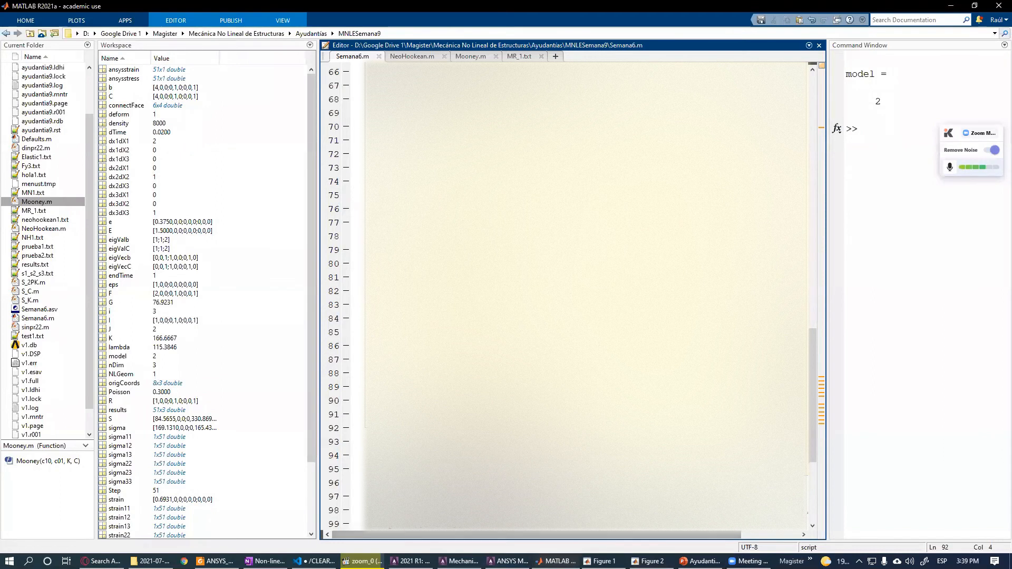
pyautogui.scroll(1, 585, 296)
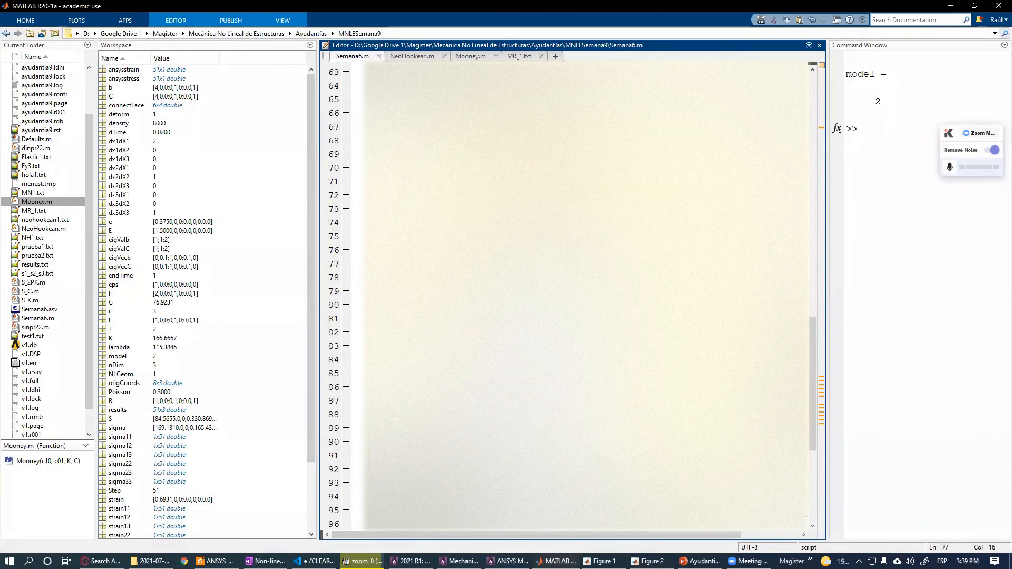
pyautogui.write('S_C')
pyautogui.press('Return')
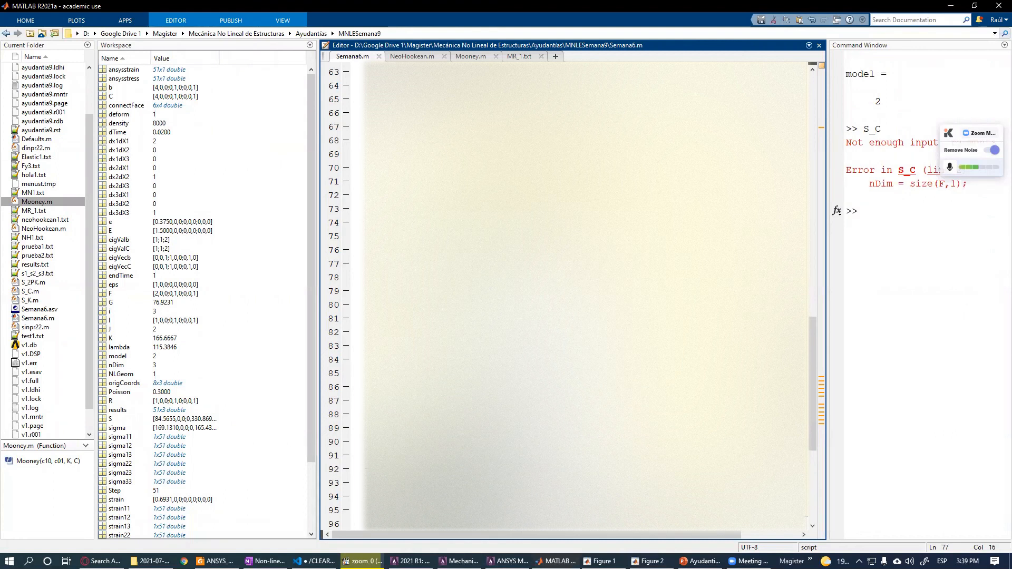
# - Open the S_C.m function and inspect its sigma = tau/J line
pyautogui.hotkey('ctrl', 'd')
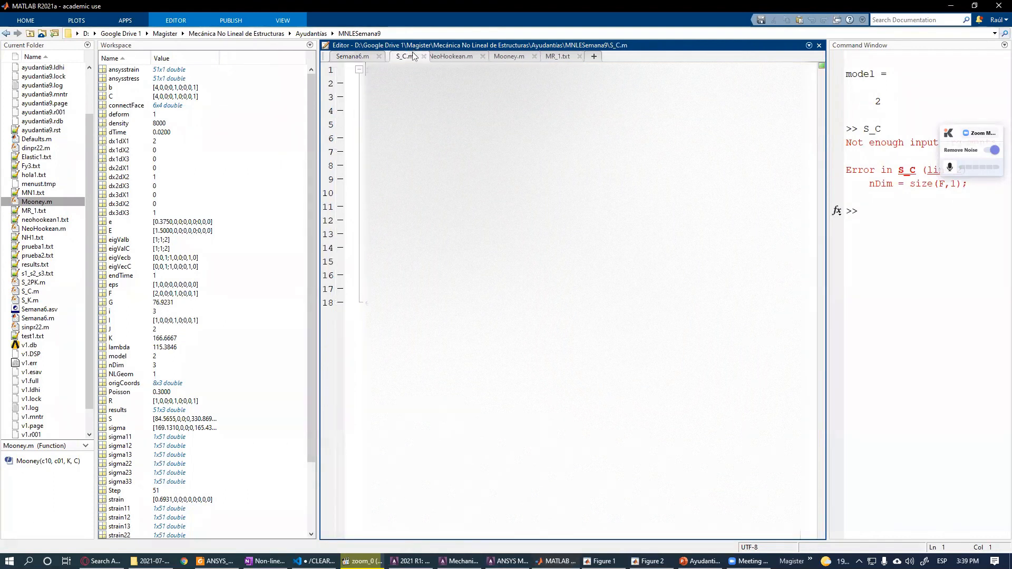
pyautogui.click(352, 56)
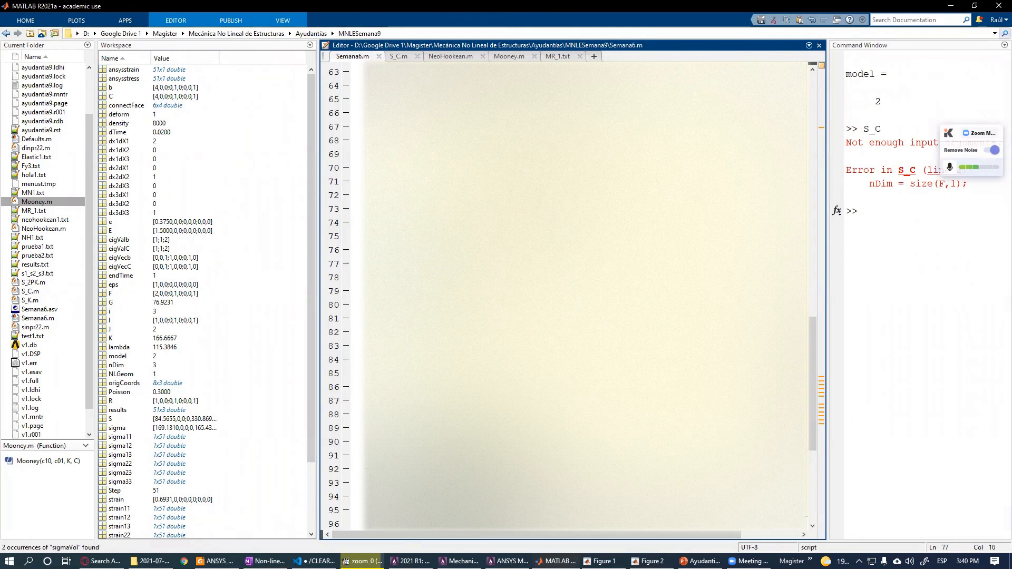
pyautogui.press('Up')
pyautogui.click(400, 56)
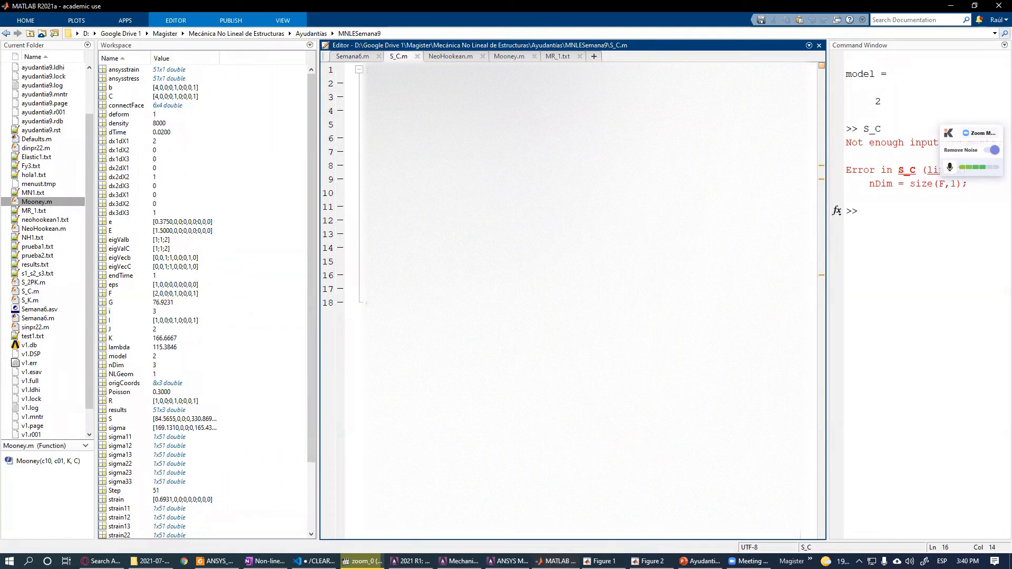
pyautogui.moveTo(389, 138); pyautogui.dragTo(457, 141)
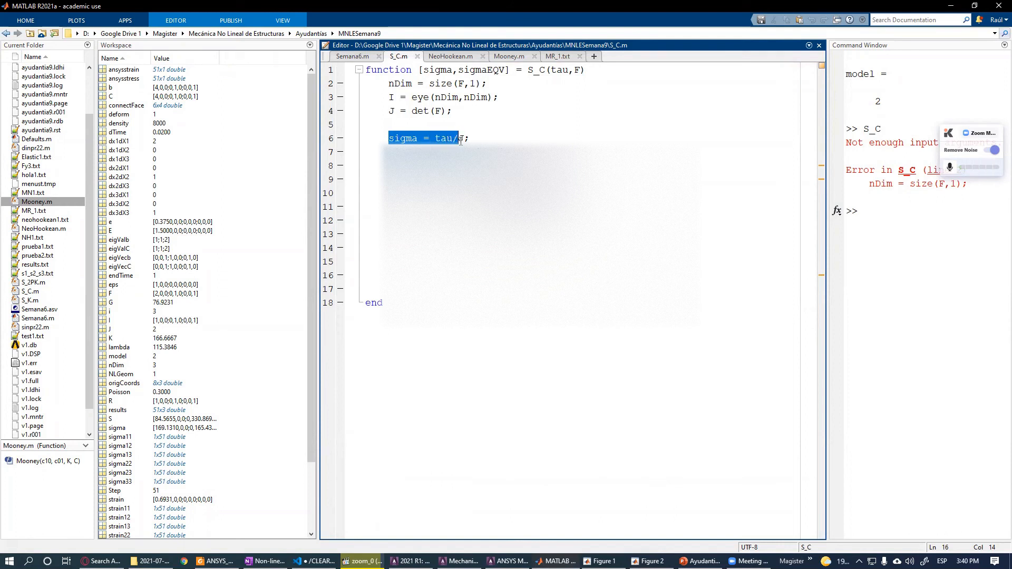
pyautogui.doubleClick(450, 138)
pyautogui.doubleClick(396, 138)
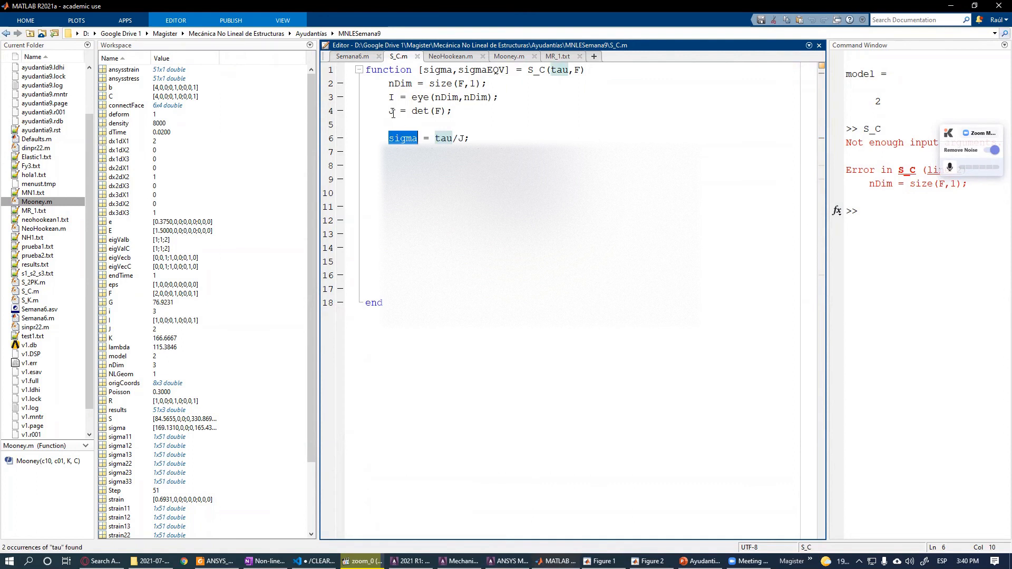
pyautogui.click(357, 57)
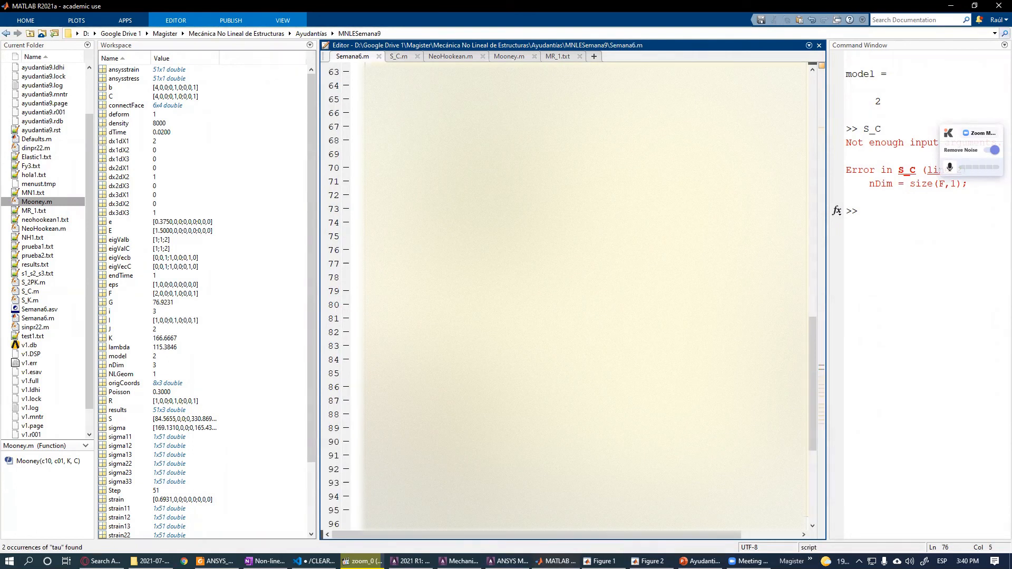
# - Open the tau variable in the Variables editor and open the S_K.m function
pyautogui.hotkey('ctrl', 'd')
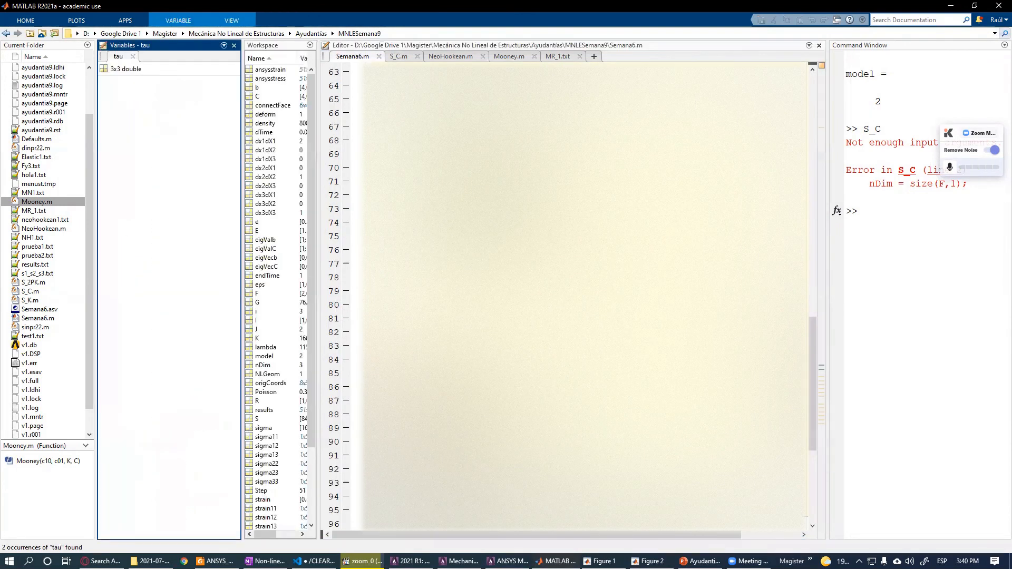
pyautogui.rightClick(407, 250)
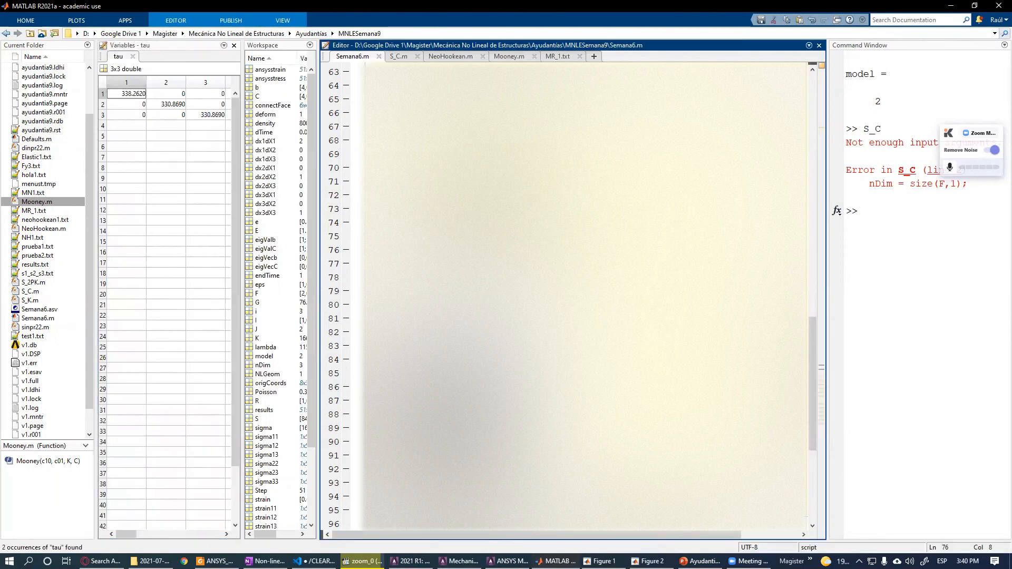
pyautogui.click(389, 237)
pyautogui.click(442, 251)
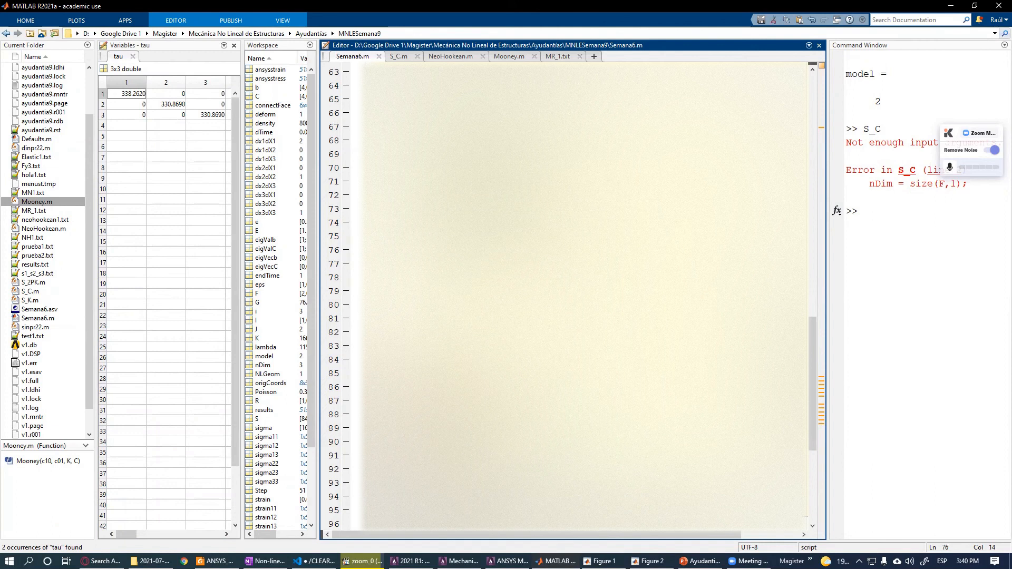
pyautogui.click(471, 268)
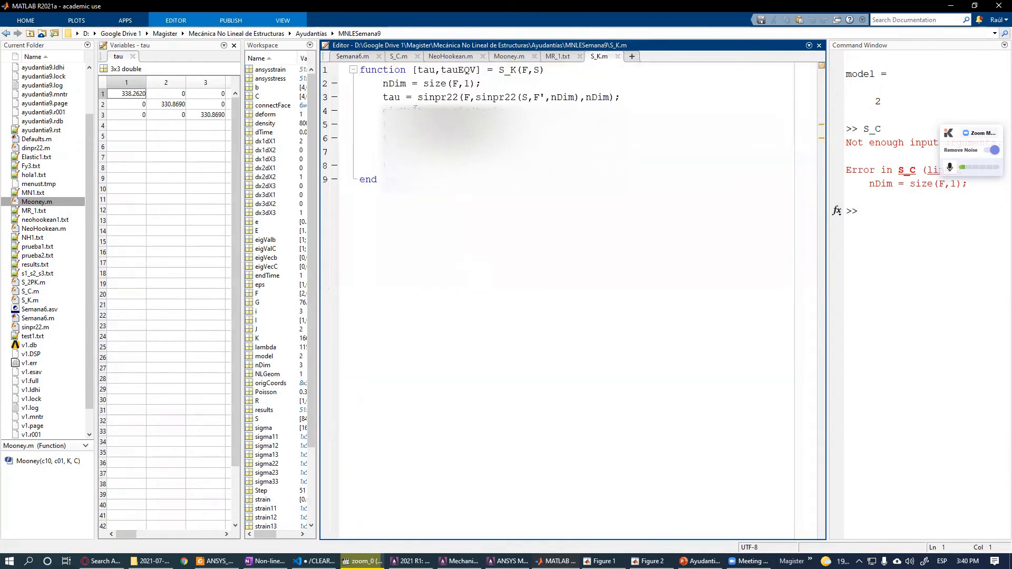
# - Inspect the nested sinpr22 call in S_K.m, then return to the Semana6.m script
pyautogui.click(470, 109)
pyautogui.doubleClick(469, 97)
pyautogui.doubleClick(524, 97)
pyautogui.moveTo(534, 98); pyautogui.dragTo(549, 97)
pyautogui.moveTo(419, 97); pyautogui.dragTo(458, 97)
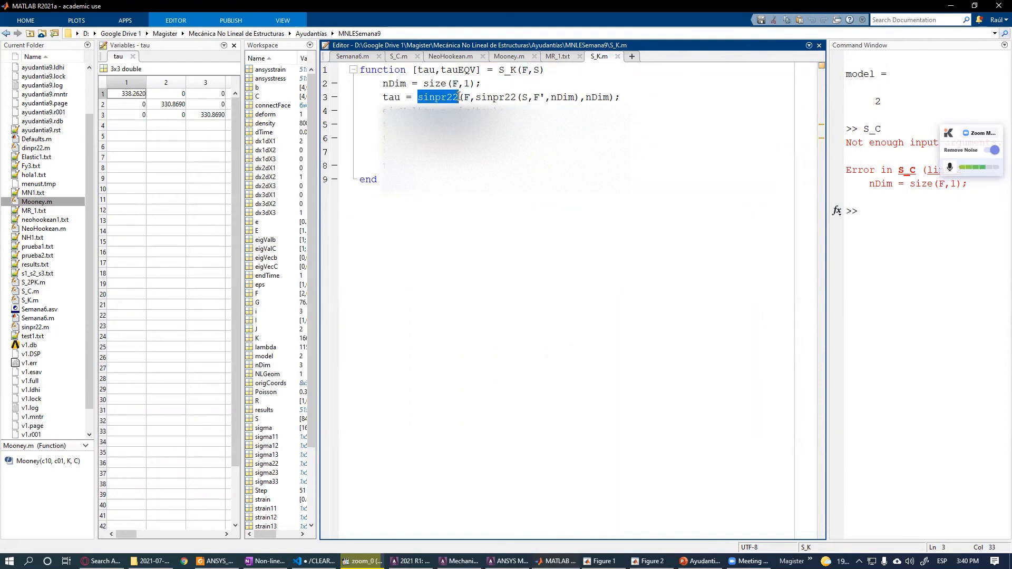
pyautogui.moveTo(425, 99); pyautogui.dragTo(509, 98)
pyautogui.click(506, 99)
pyautogui.click(353, 57)
pyautogui.click(472, 250)
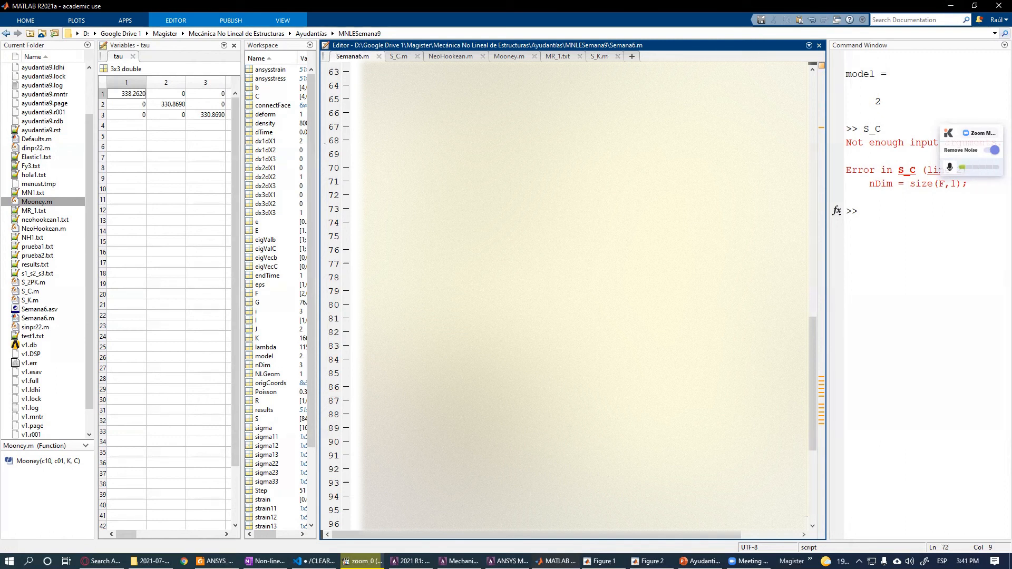
pyautogui.scroll(-6, 569, 296)
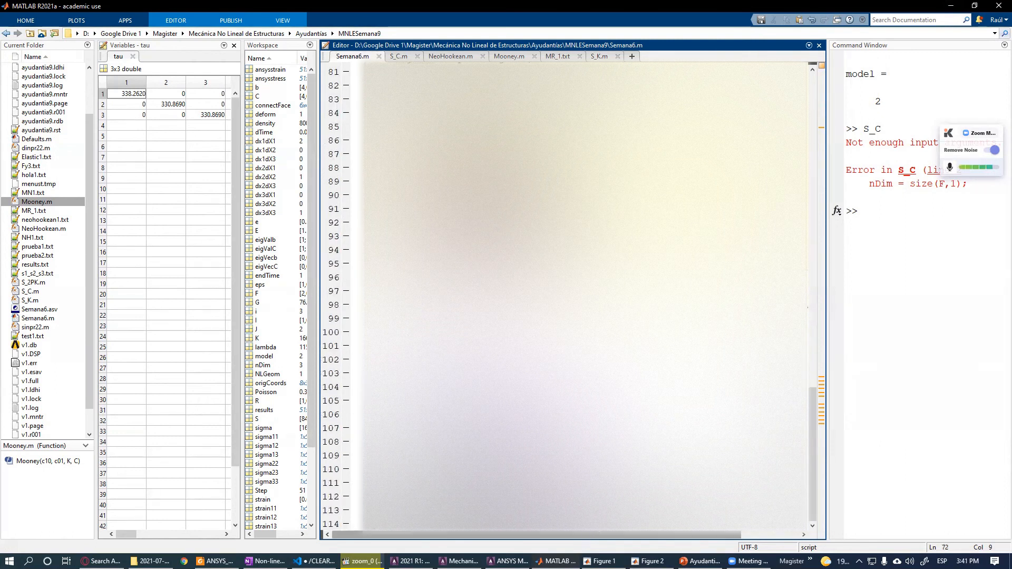
# - View the Figure 1 and Figure 2 plot windows
pyautogui.click(604, 562)
pyautogui.moveTo(497, 246); pyautogui.dragTo(444, 239)
pyautogui.click(592, 20)
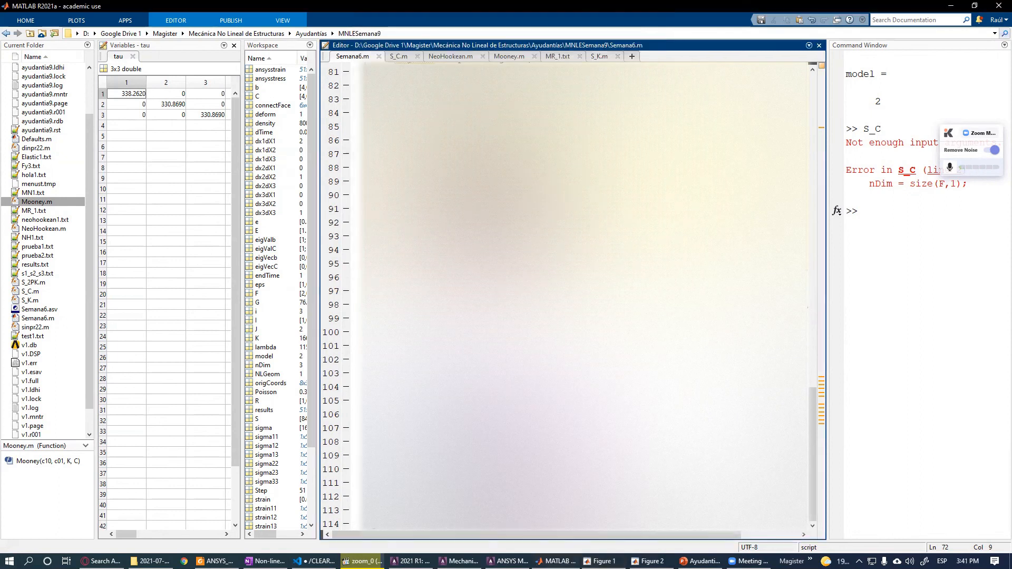
pyautogui.click(649, 562)
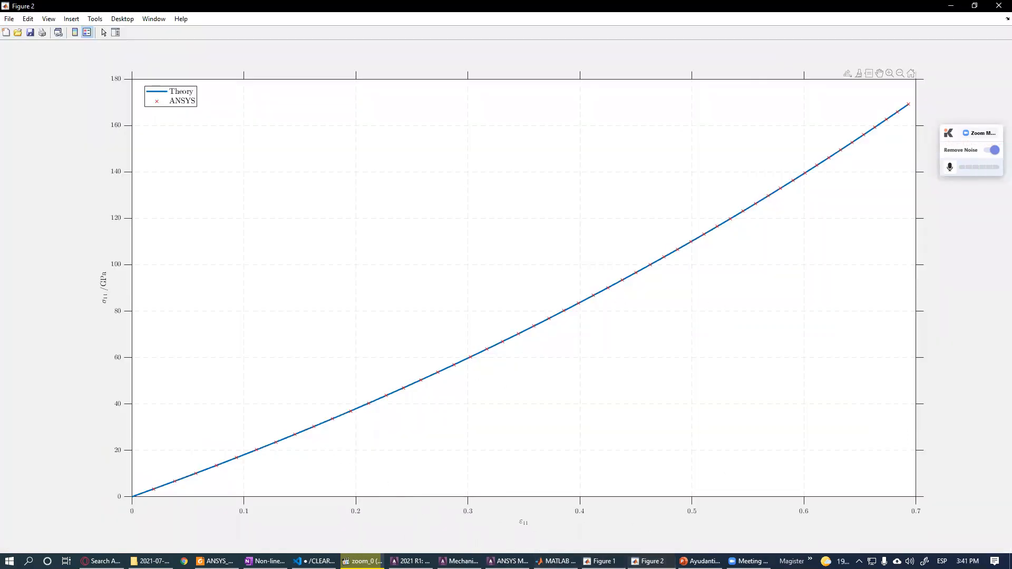
# - Switch to ANSYS and close the PRVAR listing and Time History Variables windows
pyautogui.click(315, 561)
pyautogui.click(507, 561)
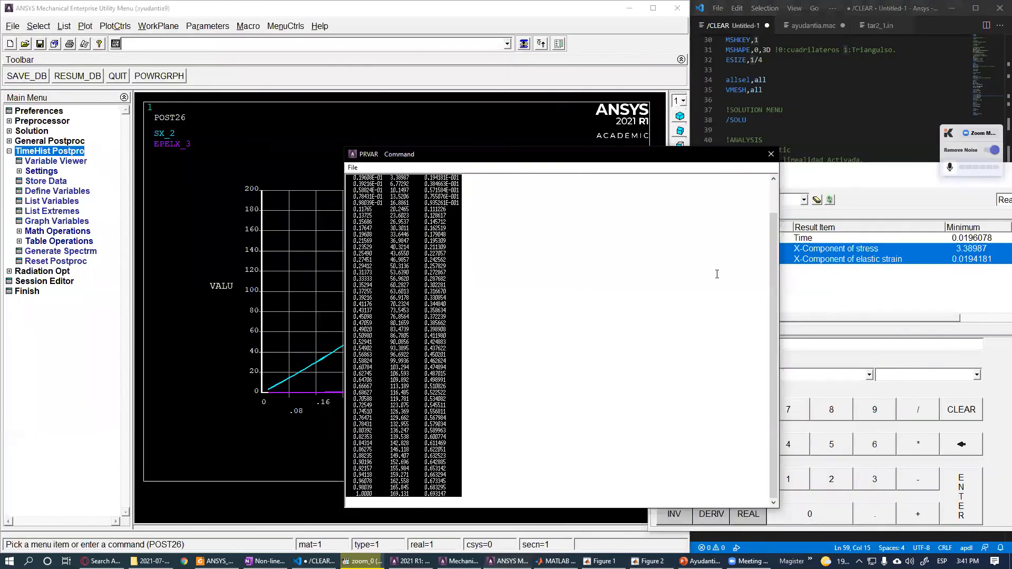
pyautogui.click(772, 154)
pyautogui.moveTo(784, 172); pyautogui.dragTo(400, 165)
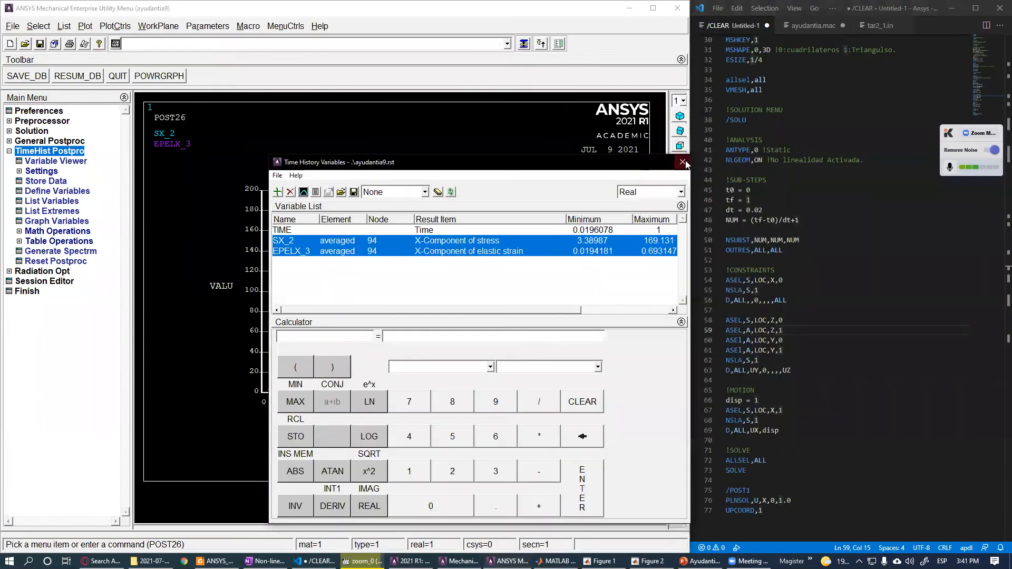
pyautogui.click(681, 164)
# - Replace the Mooney-Rivlin material block with a Neo-Hookean one: TB,HYPE,1,1,2,NEO, TBTEMP,0 and TBDATA,,G,dd
pyautogui.scroll(10, 786, 351)
pyautogui.click(820, 289)
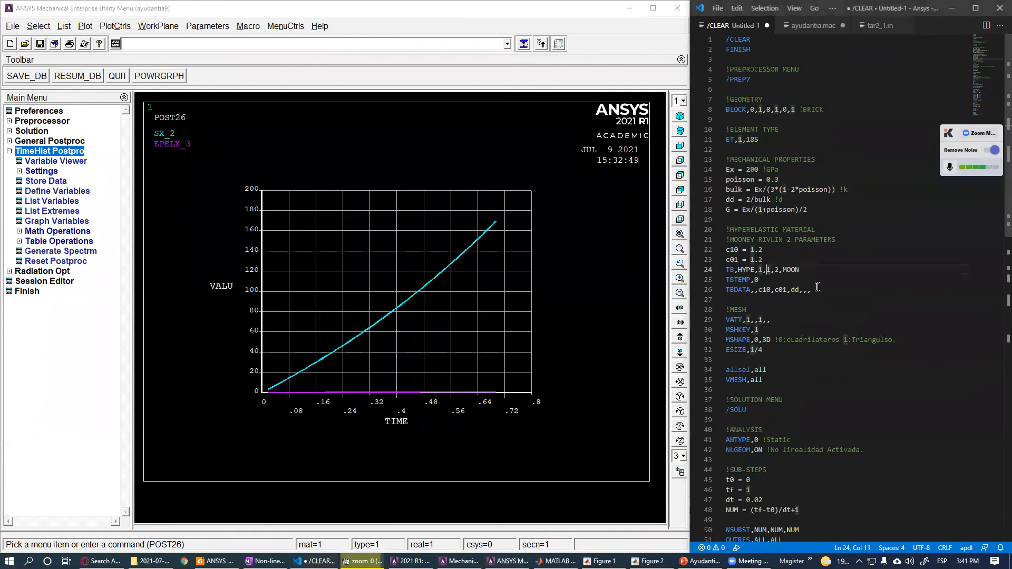
pyautogui.moveTo(819, 289); pyautogui.dragTo(722, 243)
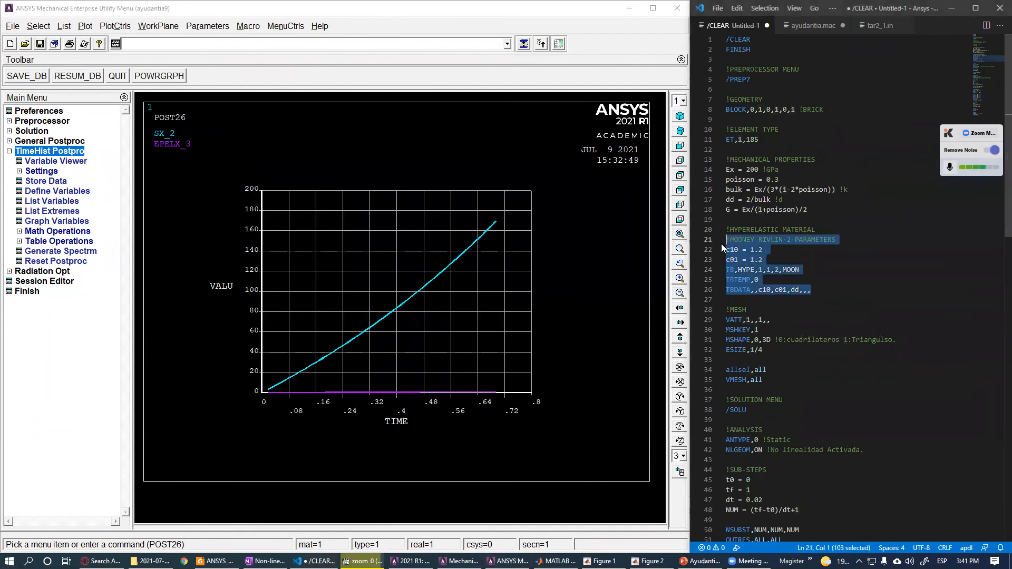
pyautogui.press('BackSpace')
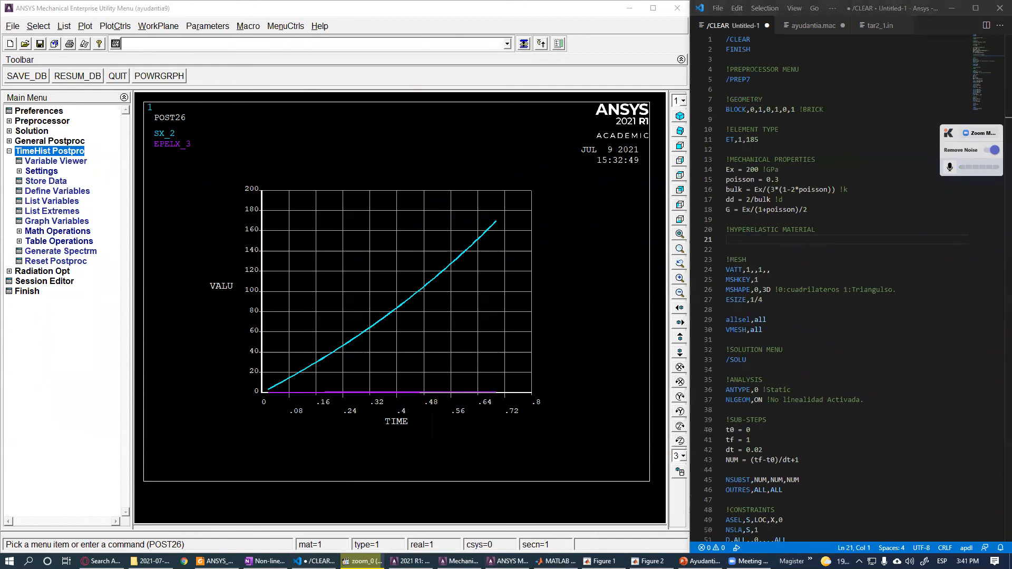
pyautogui.write('TB,HYPE,1,1,2,NEO TBTEMP,0 TBDATA,,G,dd,,,,')
pyautogui.click(755, 240)
pyautogui.moveTo(798, 240); pyautogui.dragTo(730, 240)
pyautogui.click(802, 248)
pyautogui.doubleClick(787, 240)
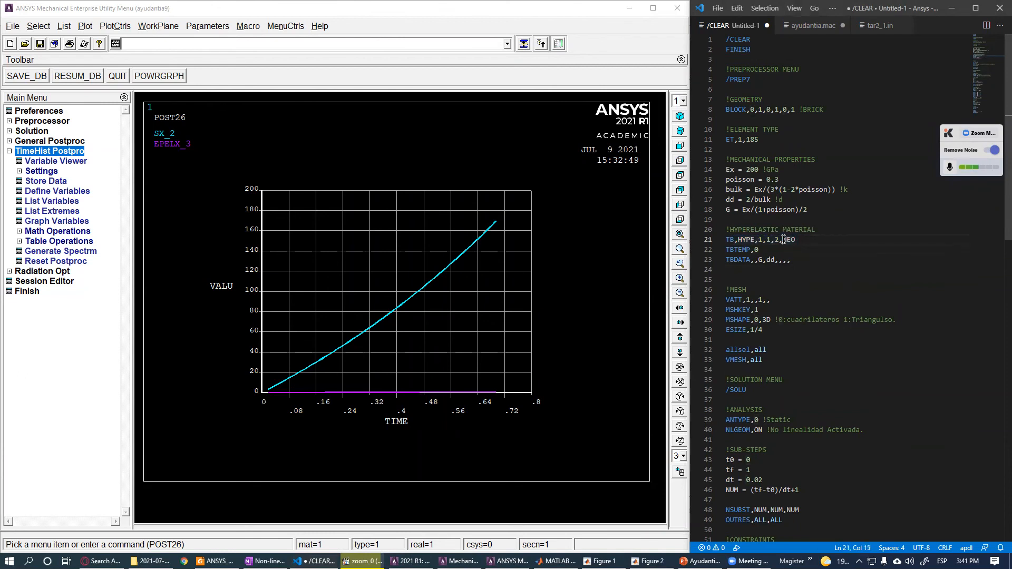
pyautogui.click(801, 240)
pyautogui.click(758, 260)
pyautogui.click(769, 254)
pyautogui.moveTo(803, 260); pyautogui.dragTo(765, 259)
pyautogui.click(755, 266)
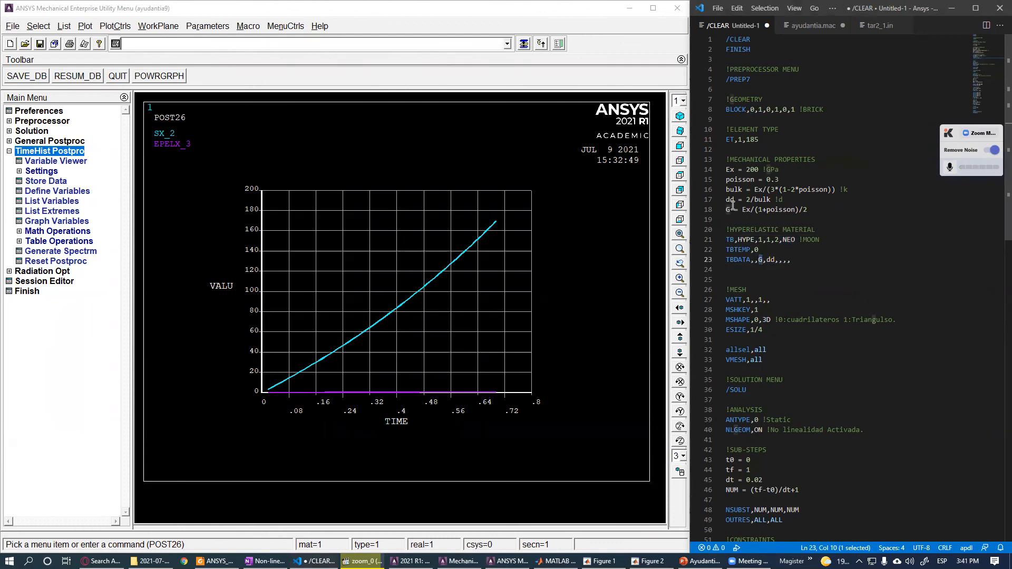
# - Delete the extra blank line after the hyperelastic material block
pyautogui.moveTo(817, 209); pyautogui.dragTo(729, 209)
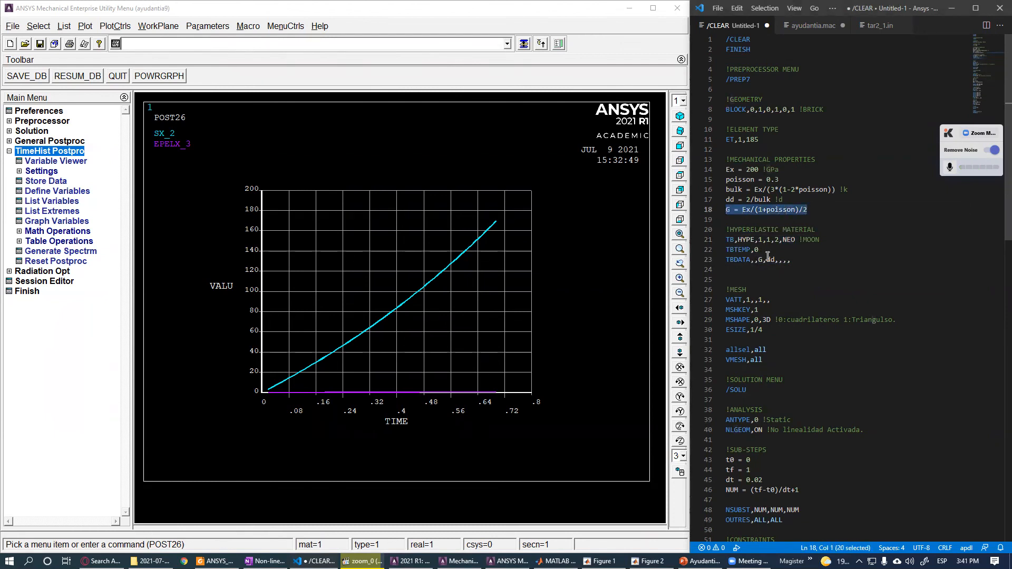
pyautogui.moveTo(767, 260); pyautogui.dragTo(775, 259)
pyautogui.moveTo(785, 200); pyautogui.dragTo(708, 197)
pyautogui.click(761, 271)
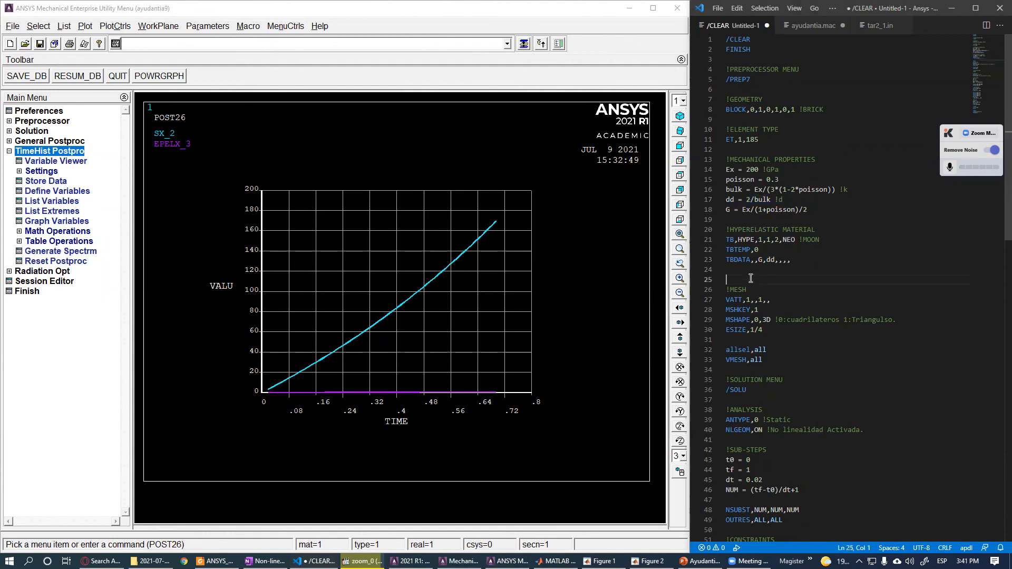
pyautogui.press('Delete')
# - Copy the whole APDL script into the ANSYS command line, run it, and close the solution note
pyautogui.hotkey('ctrl', 'a')
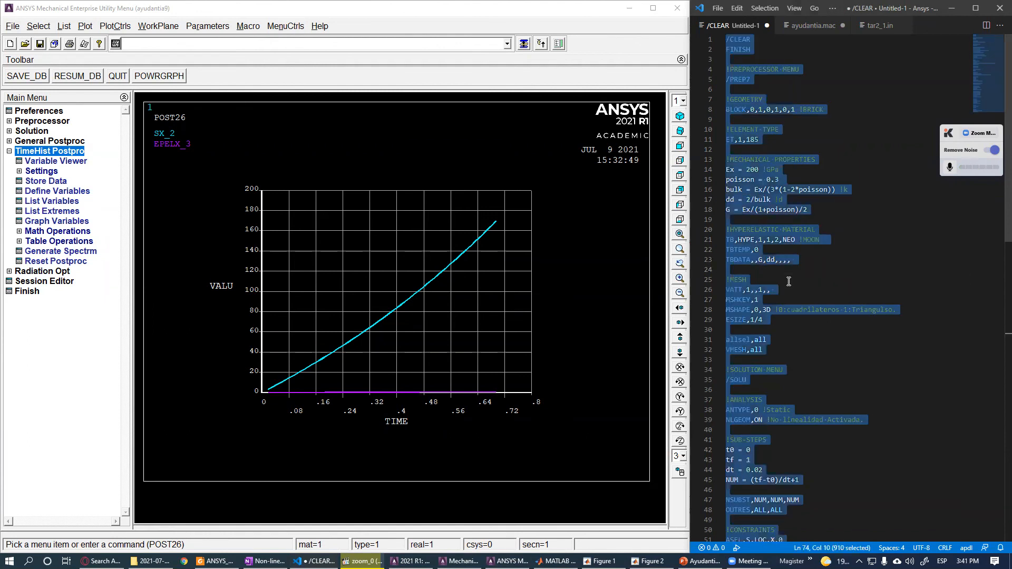
pyautogui.hotkey('ctrl', 'c')
pyautogui.click(322, 44)
pyautogui.hotkey('ctrl', 'v')
pyautogui.press('Return')
pyautogui.press('Return')
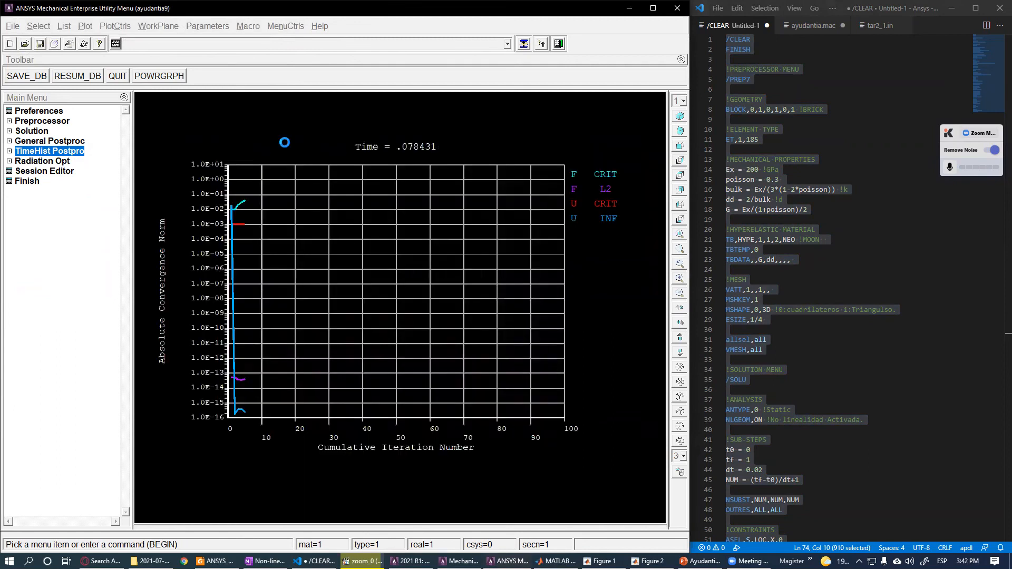
pyautogui.click(160, 83)
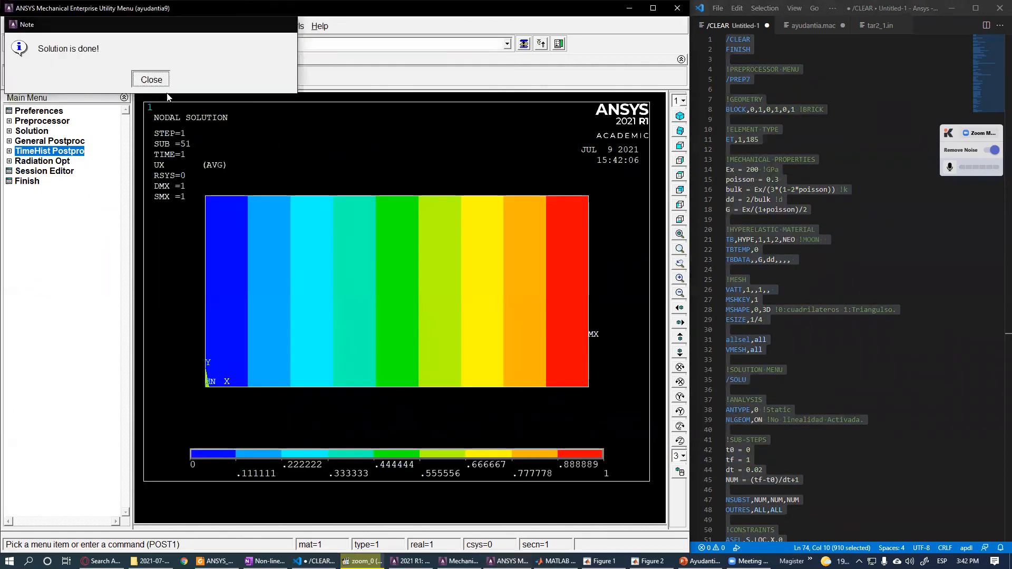
# - Open the time-history postprocessor and add the nodal X-component of stress at node 94 as a variable
pyautogui.click(74, 151)
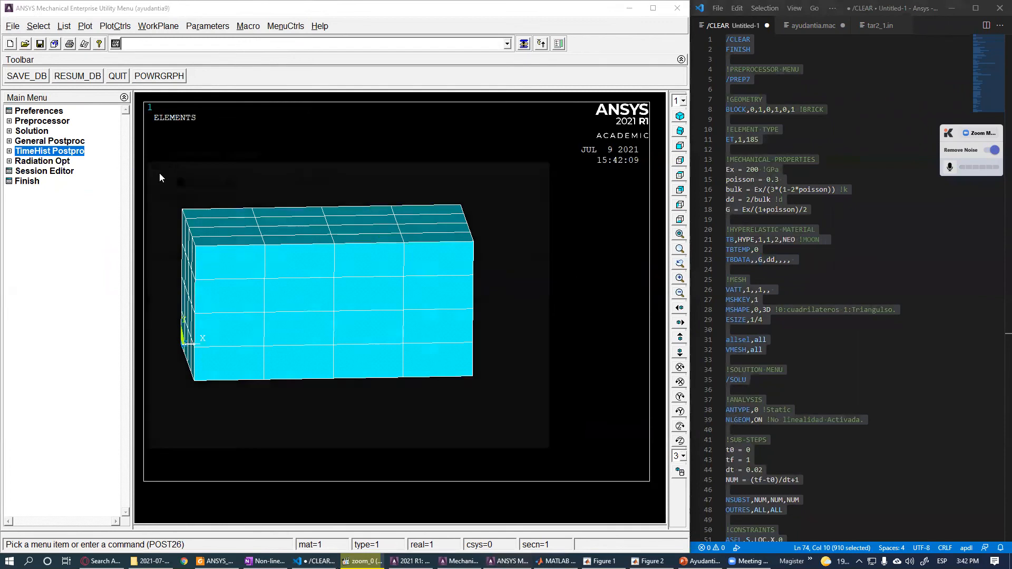
pyautogui.moveTo(202, 154); pyautogui.dragTo(655, 160)
pyautogui.click(599, 185)
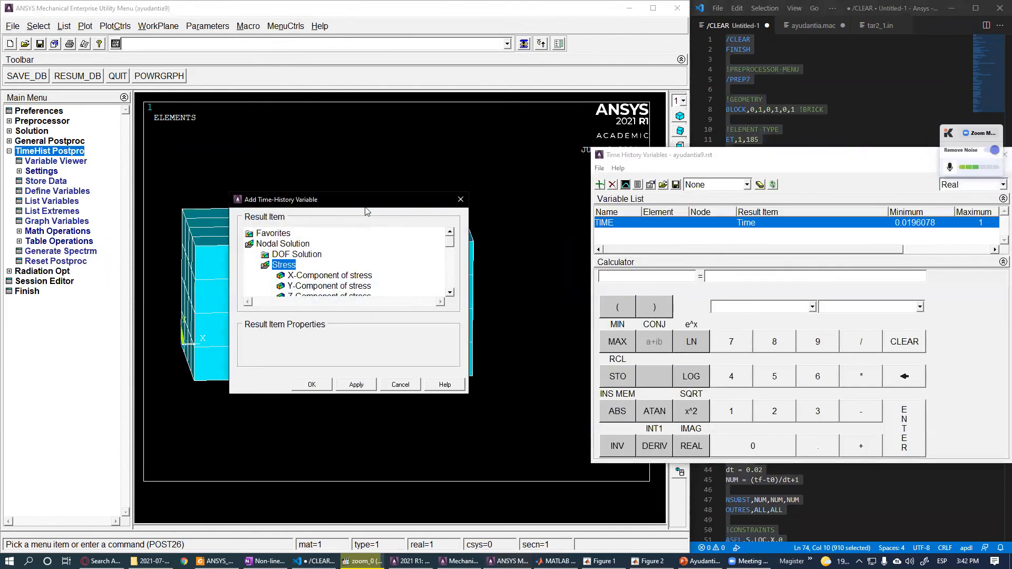
pyautogui.click(697, 257)
pyautogui.click(679, 366)
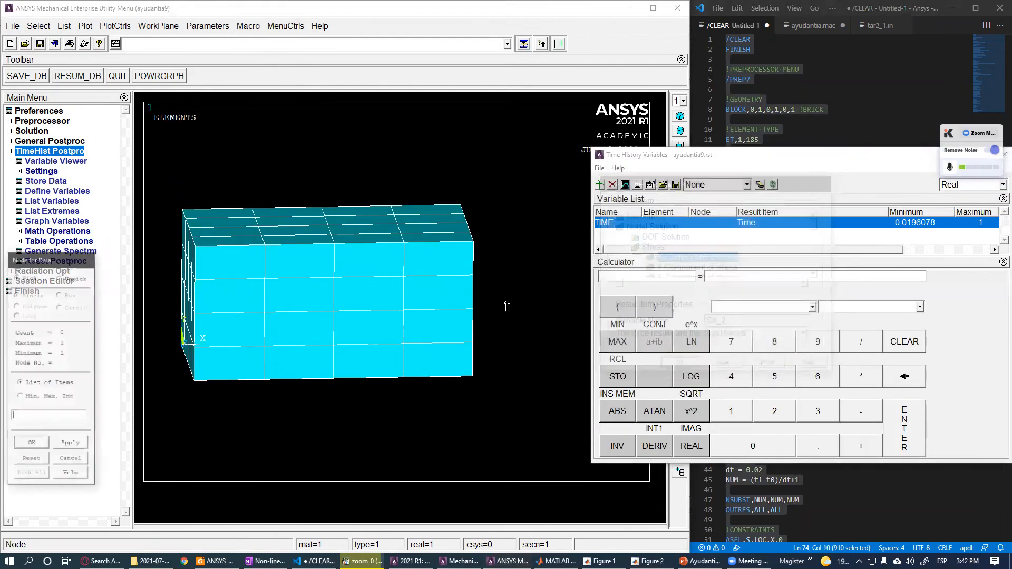
pyautogui.click(31, 444)
# - Add the nodal X-component of elastic strain at node 94 as another time-history variable
pyautogui.click(600, 184)
pyautogui.click(660, 247)
pyautogui.click(669, 260)
pyautogui.click(682, 270)
pyautogui.click(686, 366)
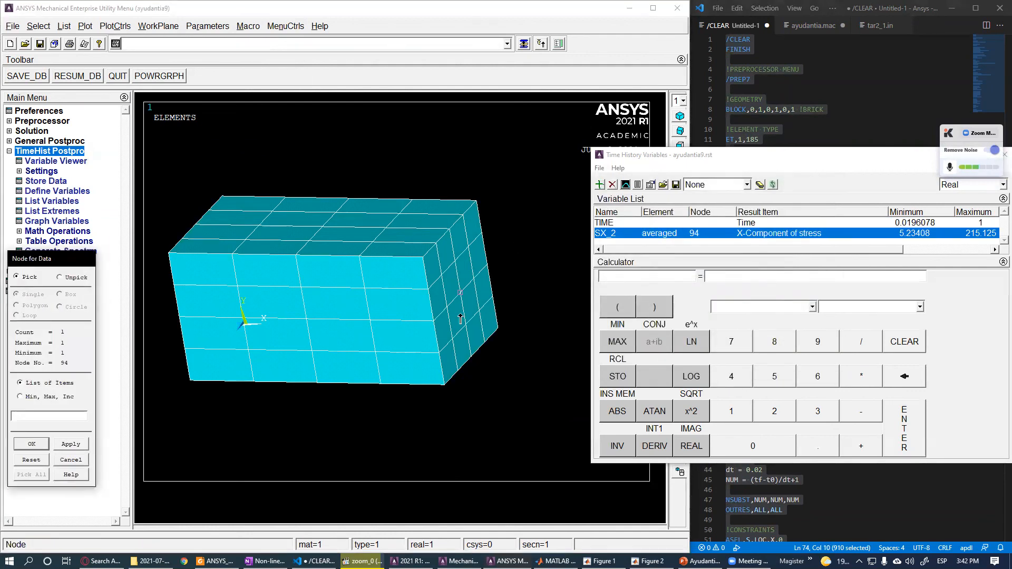
pyautogui.click(32, 444)
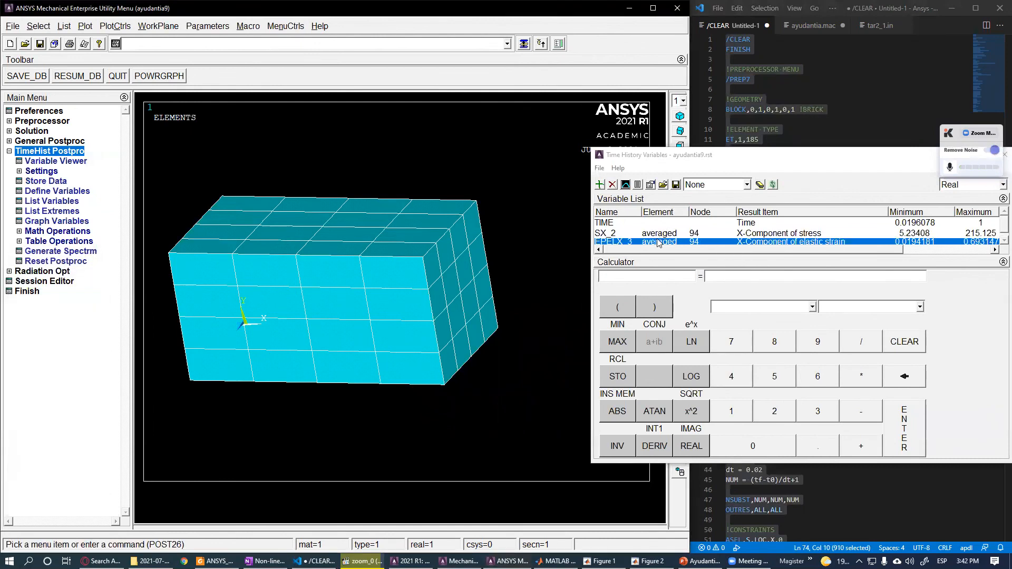
# - List the stress and strain variables over time and scroll through the listing before closing it
pyautogui.click(969, 250)
pyautogui.moveTo(912, 248); pyautogui.dragTo(900, 250)
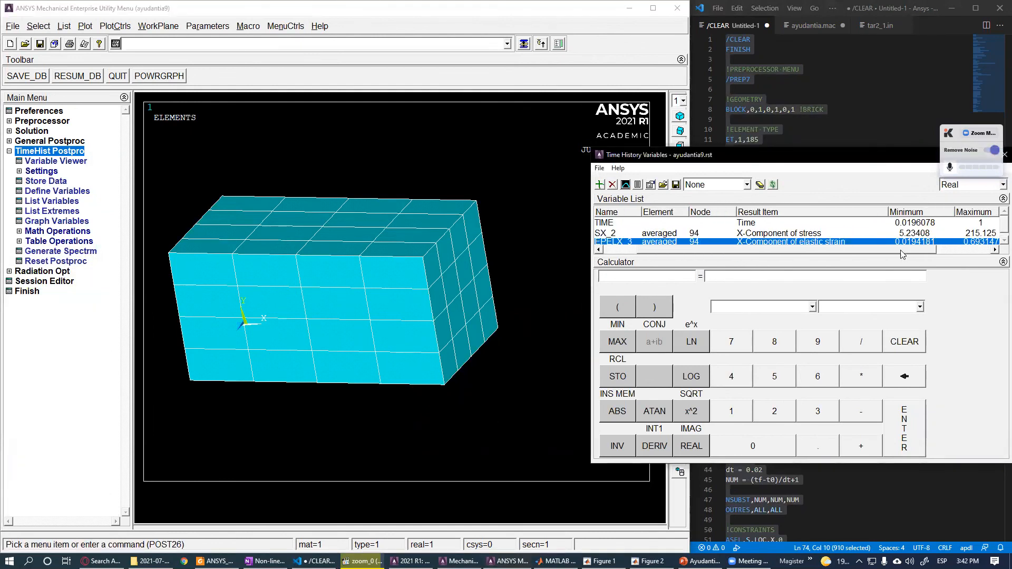
pyautogui.keyDown('ctrl'); pyautogui.click(607, 233); pyautogui.keyUp('ctrl')
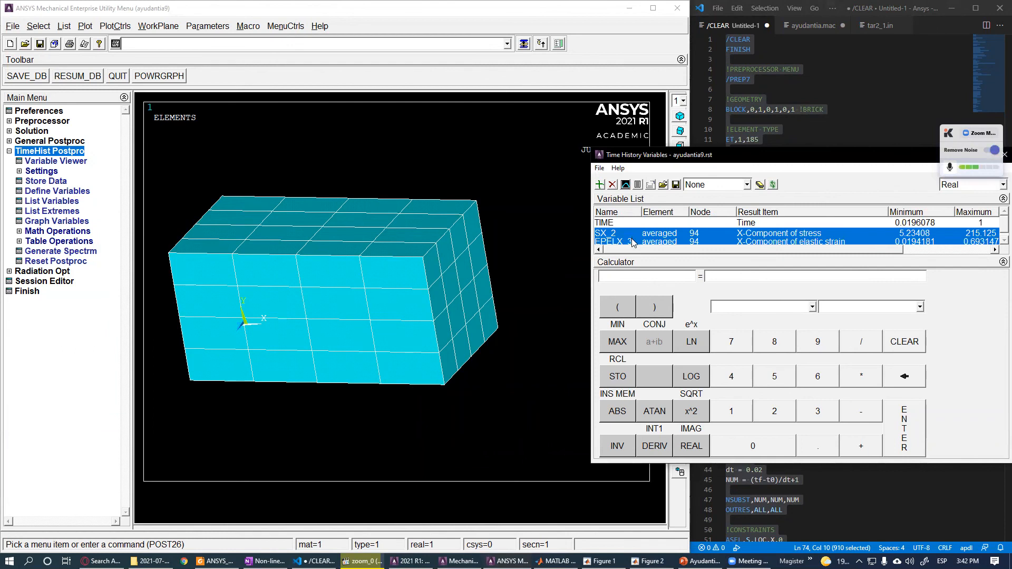
pyautogui.click(638, 184)
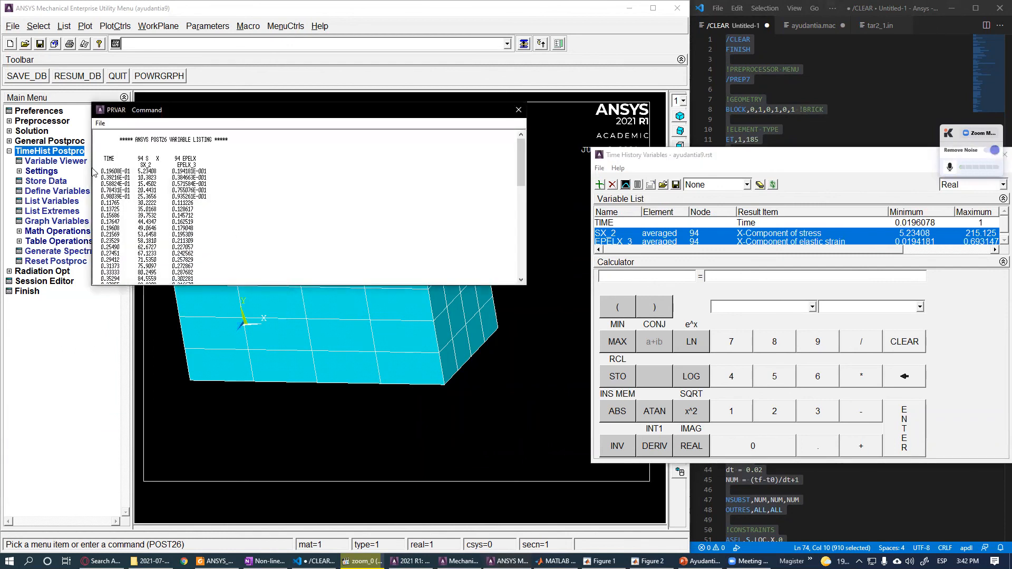
pyautogui.scroll(-10, 181, 187)
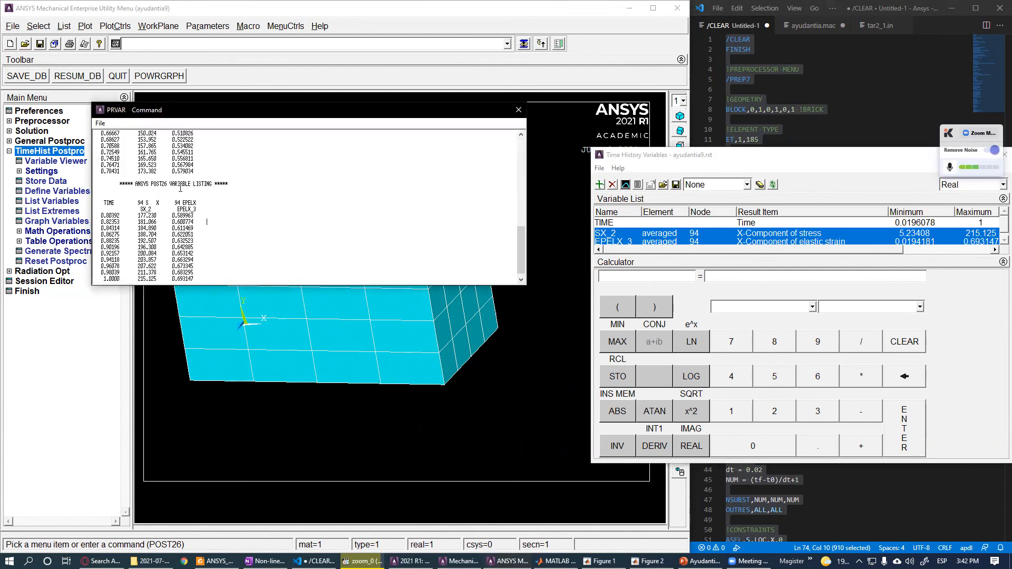
pyautogui.click(518, 109)
# - Open the time-history properties and adjust the number of lines per page for listings
pyautogui.doubleClick(607, 234)
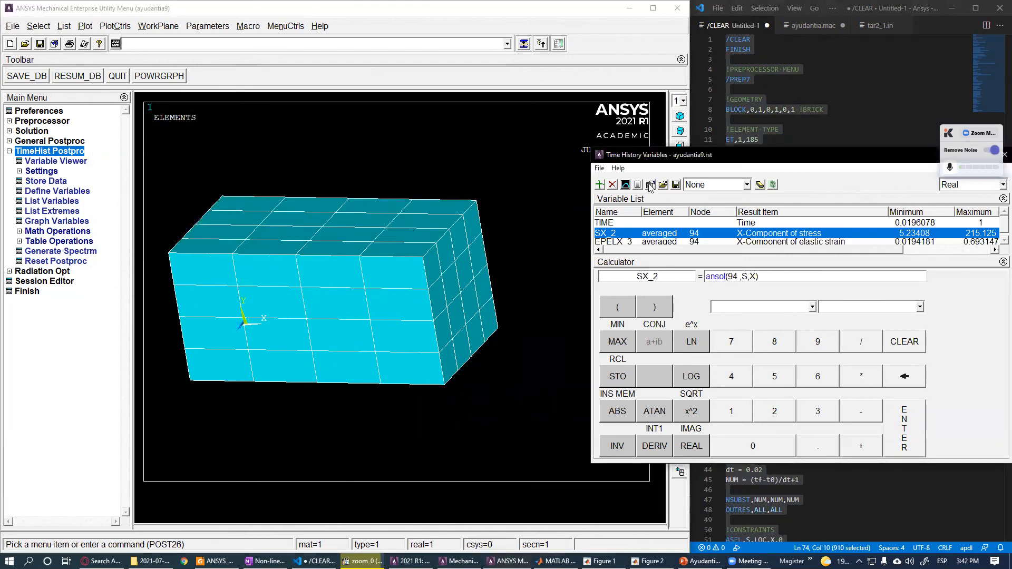
pyautogui.click(339, 180)
pyautogui.hotkey('ctrl', 'a')
pyautogui.click(344, 428)
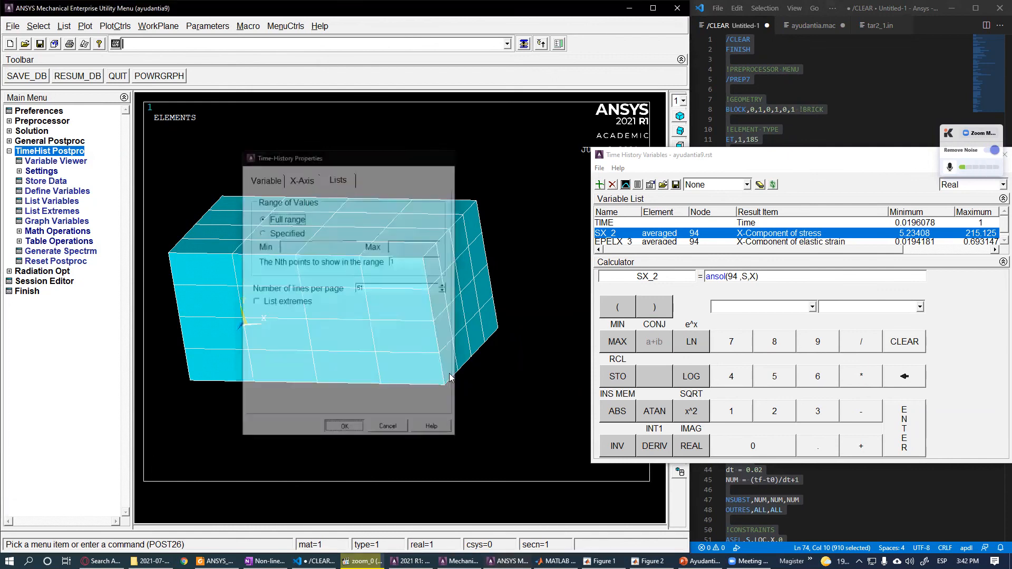
# - List the stress and strain histories again and select the whole data listing for copying
pyautogui.keyDown('ctrl'); pyautogui.click(632, 241); pyautogui.keyUp('ctrl')
pyautogui.click(638, 185)
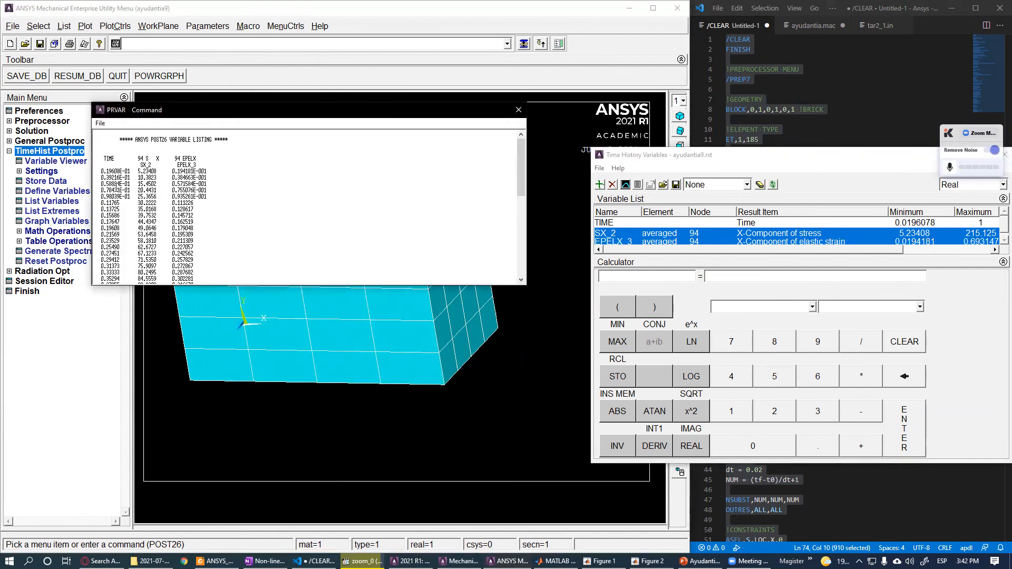
pyautogui.moveTo(95, 170); pyautogui.dragTo(244, 242)
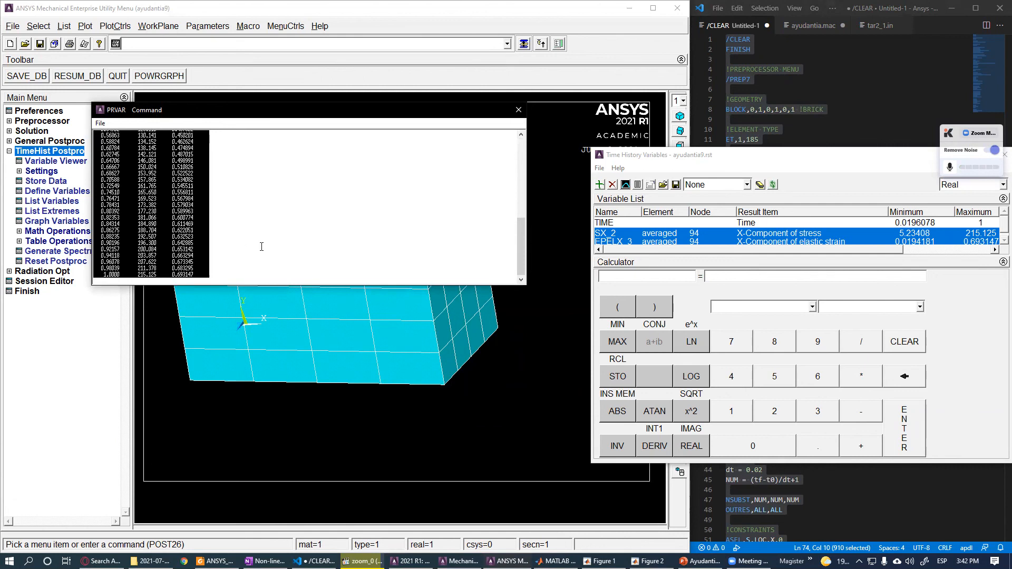
# - Switch to MATLAB and paste the ANSYS stress-strain listing into a new editor file
pyautogui.click(558, 561)
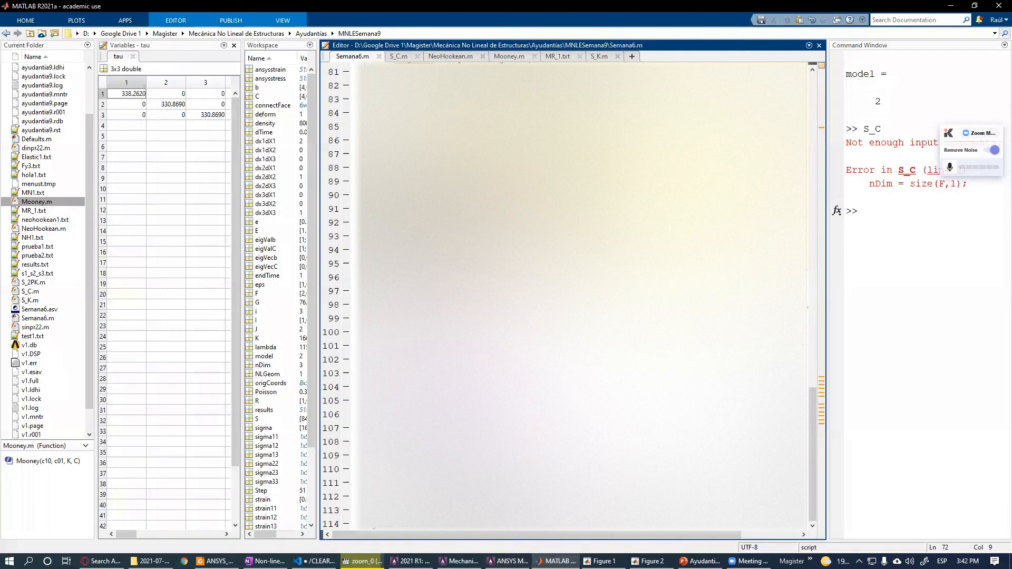
pyautogui.click(632, 57)
pyautogui.click(616, 56)
pyautogui.click(580, 55)
pyautogui.hotkey('ctrl', 'v')
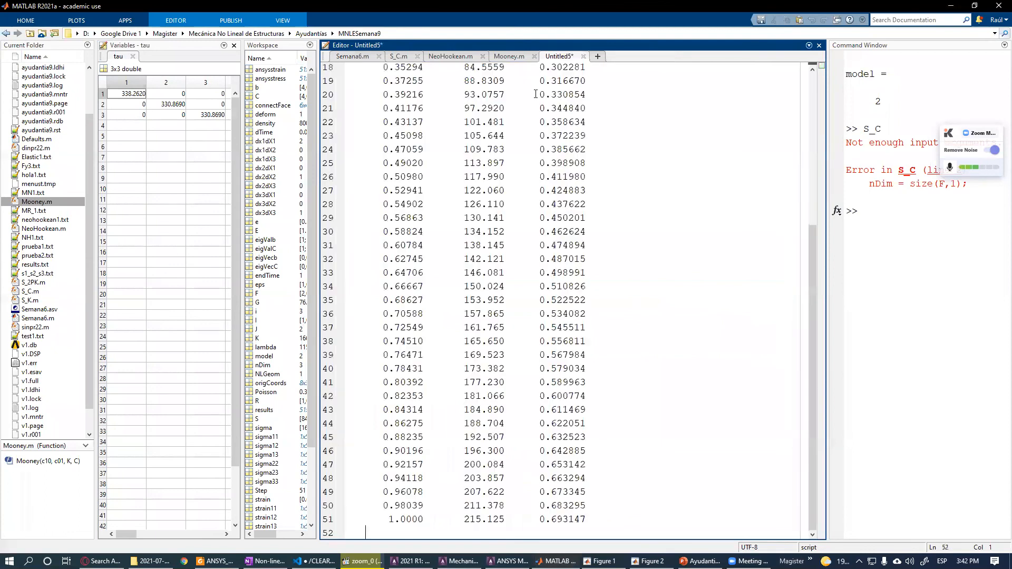
# - Save the pasted data file as NH1.txt in the MNLESemana9 folder
pyautogui.scroll(6, 514, 200)
pyautogui.scroll(-6, 523, 224)
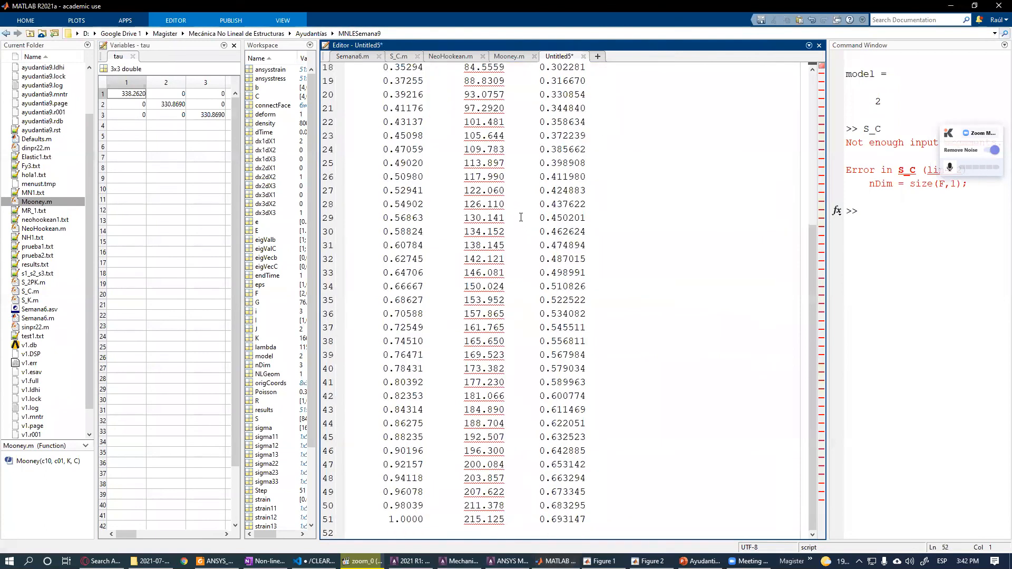
pyautogui.scroll(6, 522, 217)
pyautogui.click(475, 124)
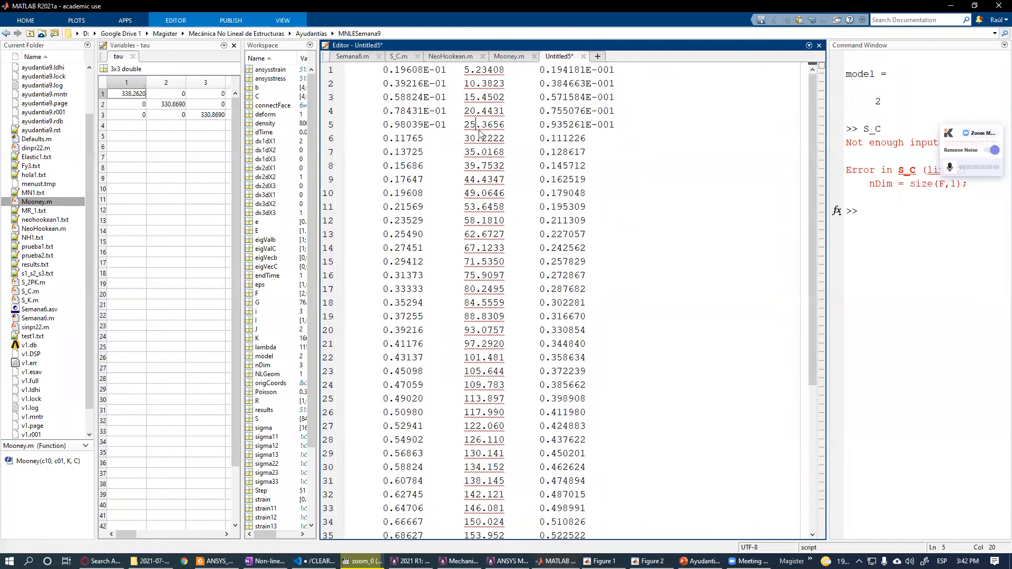
pyautogui.hotkey('ctrl', 's')
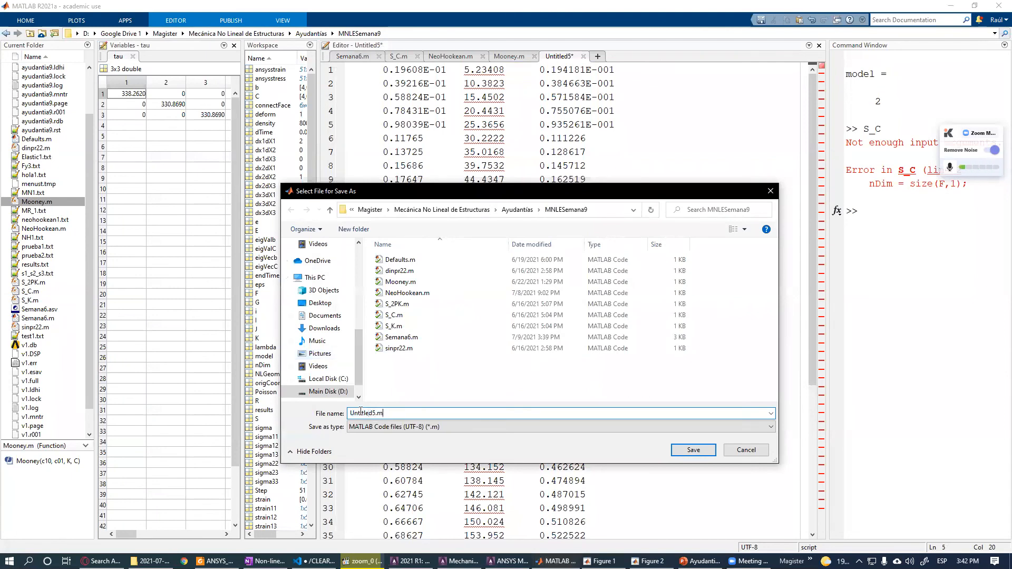
pyautogui.write('N')
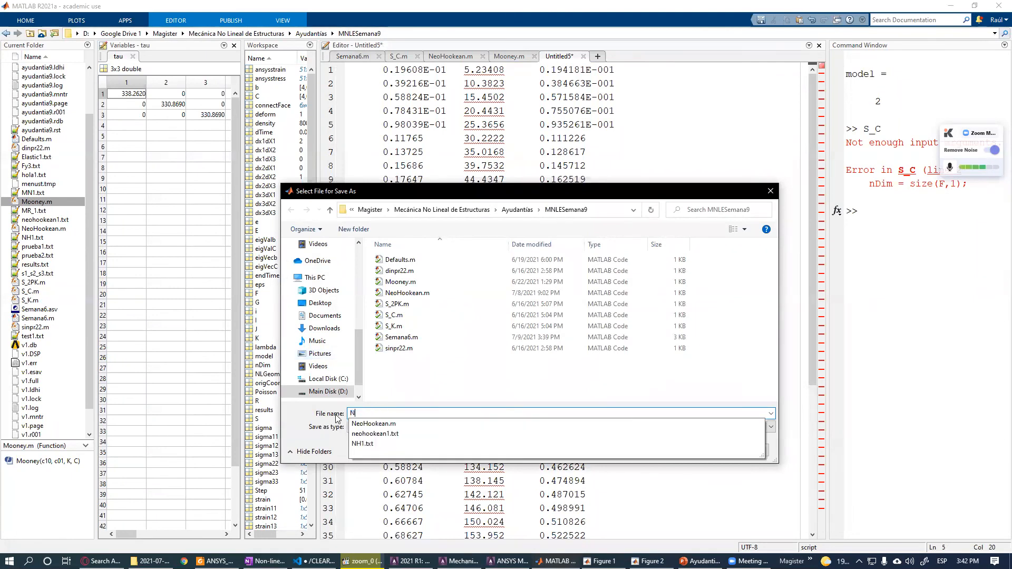
pyautogui.write('H1.txt')
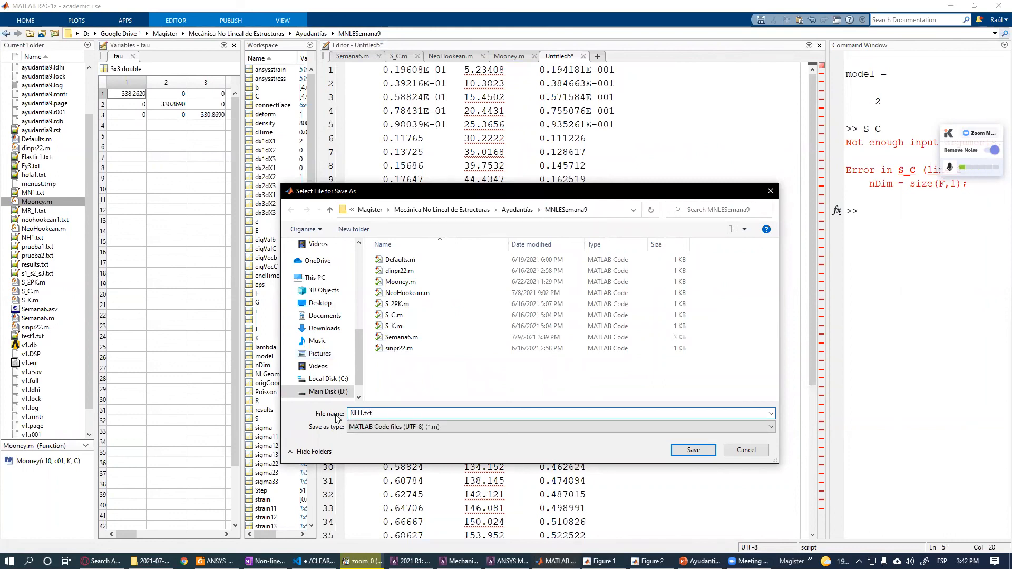
pyautogui.press('Return')
# - Make a small deletion in the Semana6.m script and save it
pyautogui.click(544, 286)
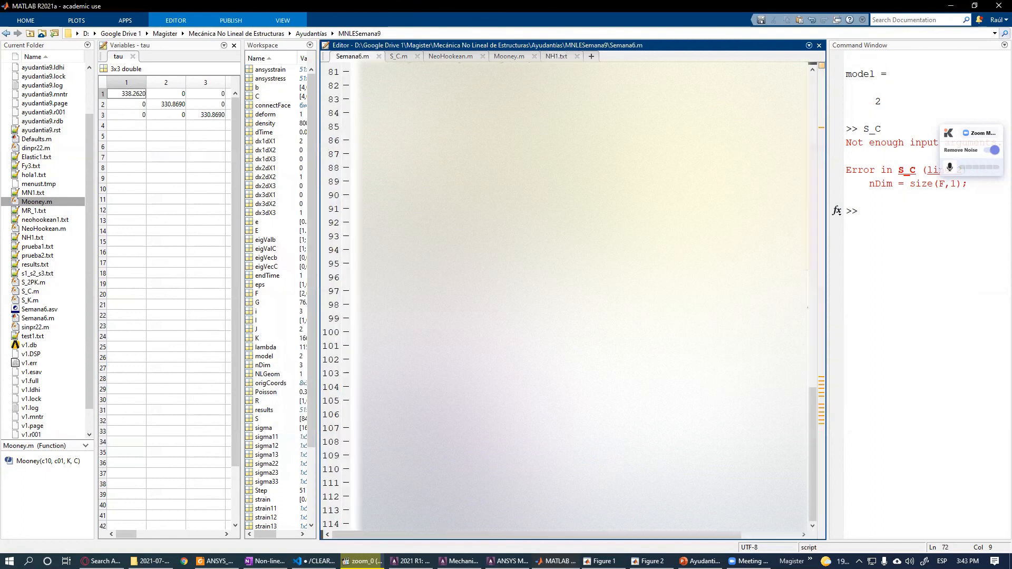
pyautogui.press('BackSpace')
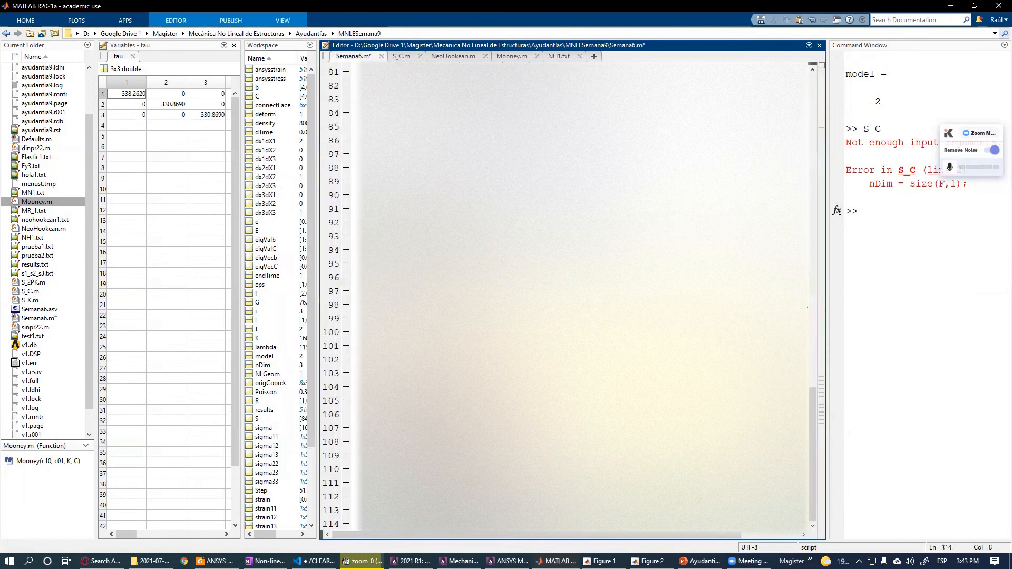
pyautogui.scroll(20, 807, 342)
pyautogui.scroll(1, 806, 375)
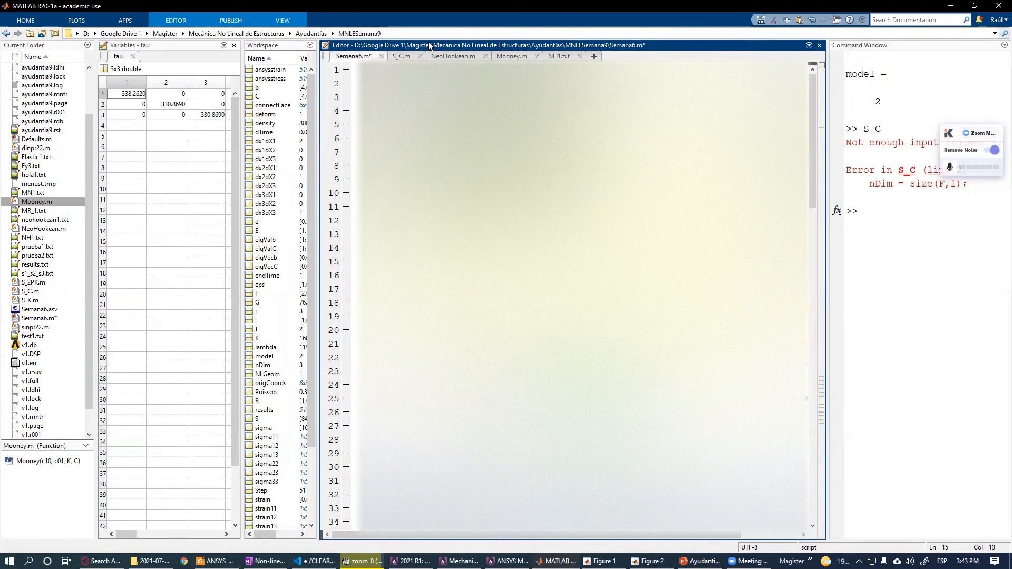
pyautogui.hotkey('ctrl', 's')
# - Run the Semana6.m script to plot the theoretical and ANSYS stress-strain curves, then minimize the figure
pyautogui.click(452, 56)
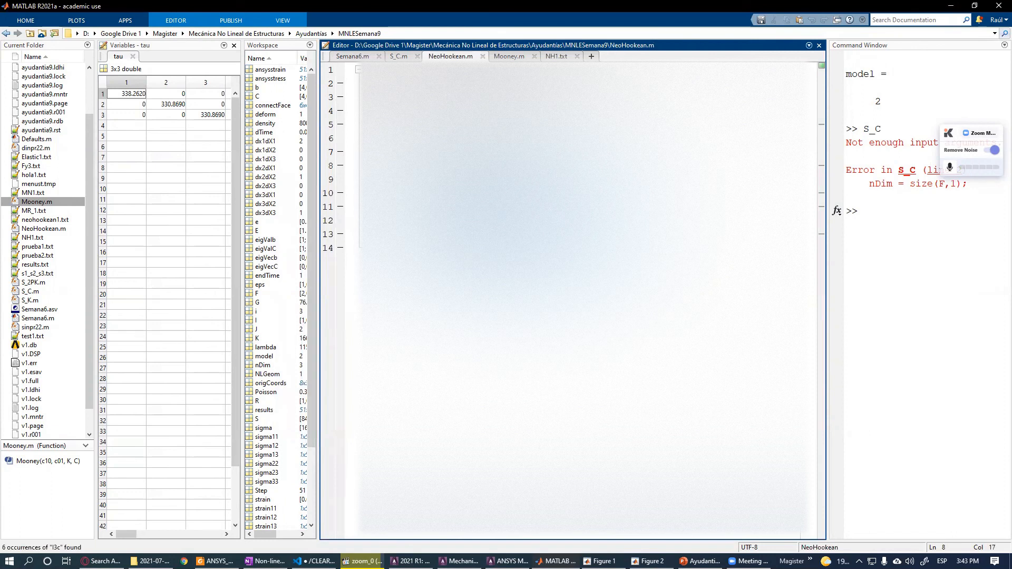
pyautogui.click(352, 57)
pyautogui.scroll(-20, 572, 298)
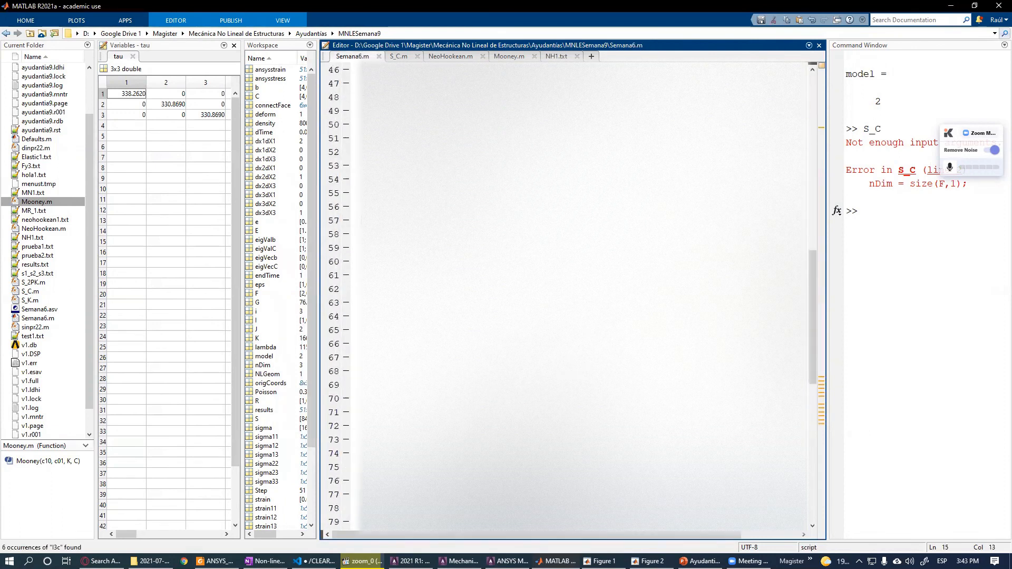
pyautogui.scroll(-2, 572, 298)
pyautogui.click(413, 316)
pyautogui.press('F5')
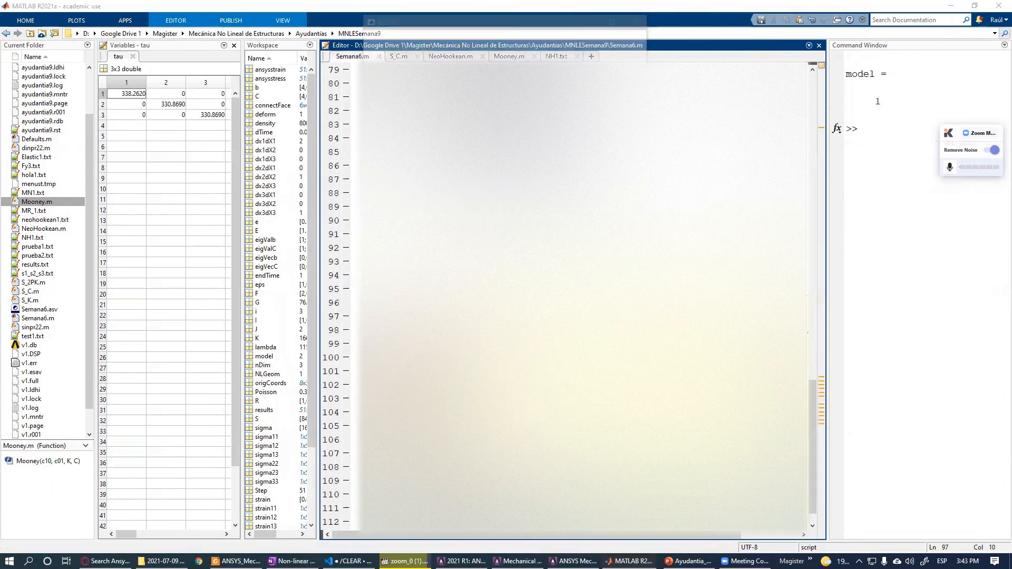
pyautogui.click(616, 17)
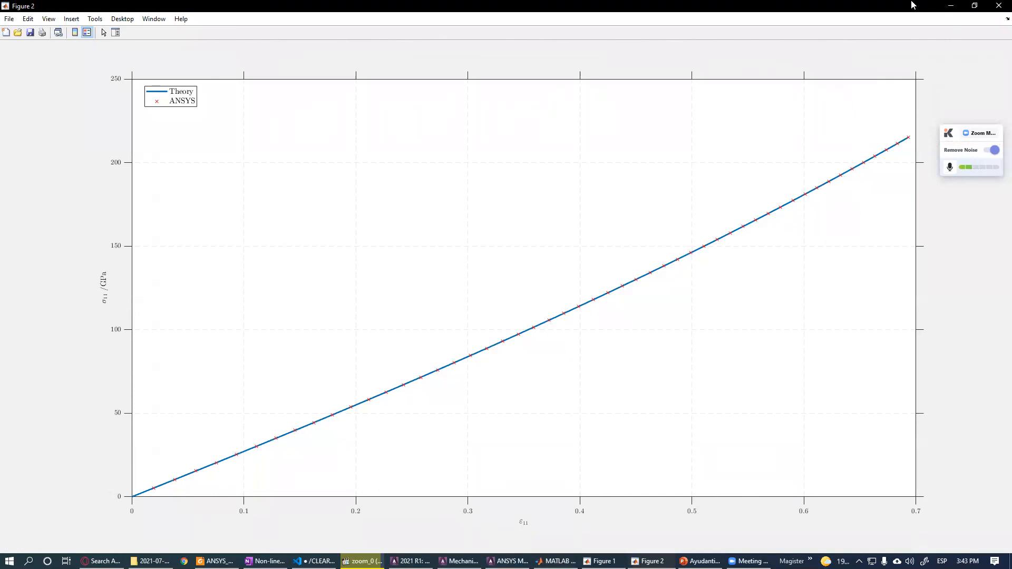
pyautogui.click(951, 6)
# - Edit the model selection in Semana6.m, rerun the script to replot theory against ANSYS, and close the figure
pyautogui.click(594, 18)
pyautogui.scroll(20, 805, 152)
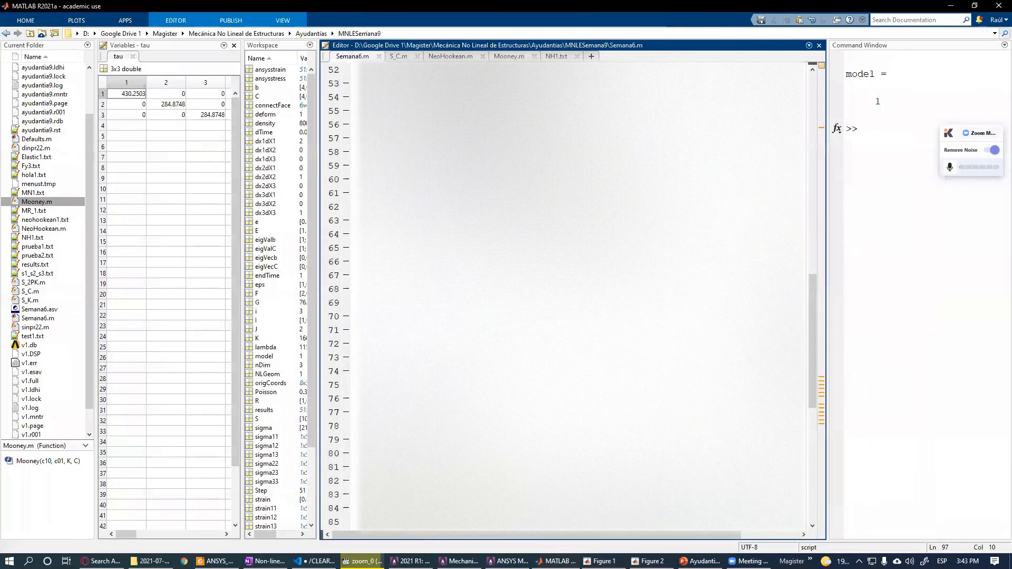
pyautogui.scroll(5, 805, 153)
pyautogui.press('Left')
pyautogui.press('Delete')
pyautogui.scroll(-20, 527, 285)
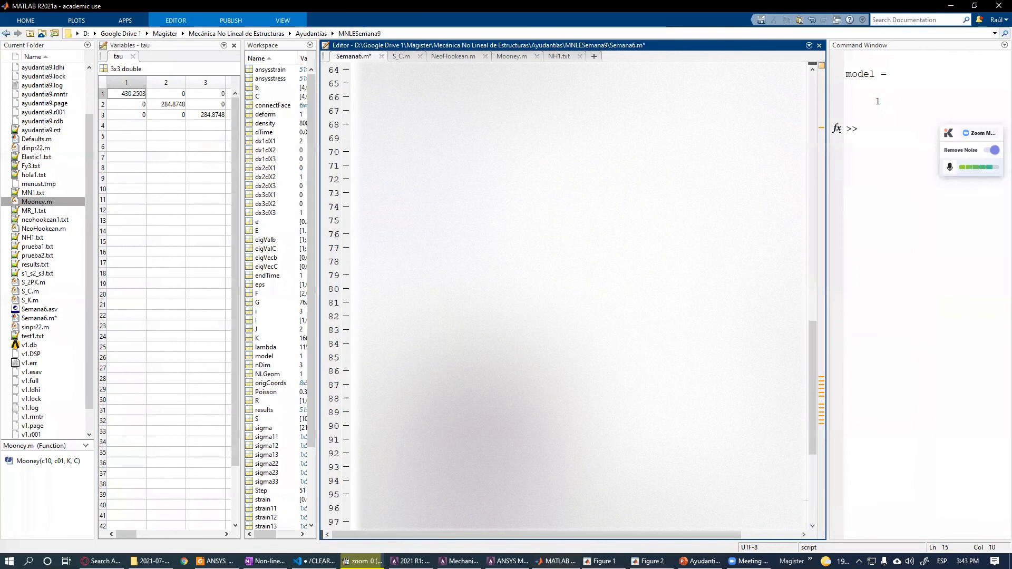
pyautogui.click(477, 263)
pyautogui.press('F5')
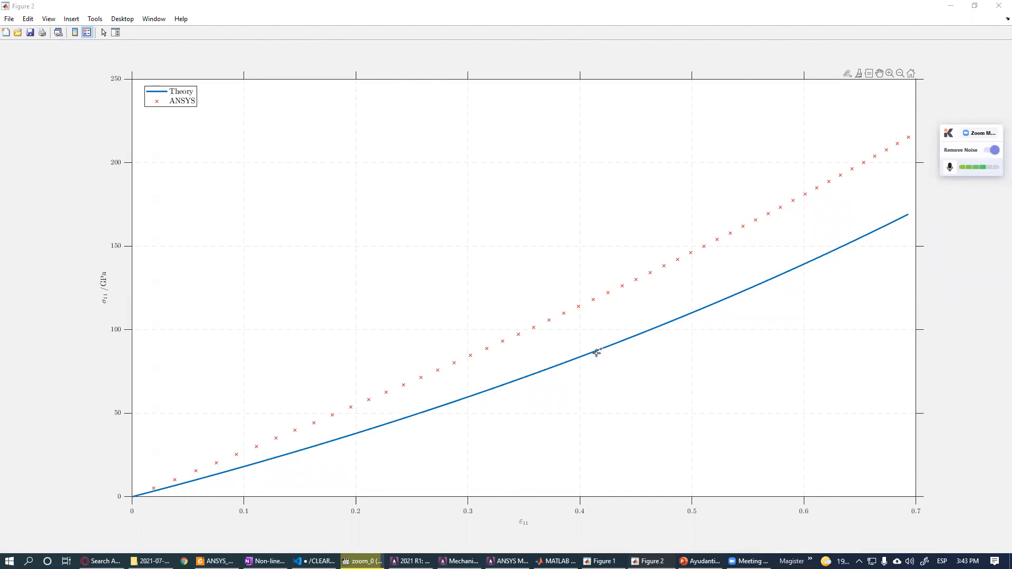
pyautogui.click(999, 7)
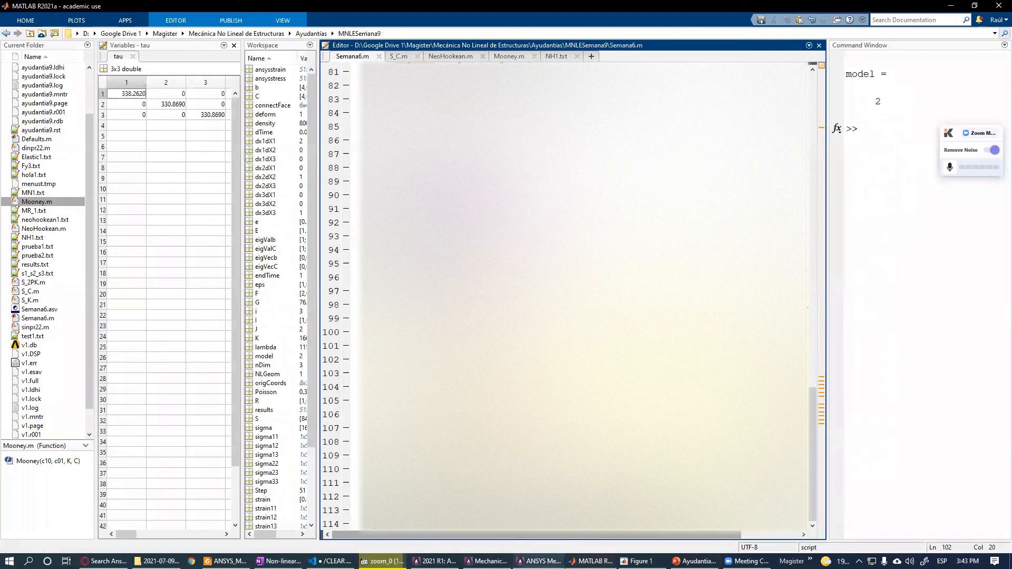
# - Switch back to ANSYS and close the PRVAR listing and Time History Variables windows
pyautogui.click(541, 560)
pyautogui.click(332, 561)
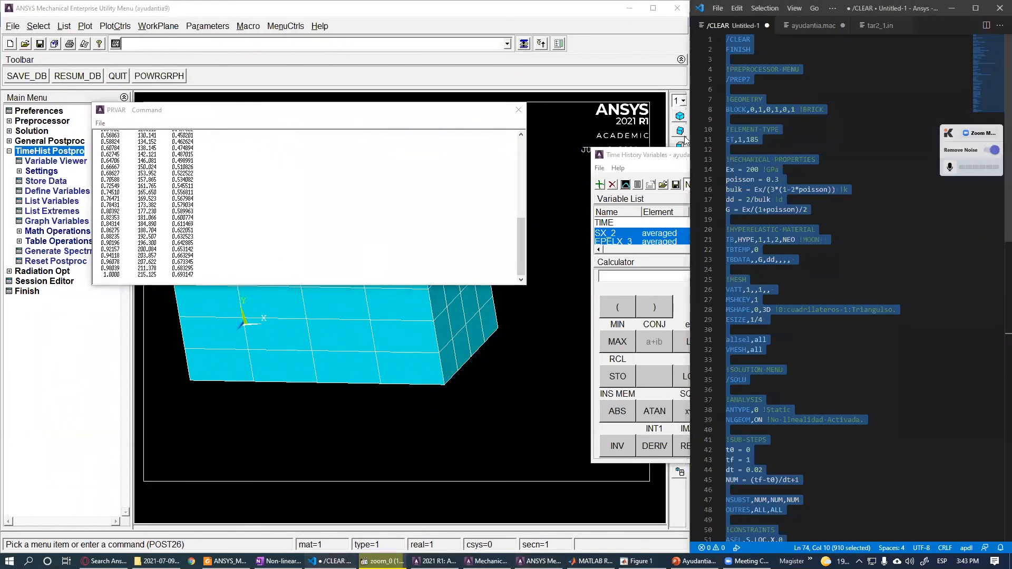
pyautogui.moveTo(667, 154); pyautogui.dragTo(541, 154)
pyautogui.click(518, 109)
pyautogui.click(883, 154)
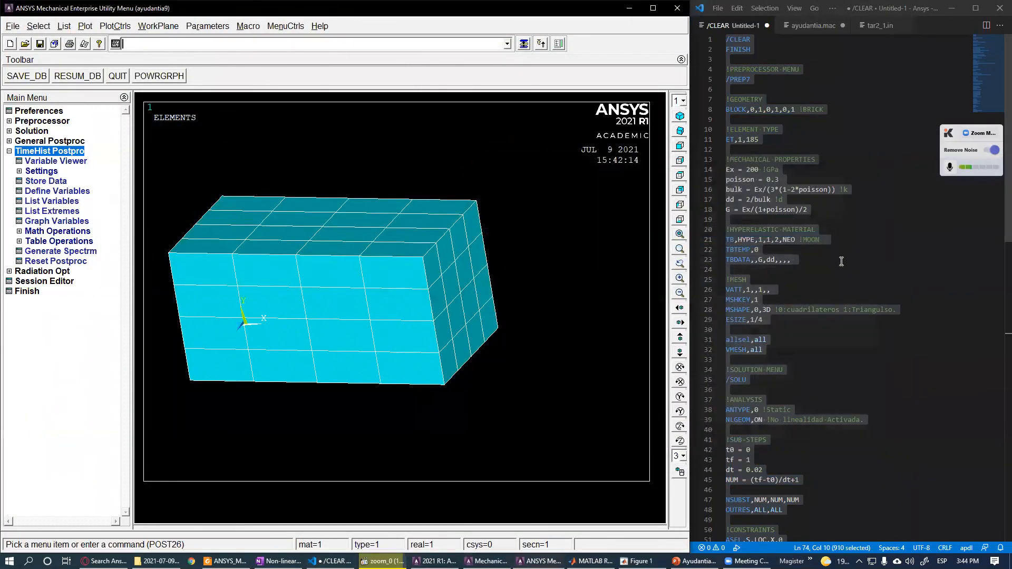
# - Delete the Neo-Hookean material lines under the hyperelastic material heading in the APDL script
pyautogui.click(784, 268)
pyautogui.moveTo(794, 267); pyautogui.dragTo(722, 241)
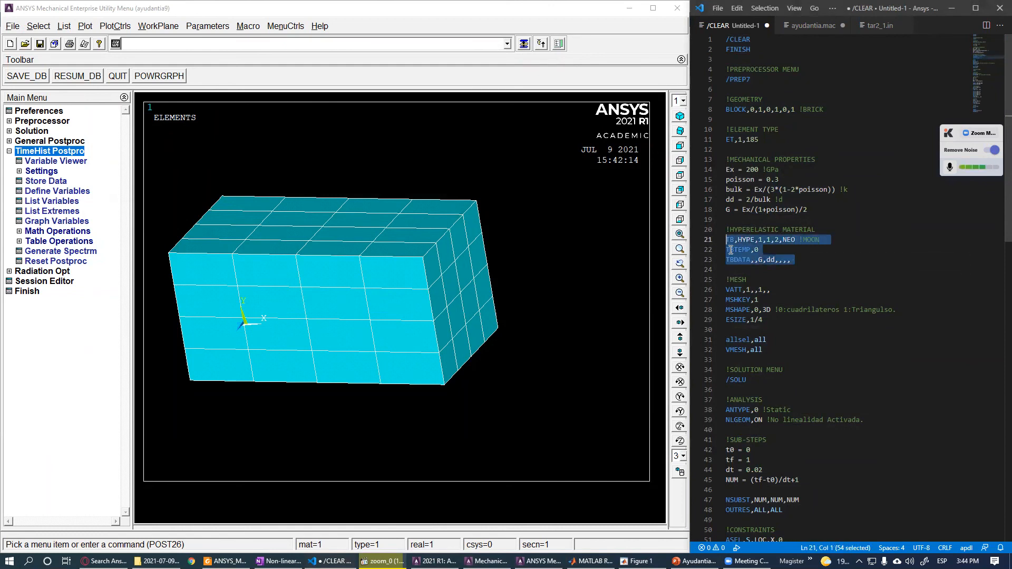
pyautogui.press('BackSpace')
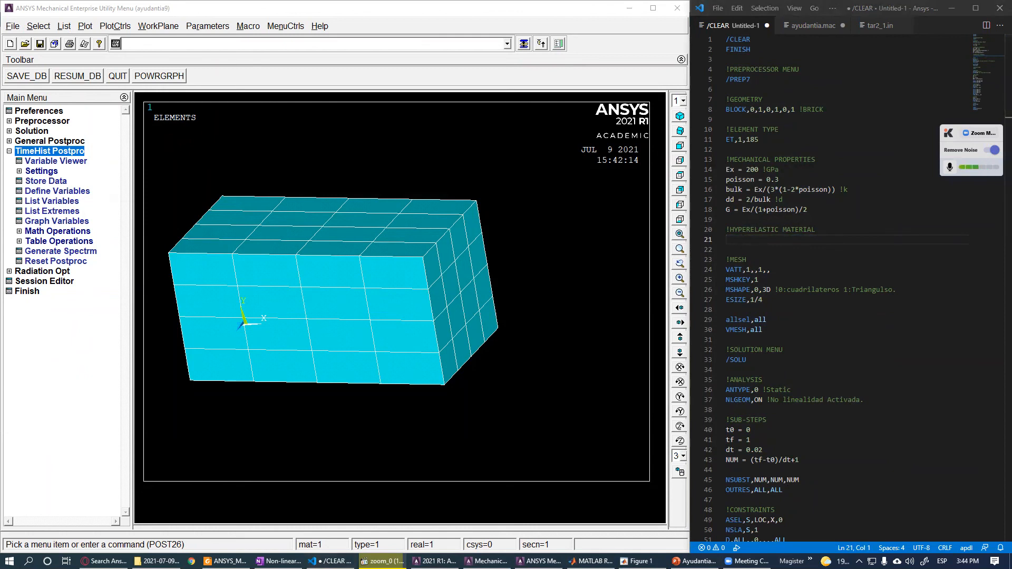
# - Paste the linear elastic definitions MP,EX,1,Ex and MP,PRXY,1,poisson under the hyperelastic material heading of the APDL script
pyautogui.click(741, 239)
pyautogui.write('MP,EX,1,Ex MP,PRXY,1,poisson')
pyautogui.moveTo(762, 241); pyautogui.dragTo(766, 240)
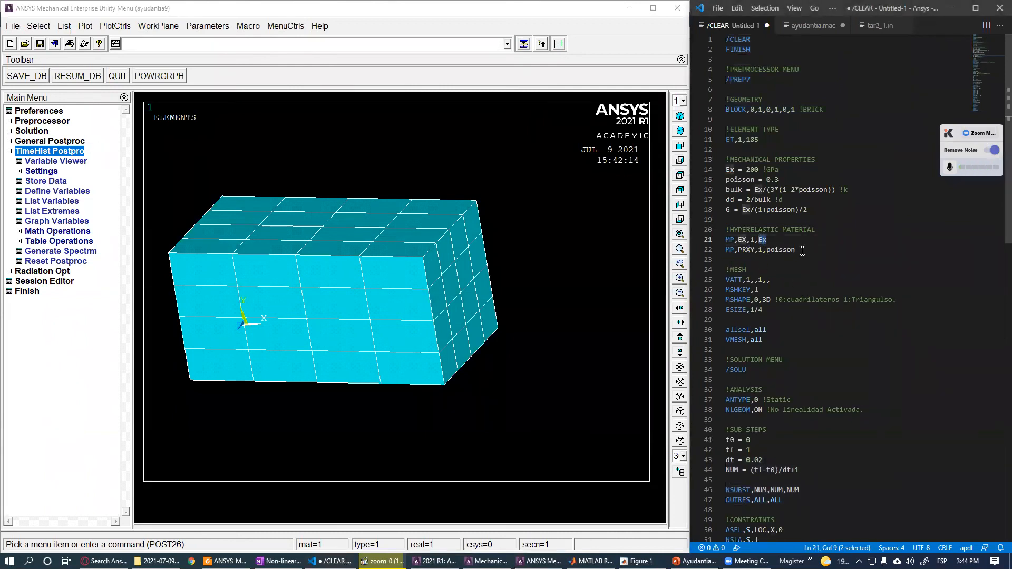
pyautogui.moveTo(800, 250); pyautogui.dragTo(768, 250)
pyautogui.click(758, 260)
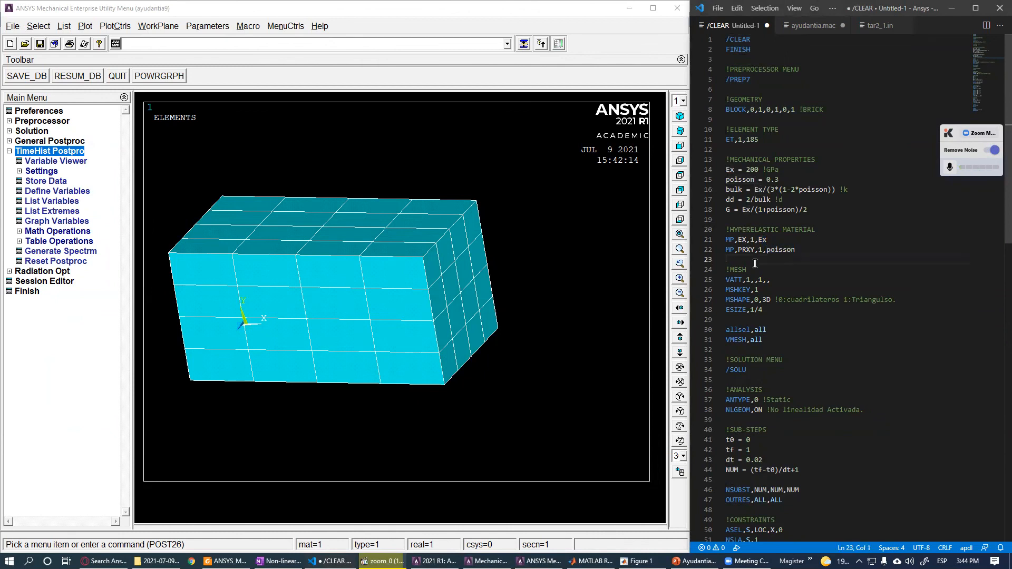
# - Copy the whole APDL script, run it from the ANSYS command line, and dismiss the error dialog
pyautogui.hotkey('ctrl', 'a')
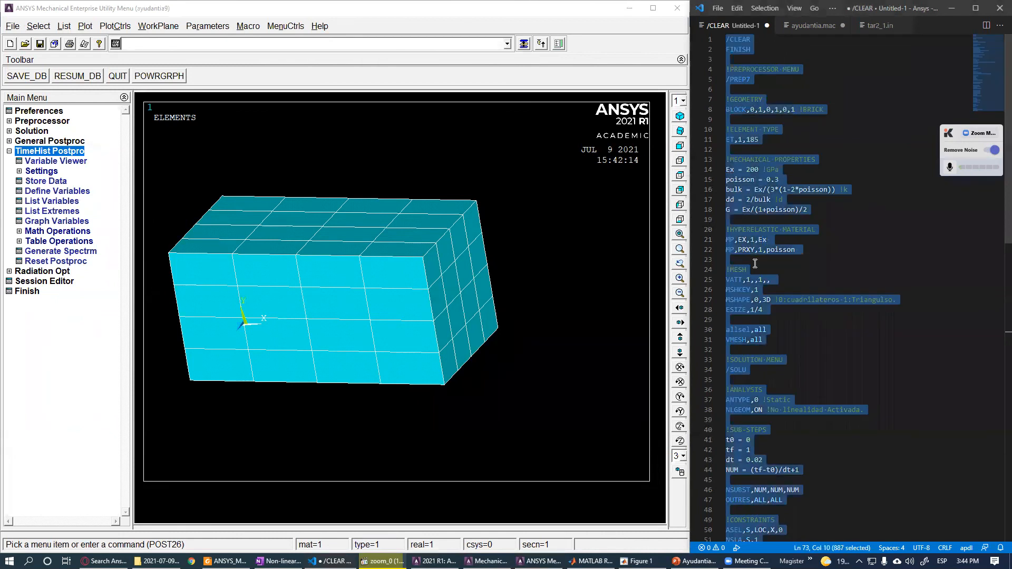
pyautogui.click(353, 43)
pyautogui.hotkey('ctrl', 'v')
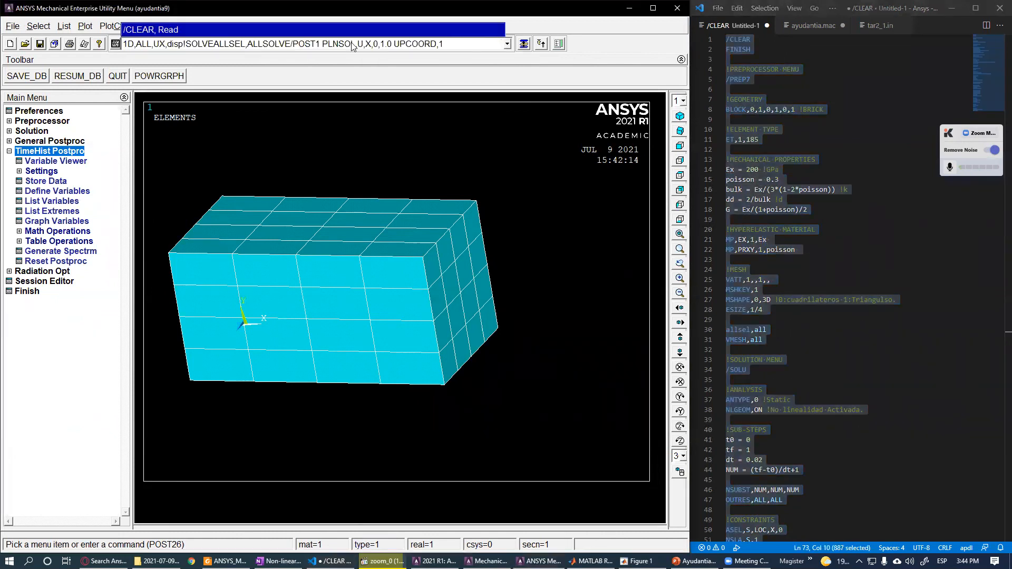
pyautogui.press('Return')
pyautogui.press('Return')
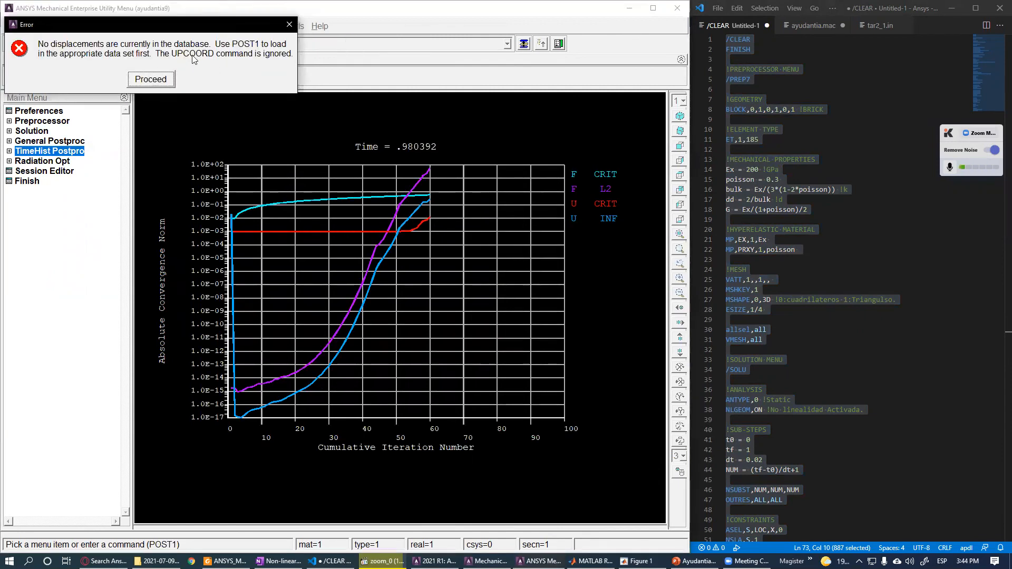
pyautogui.click(151, 80)
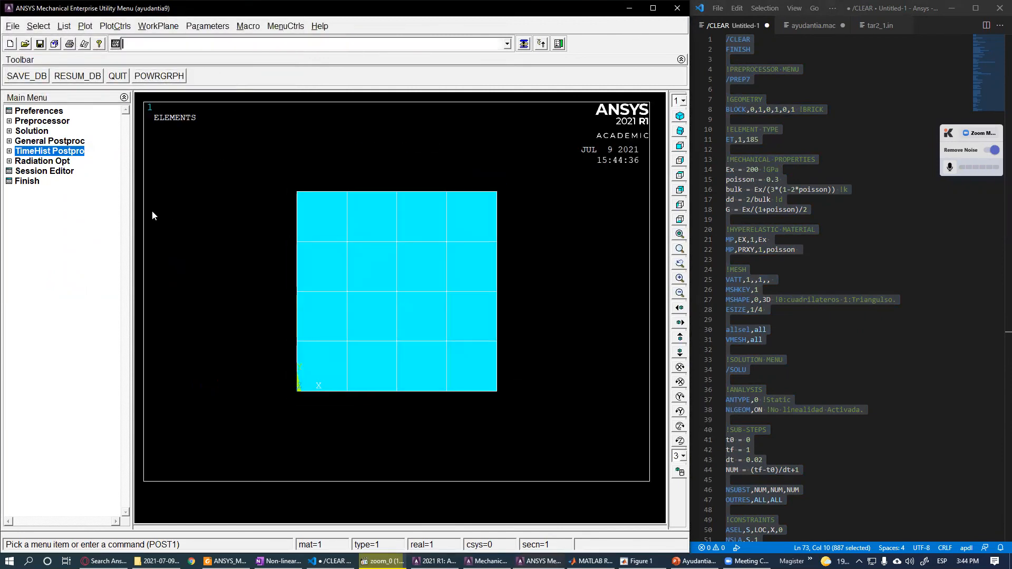
# - Open the Time History Variables viewer and add the X-component of elastic strain at node 94
pyautogui.click(64, 153)
pyautogui.moveTo(236, 149); pyautogui.dragTo(687, 133)
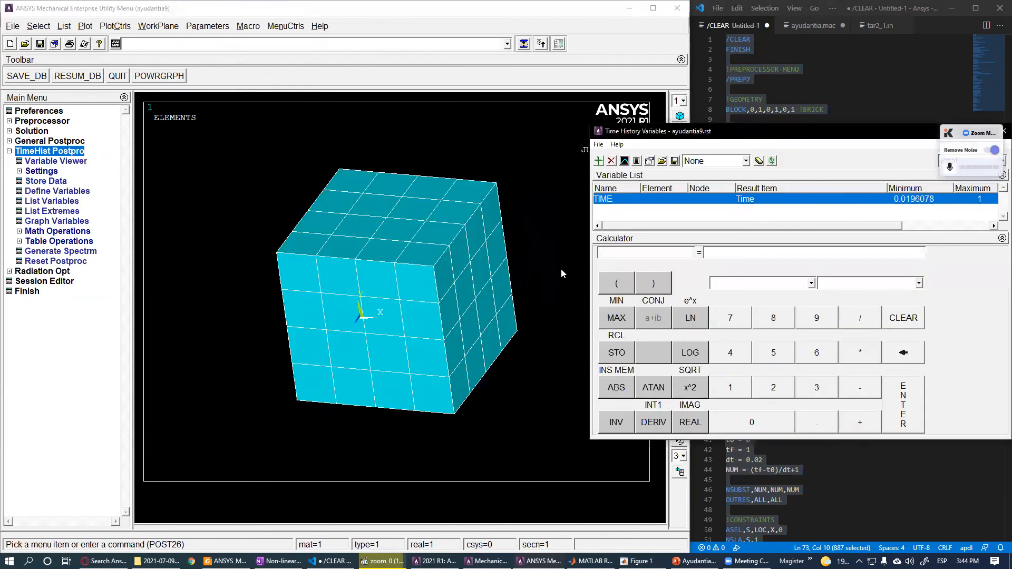
pyautogui.click(599, 161)
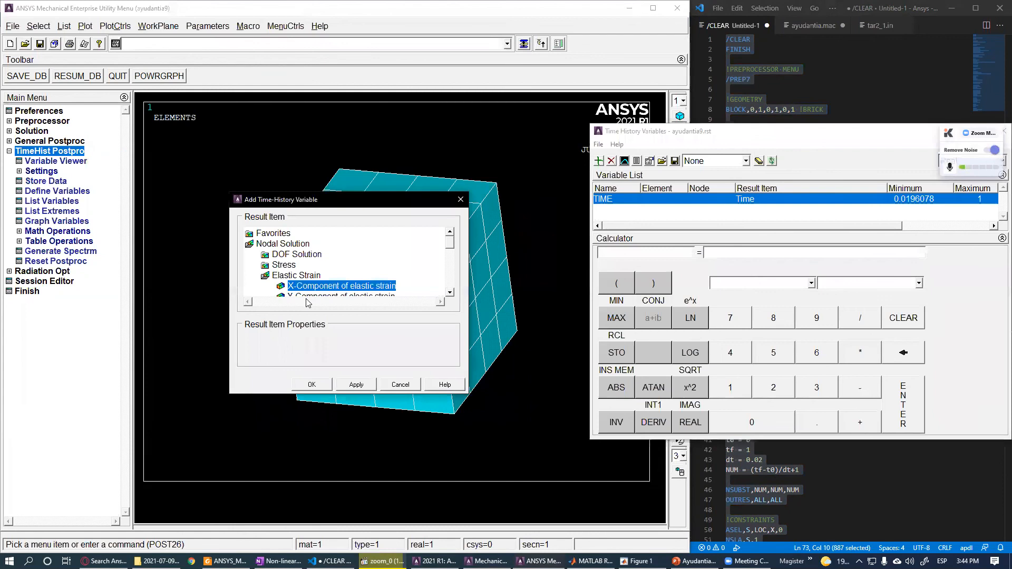
pyautogui.click(324, 385)
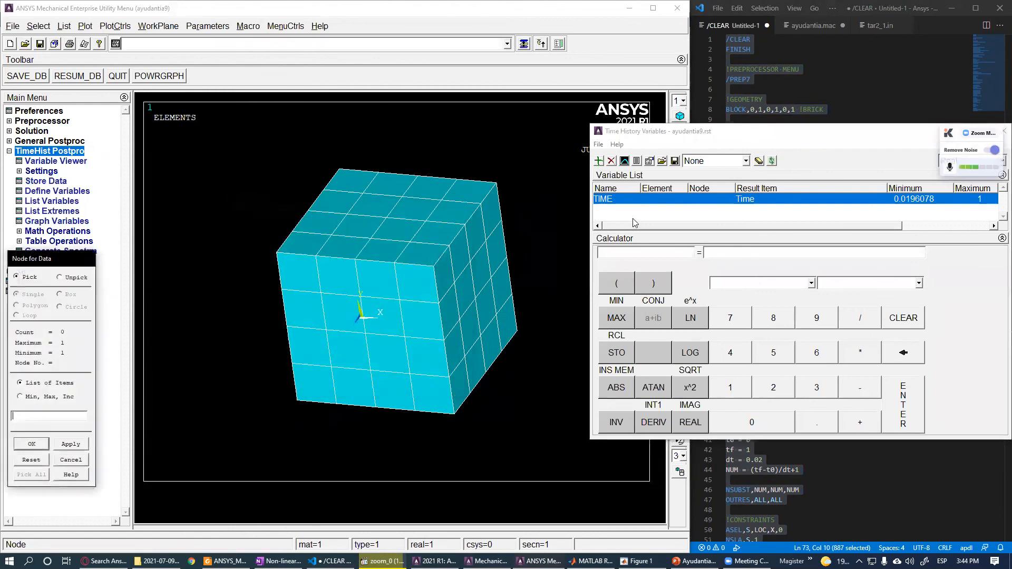
pyautogui.click(473, 286)
pyautogui.rightClick(474, 288)
pyautogui.keyDown('ctrl'); pyautogui.moveTo(433, 359); pyautogui.dragTo(458, 387, button='right'); pyautogui.keyUp('ctrl')
pyautogui.click(480, 306)
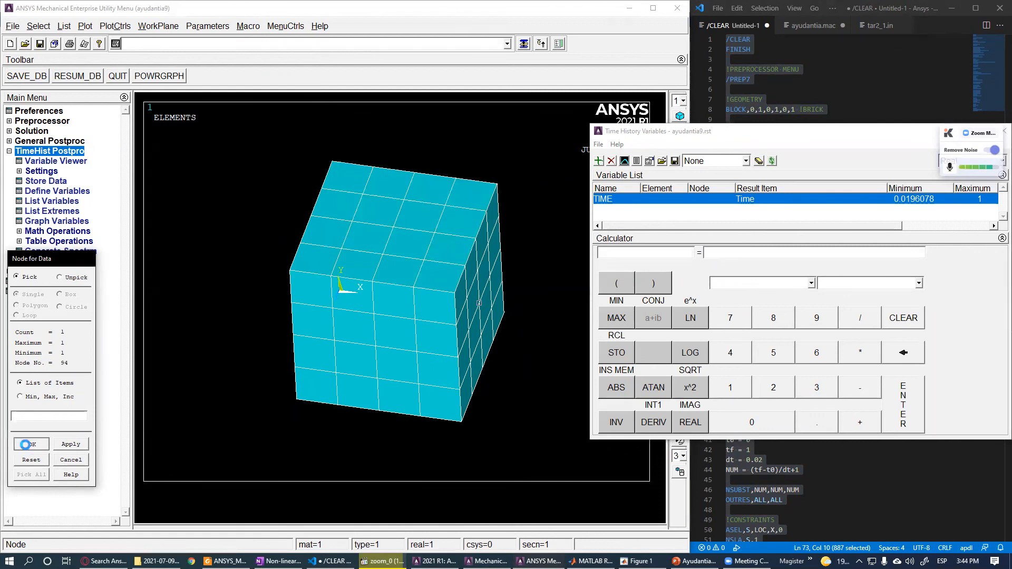
pyautogui.click(32, 444)
# - Add the X-component of stress at node 94 as a second time-history variable
pyautogui.click(599, 162)
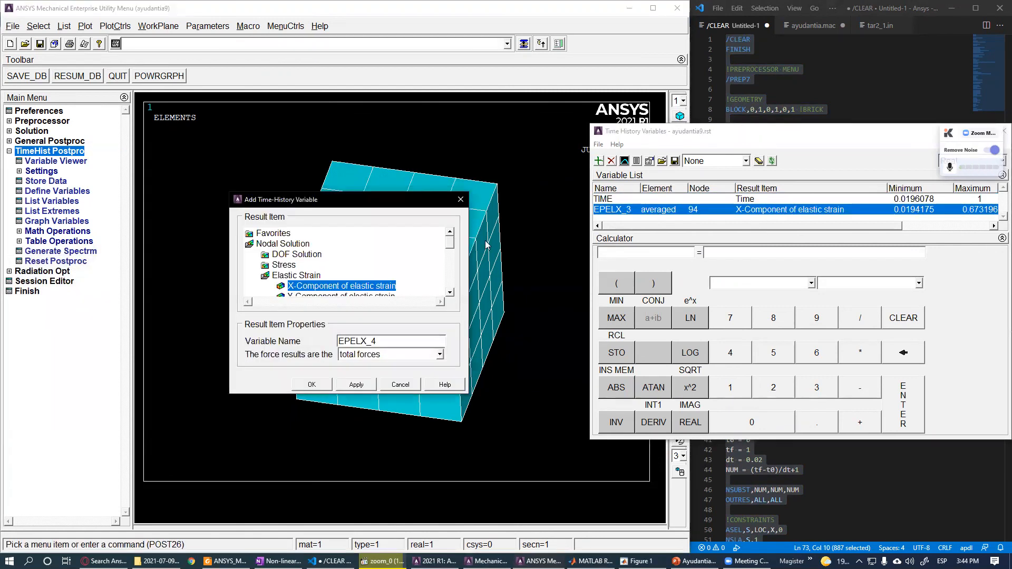
pyautogui.moveTo(354, 206); pyautogui.dragTo(691, 216)
pyautogui.doubleClick(634, 286)
pyautogui.doubleClick(621, 276)
pyautogui.click(667, 286)
pyautogui.click(648, 396)
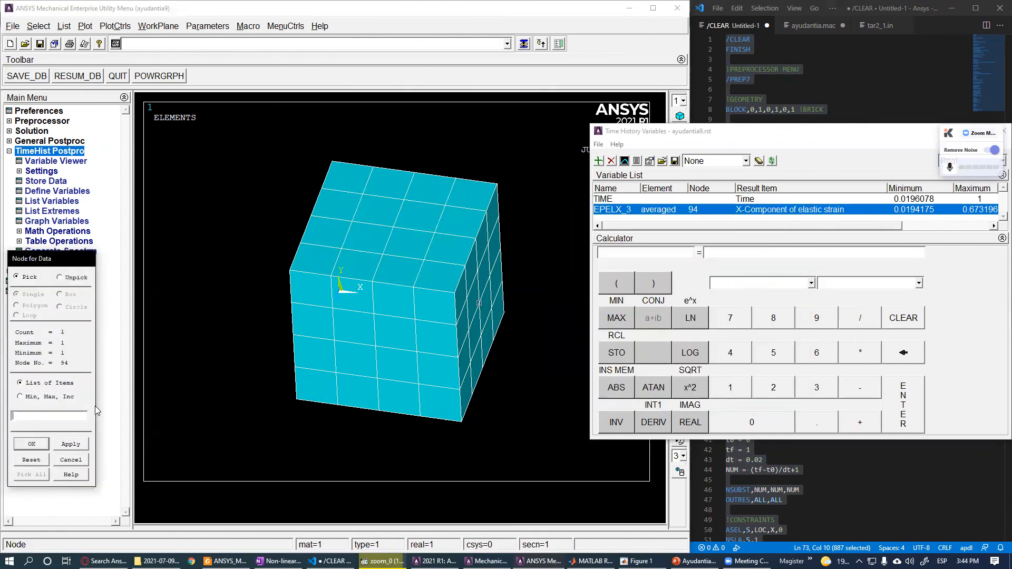
pyautogui.click(32, 444)
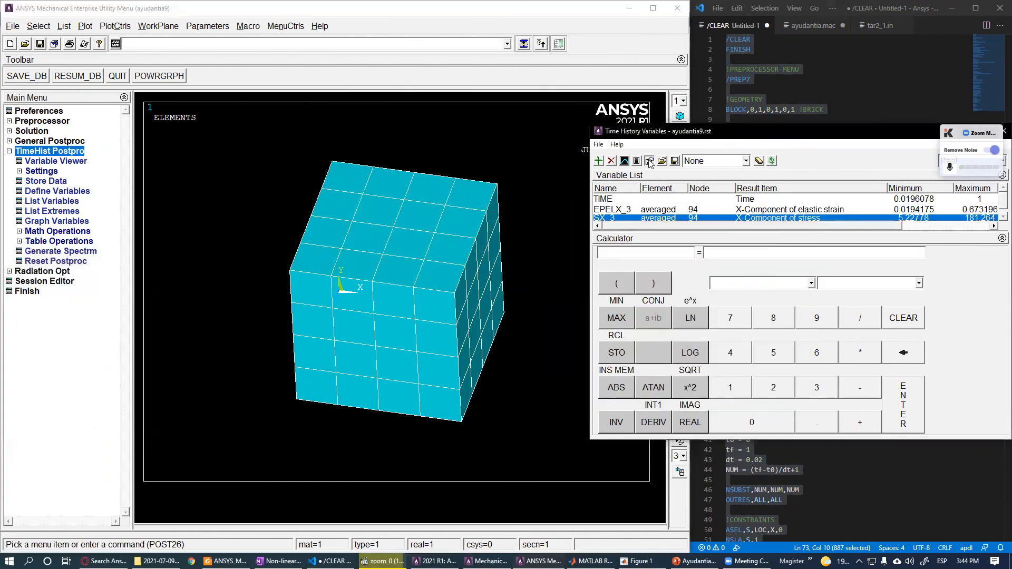
# - Set the time-history list properties to 50 lines per page
pyautogui.click(651, 164)
pyautogui.click(338, 178)
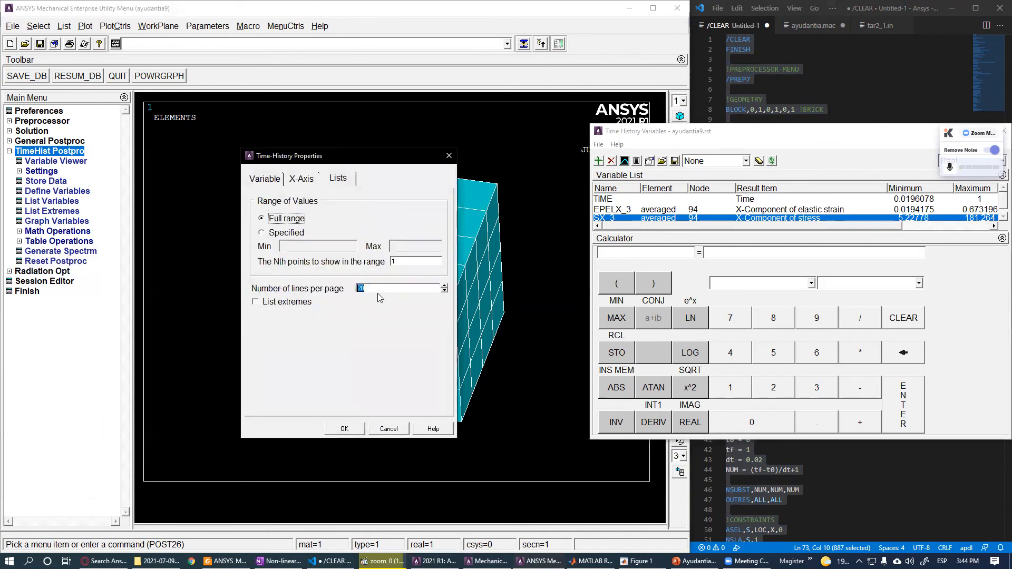
pyautogui.write('50')
pyautogui.click(350, 430)
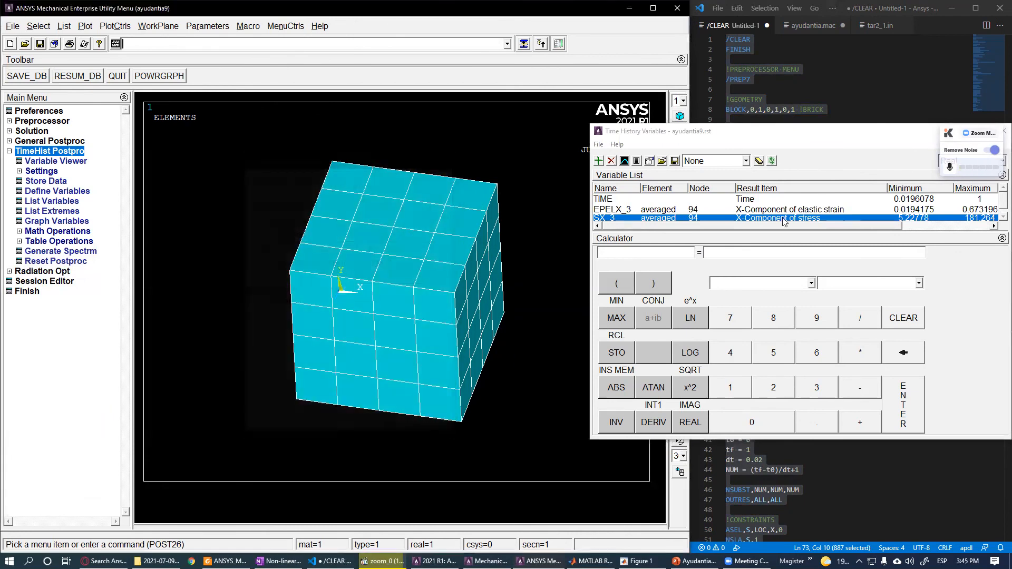
# - Select the elastic strain and stress variables and list their history values
pyautogui.keyDown('ctrl'); pyautogui.click(692, 210); pyautogui.keyUp('ctrl')
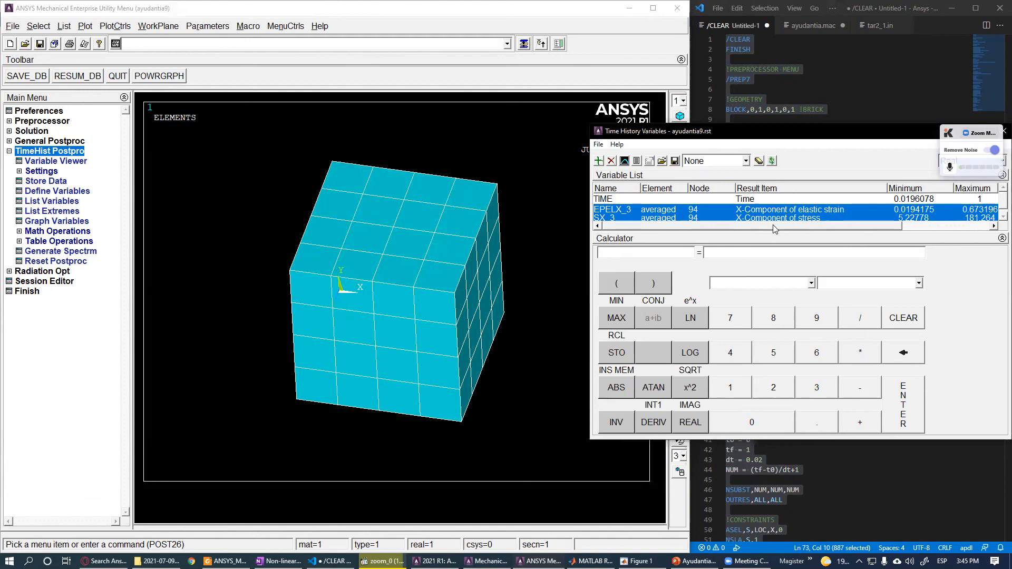
pyautogui.moveTo(773, 226); pyautogui.dragTo(809, 226)
pyautogui.click(961, 218)
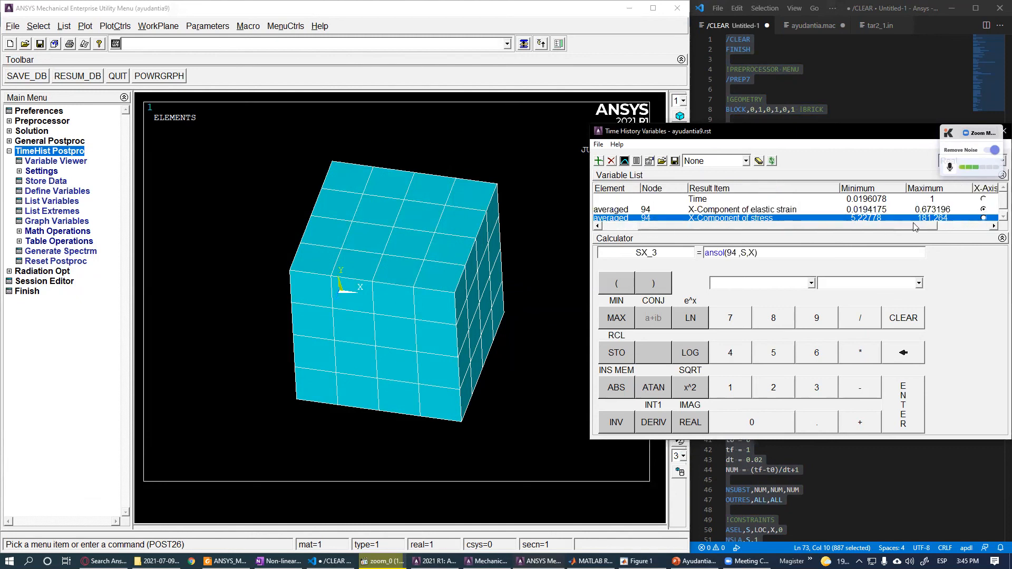
pyautogui.moveTo(915, 226); pyautogui.dragTo(878, 227)
pyautogui.keyDown('ctrl'); pyautogui.click(646, 210); pyautogui.keyUp('ctrl')
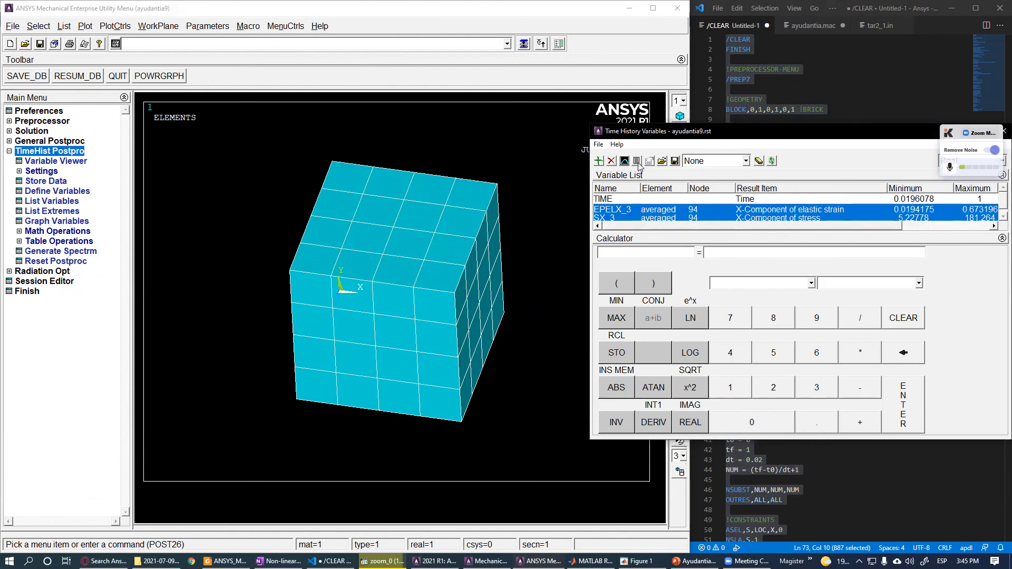
pyautogui.click(637, 162)
pyautogui.moveTo(95, 170); pyautogui.dragTo(212, 297)
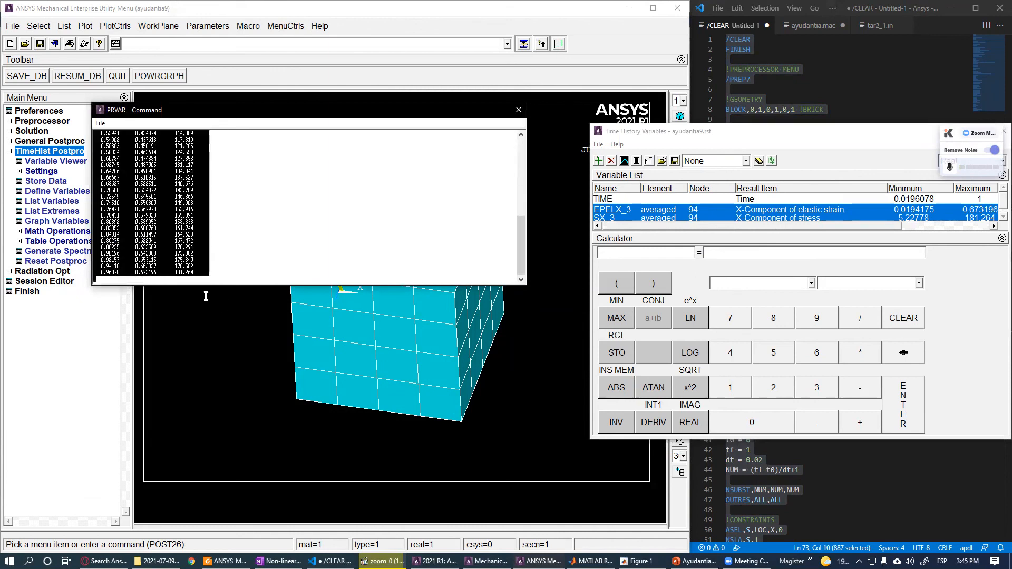
# - Switch to MATLAB, paste the listed data into a new editor file, and save it as elastic.txt
pyautogui.click(592, 561)
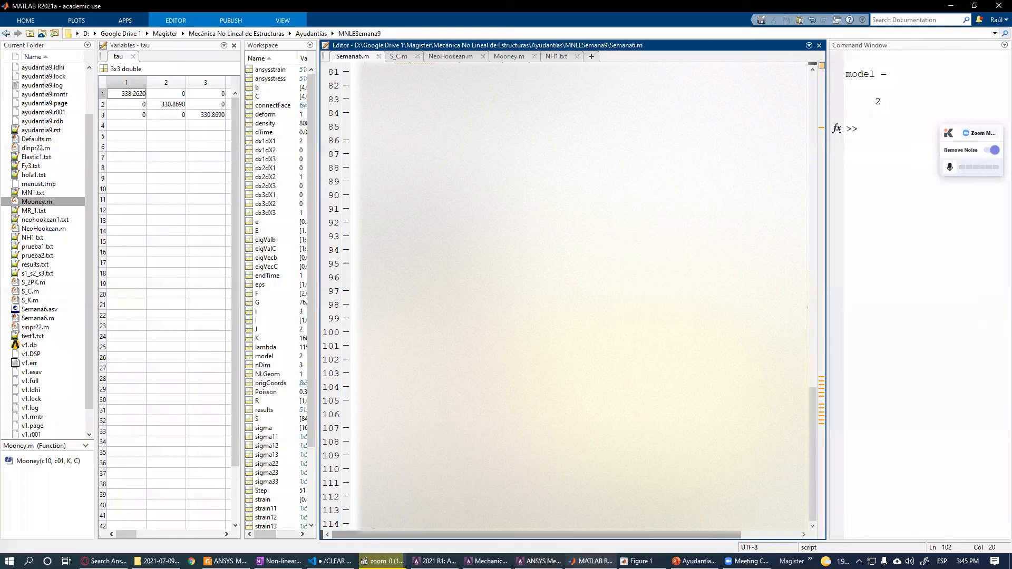
pyautogui.hotkey('ctrl', 'v')
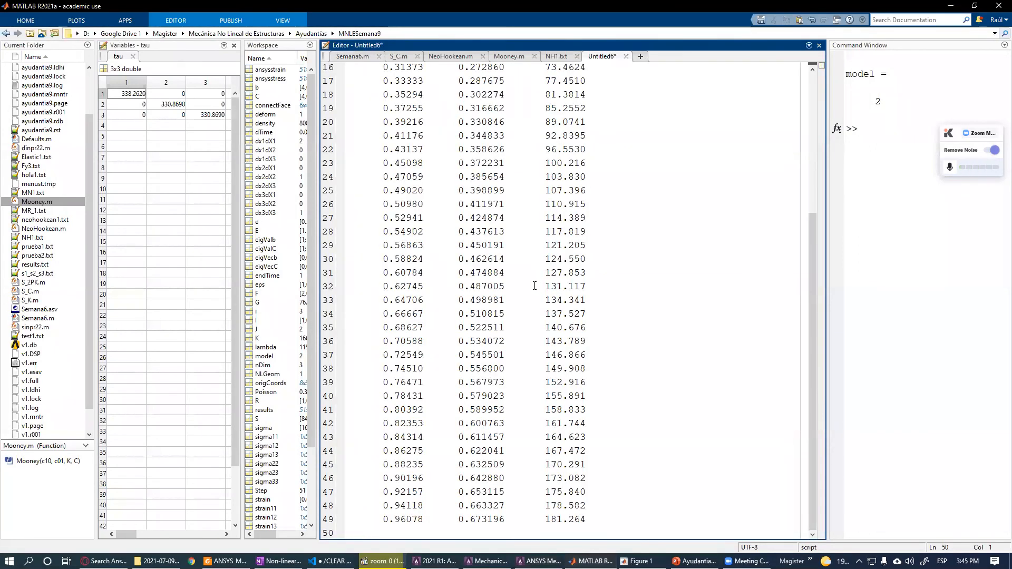
pyautogui.hotkey('ctrl', 'Home')
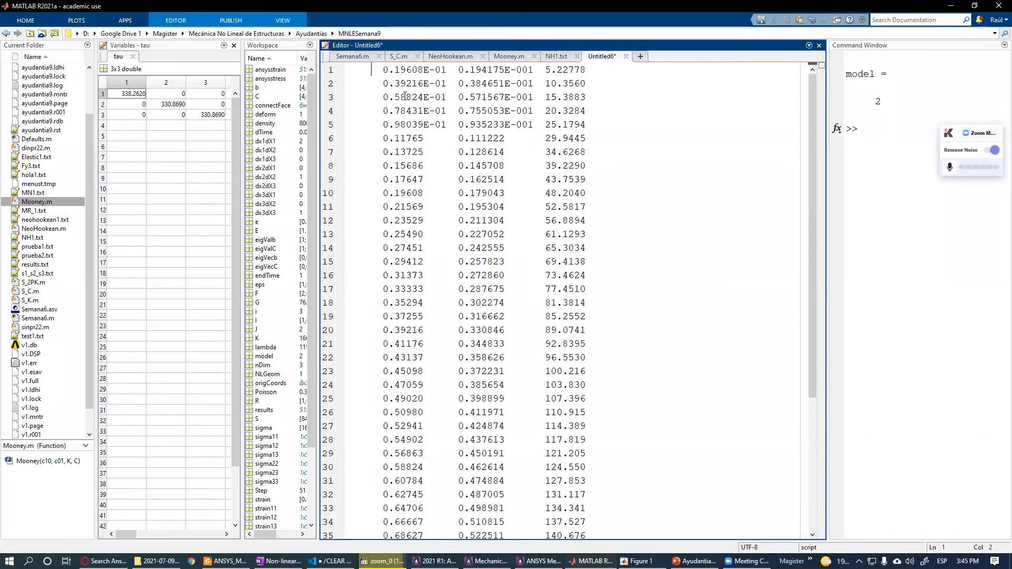
pyautogui.hotkey('ctrl', 's')
pyautogui.click(376, 413)
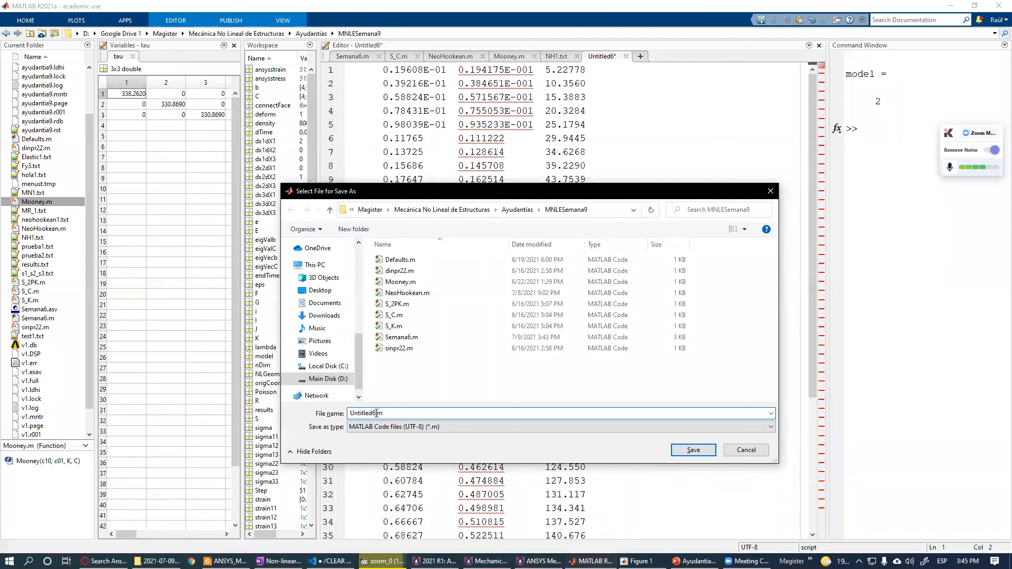
pyautogui.hotkey('ctrl', 'a')
pyautogui.write('elastic.')
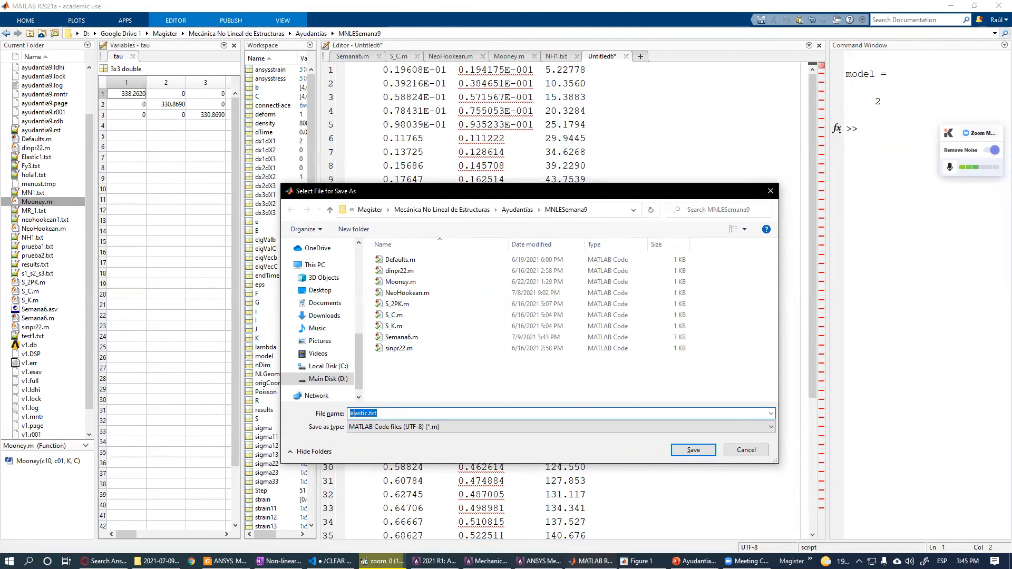
pyautogui.press('Return')
# - Edit the model selection in Semana6.m and run the script
pyautogui.click(354, 57)
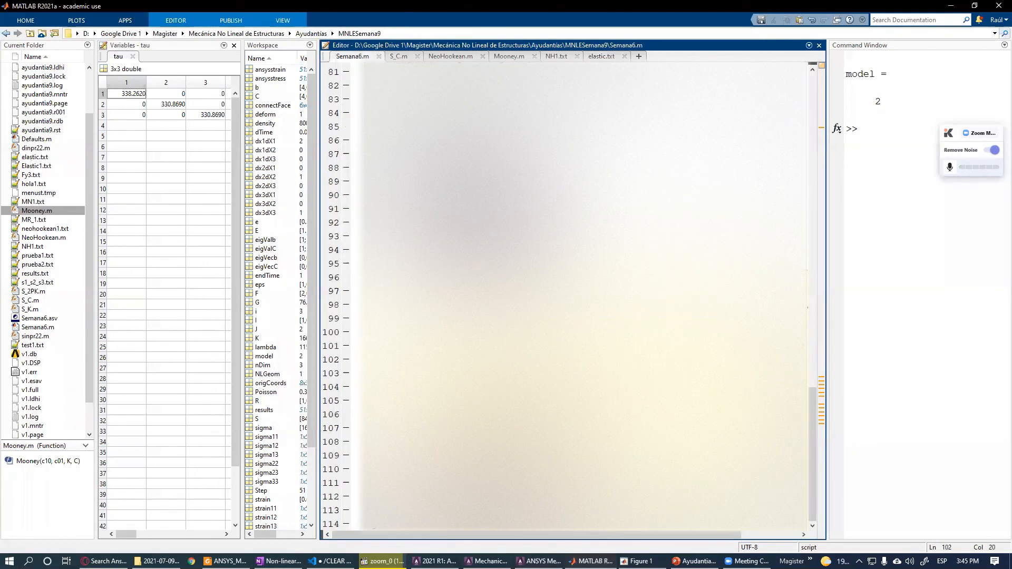
pyautogui.click(498, 237)
pyautogui.press('BackSpace')
pyautogui.scroll(6, 498, 236)
pyautogui.scroll(20, 807, 399)
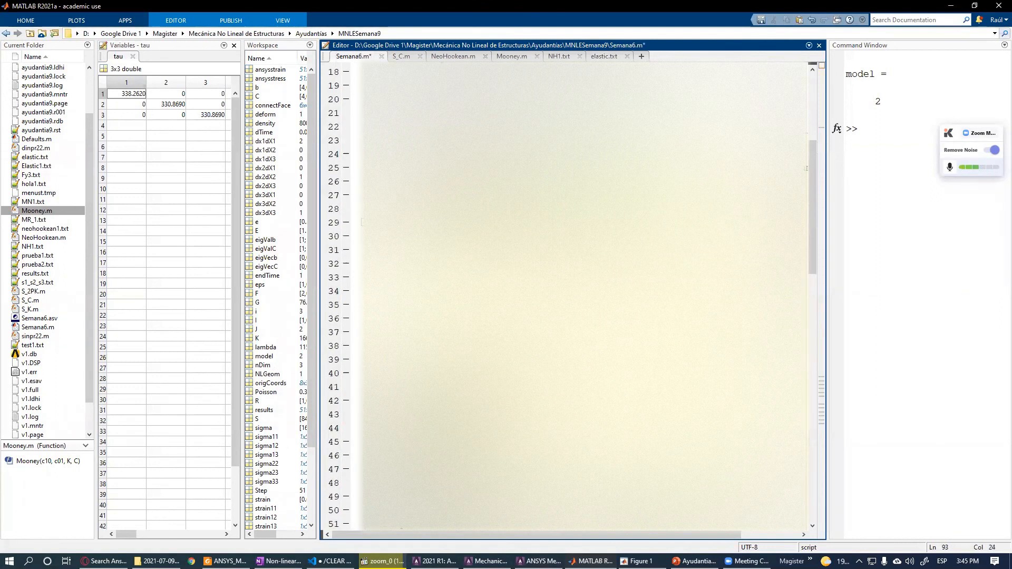
pyautogui.click(452, 289)
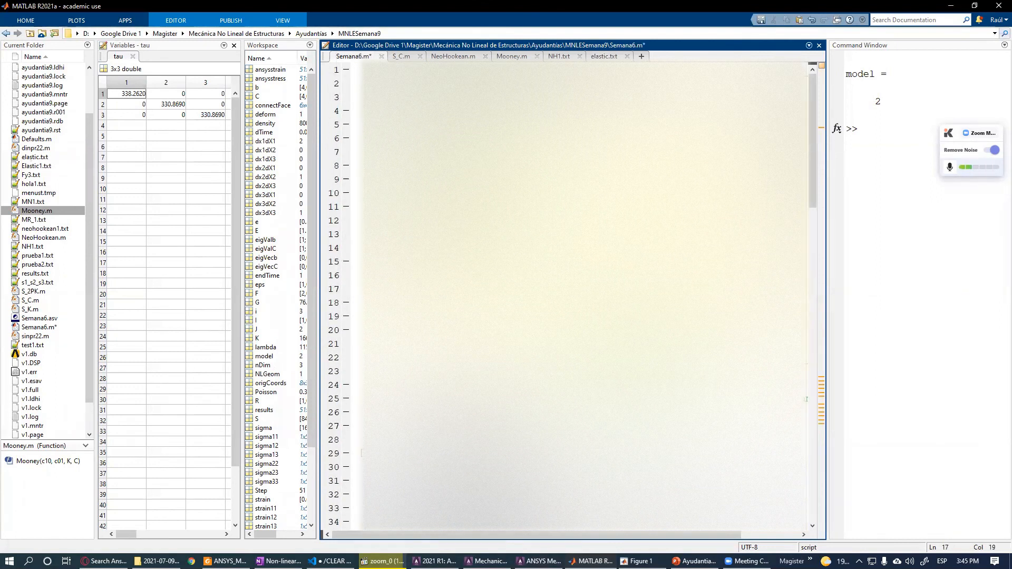
pyautogui.press('F5')
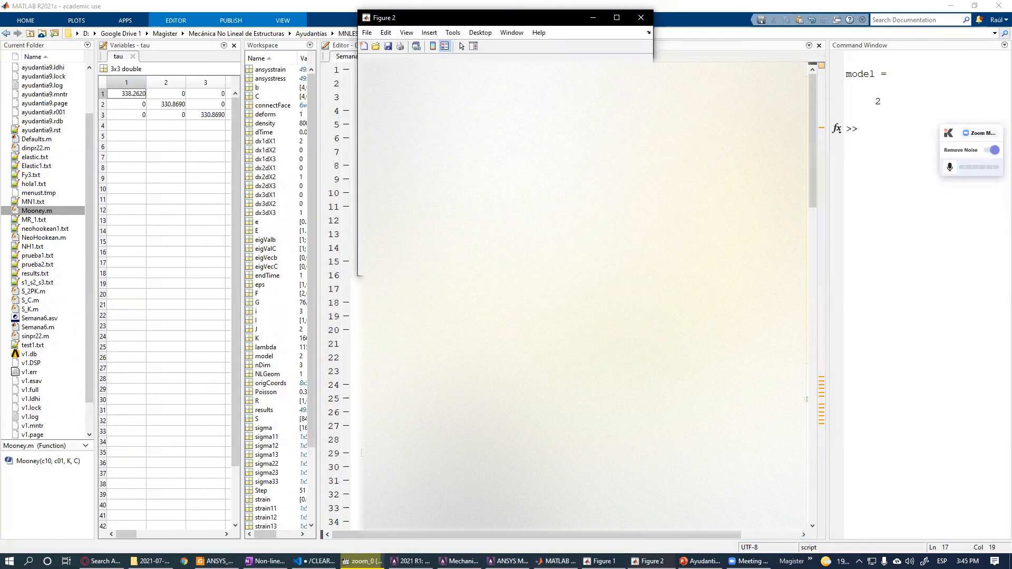
# - Adjust another line in Semana6.m, rerun the script, and maximize the theory versus ANSYS stress-strain figure
pyautogui.click(806, 399)
pyautogui.scroll(-20, 807, 406)
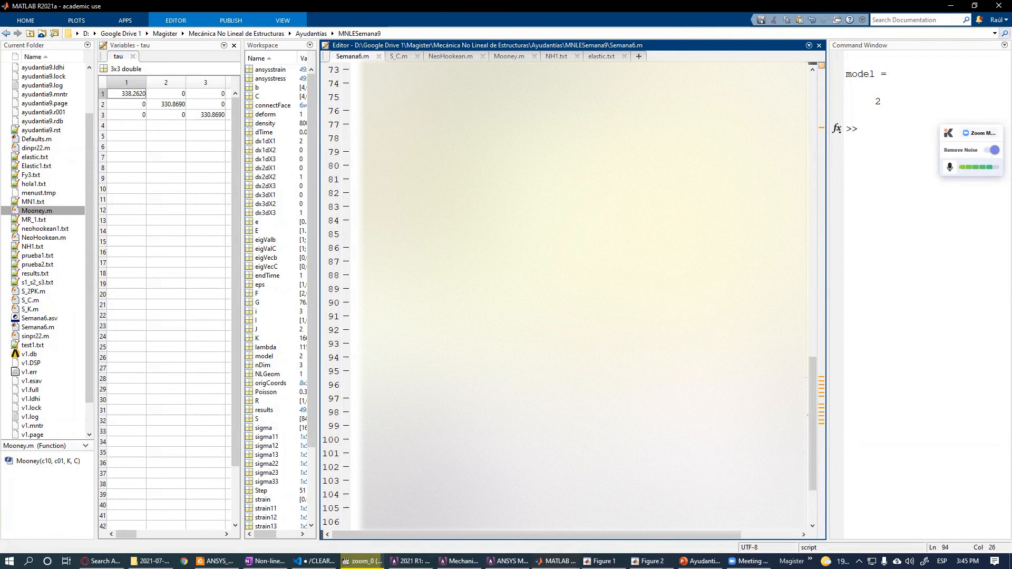
pyautogui.press('BackSpace')
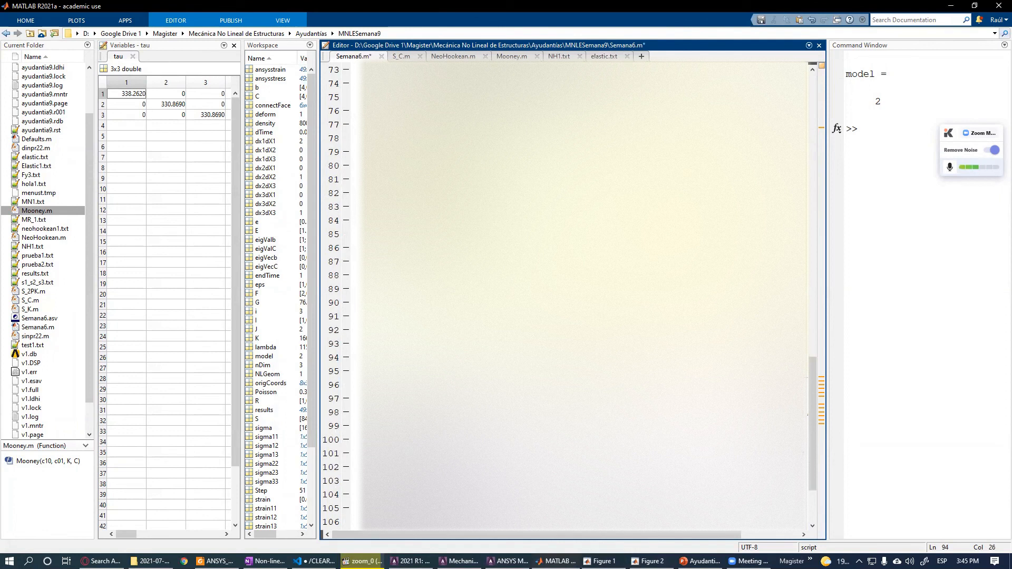
pyautogui.press('Down')
pyautogui.press('F5')
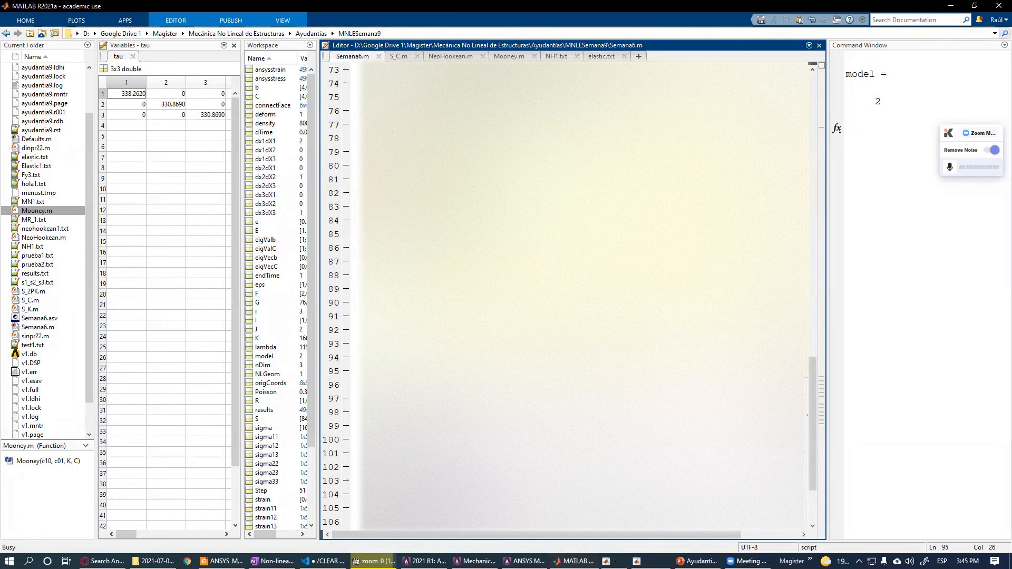
pyautogui.click(617, 19)
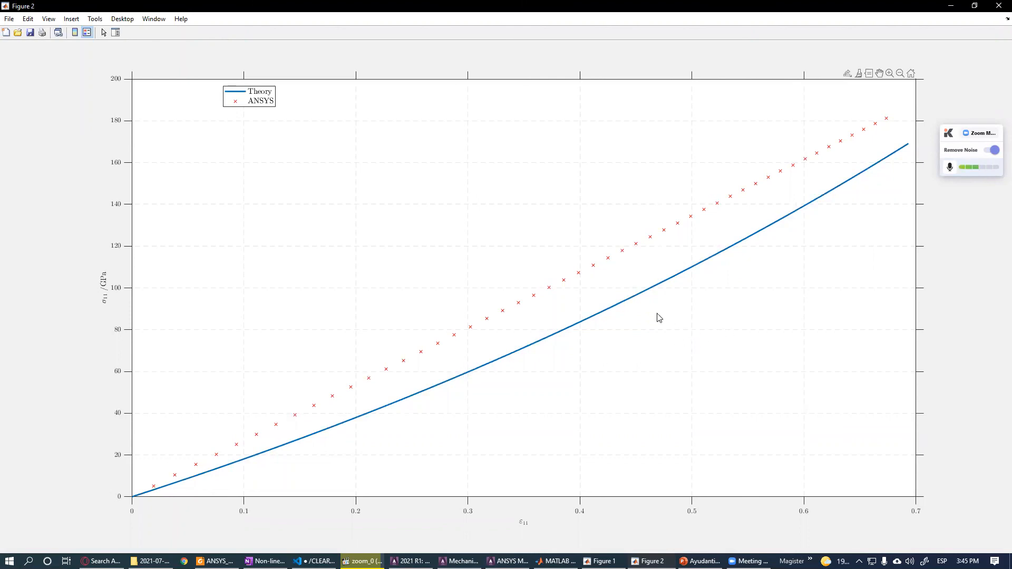
pyautogui.moveTo(547, 299)
pyautogui.mouseDown()
pyautogui.moveTo(556, 290)
pyautogui.moveTo(550, 298)
pyautogui.mouseUp()
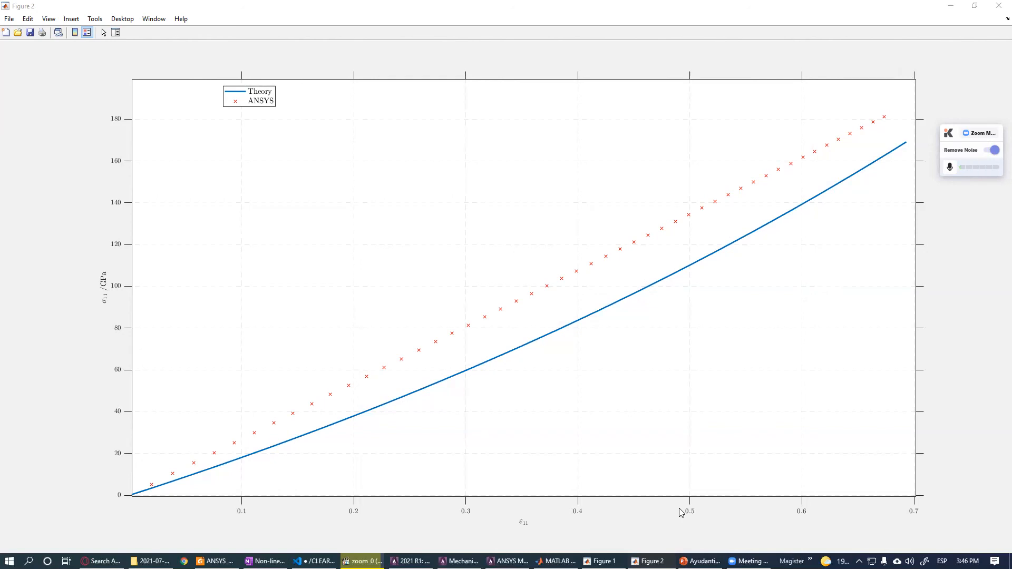
# - Switch back to ANSYS and close the PRVAR listing and Time History Variables windows
pyautogui.click(508, 561)
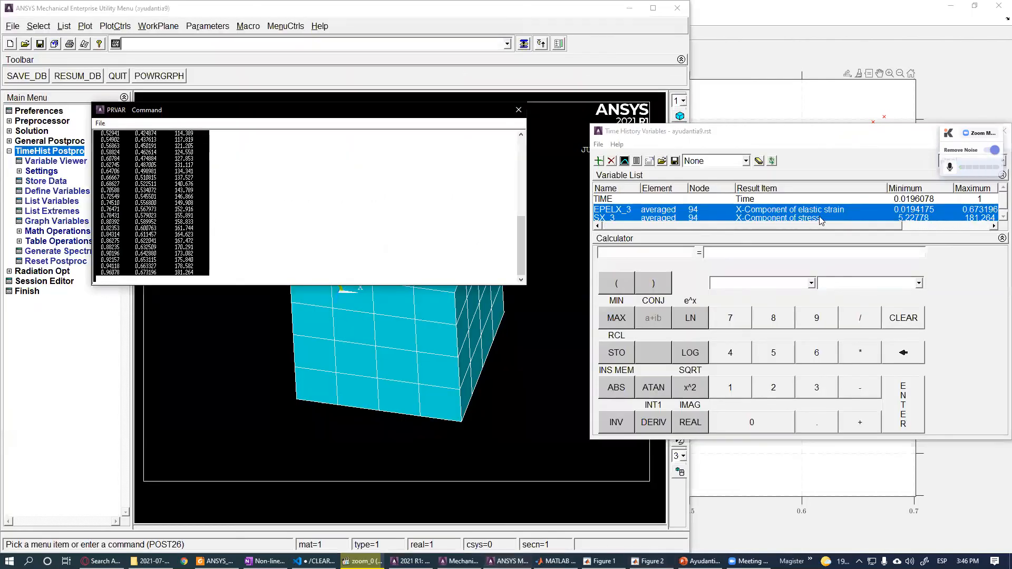
pyautogui.moveTo(834, 130); pyautogui.dragTo(442, 187)
pyautogui.click(518, 110)
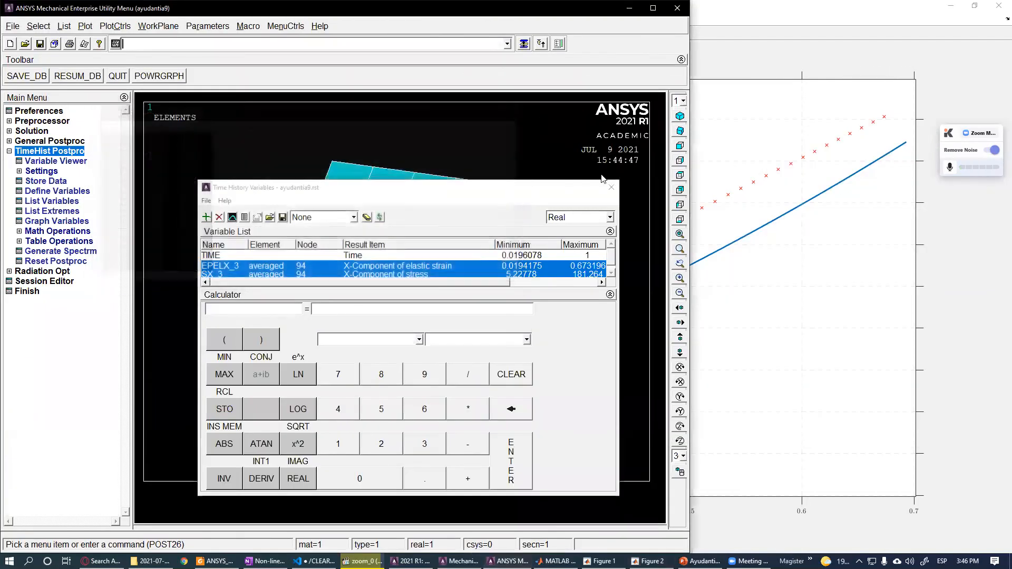
pyautogui.click(611, 187)
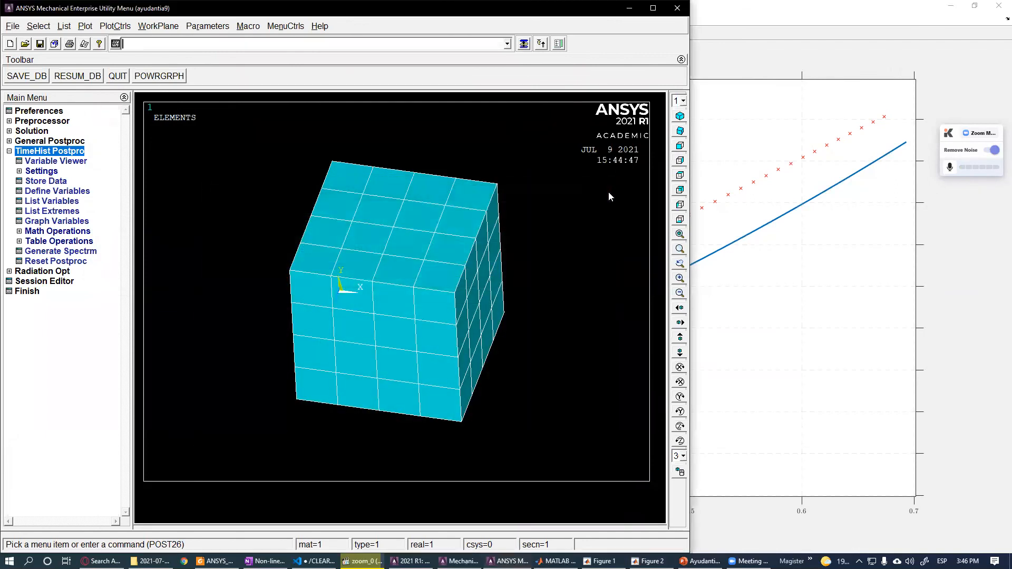